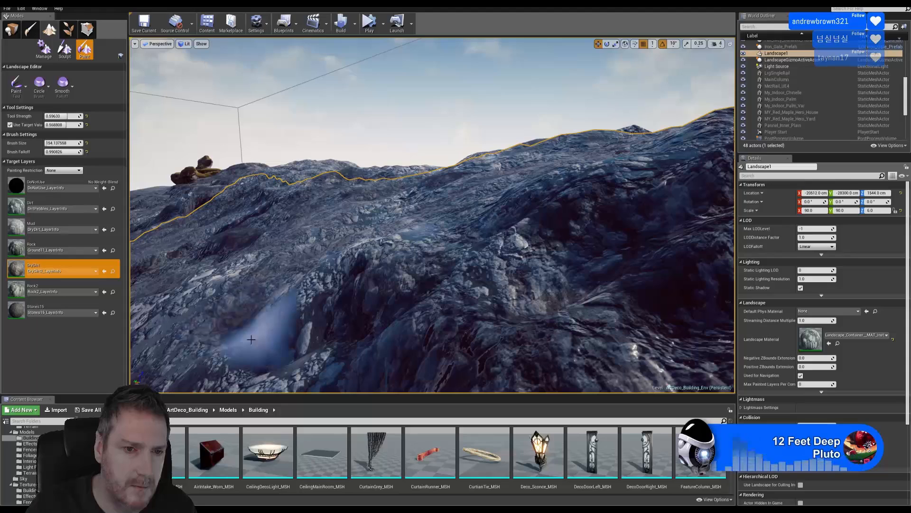
Paint the Rock2 layer on the foreground slope and blend the DryDirt layer across the pale patches above it
{"action": "left_click", "coordinate": [51, 289]}
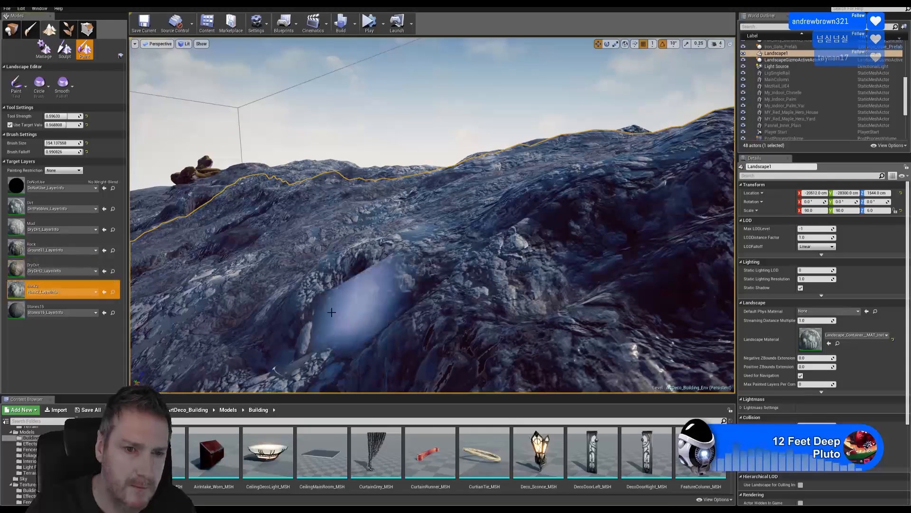
{"action": "left_click", "coordinate": [57, 271]}
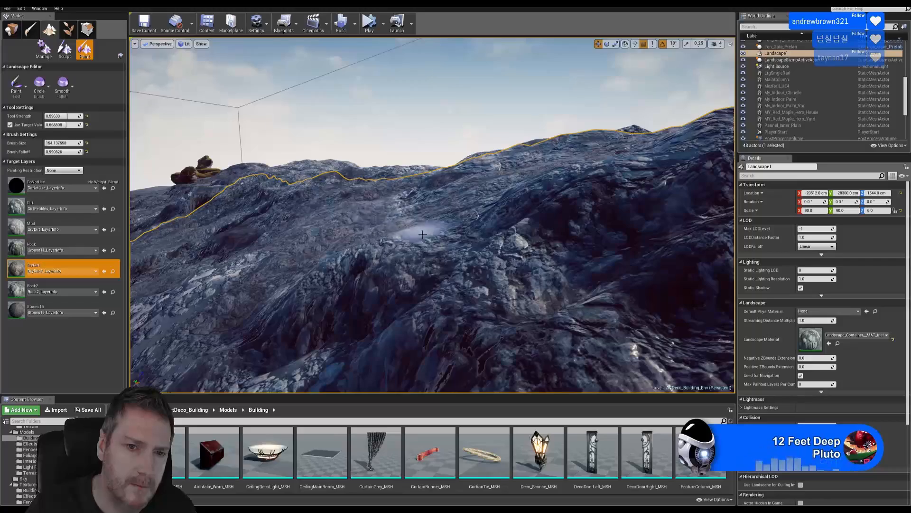
{"action": "key", "text": "w"}
{"action": "right_click_drag", "start_coordinate": [341, 268], "coordinate": [198, 262]}
Paint the Rock2 layer over the steep faces and edges of the hollowed ridge in the foreground
{"action": "left_click", "coordinate": [68, 286]}
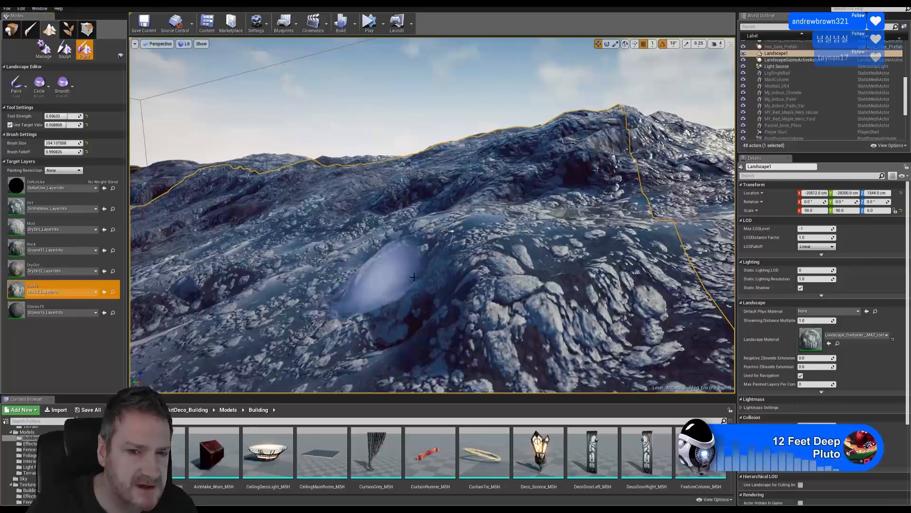
{"action": "mouse_move", "coordinate": [414, 277]}
{"action": "left_mouse_down"}
{"action": "mouse_move", "coordinate": [397, 305]}
{"action": "mouse_move", "coordinate": [434, 326]}
{"action": "mouse_move", "coordinate": [525, 332]}
{"action": "mouse_move", "coordinate": [624, 313]}
{"action": "mouse_move", "coordinate": [653, 280]}
{"action": "mouse_move", "coordinate": [634, 317]}
{"action": "left_mouse_up"}
{"action": "mouse_move", "coordinate": [452, 318]}
{"action": "right_mouse_down"}
{"action": "mouse_move", "coordinate": [527, 314]}
{"action": "mouse_move", "coordinate": [470, 317]}
{"action": "right_mouse_up"}
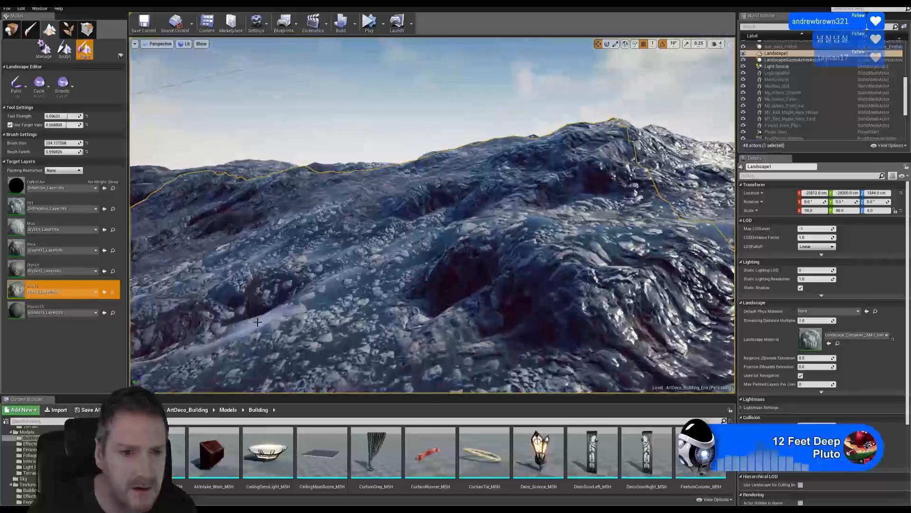
{"action": "mouse_move", "coordinate": [262, 291]}
{"action": "right_mouse_down"}
{"action": "mouse_move", "coordinate": [380, 293]}
{"action": "mouse_move", "coordinate": [366, 306]}
{"action": "right_mouse_up"}
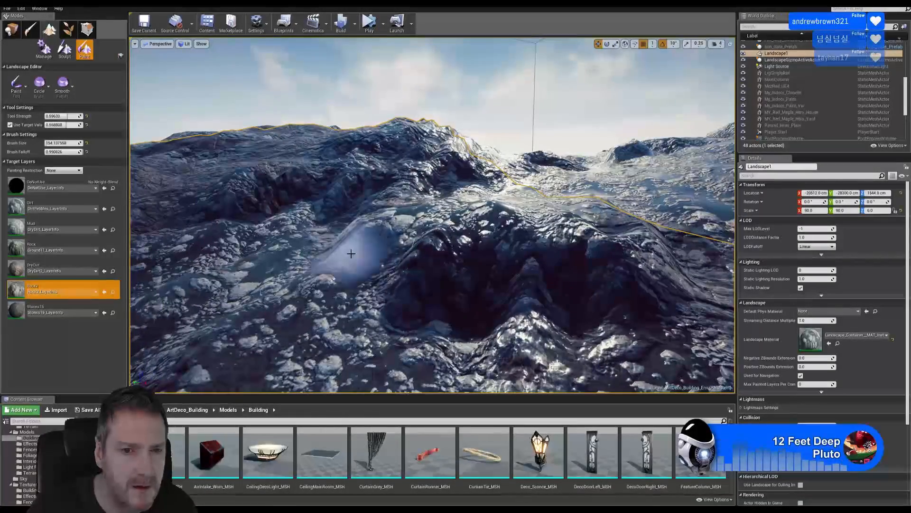
{"action": "right_click_drag", "start_coordinate": [436, 283], "coordinate": [244, 202]}
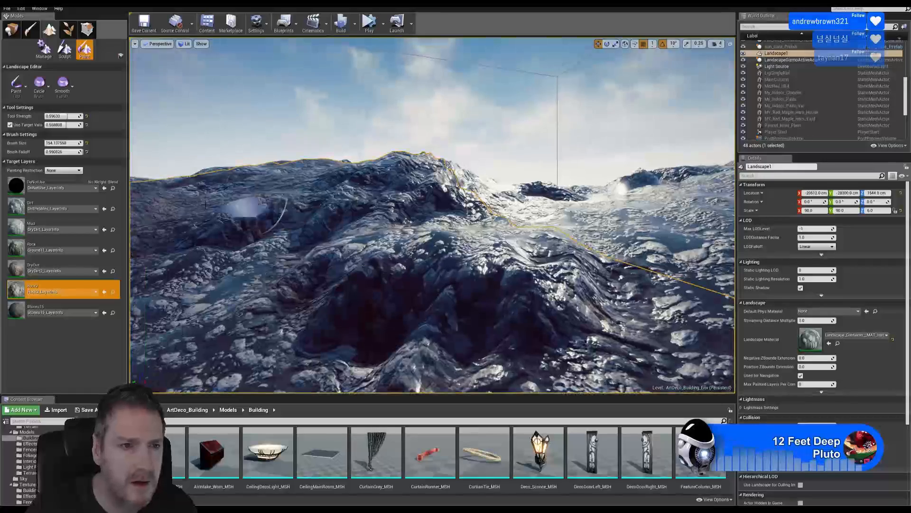
Paint the Stones15 layer over the crest and upper faces of the foreground ridge
{"action": "left_click", "coordinate": [58, 309]}
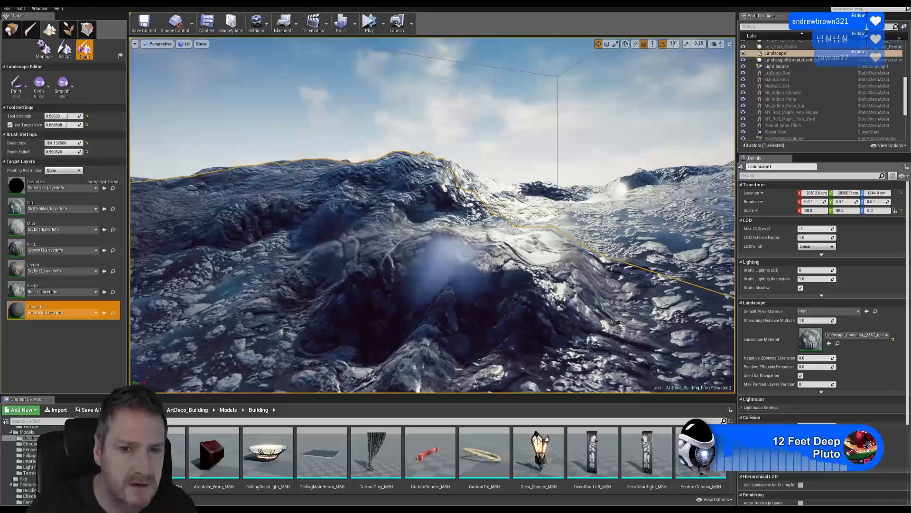
{"action": "key", "text": "w"}
{"action": "right_click_drag", "start_coordinate": [513, 268], "coordinate": [472, 283]}
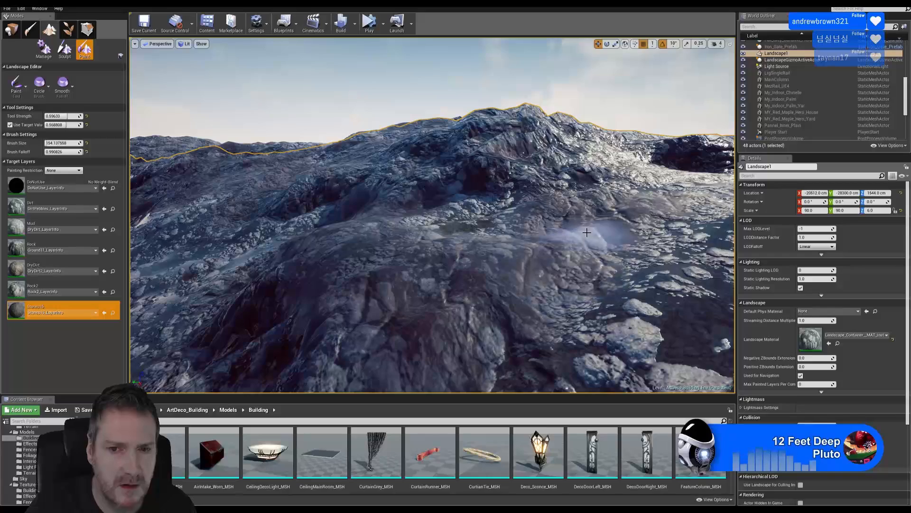
Paint the Rock2 layer back over the ridge's crest and its shaded side
{"action": "left_click", "coordinate": [59, 285]}
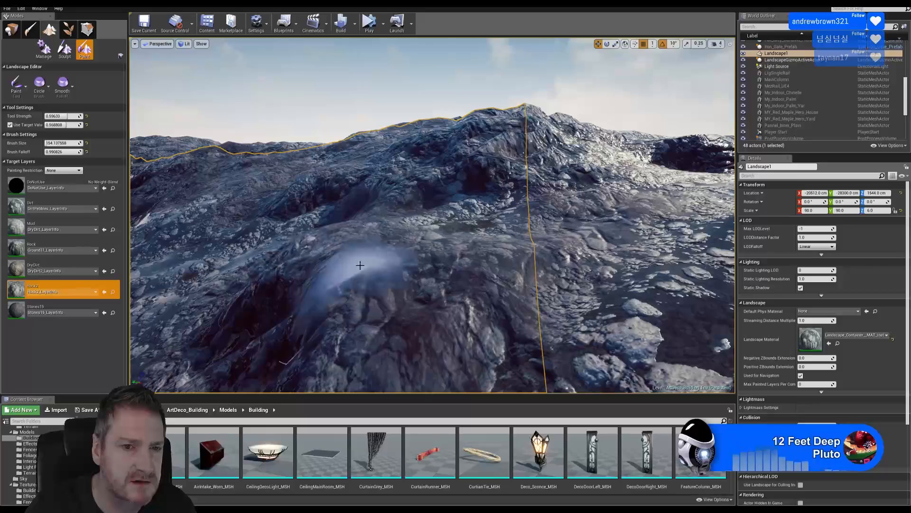
{"action": "mouse_move", "coordinate": [173, 308]}
{"action": "right_mouse_down"}
{"action": "mouse_move", "coordinate": [187, 308]}
{"action": "mouse_move", "coordinate": [157, 306]}
{"action": "right_mouse_up"}
{"action": "key", "text": "w"}
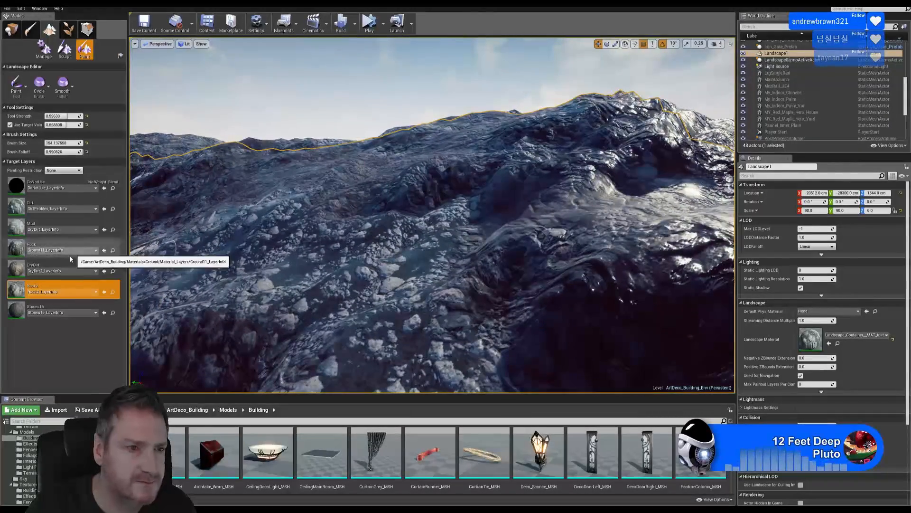
Paint the DryDirt layer over the pebbled hillside between the ridges and out onto the stony flat beside them
{"action": "left_click", "coordinate": [62, 268]}
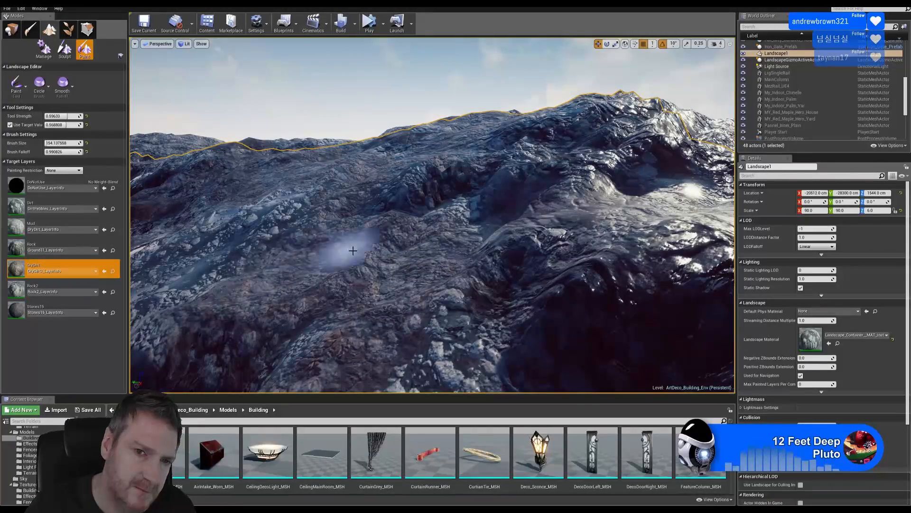
{"action": "mouse_move", "coordinate": [411, 249]}
{"action": "right_mouse_down"}
{"action": "mouse_move", "coordinate": [328, 254]}
{"action": "mouse_move", "coordinate": [316, 243]}
{"action": "right_mouse_up"}
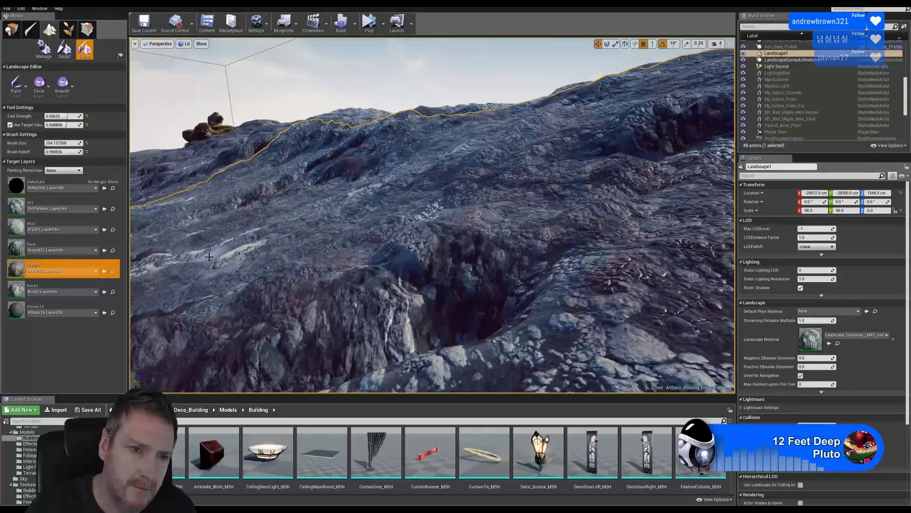
{"action": "right_click_drag", "start_coordinate": [387, 232], "coordinate": [368, 236]}
{"action": "key", "text": "a"}
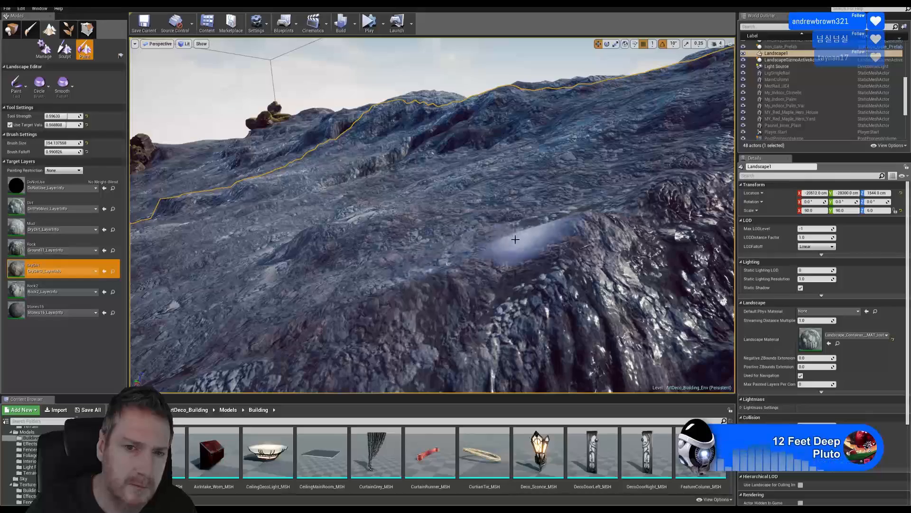
{"action": "right_click_drag", "start_coordinate": [406, 305], "coordinate": [397, 298]}
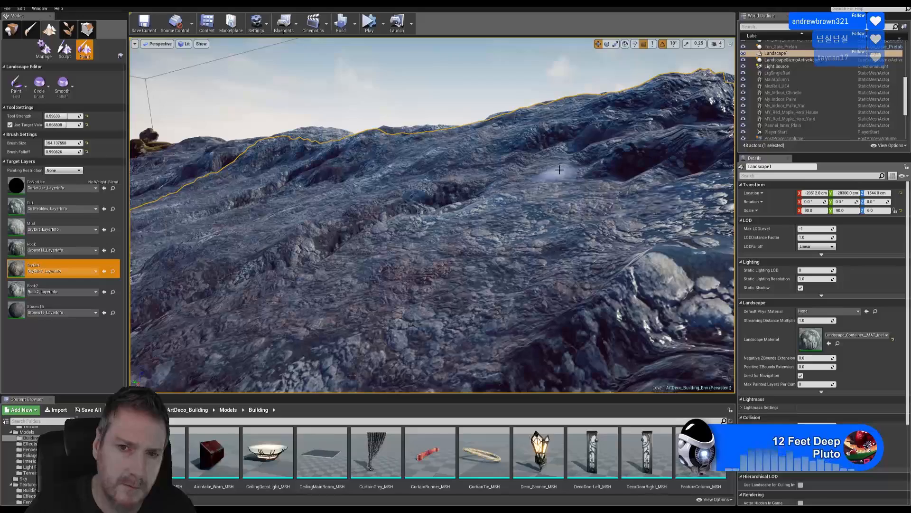
{"action": "mouse_move", "coordinate": [513, 255]}
{"action": "right_mouse_down"}
{"action": "mouse_move", "coordinate": [499, 258]}
{"action": "mouse_move", "coordinate": [495, 274]}
{"action": "mouse_move", "coordinate": [453, 282]}
{"action": "right_mouse_up"}
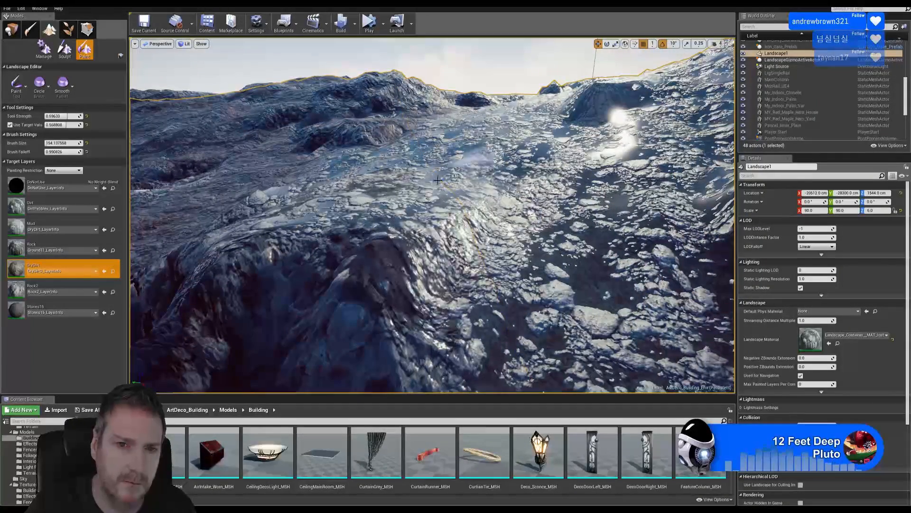
{"action": "right_click_drag", "start_coordinate": [420, 138], "coordinate": [299, 222]}
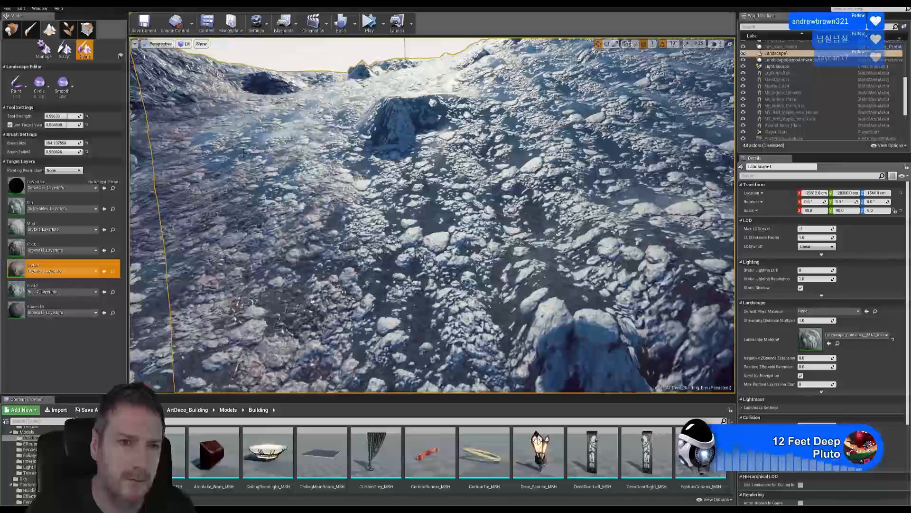
{"action": "right_click_drag", "start_coordinate": [254, 151], "coordinate": [311, 148]}
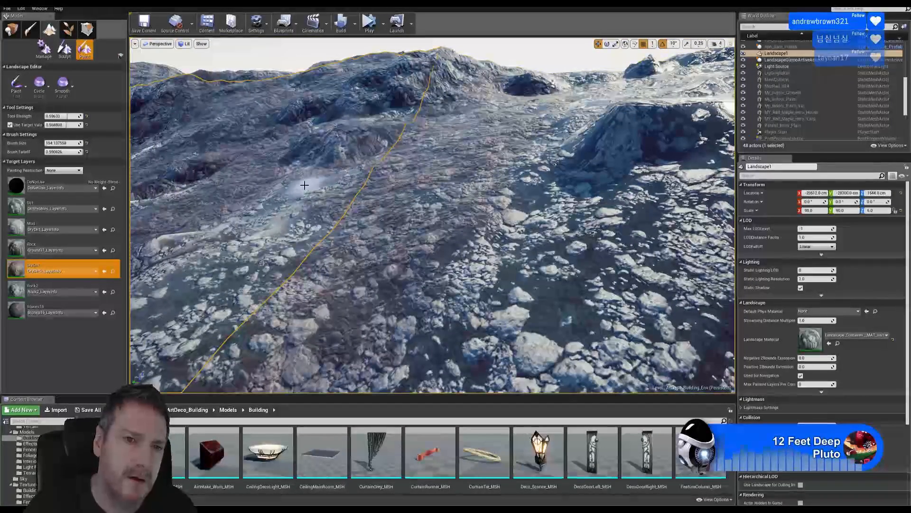
Paint the Mud layer down the stony slope between the landscape section edge and the dark mound
{"action": "left_click", "coordinate": [48, 228]}
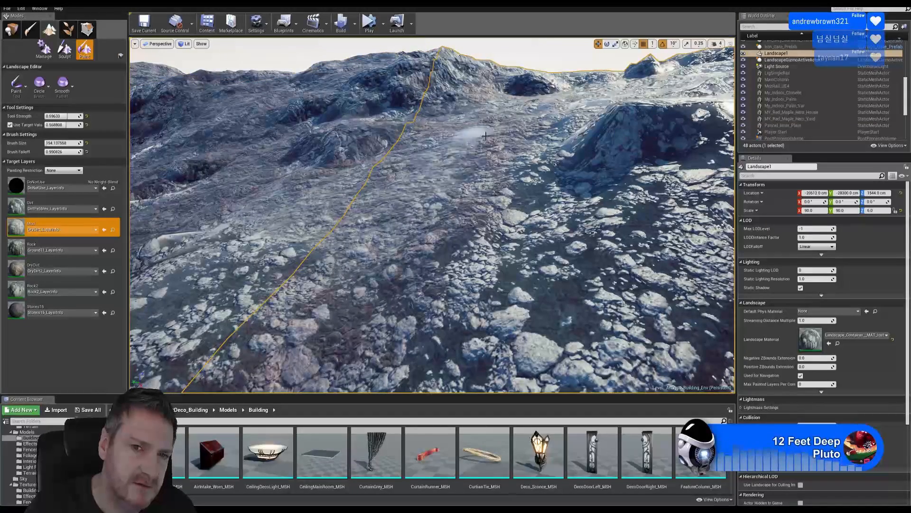
{"action": "mouse_move", "coordinate": [463, 235]}
{"action": "left_mouse_down"}
{"action": "mouse_move", "coordinate": [271, 263]}
{"action": "mouse_move", "coordinate": [380, 288]}
{"action": "mouse_move", "coordinate": [539, 207]}
{"action": "mouse_move", "coordinate": [409, 329]}
{"action": "left_mouse_up"}
{"action": "right_click_drag", "start_coordinate": [410, 329], "coordinate": [429, 329]}
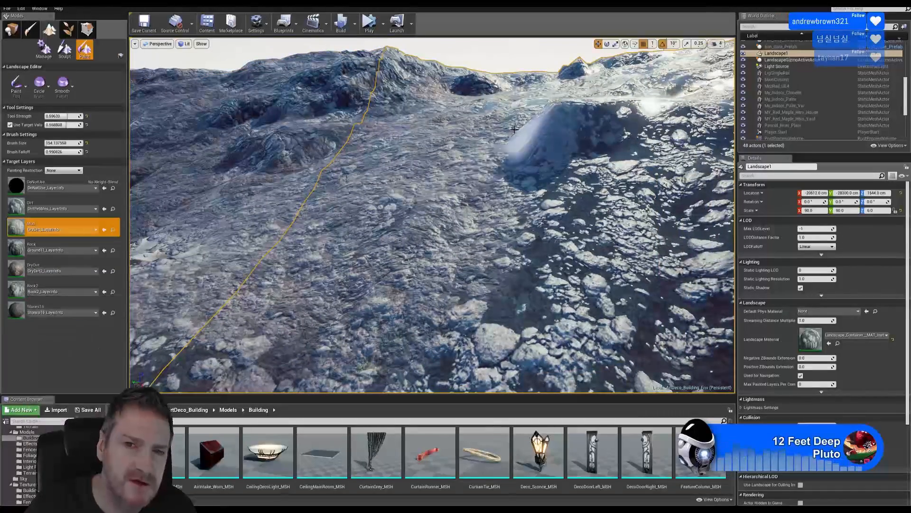
Paint the Rock2 layer over the steep faces and bases of the raised mounds on the pebbled slope
{"action": "left_click", "coordinate": [53, 285]}
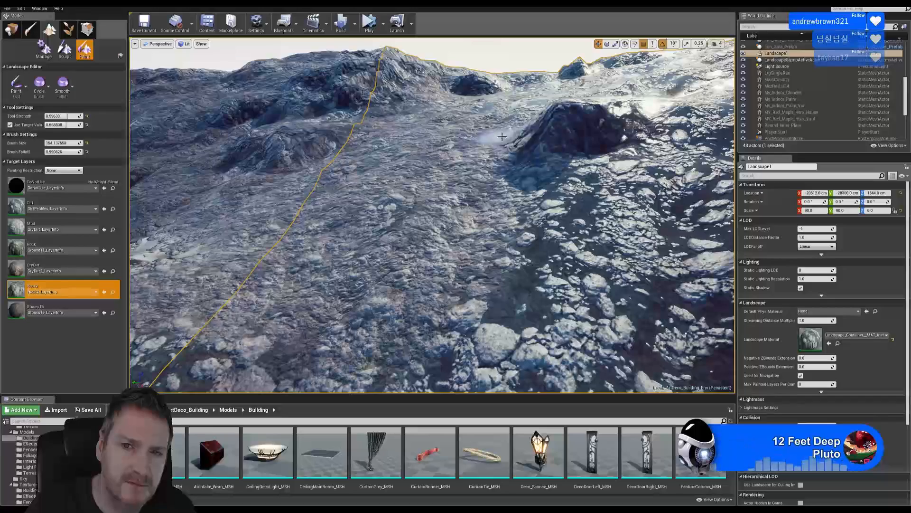
{"action": "mouse_move", "coordinate": [550, 125]}
{"action": "right_mouse_down"}
{"action": "mouse_move", "coordinate": [562, 142]}
{"action": "mouse_move", "coordinate": [551, 180]}
{"action": "mouse_move", "coordinate": [561, 201]}
{"action": "mouse_move", "coordinate": [546, 202]}
{"action": "mouse_move", "coordinate": [564, 243]}
{"action": "mouse_move", "coordinate": [581, 252]}
{"action": "mouse_move", "coordinate": [578, 191]}
{"action": "right_mouse_up"}
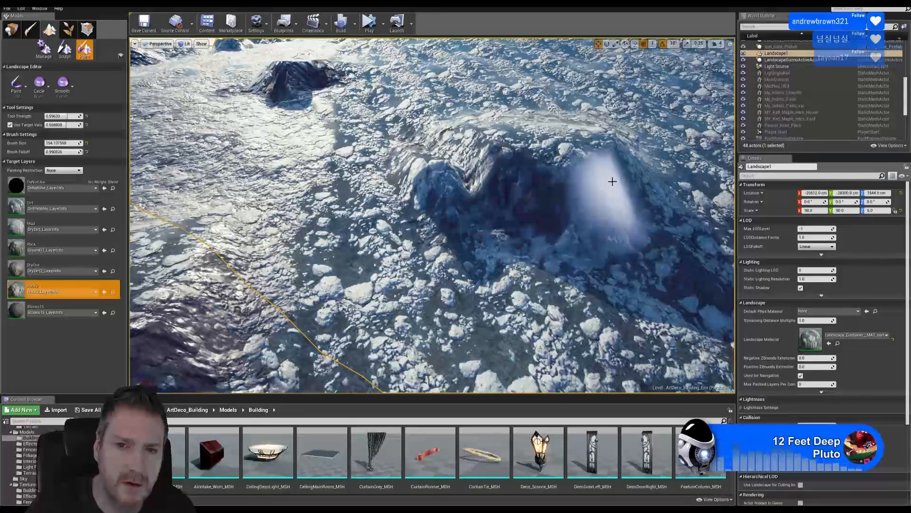
{"action": "right_click_drag", "start_coordinate": [506, 216], "coordinate": [422, 128]}
{"action": "left_click_drag", "start_coordinate": [469, 143], "coordinate": [482, 108]}
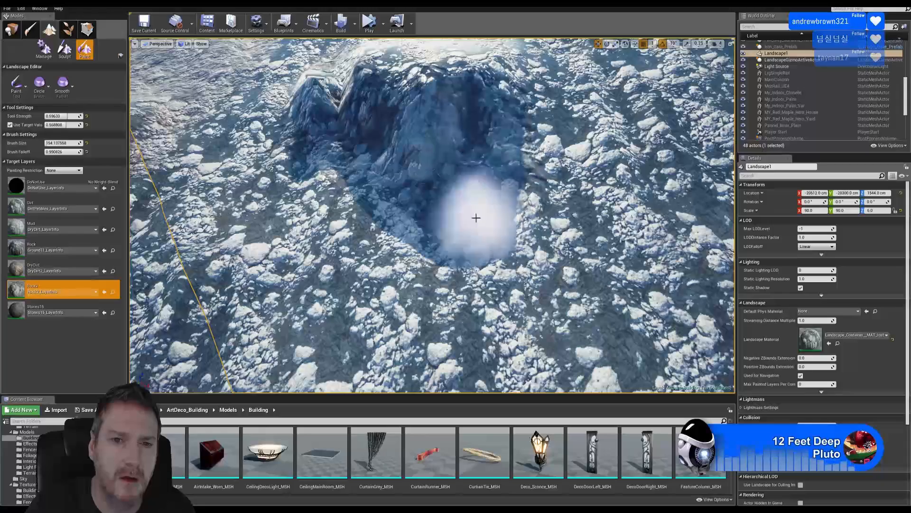
{"action": "right_click_drag", "start_coordinate": [443, 170], "coordinate": [433, 137]}
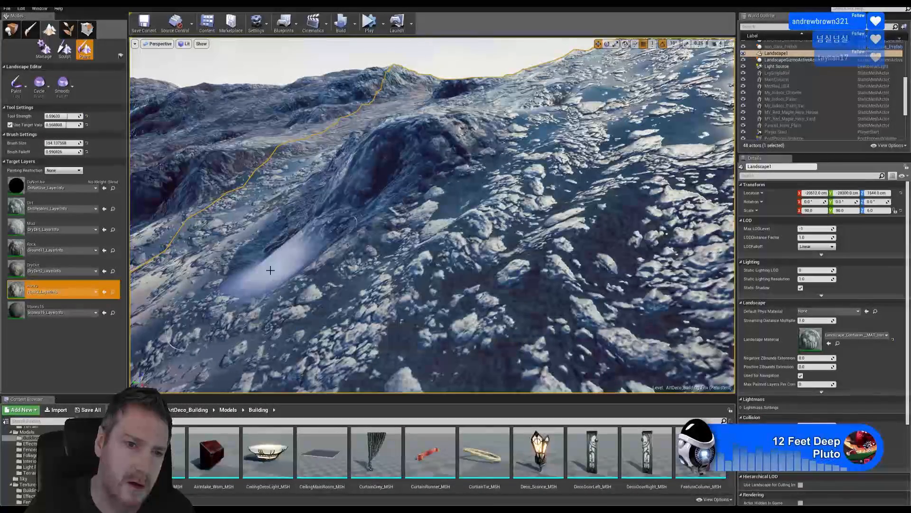
{"action": "right_click_drag", "start_coordinate": [261, 244], "coordinate": [327, 153]}
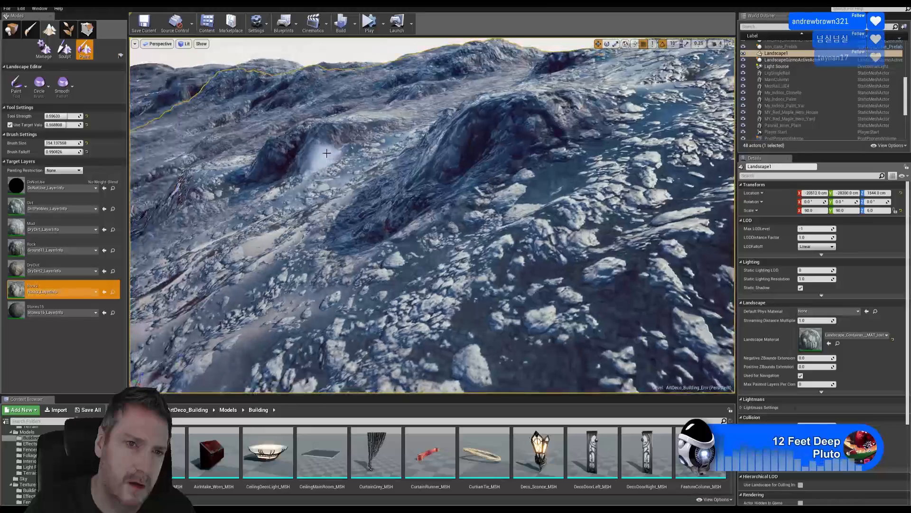
{"action": "right_click_drag", "start_coordinate": [402, 125], "coordinate": [294, 209]}
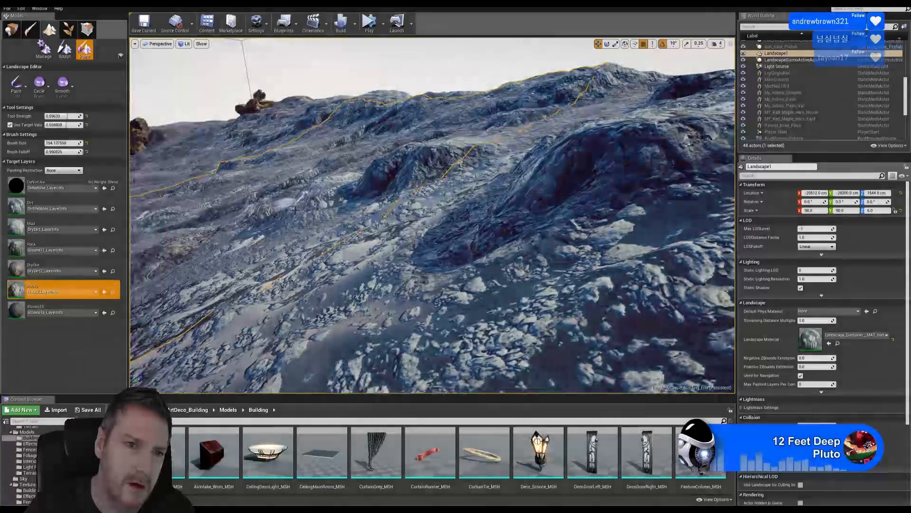
{"action": "right_click_drag", "start_coordinate": [264, 243], "coordinate": [394, 204]}
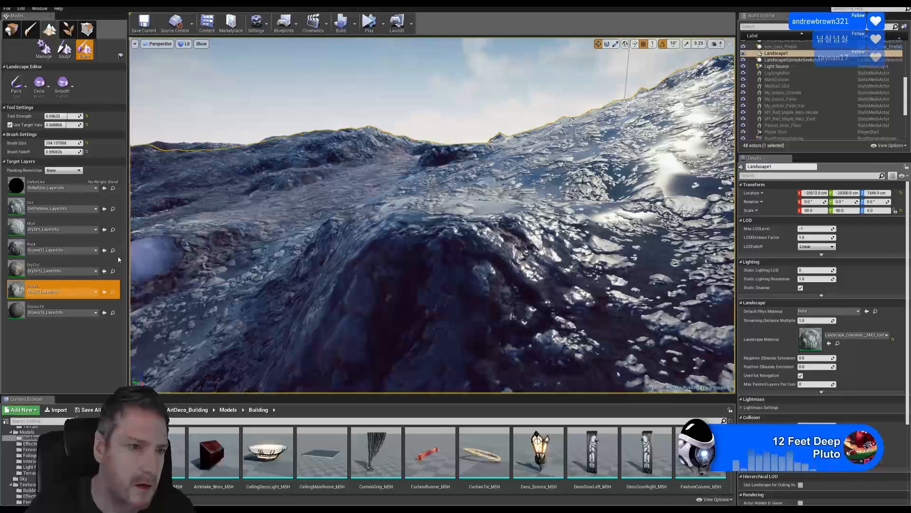
Paint the DryDirt layer over the shiny hillside behind the large mound and the pebbled ground below it
{"action": "left_click", "coordinate": [61, 267]}
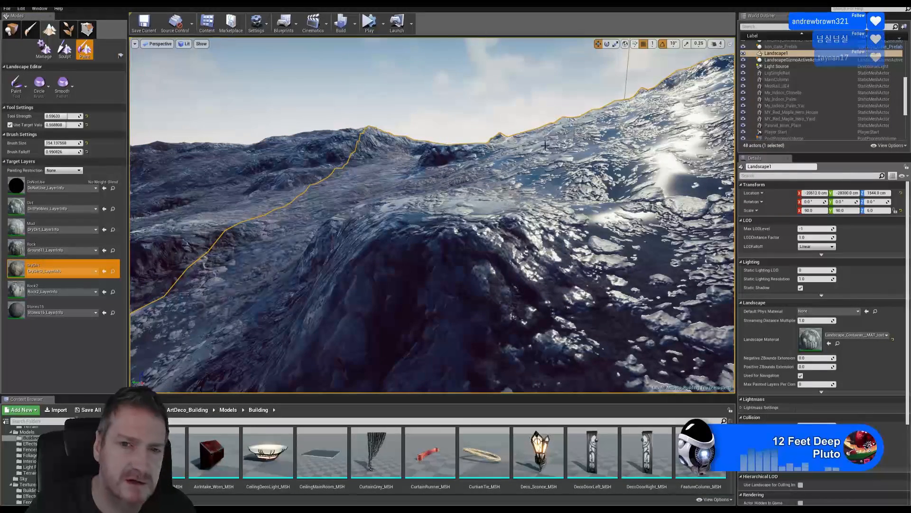
{"action": "left_click_drag", "start_coordinate": [574, 190], "coordinate": [680, 128]}
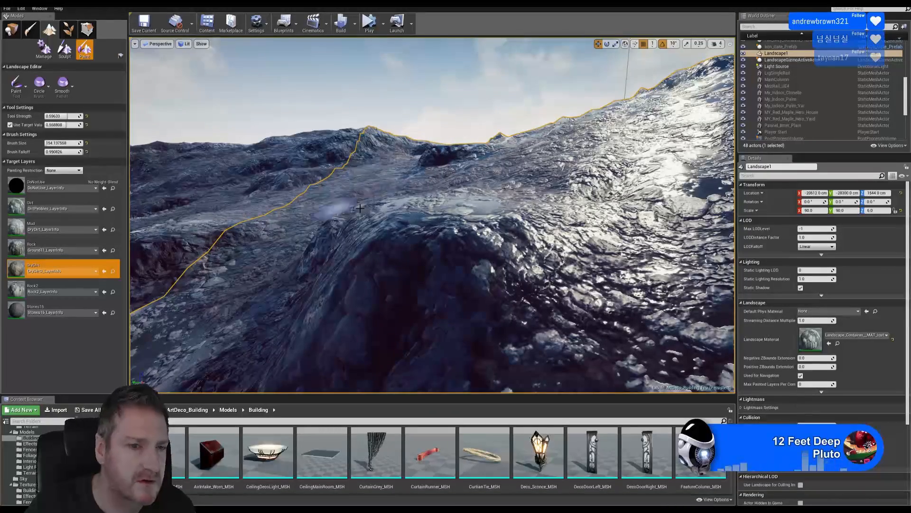
{"action": "right_click_drag", "start_coordinate": [422, 233], "coordinate": [340, 318]}
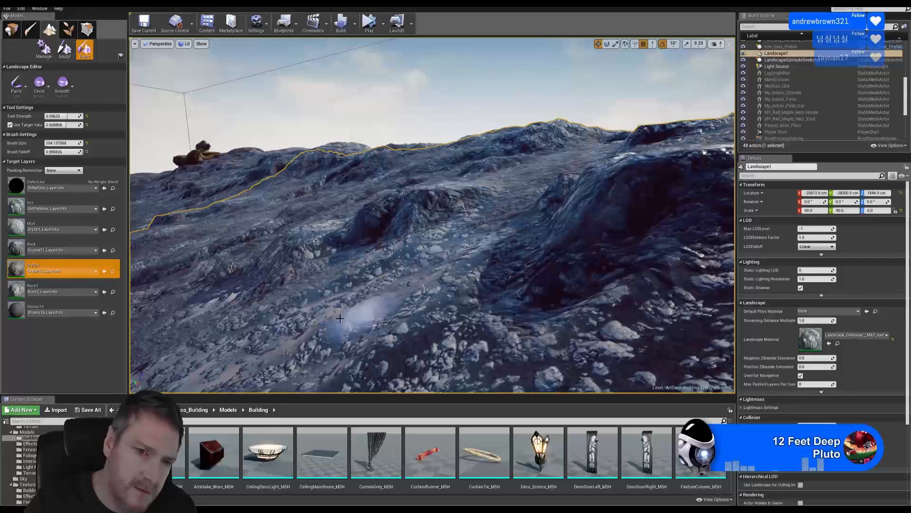
{"action": "mouse_move", "coordinate": [340, 318]}
{"action": "left_mouse_down"}
{"action": "mouse_move", "coordinate": [392, 291]}
{"action": "mouse_move", "coordinate": [411, 351]}
{"action": "mouse_move", "coordinate": [420, 252]}
{"action": "mouse_move", "coordinate": [214, 326]}
{"action": "mouse_move", "coordinate": [447, 265]}
{"action": "mouse_move", "coordinate": [276, 349]}
{"action": "mouse_move", "coordinate": [221, 302]}
{"action": "left_mouse_up"}
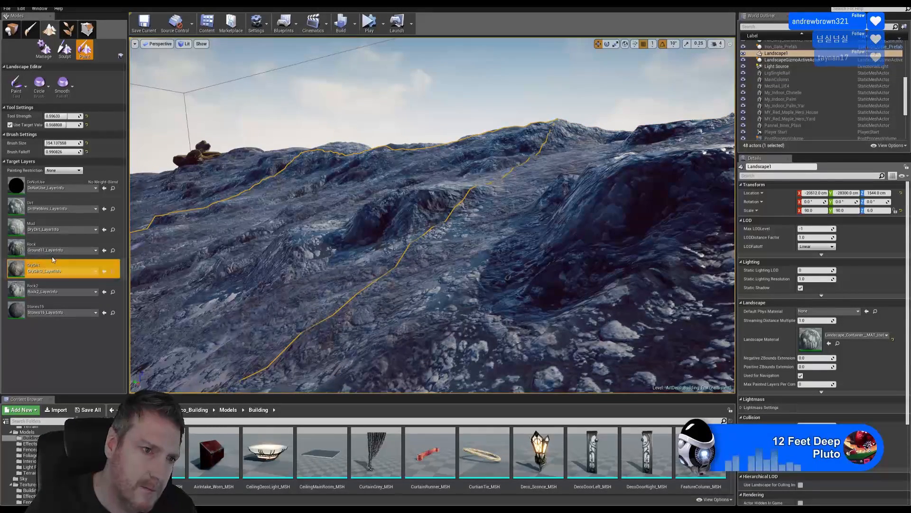
Paint the Mud layer over the gravelly ground between the mounds and across the open lower slope
{"action": "left_click", "coordinate": [55, 226]}
{"action": "mouse_move", "coordinate": [417, 285]}
{"action": "left_mouse_down"}
{"action": "mouse_move", "coordinate": [413, 321]}
{"action": "mouse_move", "coordinate": [456, 247]}
{"action": "mouse_move", "coordinate": [363, 250]}
{"action": "left_mouse_up"}
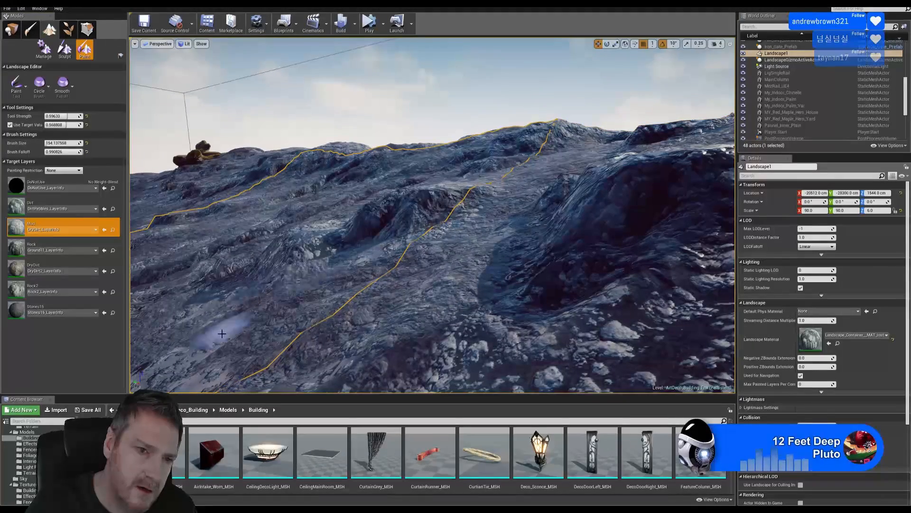
{"action": "key", "text": "w"}
{"action": "mouse_move", "coordinate": [457, 309]}
{"action": "right_mouse_down"}
{"action": "mouse_move", "coordinate": [494, 299]}
{"action": "mouse_move", "coordinate": [446, 297]}
{"action": "right_mouse_up"}
{"action": "key", "text": "s"}
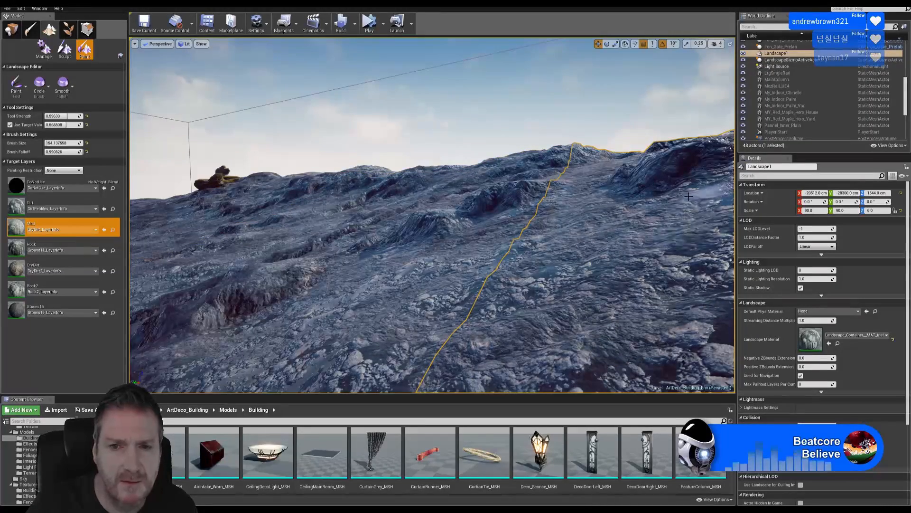
{"action": "mouse_move", "coordinate": [452, 252]}
{"action": "right_mouse_down"}
{"action": "mouse_move", "coordinate": [409, 282]}
{"action": "mouse_move", "coordinate": [389, 280]}
{"action": "mouse_move", "coordinate": [440, 258]}
{"action": "right_mouse_up"}
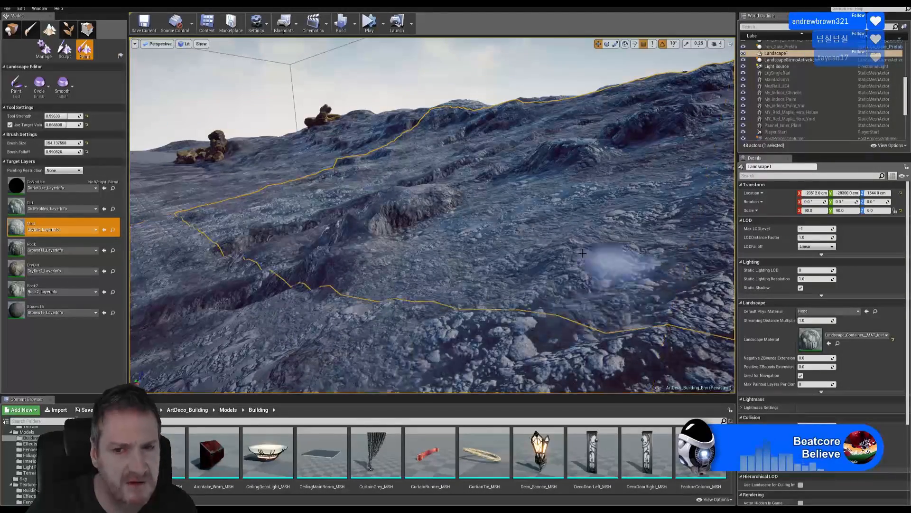
{"action": "mouse_move", "coordinate": [611, 265]}
{"action": "right_mouse_down"}
{"action": "mouse_move", "coordinate": [574, 250]}
{"action": "mouse_move", "coordinate": [547, 189]}
{"action": "mouse_move", "coordinate": [534, 213]}
{"action": "mouse_move", "coordinate": [545, 219]}
{"action": "right_mouse_up"}
{"action": "mouse_move", "coordinate": [544, 219]}
{"action": "left_mouse_down"}
{"action": "mouse_move", "coordinate": [483, 198]}
{"action": "mouse_move", "coordinate": [588, 190]}
{"action": "mouse_move", "coordinate": [601, 162]}
{"action": "left_mouse_up"}
{"action": "mouse_move", "coordinate": [449, 279]}
{"action": "left_mouse_down"}
{"action": "mouse_move", "coordinate": [595, 206]}
{"action": "mouse_move", "coordinate": [546, 163]}
{"action": "left_mouse_up"}
{"action": "mouse_move", "coordinate": [530, 159]}
{"action": "right_mouse_down"}
{"action": "mouse_move", "coordinate": [453, 172]}
{"action": "mouse_move", "coordinate": [486, 174]}
{"action": "right_mouse_up"}
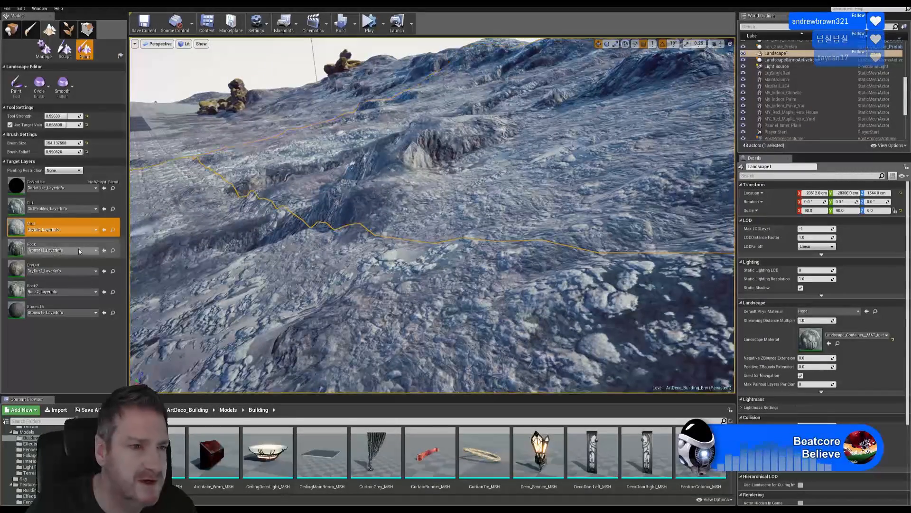
Paint the Rock2 layer on the small mound by the section edge, and the Mud layer over the open stony slope around it
{"action": "left_click", "coordinate": [55, 284]}
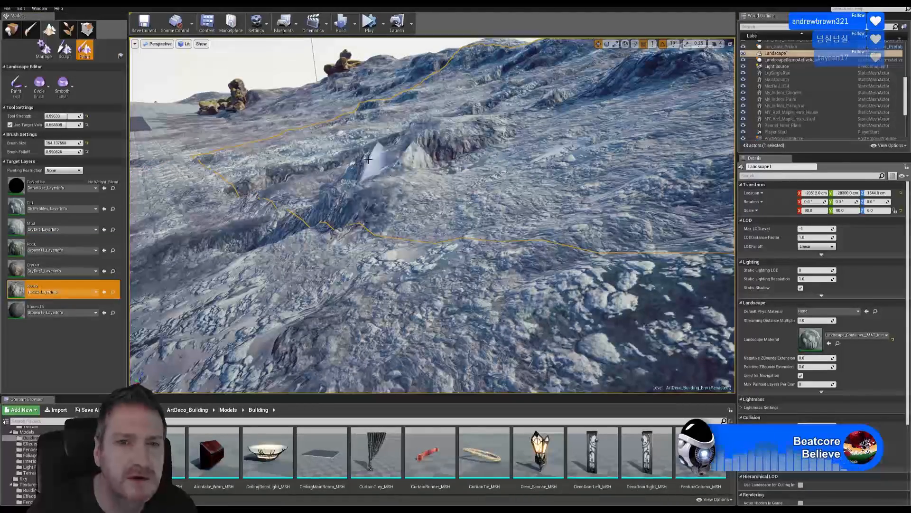
{"action": "right_click_drag", "start_coordinate": [327, 263], "coordinate": [323, 242]}
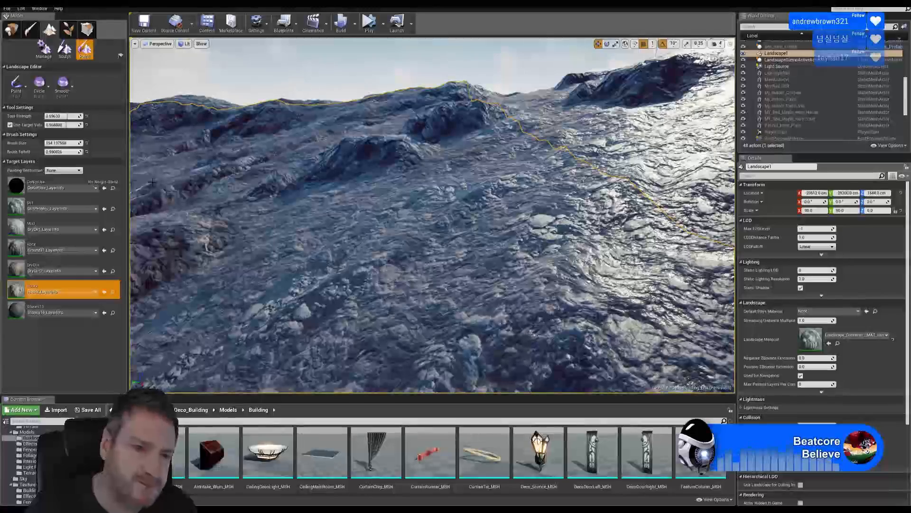
{"action": "left_click", "coordinate": [63, 222]}
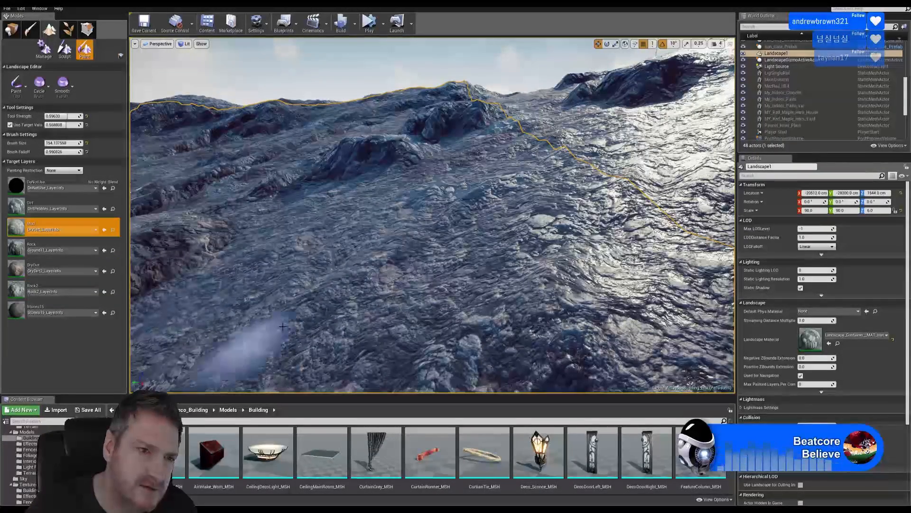
{"action": "key", "text": "w"}
{"action": "mouse_move", "coordinate": [401, 199]}
{"action": "right_mouse_down"}
{"action": "mouse_move", "coordinate": [448, 203]}
{"action": "mouse_move", "coordinate": [390, 199]}
{"action": "right_mouse_up"}
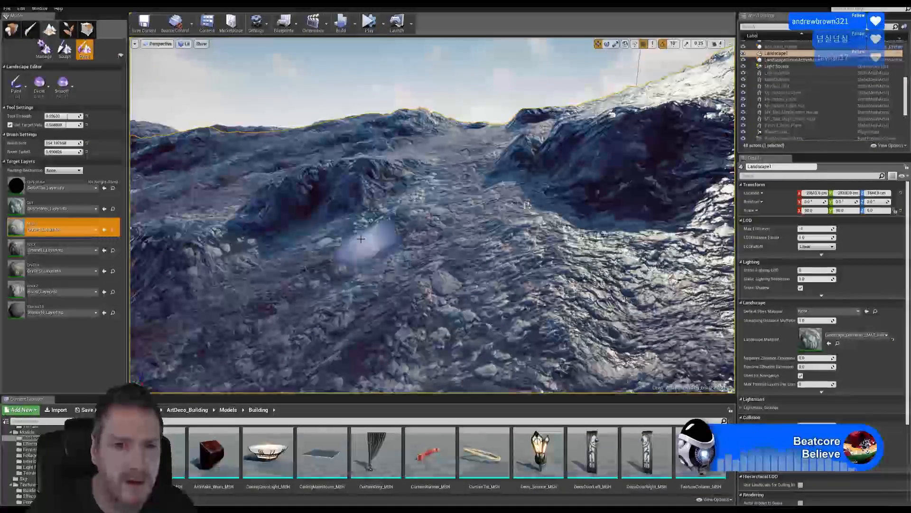
{"action": "right_click_drag", "start_coordinate": [427, 244], "coordinate": [295, 245]}
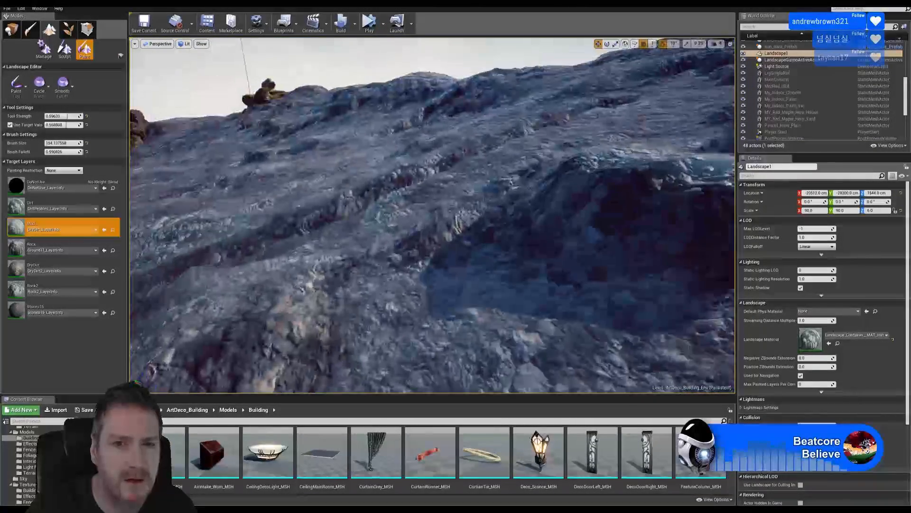
Paint the Mud layer over the pebbled ground between the long rocky ridge and the shiny mound
{"action": "right_click_drag", "start_coordinate": [427, 242], "coordinate": [498, 242]}
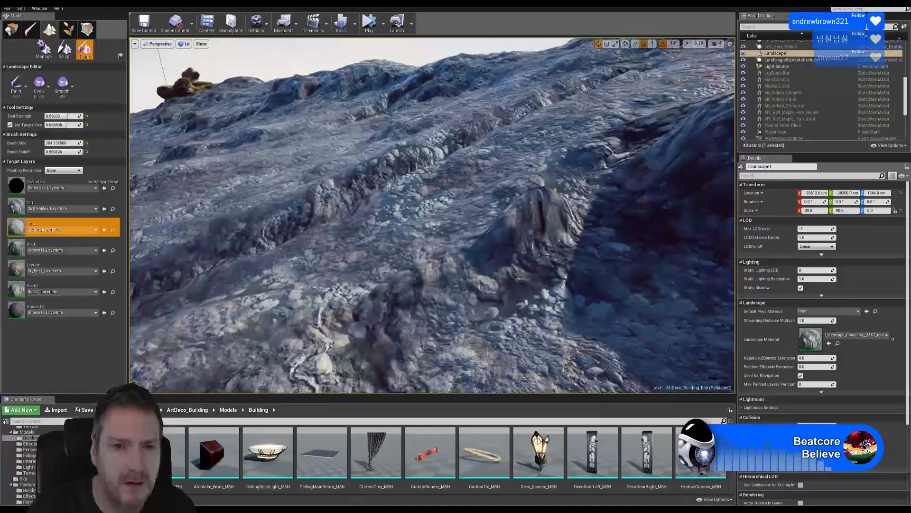
{"action": "right_click_drag", "start_coordinate": [424, 262], "coordinate": [451, 262]}
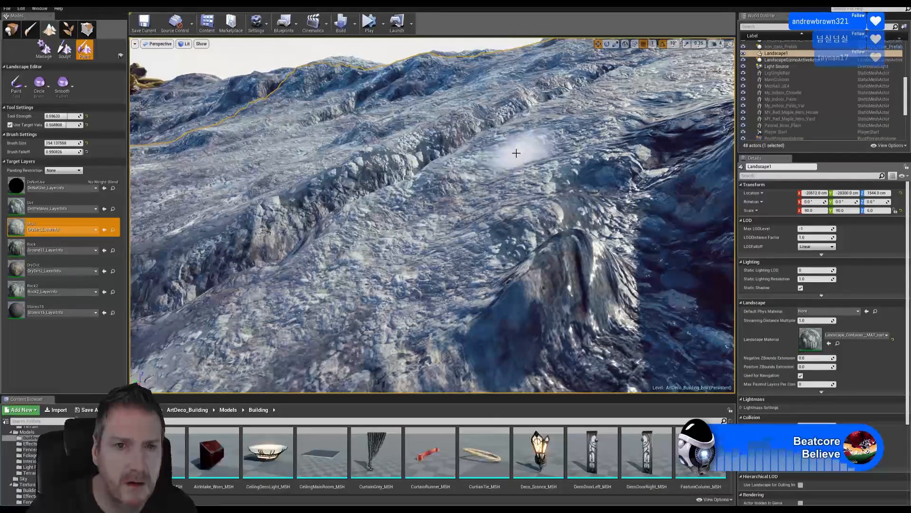
{"action": "right_click_drag", "start_coordinate": [516, 153], "coordinate": [627, 106]}
{"action": "right_click_drag", "start_coordinate": [440, 219], "coordinate": [440, 239]}
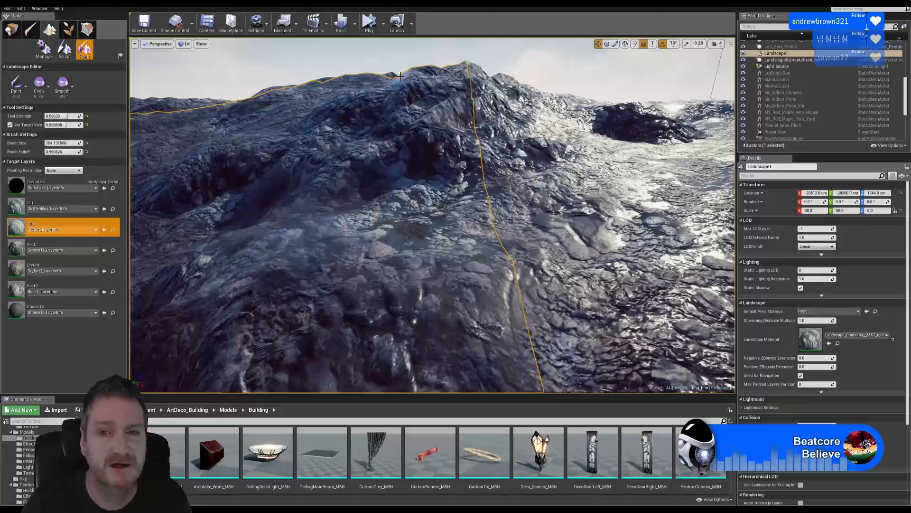
Paint the Mud layer across the open valley ground stretching from the section edge towards the distant mounds
{"action": "mouse_move", "coordinate": [544, 198]}
{"action": "right_mouse_down"}
{"action": "mouse_move", "coordinate": [588, 202]}
{"action": "mouse_move", "coordinate": [631, 243]}
{"action": "mouse_move", "coordinate": [662, 237]}
{"action": "mouse_move", "coordinate": [577, 219]}
{"action": "mouse_move", "coordinate": [511, 235]}
{"action": "mouse_move", "coordinate": [505, 248]}
{"action": "mouse_move", "coordinate": [505, 213]}
{"action": "right_mouse_up"}
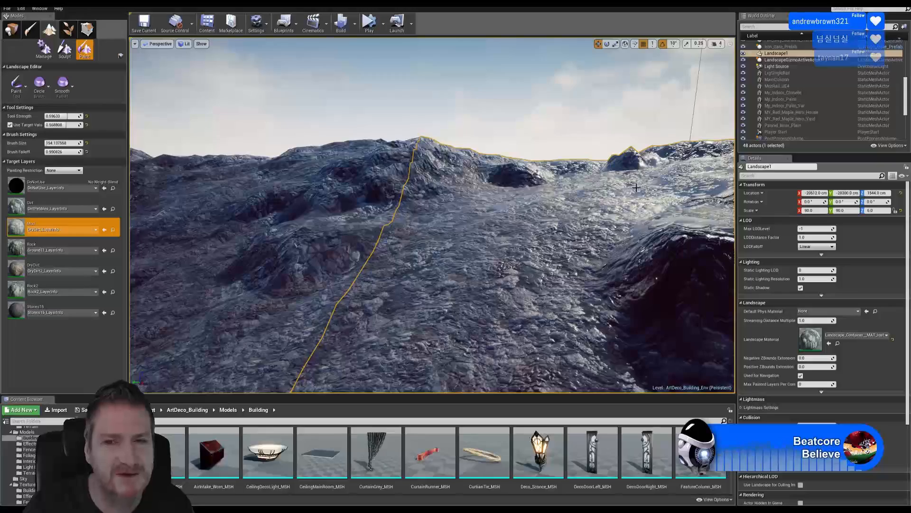
{"action": "right_click_drag", "start_coordinate": [637, 187], "coordinate": [684, 192]}
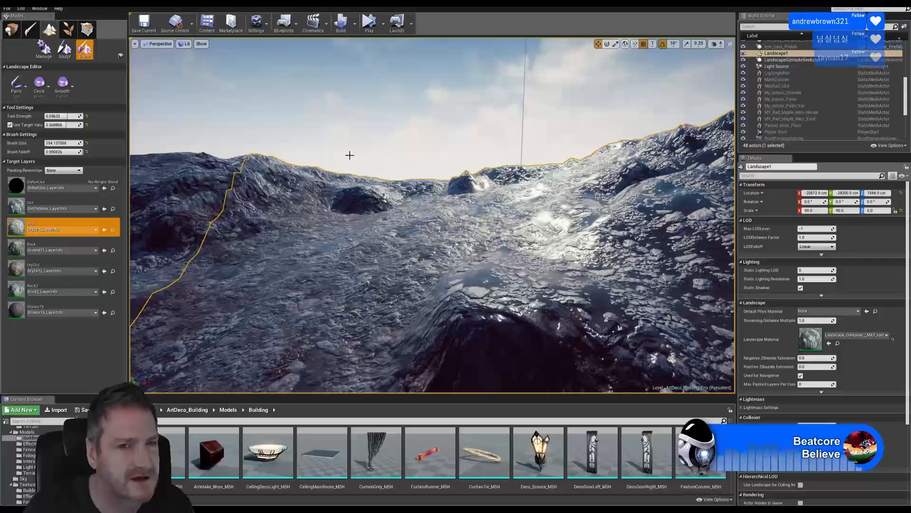
{"action": "right_click_drag", "start_coordinate": [463, 256], "coordinate": [463, 247]}
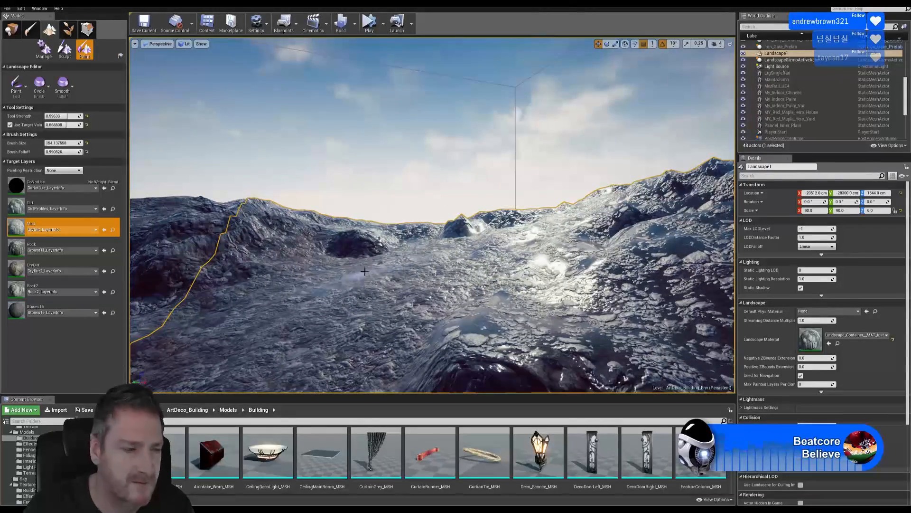
{"action": "mouse_move", "coordinate": [398, 285]}
{"action": "right_mouse_down"}
{"action": "mouse_move", "coordinate": [505, 287]}
{"action": "mouse_move", "coordinate": [404, 282]}
{"action": "right_mouse_up"}
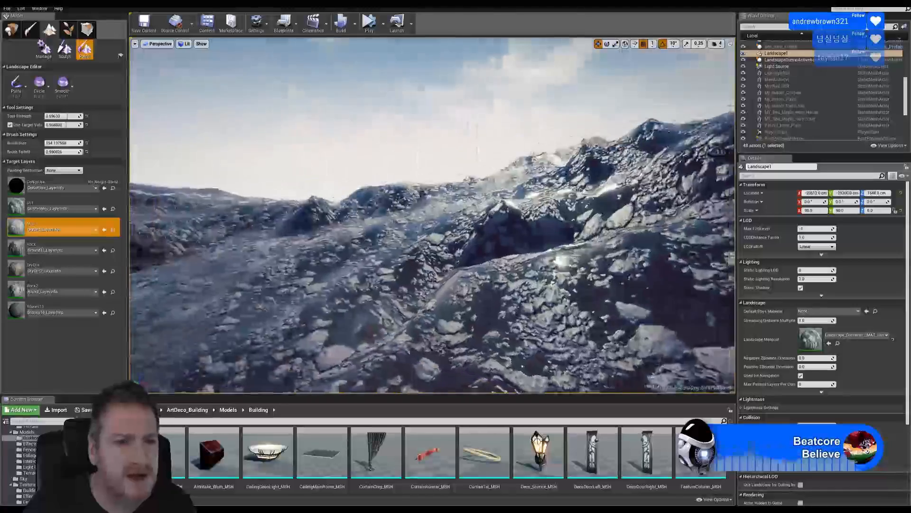
{"action": "right_click_drag", "start_coordinate": [139, 179], "coordinate": [164, 178]}
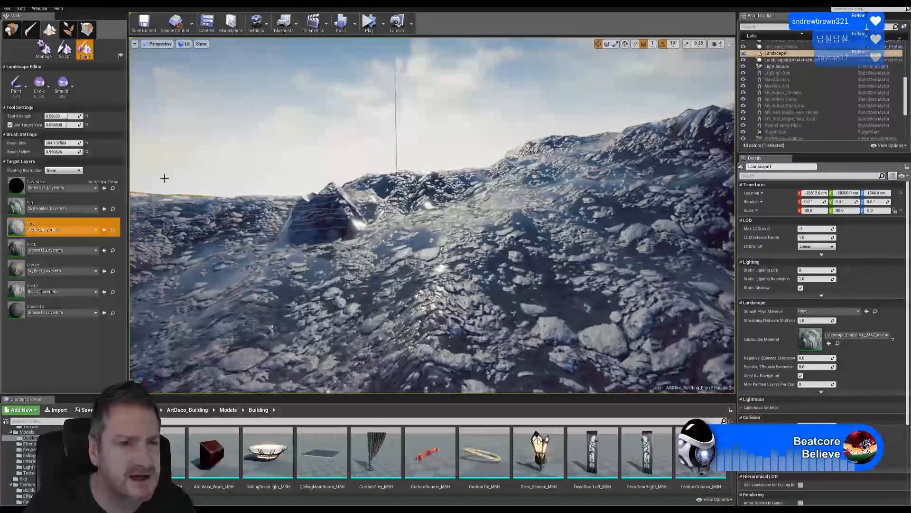
Paint the Rock2 layer over the pointed mound and around the dark hollow on the pebbled hillside
{"action": "left_click", "coordinate": [85, 285]}
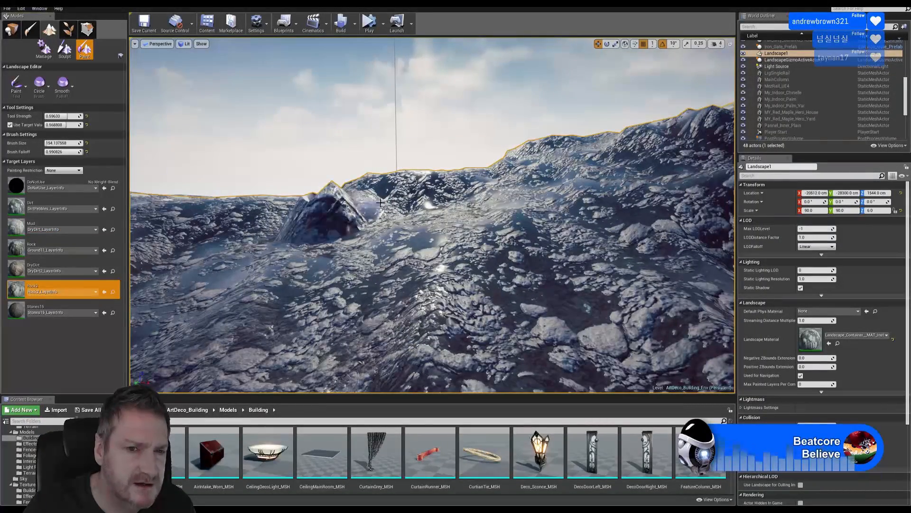
{"action": "left_click_drag", "start_coordinate": [345, 213], "coordinate": [351, 209]}
{"action": "right_click_drag", "start_coordinate": [461, 181], "coordinate": [564, 171]}
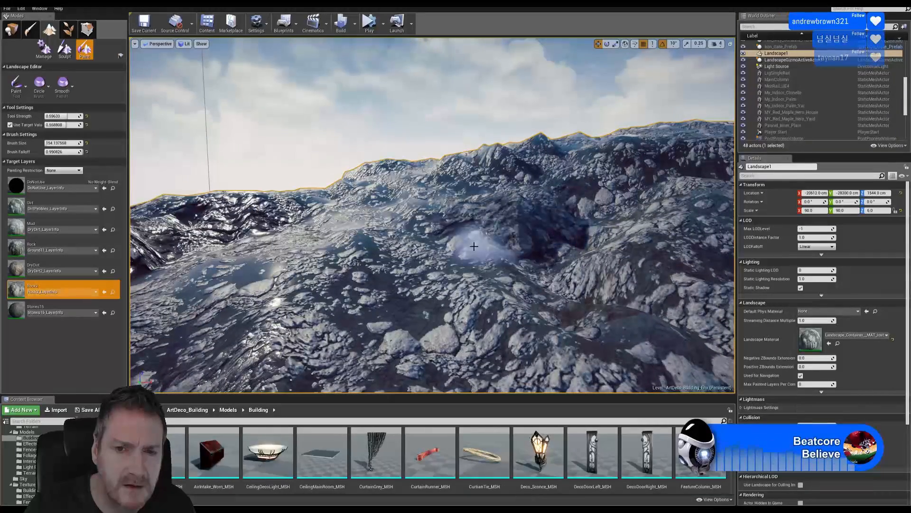
{"action": "mouse_move", "coordinate": [474, 246]}
{"action": "left_mouse_down"}
{"action": "mouse_move", "coordinate": [611, 340]}
{"action": "mouse_move", "coordinate": [631, 325]}
{"action": "mouse_move", "coordinate": [539, 255]}
{"action": "mouse_move", "coordinate": [674, 291]}
{"action": "left_mouse_up"}
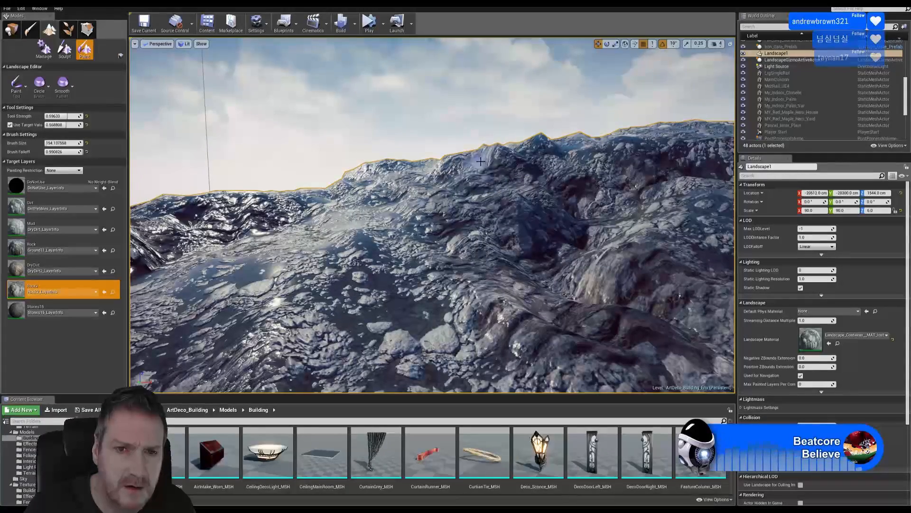
Paint the Rock2 layer along the ridges and bulges of the pebbled hillside below the skyline
{"action": "mouse_move", "coordinate": [579, 174]}
{"action": "right_mouse_down"}
{"action": "mouse_move", "coordinate": [546, 178]}
{"action": "mouse_move", "coordinate": [563, 185]}
{"action": "mouse_move", "coordinate": [551, 178]}
{"action": "right_mouse_up"}
{"action": "left_click_drag", "start_coordinate": [342, 278], "coordinate": [431, 256]}
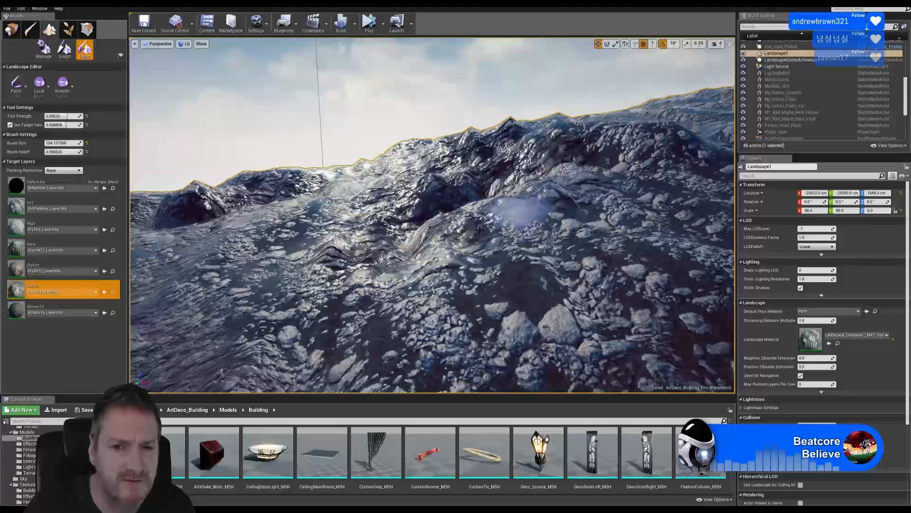
{"action": "left_click_drag", "start_coordinate": [479, 230], "coordinate": [418, 299]}
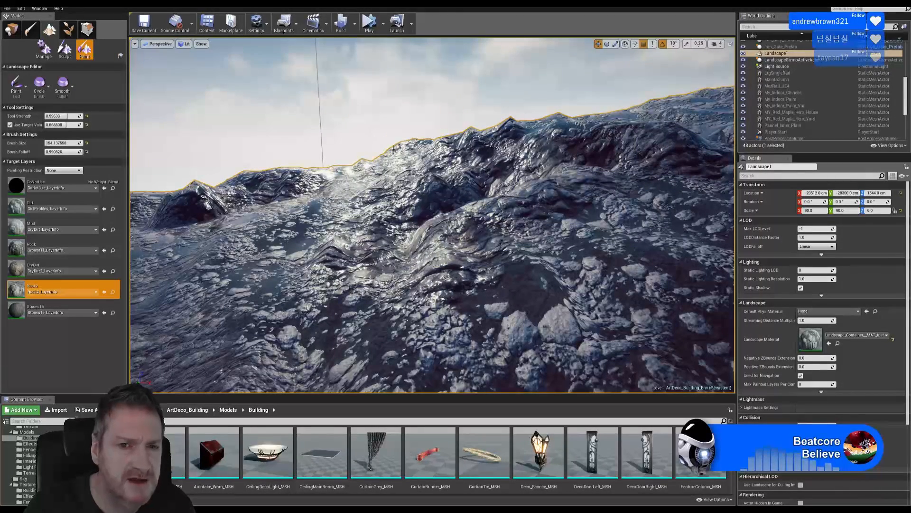
{"action": "right_click_drag", "start_coordinate": [499, 225], "coordinate": [574, 238]}
{"action": "mouse_move", "coordinate": [360, 200]}
{"action": "left_mouse_down"}
{"action": "mouse_move", "coordinate": [464, 279]}
{"action": "mouse_move", "coordinate": [408, 200]}
{"action": "left_mouse_up"}
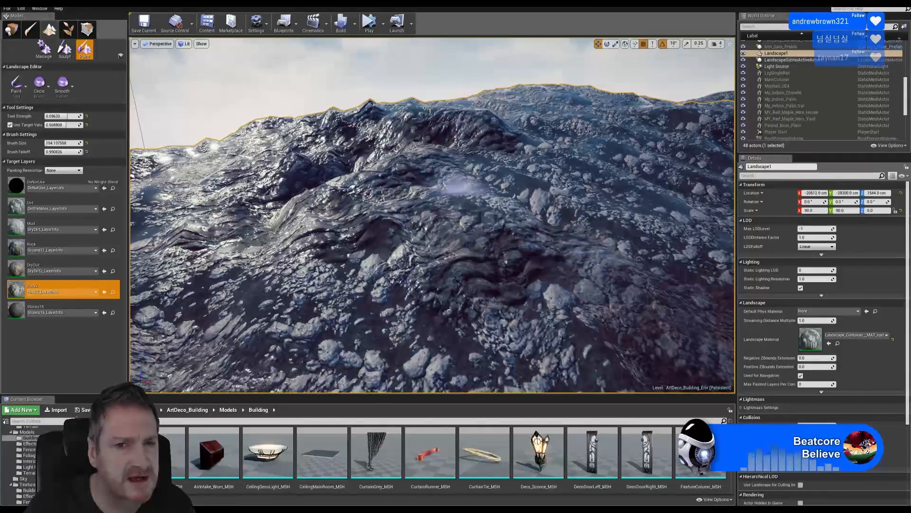
Extend the Rock2 layer over the steep sides of the low mounds surrounding the pointed peak
{"action": "right_click_drag", "start_coordinate": [458, 186], "coordinate": [255, 181]}
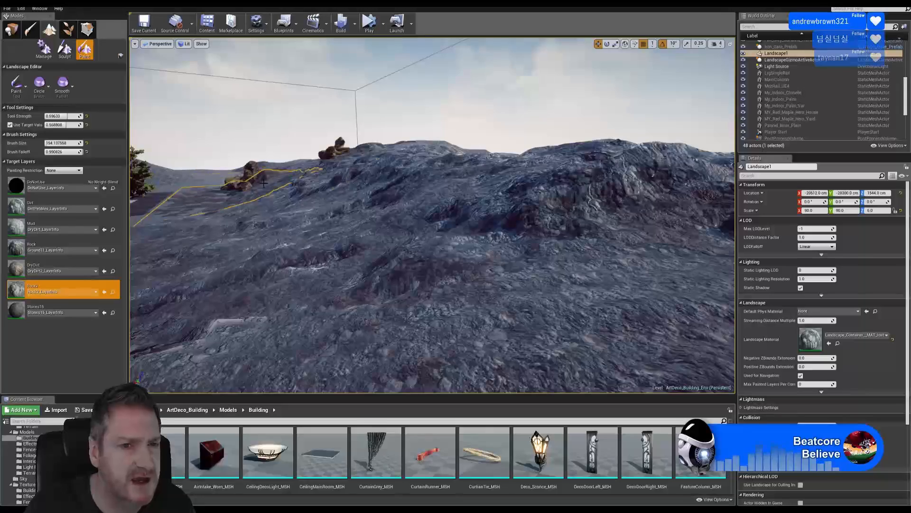
{"action": "right_click_drag", "start_coordinate": [494, 238], "coordinate": [676, 237]}
{"action": "mouse_move", "coordinate": [570, 242]}
{"action": "left_mouse_down"}
{"action": "mouse_move", "coordinate": [451, 207]}
{"action": "mouse_move", "coordinate": [546, 217]}
{"action": "left_mouse_up"}
{"action": "mouse_move", "coordinate": [499, 190]}
{"action": "right_mouse_down"}
{"action": "mouse_move", "coordinate": [434, 178]}
{"action": "mouse_move", "coordinate": [364, 193]}
{"action": "right_mouse_up"}
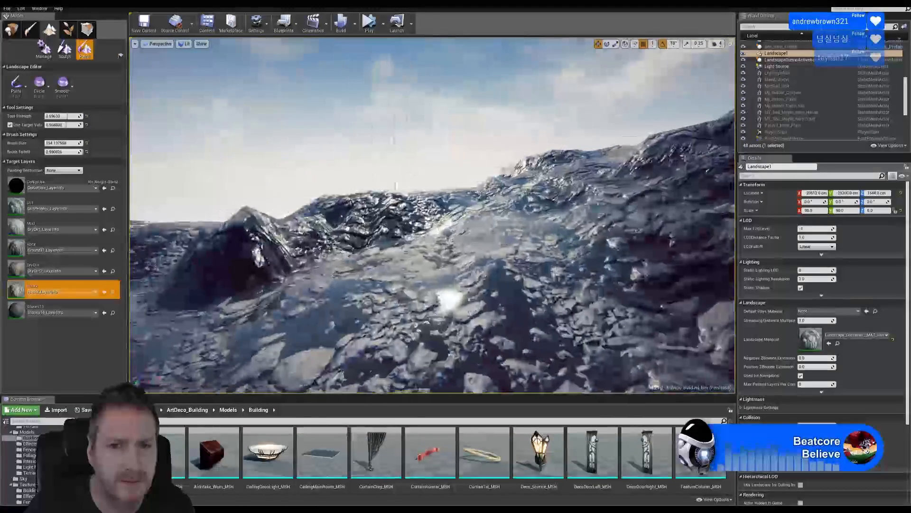
{"action": "mouse_move", "coordinate": [404, 295]}
{"action": "right_mouse_down"}
{"action": "mouse_move", "coordinate": [375, 294]}
{"action": "mouse_move", "coordinate": [403, 295]}
{"action": "right_mouse_up"}
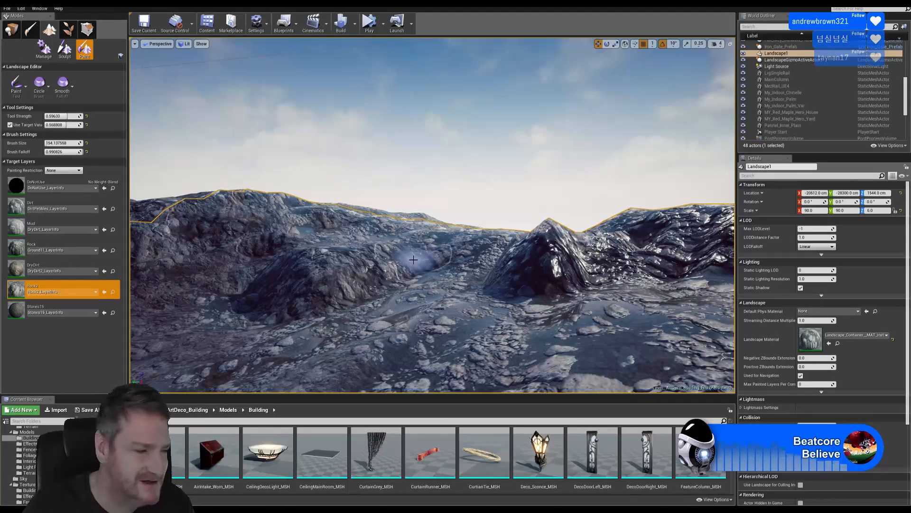
{"action": "right_click_drag", "start_coordinate": [386, 278], "coordinate": [515, 259]}
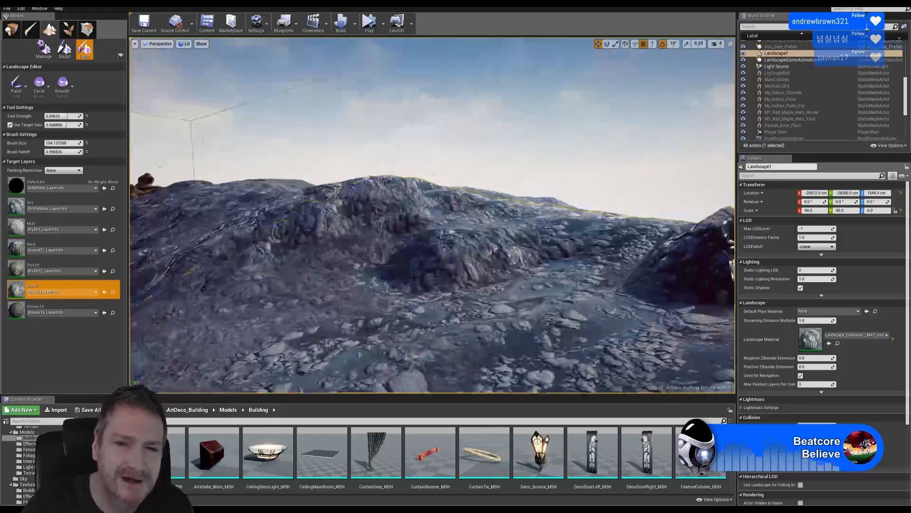
Paint the Rock2 layer along the steep edge of the pebbled ledge next to the large mound
{"action": "right_click", "coordinate": [580, 248]}
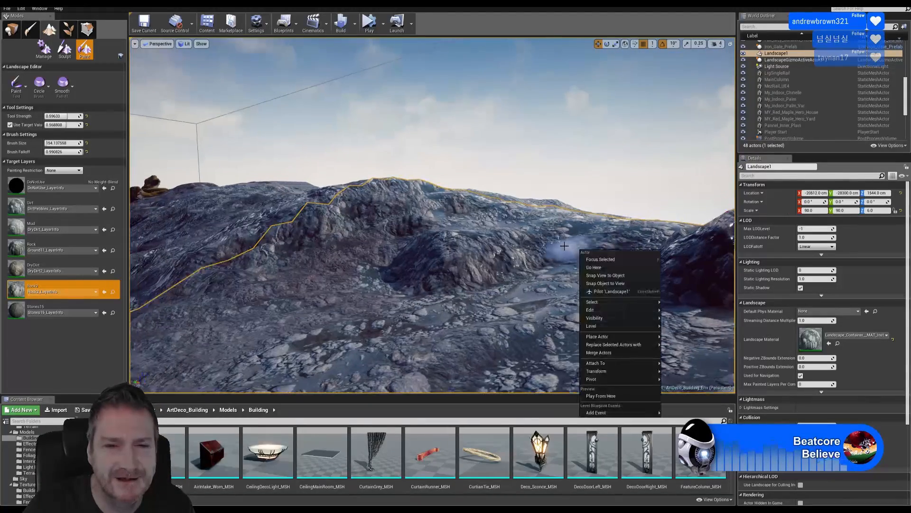
{"action": "left_click", "coordinate": [513, 257]}
{"action": "mouse_move", "coordinate": [502, 259]}
{"action": "right_mouse_down"}
{"action": "mouse_move", "coordinate": [427, 259]}
{"action": "mouse_move", "coordinate": [515, 276]}
{"action": "right_mouse_up"}
{"action": "key", "text": "w"}
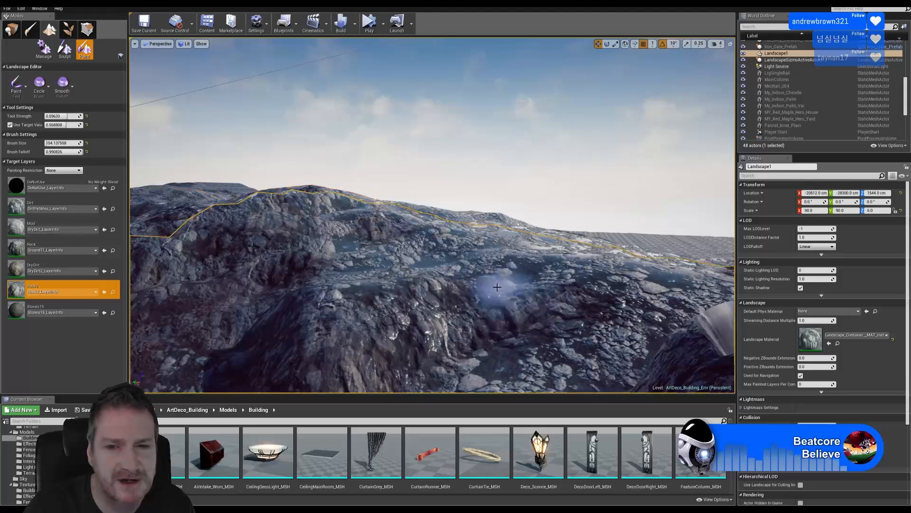
{"action": "mouse_move", "coordinate": [499, 288]}
{"action": "left_mouse_down"}
{"action": "mouse_move", "coordinate": [549, 277]}
{"action": "mouse_move", "coordinate": [576, 290]}
{"action": "mouse_move", "coordinate": [525, 292]}
{"action": "mouse_move", "coordinate": [534, 269]}
{"action": "mouse_move", "coordinate": [686, 284]}
{"action": "left_mouse_up"}
Paint the DryDirt layer over the pebbled shelf behind the large rounded mound
{"action": "left_click", "coordinate": [76, 267]}
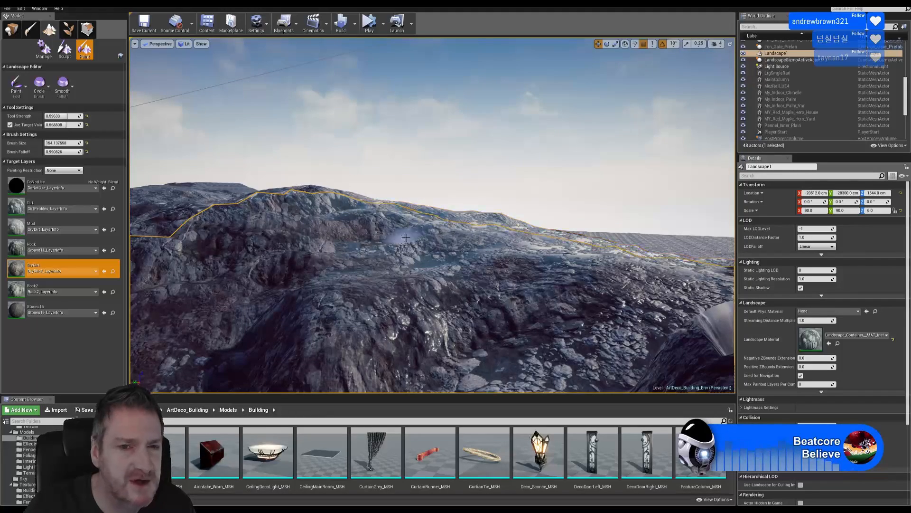
{"action": "key", "text": "s"}
{"action": "right_click_drag", "start_coordinate": [377, 257], "coordinate": [465, 263]}
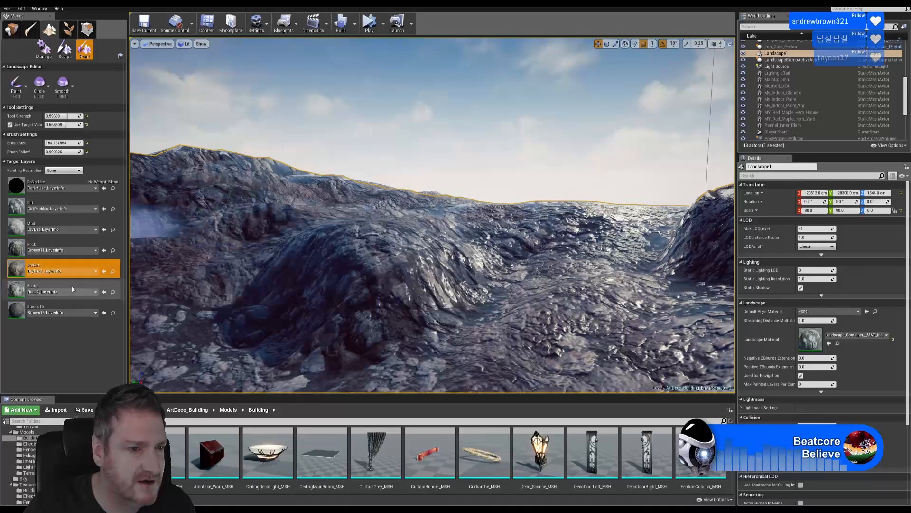
Paint the Mud layer through the valley between the rounded mound and the pointed peak
{"action": "left_click", "coordinate": [64, 226]}
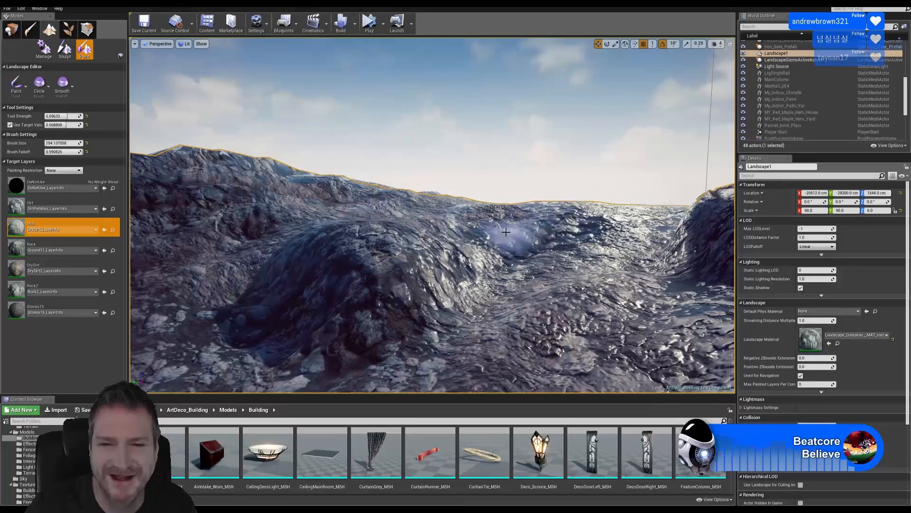
{"action": "mouse_move", "coordinate": [507, 236]}
{"action": "right_mouse_down"}
{"action": "mouse_move", "coordinate": [574, 248]}
{"action": "mouse_move", "coordinate": [558, 228]}
{"action": "right_mouse_up"}
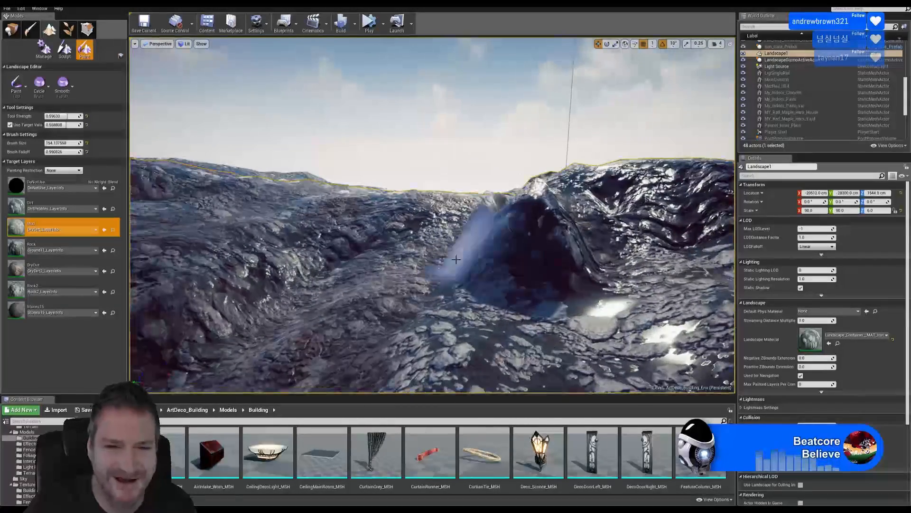
{"action": "right_click_drag", "start_coordinate": [495, 356], "coordinate": [475, 343]}
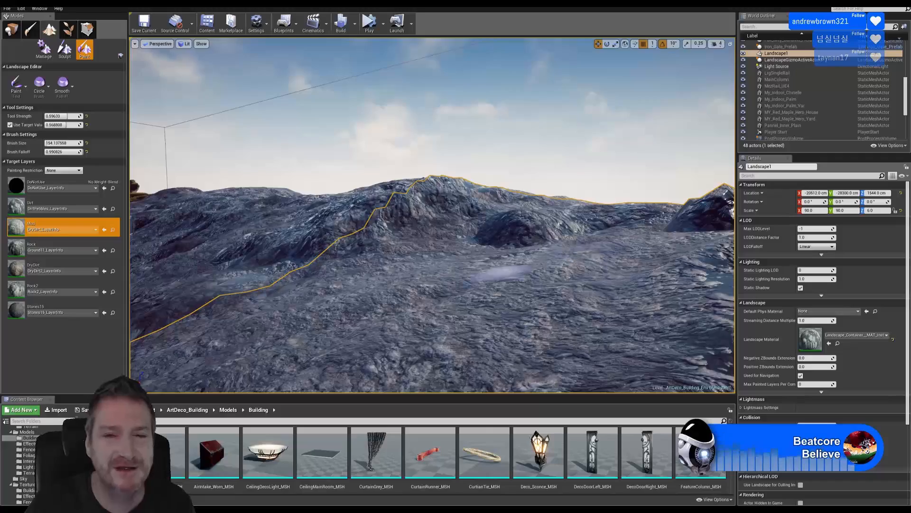
Paint the Mud layer over the stony ground behind the twin shiny peaks, near the landscape's outer edge
{"action": "mouse_move", "coordinate": [504, 266]}
{"action": "right_mouse_down"}
{"action": "mouse_move", "coordinate": [504, 285]}
{"action": "mouse_move", "coordinate": [579, 285]}
{"action": "mouse_move", "coordinate": [551, 284]}
{"action": "right_mouse_up"}
{"action": "key", "text": "w"}
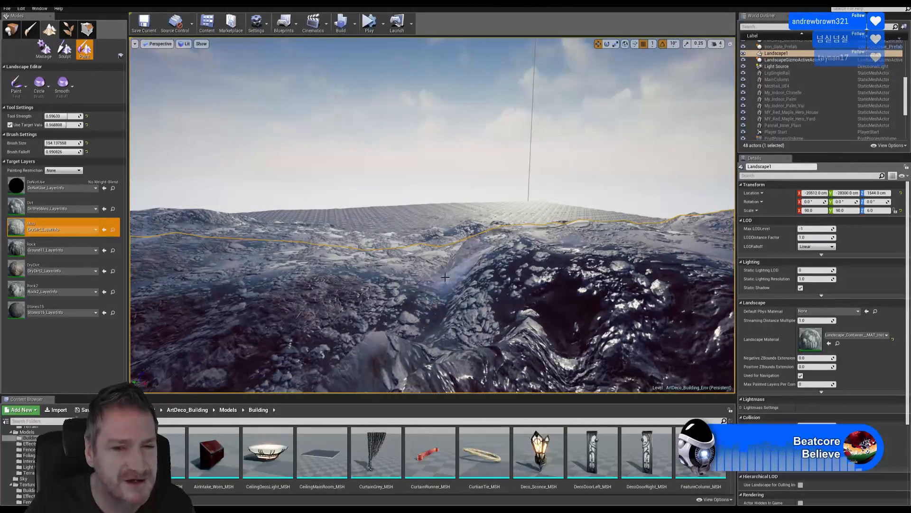
{"action": "right_click_drag", "start_coordinate": [418, 298], "coordinate": [512, 278]}
{"action": "key", "text": "a"}
{"action": "key", "text": "s"}
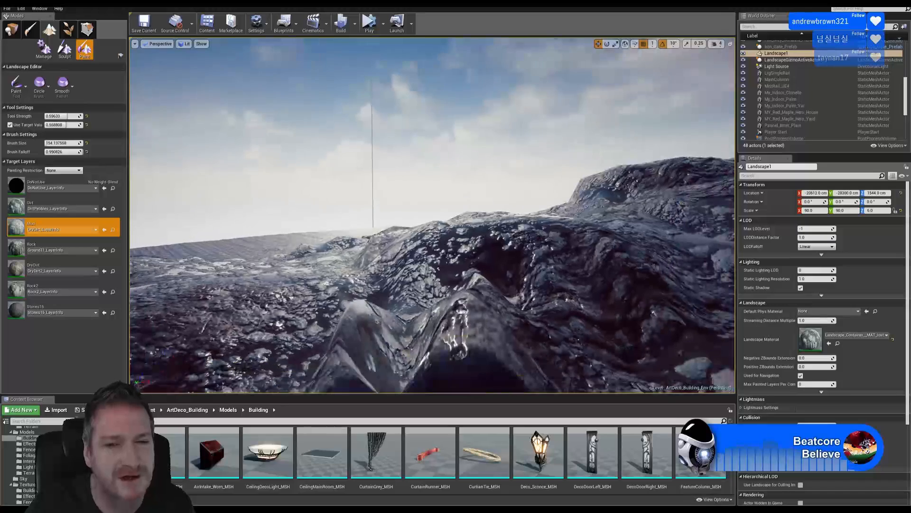
Paint the Rock2 layer over the wet, glossy ground and up the ridge beyond the twin shiny peaks
{"action": "left_click", "coordinate": [56, 286]}
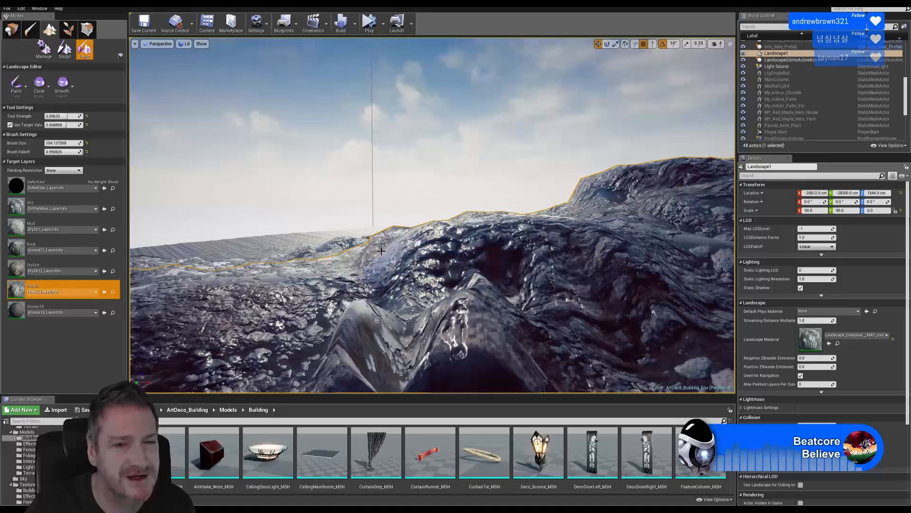
{"action": "right_click_drag", "start_coordinate": [402, 266], "coordinate": [303, 267]}
{"action": "key", "text": "w"}
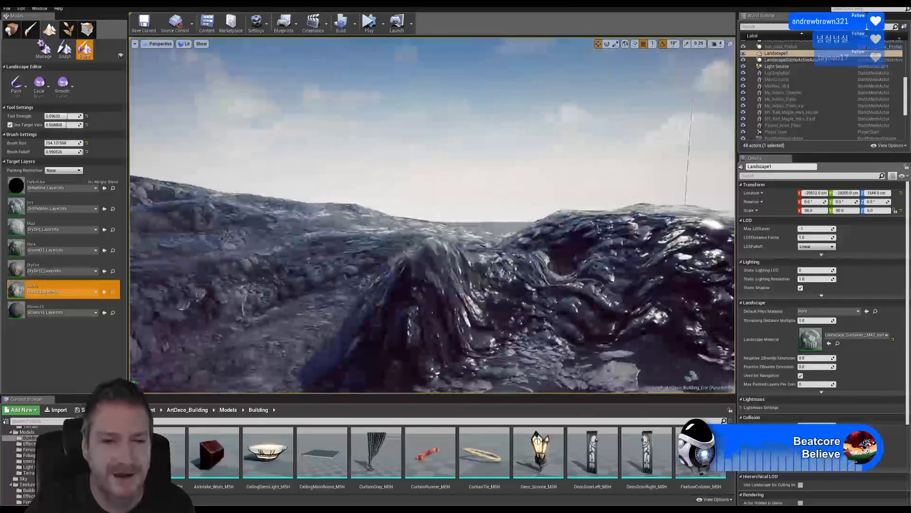
{"action": "key", "text": "w"}
{"action": "right_click_drag", "start_coordinate": [532, 284], "coordinate": [580, 295]}
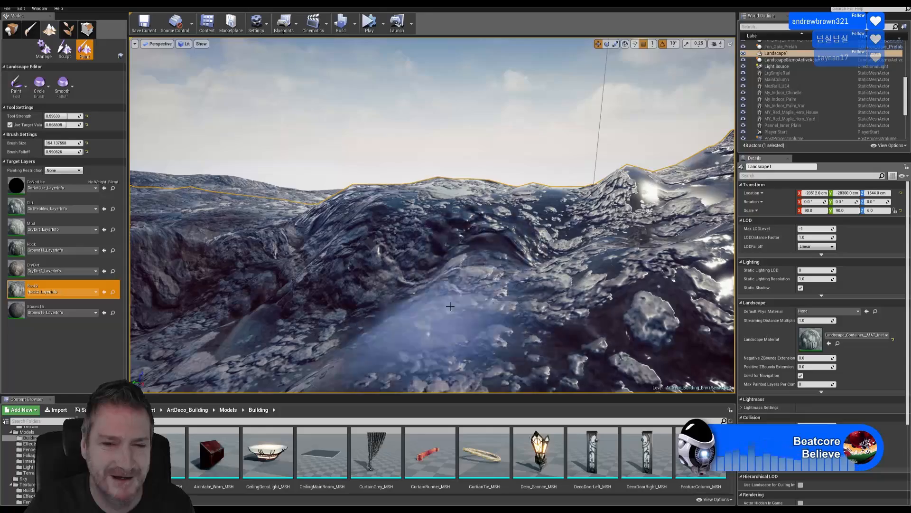
{"action": "mouse_move", "coordinate": [450, 306]}
{"action": "left_mouse_down"}
{"action": "mouse_move", "coordinate": [593, 223]}
{"action": "mouse_move", "coordinate": [481, 197]}
{"action": "left_mouse_up"}
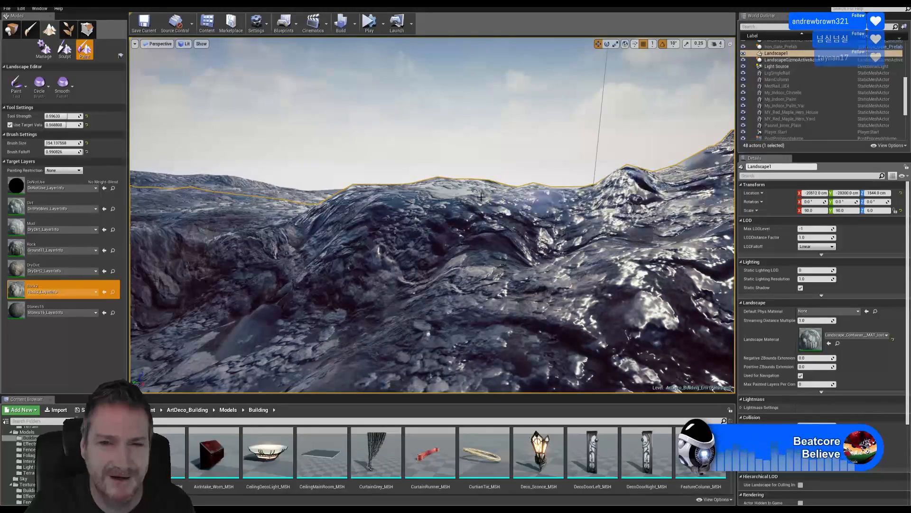
Paint the Rock2 layer over the steep twin-peaked mound and around its base beside the pebbled slope
{"action": "key", "text": "s"}
{"action": "right_click_drag", "start_coordinate": [435, 214], "coordinate": [531, 214]}
{"action": "right_click_drag", "start_coordinate": [436, 214], "coordinate": [534, 217]}
{"action": "key", "text": "s"}
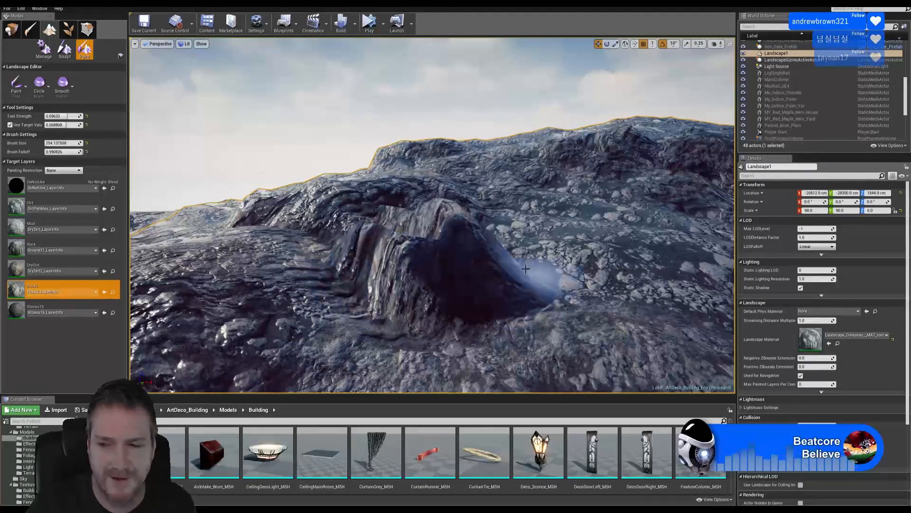
{"action": "right_click_drag", "start_coordinate": [472, 269], "coordinate": [340, 266]}
{"action": "key", "text": "s"}
{"action": "key", "text": "e"}
Paint the DryDirt layer over the open ground and the shelf behind the large rounded mound
{"action": "left_click", "coordinate": [65, 268]}
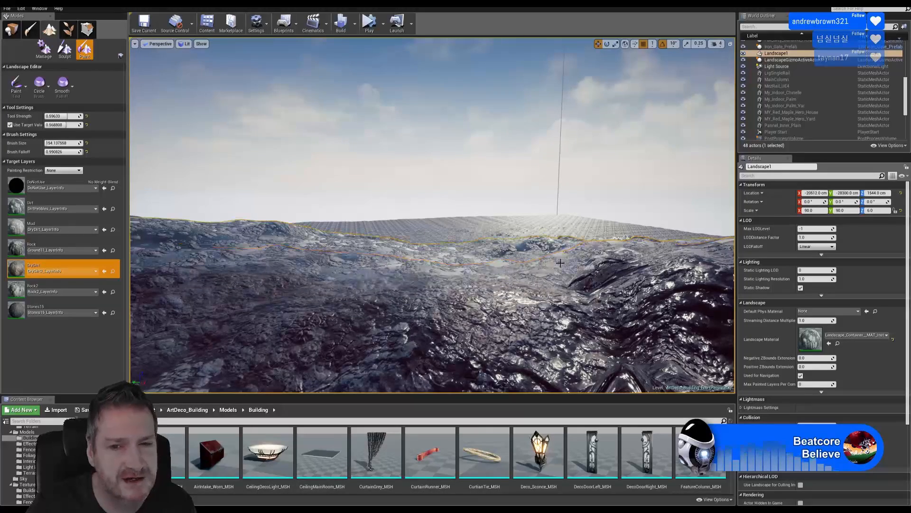
{"action": "right_click_drag", "start_coordinate": [483, 282], "coordinate": [403, 282]}
{"action": "key", "text": "w"}
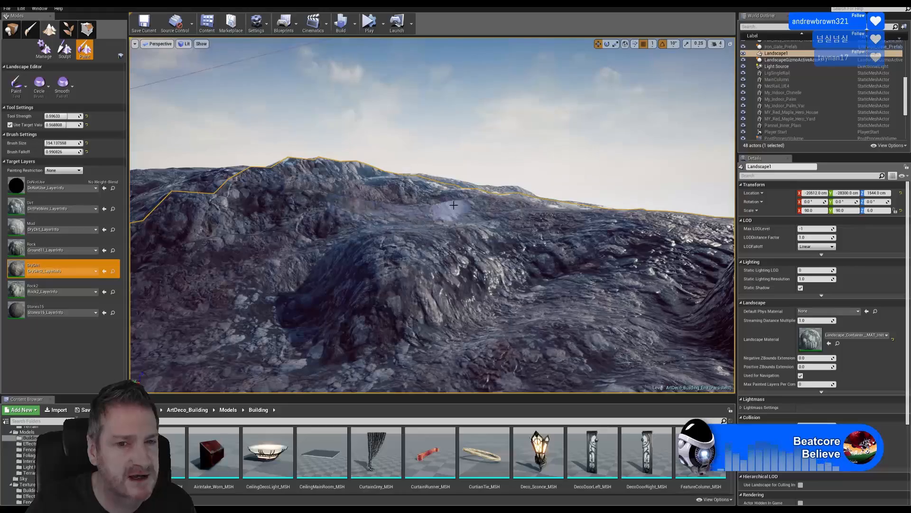
{"action": "key", "text": "s"}
{"action": "mouse_move", "coordinate": [420, 241]}
{"action": "right_mouse_down"}
{"action": "mouse_move", "coordinate": [391, 242]}
{"action": "mouse_move", "coordinate": [404, 243]}
{"action": "right_mouse_up"}
Paint the DryDirt layer over the wet, stony ground beside the dark pointed peak and up the adjoining slope
{"action": "right_click_drag", "start_coordinate": [403, 270], "coordinate": [517, 270]}
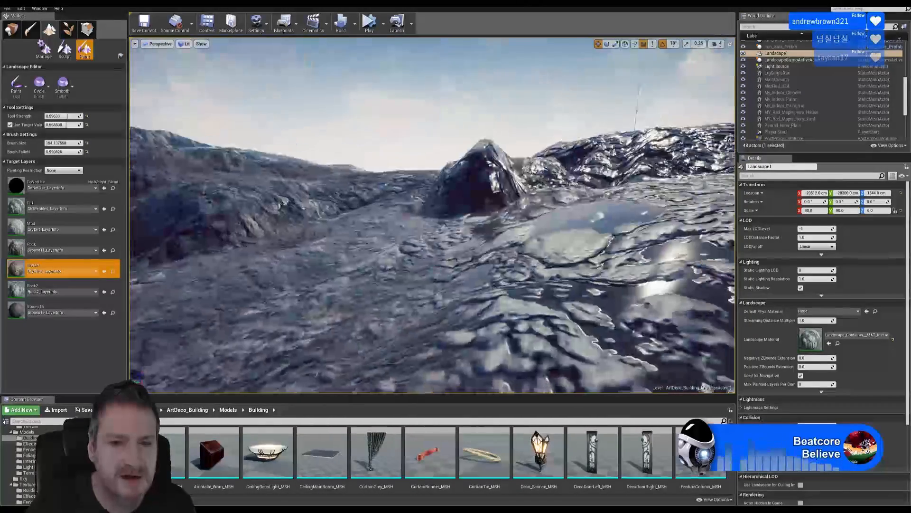
{"action": "mouse_move", "coordinate": [404, 271]}
{"action": "left_mouse_down"}
{"action": "mouse_move", "coordinate": [674, 232]}
{"action": "mouse_move", "coordinate": [511, 218]}
{"action": "left_mouse_up"}
{"action": "right_click_drag", "start_coordinate": [511, 219], "coordinate": [643, 205]}
{"action": "mouse_move", "coordinate": [540, 249]}
{"action": "left_mouse_down"}
{"action": "mouse_move", "coordinate": [574, 206]}
{"action": "mouse_move", "coordinate": [568, 195]}
{"action": "left_mouse_up"}
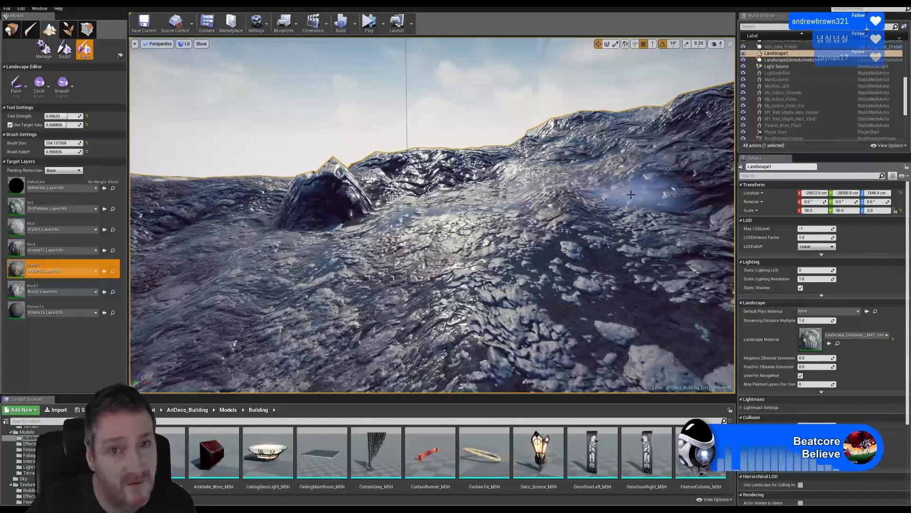
{"action": "mouse_move", "coordinate": [634, 196]}
{"action": "left_mouse_down"}
{"action": "mouse_move", "coordinate": [641, 222]}
{"action": "mouse_move", "coordinate": [559, 210]}
{"action": "left_mouse_up"}
{"action": "right_click_drag", "start_coordinate": [434, 192], "coordinate": [526, 187]}
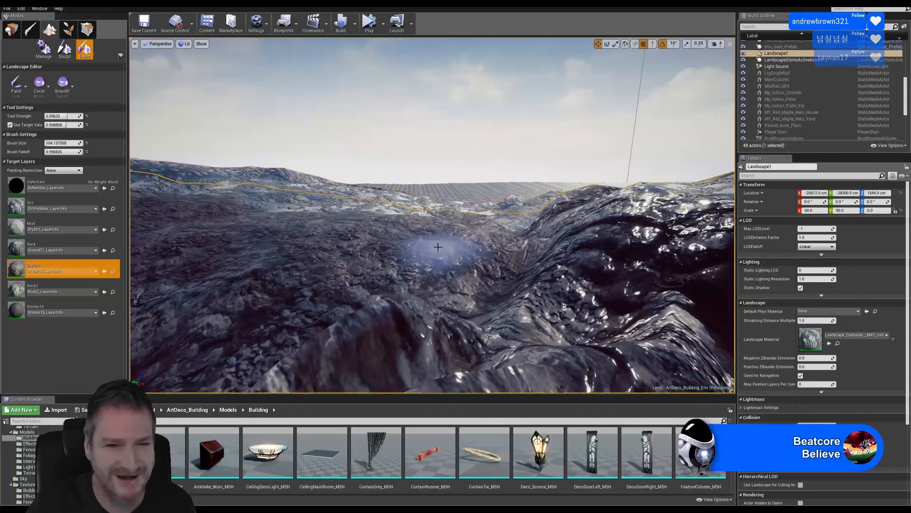
Paint the Rock2 layer down the pebbled hillside below the boulders
{"action": "mouse_move", "coordinate": [437, 245]}
{"action": "right_mouse_down"}
{"action": "mouse_move", "coordinate": [347, 237]}
{"action": "mouse_move", "coordinate": [350, 181]}
{"action": "right_mouse_up"}
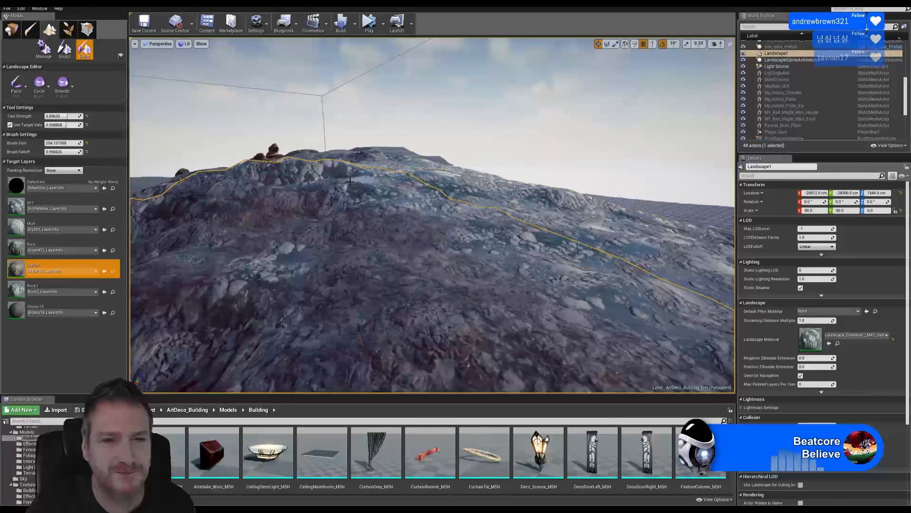
{"action": "left_click", "coordinate": [52, 289]}
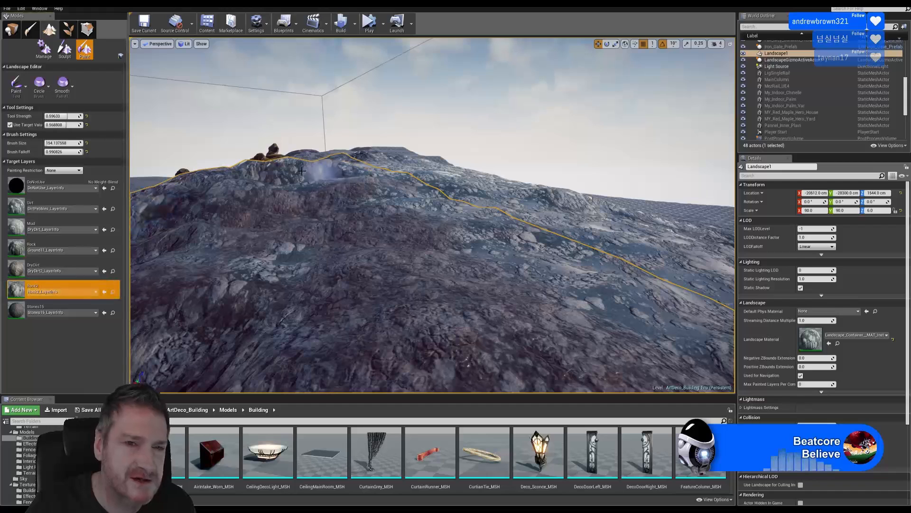
{"action": "mouse_move", "coordinate": [340, 171]}
{"action": "left_mouse_down"}
{"action": "mouse_move", "coordinate": [337, 200]}
{"action": "mouse_move", "coordinate": [214, 211]}
{"action": "mouse_move", "coordinate": [225, 237]}
{"action": "mouse_move", "coordinate": [393, 227]}
{"action": "mouse_move", "coordinate": [207, 237]}
{"action": "mouse_move", "coordinate": [339, 251]}
{"action": "mouse_move", "coordinate": [194, 303]}
{"action": "mouse_move", "coordinate": [297, 298]}
{"action": "mouse_move", "coordinate": [173, 314]}
{"action": "mouse_move", "coordinate": [371, 291]}
{"action": "left_mouse_up"}
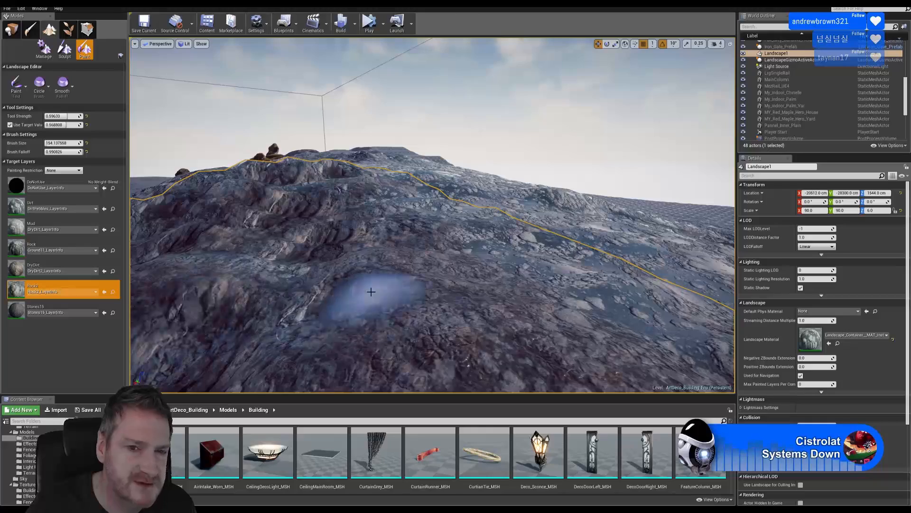
{"action": "right_click_drag", "start_coordinate": [371, 291], "coordinate": [333, 291]}
{"action": "mouse_move", "coordinate": [366, 291]}
{"action": "left_mouse_down"}
{"action": "mouse_move", "coordinate": [240, 294]}
{"action": "mouse_move", "coordinate": [309, 273]}
{"action": "mouse_move", "coordinate": [234, 295]}
{"action": "mouse_move", "coordinate": [399, 260]}
{"action": "mouse_move", "coordinate": [216, 304]}
{"action": "mouse_move", "coordinate": [311, 268]}
{"action": "mouse_move", "coordinate": [256, 282]}
{"action": "mouse_move", "coordinate": [373, 294]}
{"action": "mouse_move", "coordinate": [356, 288]}
{"action": "left_mouse_up"}
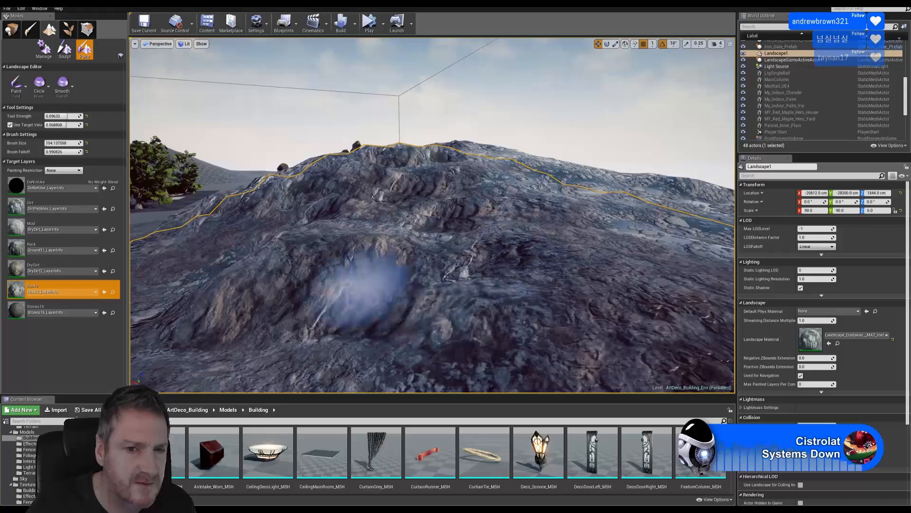
Paint the Rock2 layer over the hill's stepped faces and the steep slope near the boulders
{"action": "mouse_move", "coordinate": [356, 288]}
{"action": "right_mouse_down"}
{"action": "mouse_move", "coordinate": [356, 276]}
{"action": "mouse_move", "coordinate": [387, 264]}
{"action": "right_mouse_up"}
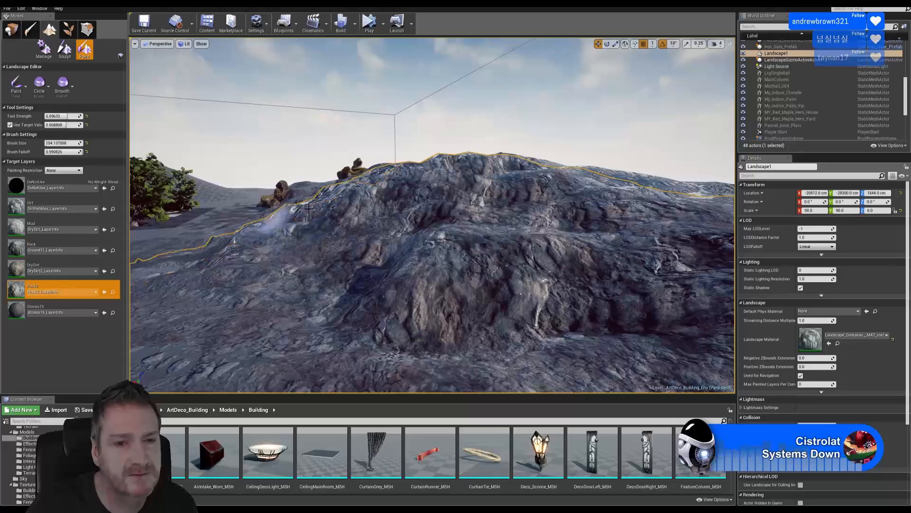
{"action": "mouse_move", "coordinate": [498, 285]}
{"action": "right_mouse_down"}
{"action": "mouse_move", "coordinate": [588, 283]}
{"action": "mouse_move", "coordinate": [563, 280]}
{"action": "right_mouse_up"}
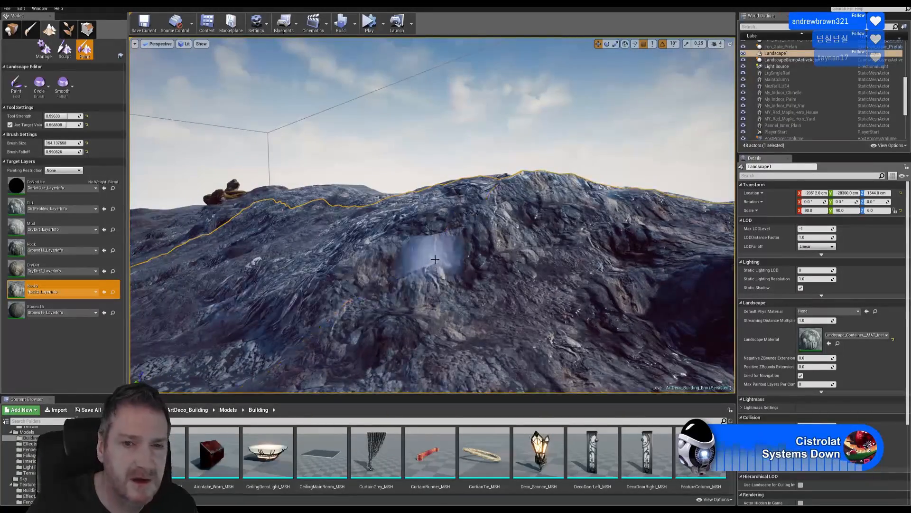
{"action": "mouse_move", "coordinate": [430, 259]}
{"action": "right_mouse_down"}
{"action": "mouse_move", "coordinate": [458, 260]}
{"action": "mouse_move", "coordinate": [392, 257]}
{"action": "mouse_move", "coordinate": [452, 257]}
{"action": "mouse_move", "coordinate": [432, 259]}
{"action": "right_mouse_up"}
Paint the DryDirt layer across the gentle slope below the rocky ridge
{"action": "left_click", "coordinate": [41, 262]}
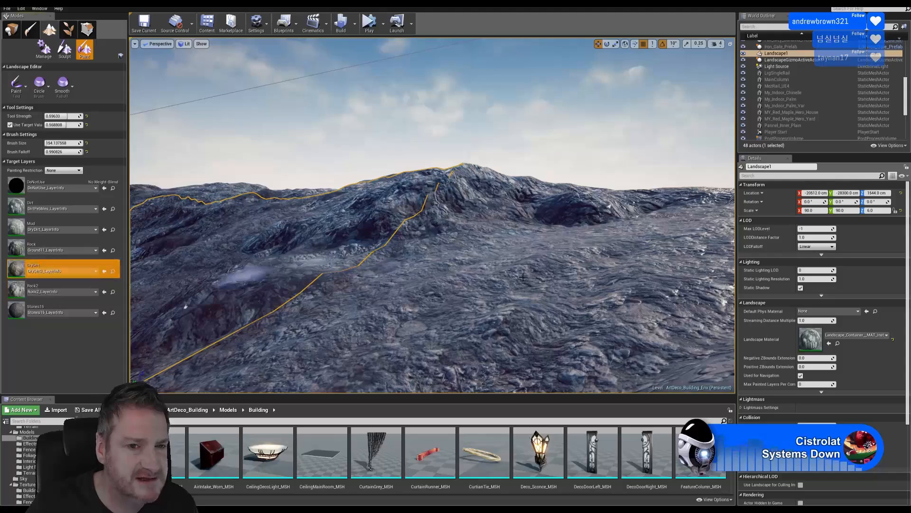
{"action": "mouse_move", "coordinate": [366, 314]}
{"action": "left_mouse_down"}
{"action": "mouse_move", "coordinate": [433, 366]}
{"action": "mouse_move", "coordinate": [691, 246]}
{"action": "mouse_move", "coordinate": [553, 285]}
{"action": "left_mouse_up"}
{"action": "right_click_drag", "start_coordinate": [399, 290], "coordinate": [420, 268]}
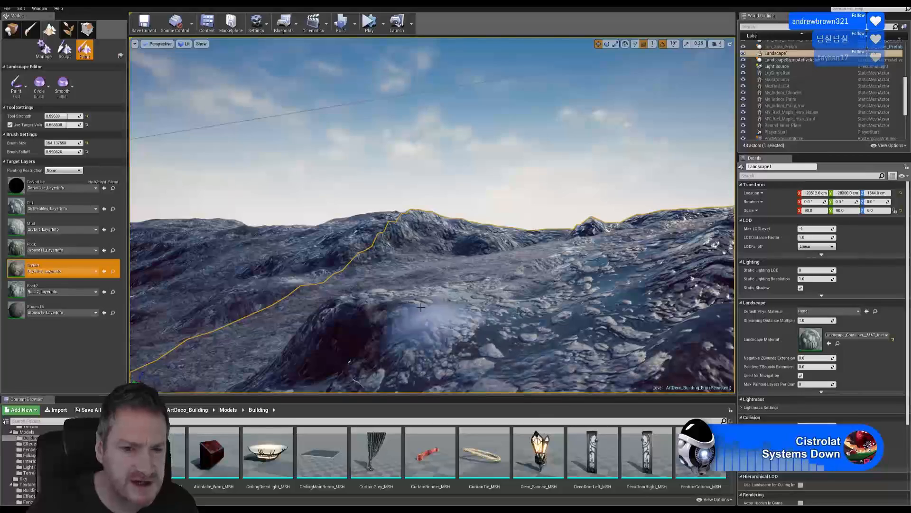
Paint the Rock2 layer over the pebbled ground beside the dark foreground mound
{"action": "right_click_drag", "start_coordinate": [440, 310], "coordinate": [408, 302]}
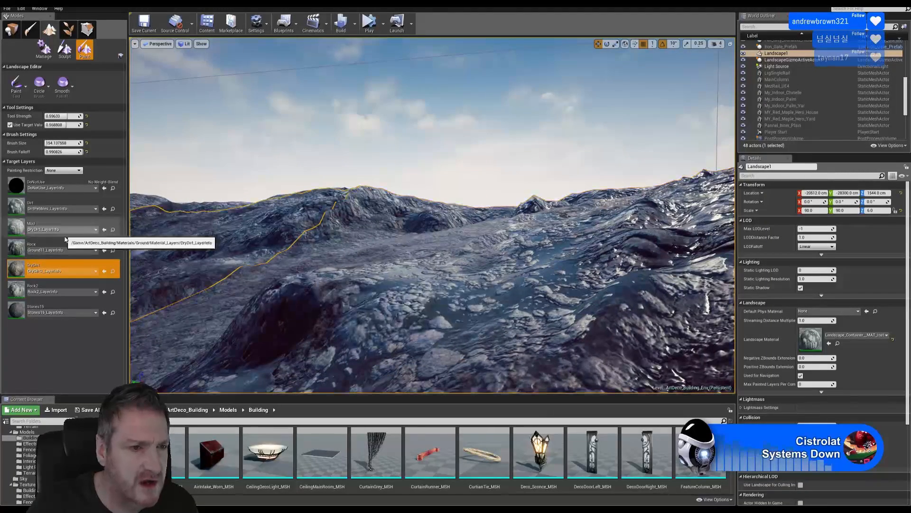
{"action": "left_click", "coordinate": [53, 284]}
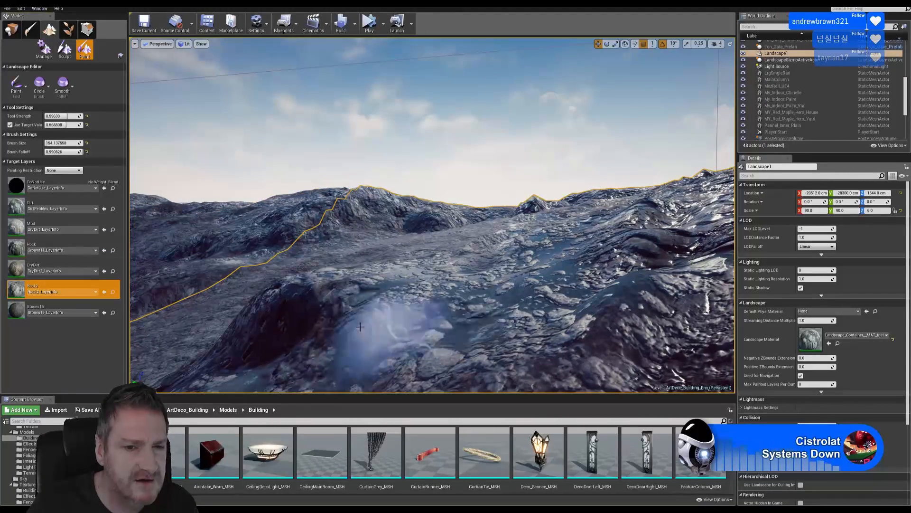
{"action": "left_click_drag", "start_coordinate": [361, 327], "coordinate": [449, 345]}
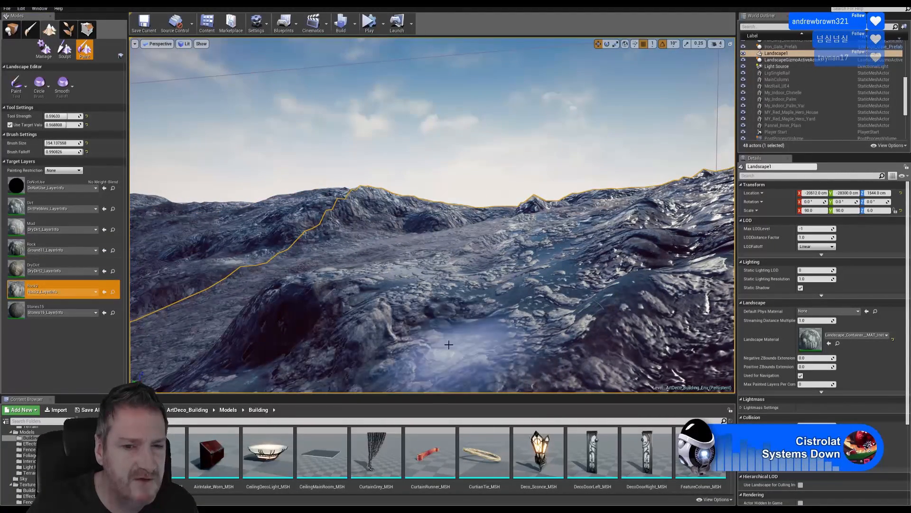
Paint the DryDirt layer over the glossy valley ground leading towards the small pointed peak
{"action": "left_click", "coordinate": [53, 269]}
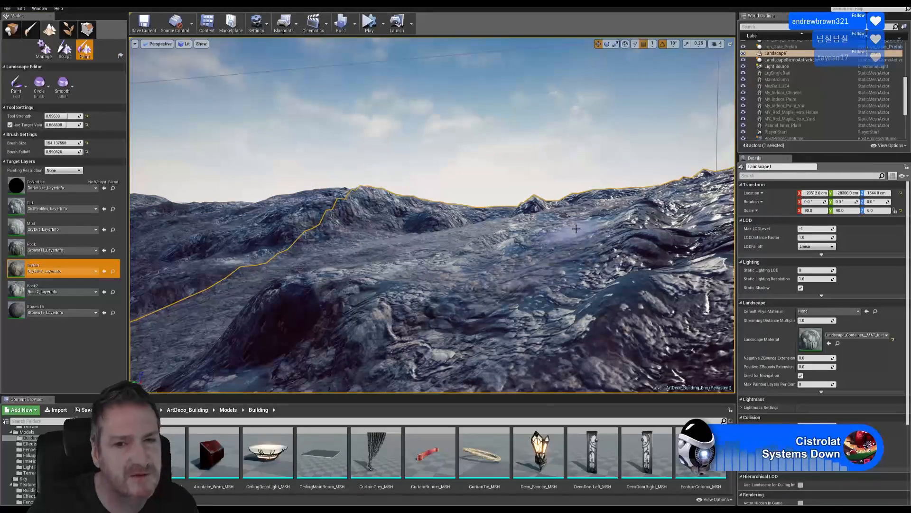
{"action": "key", "text": "w"}
{"action": "mouse_move", "coordinate": [493, 255]}
{"action": "right_mouse_down"}
{"action": "mouse_move", "coordinate": [522, 249]}
{"action": "mouse_move", "coordinate": [503, 249]}
{"action": "right_mouse_up"}
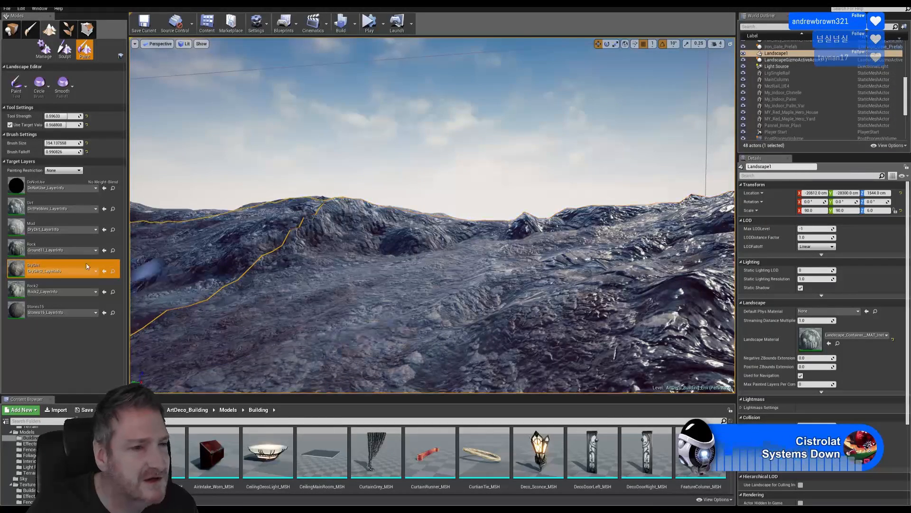
Paint the Mud layer across the valley floor and over the ground around the dark low mound
{"action": "left_click", "coordinate": [60, 224]}
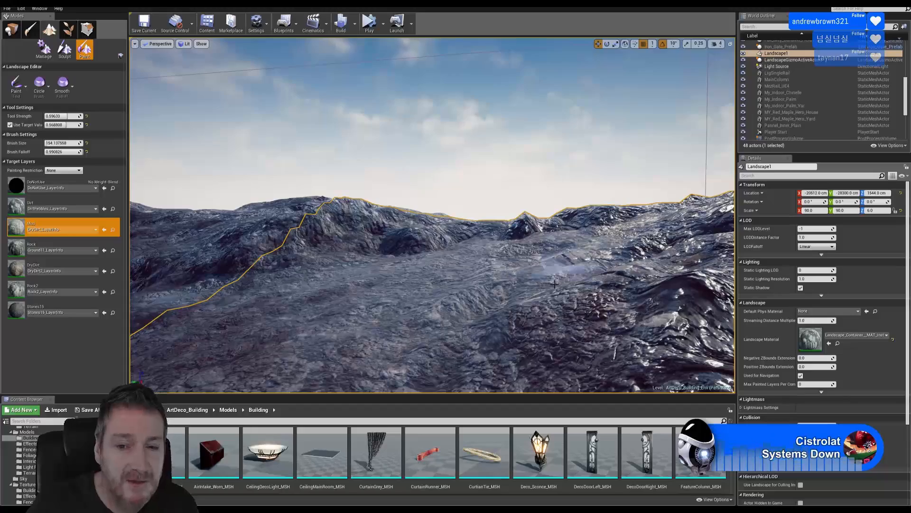
{"action": "right_click_drag", "start_coordinate": [646, 264], "coordinate": [626, 268]}
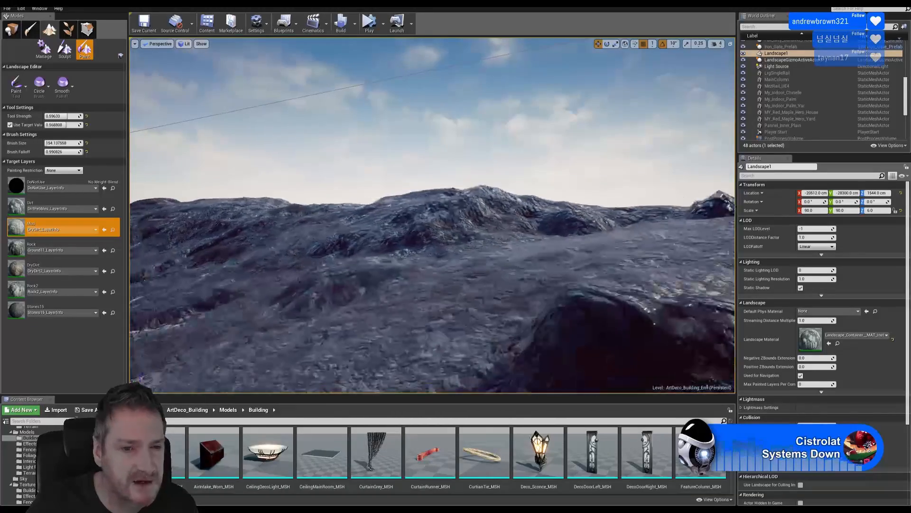
{"action": "key", "text": "s"}
{"action": "right_click_drag", "start_coordinate": [517, 316], "coordinate": [549, 317]}
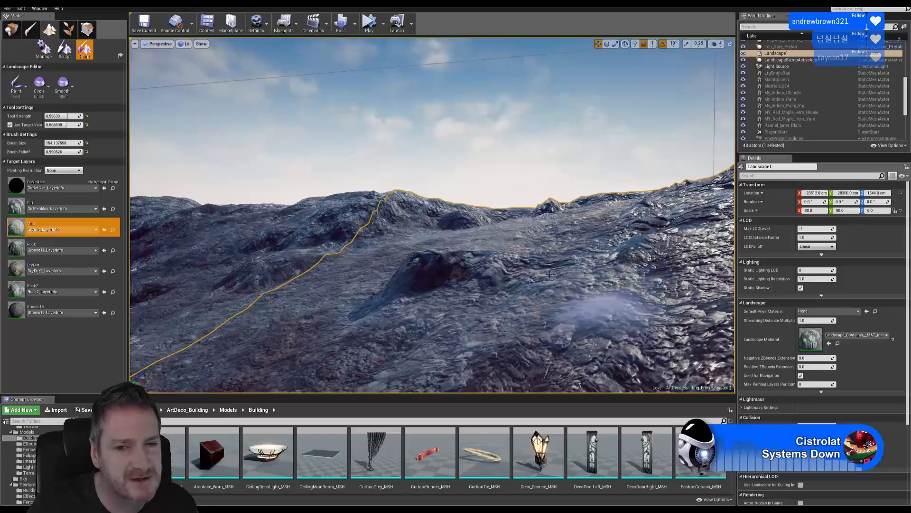
{"action": "right_click_drag", "start_coordinate": [649, 261], "coordinate": [613, 277]}
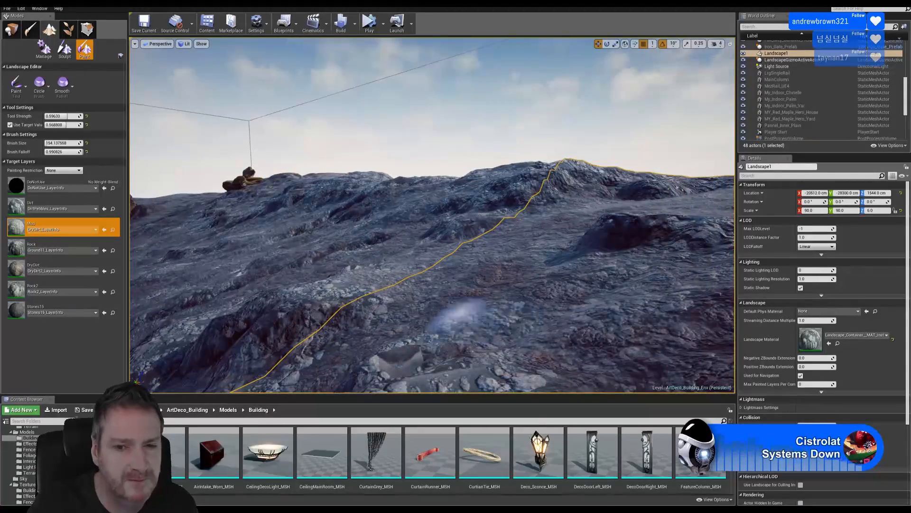
Paint the Mud layer over the stony slope between the low mounds facing the long ridge
{"action": "right_click_drag", "start_coordinate": [463, 312], "coordinate": [504, 314]}
{"action": "key", "text": "s"}
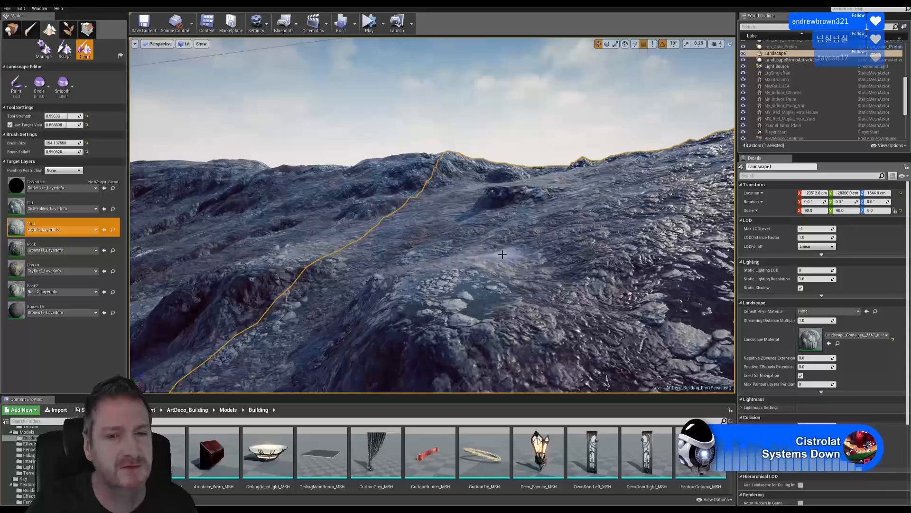
{"action": "mouse_move", "coordinate": [522, 268]}
{"action": "right_mouse_down"}
{"action": "mouse_move", "coordinate": [587, 259]}
{"action": "mouse_move", "coordinate": [494, 257]}
{"action": "mouse_move", "coordinate": [594, 258]}
{"action": "mouse_move", "coordinate": [515, 257]}
{"action": "right_mouse_up"}
{"action": "key", "text": "s"}
{"action": "key", "text": "w"}
{"action": "key", "text": "w"}
{"action": "key", "text": "w"}
{"action": "key", "text": "w"}
{"action": "key", "text": "w"}
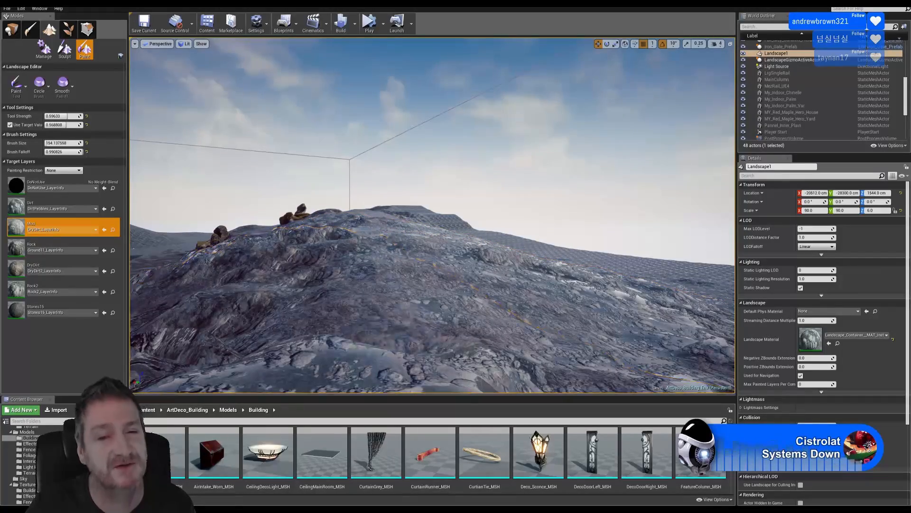
Paint the Mud layer over the hollows and gentle slopes around the rocky hill below the boulders
{"action": "mouse_move", "coordinate": [515, 257]}
{"action": "right_mouse_down"}
{"action": "mouse_move", "coordinate": [493, 275]}
{"action": "mouse_move", "coordinate": [523, 273]}
{"action": "mouse_move", "coordinate": [536, 296]}
{"action": "right_mouse_up"}
{"action": "key", "text": "s"}
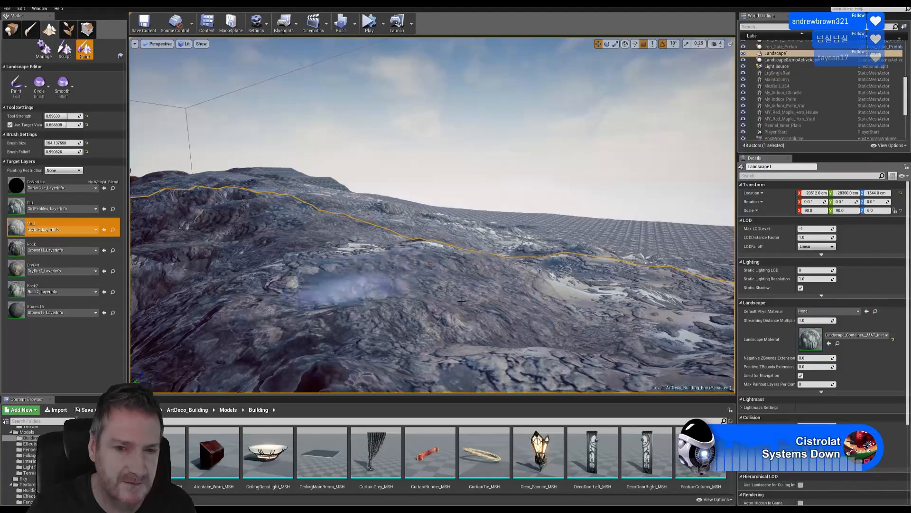
{"action": "mouse_move", "coordinate": [554, 278]}
{"action": "right_mouse_down"}
{"action": "mouse_move", "coordinate": [541, 273]}
{"action": "mouse_move", "coordinate": [553, 274]}
{"action": "right_mouse_up"}
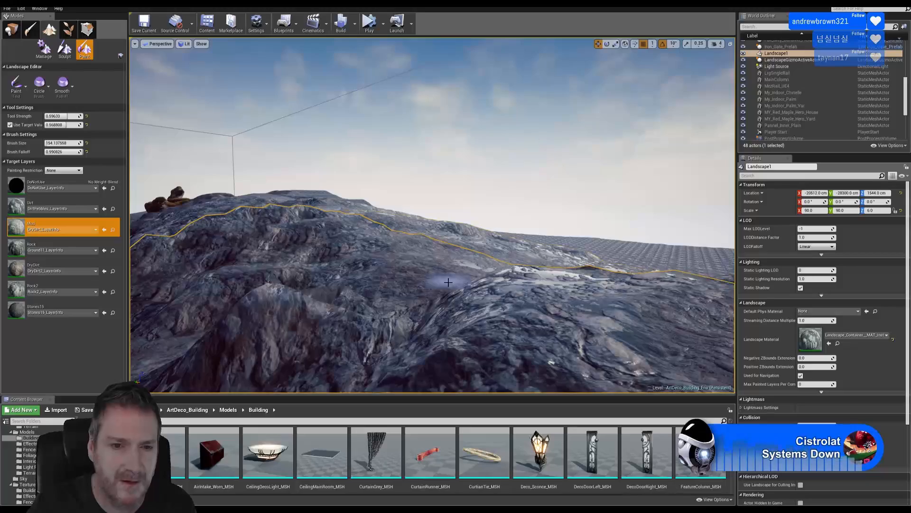
{"action": "right_click_drag", "start_coordinate": [448, 282], "coordinate": [422, 279]}
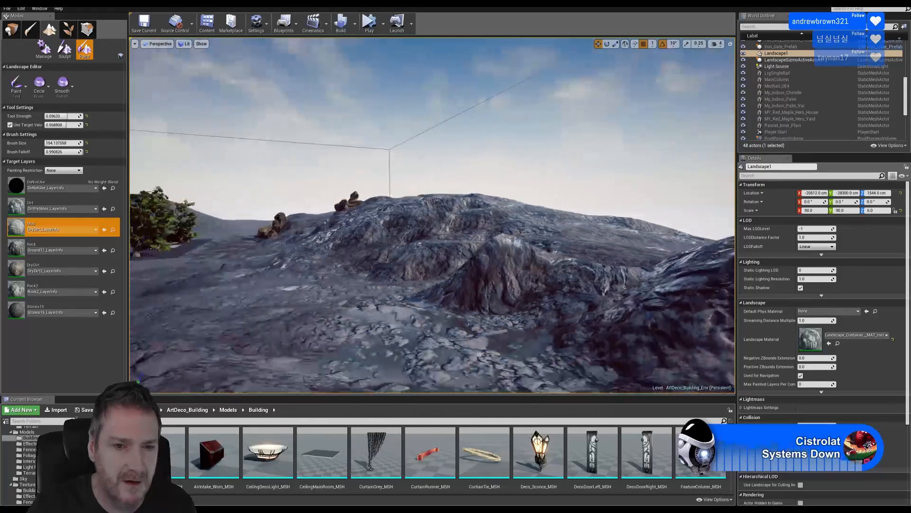
{"action": "mouse_move", "coordinate": [399, 329]}
{"action": "right_mouse_down"}
{"action": "mouse_move", "coordinate": [431, 326]}
{"action": "mouse_move", "coordinate": [352, 328]}
{"action": "mouse_move", "coordinate": [450, 332]}
{"action": "mouse_move", "coordinate": [343, 288]}
{"action": "mouse_move", "coordinate": [356, 267]}
{"action": "right_mouse_up"}
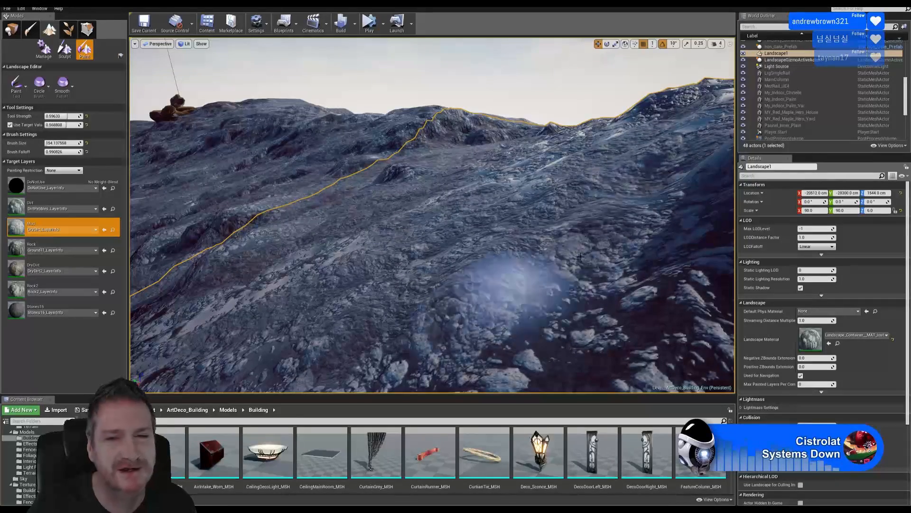
Paint the DryDirt layer over the stony slope running down from the low dark mounds and the distant ridge
{"action": "right_click_drag", "start_coordinate": [560, 244], "coordinate": [521, 248]}
{"action": "key", "text": "w"}
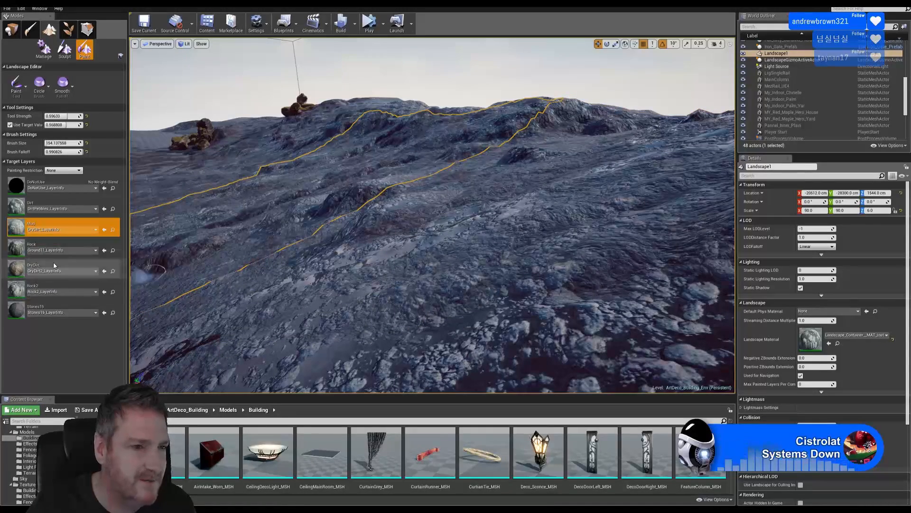
{"action": "left_click", "coordinate": [67, 269]}
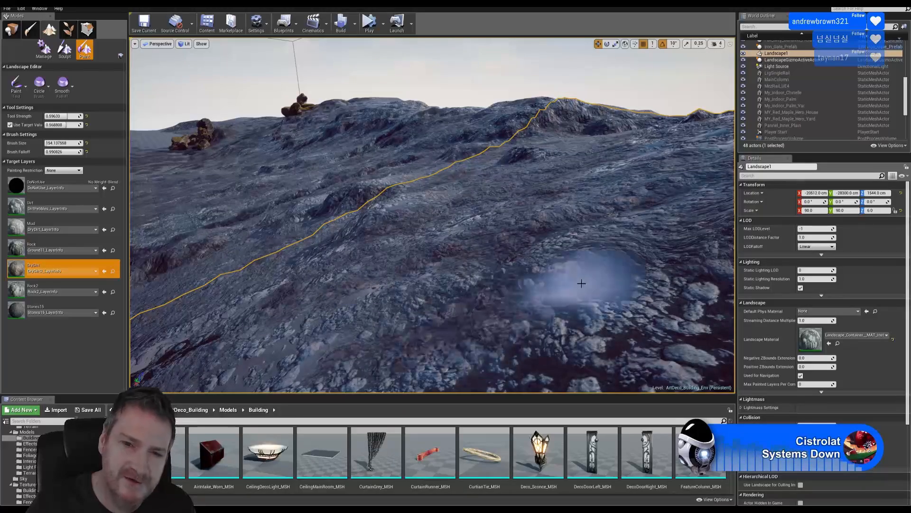
{"action": "mouse_move", "coordinate": [489, 282]}
{"action": "right_mouse_down"}
{"action": "mouse_move", "coordinate": [579, 282]}
{"action": "mouse_move", "coordinate": [586, 266]}
{"action": "mouse_move", "coordinate": [536, 249]}
{"action": "right_mouse_up"}
{"action": "key", "text": "w"}
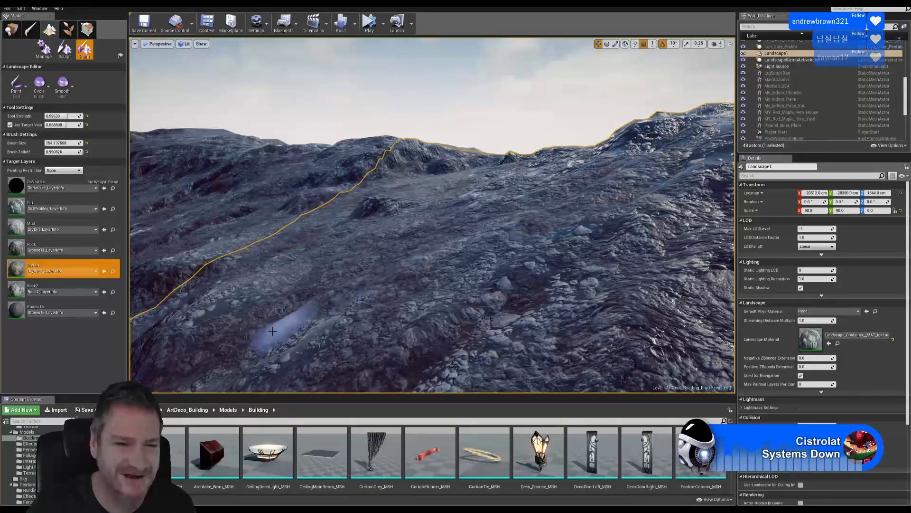
{"action": "key", "text": "w"}
{"action": "mouse_move", "coordinate": [413, 274]}
{"action": "right_mouse_down"}
{"action": "mouse_move", "coordinate": [430, 270]}
{"action": "mouse_move", "coordinate": [418, 265]}
{"action": "right_mouse_up"}
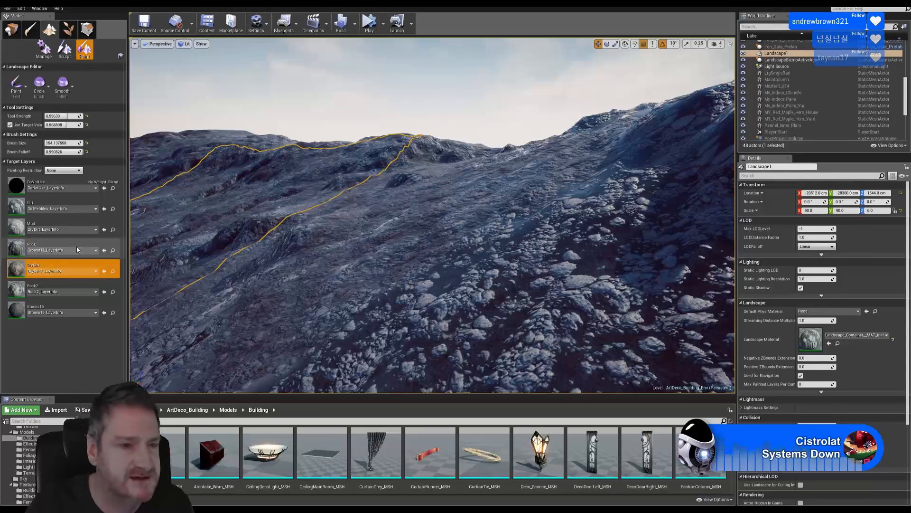
Paint the Mud layer over the loose stones on the shaded slope above the dark ravine
{"action": "left_click", "coordinate": [55, 222]}
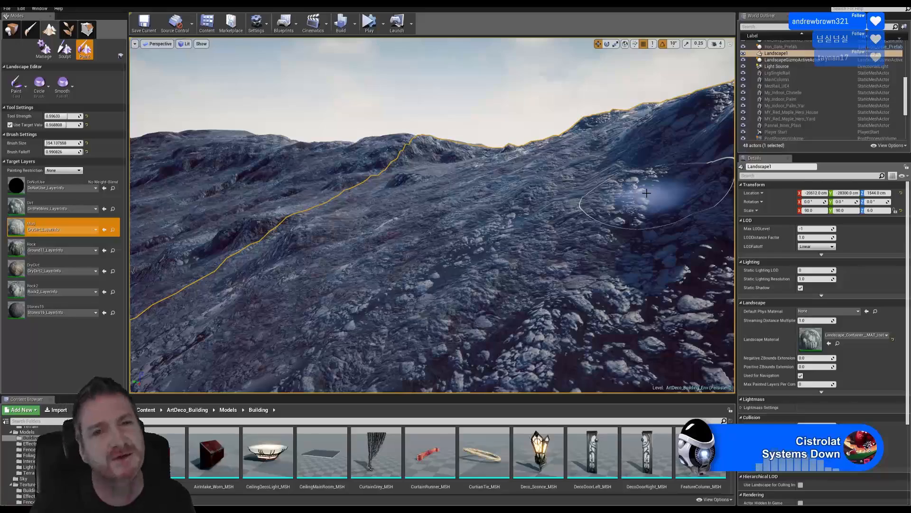
{"action": "right_click_drag", "start_coordinate": [424, 252], "coordinate": [366, 254]}
{"action": "key", "text": "w"}
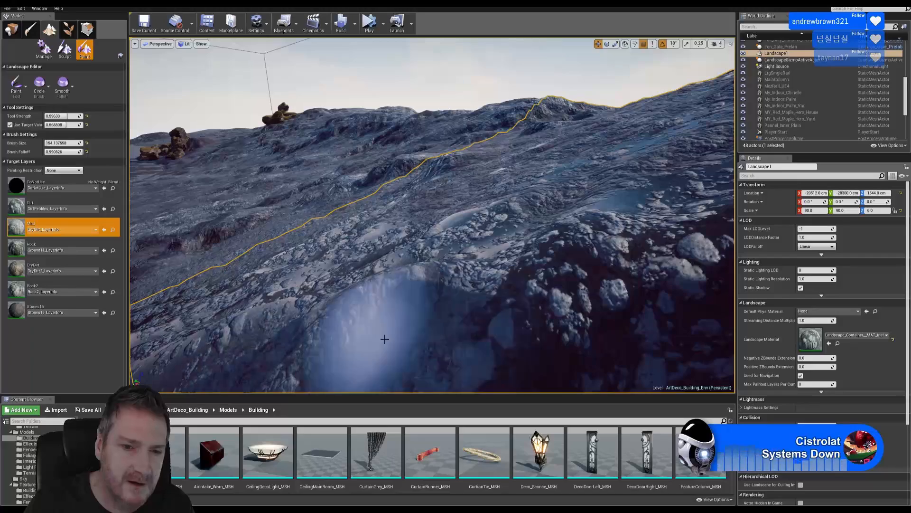
Paint the Rock2 layer over the shaded walls and the upper end of the deep ravine
{"action": "left_click", "coordinate": [60, 288]}
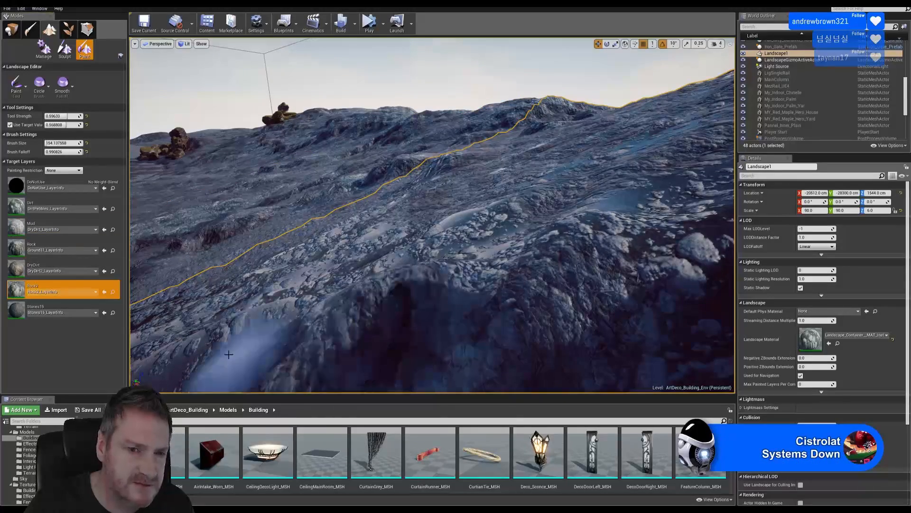
{"action": "mouse_move", "coordinate": [229, 354]}
{"action": "left_mouse_down"}
{"action": "mouse_move", "coordinate": [573, 300]}
{"action": "mouse_move", "coordinate": [637, 250]}
{"action": "mouse_move", "coordinate": [292, 335]}
{"action": "left_mouse_up"}
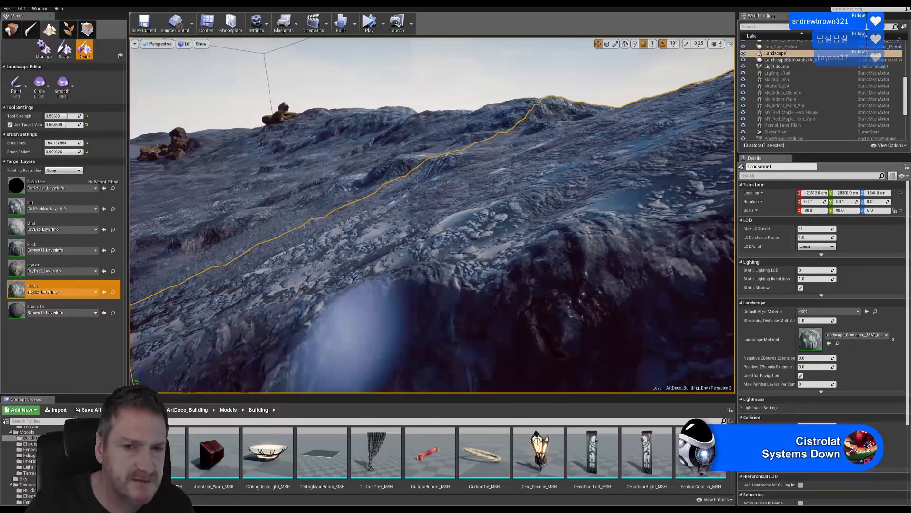
{"action": "right_click_drag", "start_coordinate": [356, 327], "coordinate": [479, 330]}
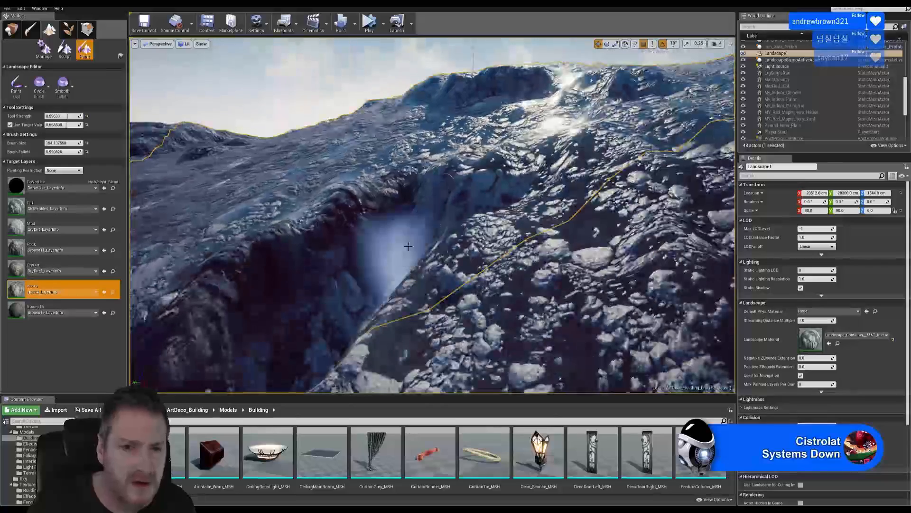
{"action": "right_click_drag", "start_coordinate": [259, 350], "coordinate": [311, 255]}
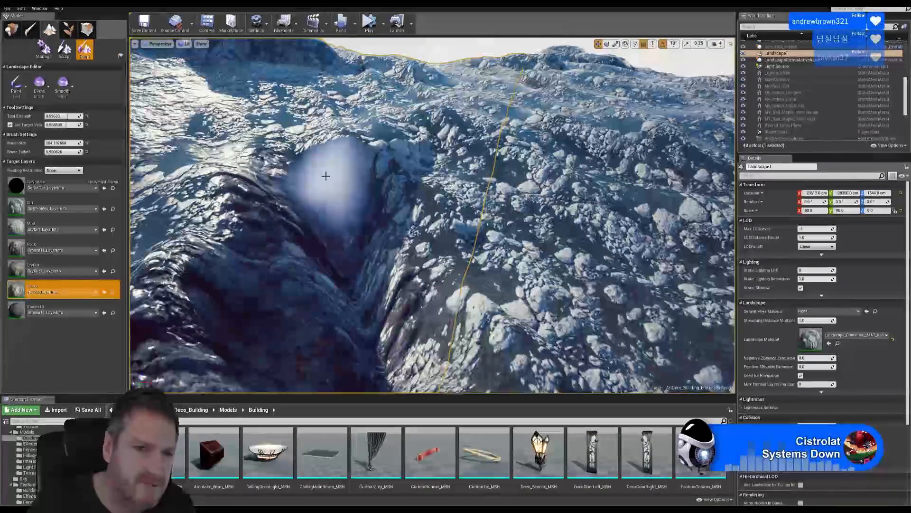
{"action": "left_click_drag", "start_coordinate": [326, 176], "coordinate": [360, 199]}
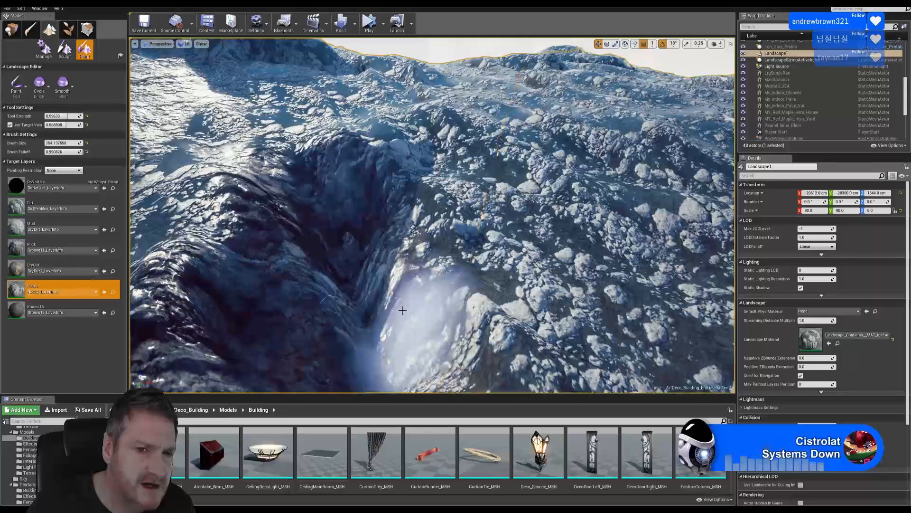
Extend the Rock2 layer along both rims and down the steep inner faces of the narrow ravine
{"action": "right_click_drag", "start_coordinate": [348, 204], "coordinate": [352, 197]}
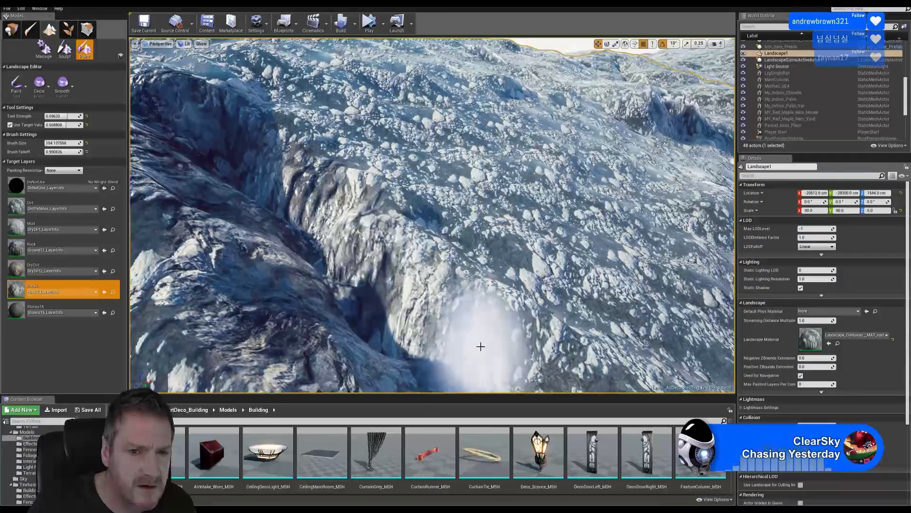
{"action": "right_click_drag", "start_coordinate": [435, 284], "coordinate": [383, 221]}
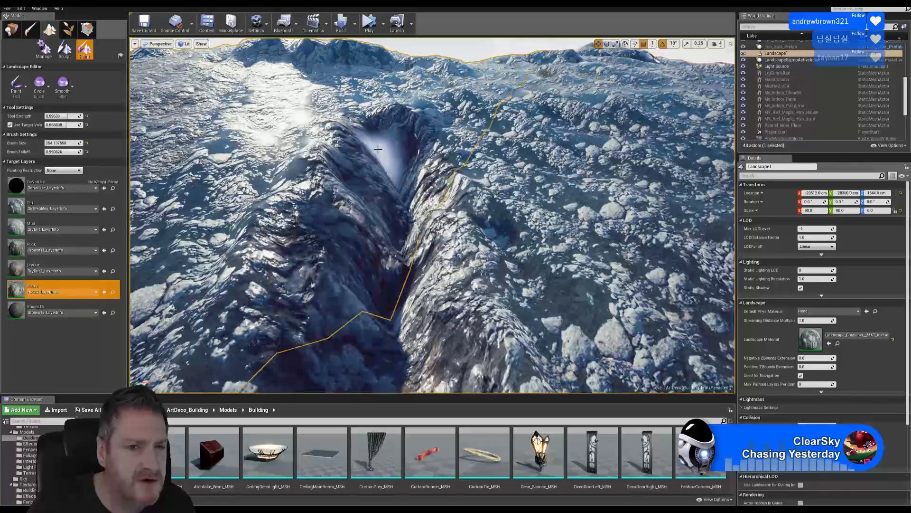
{"action": "mouse_move", "coordinate": [378, 150]}
{"action": "right_mouse_down"}
{"action": "mouse_move", "coordinate": [370, 157]}
{"action": "mouse_move", "coordinate": [386, 159]}
{"action": "mouse_move", "coordinate": [378, 151]}
{"action": "right_mouse_up"}
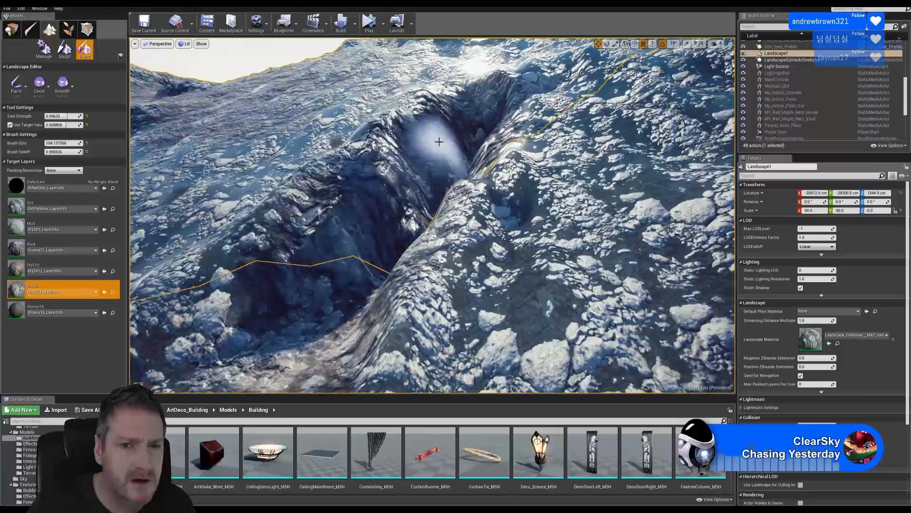
{"action": "right_click_drag", "start_coordinate": [375, 276], "coordinate": [241, 174]}
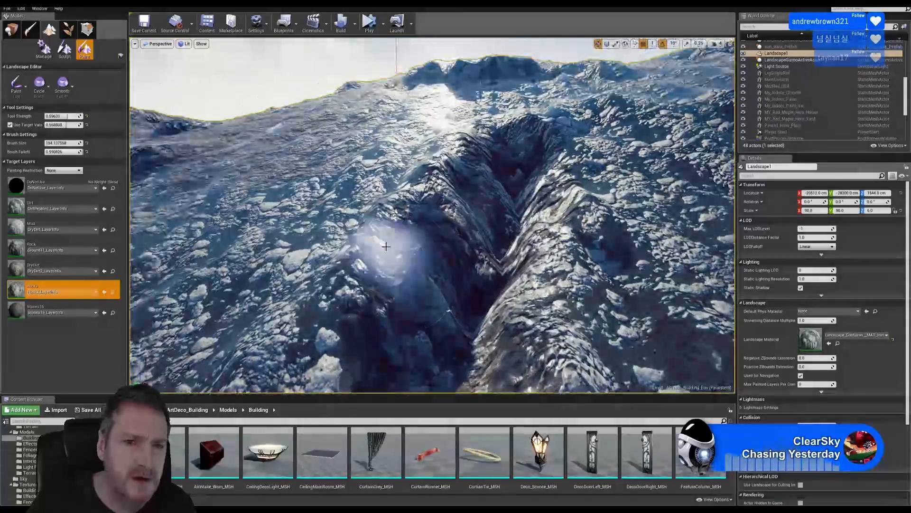
Paint the Stones15 layer over the ground bordering both sides of the ravine to blend its rocky rims
{"action": "left_click", "coordinate": [64, 310]}
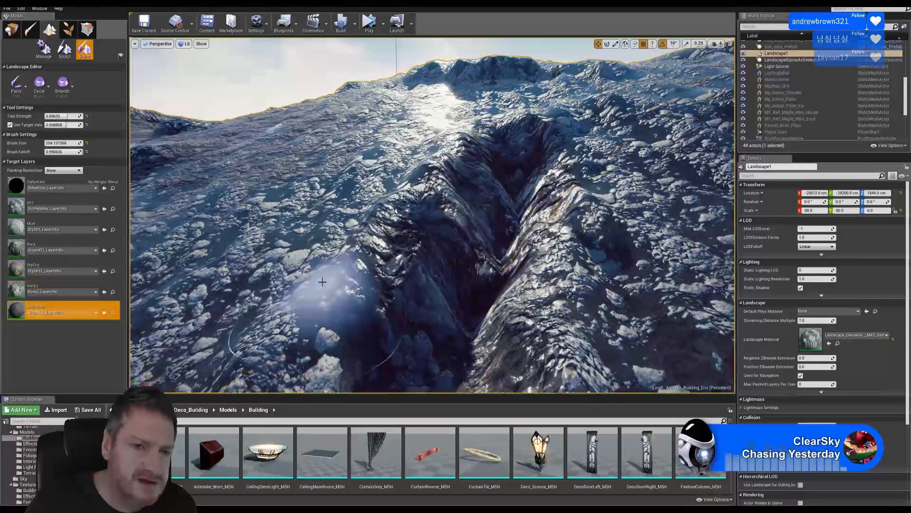
{"action": "left_click_drag", "start_coordinate": [295, 310], "coordinate": [251, 319]}
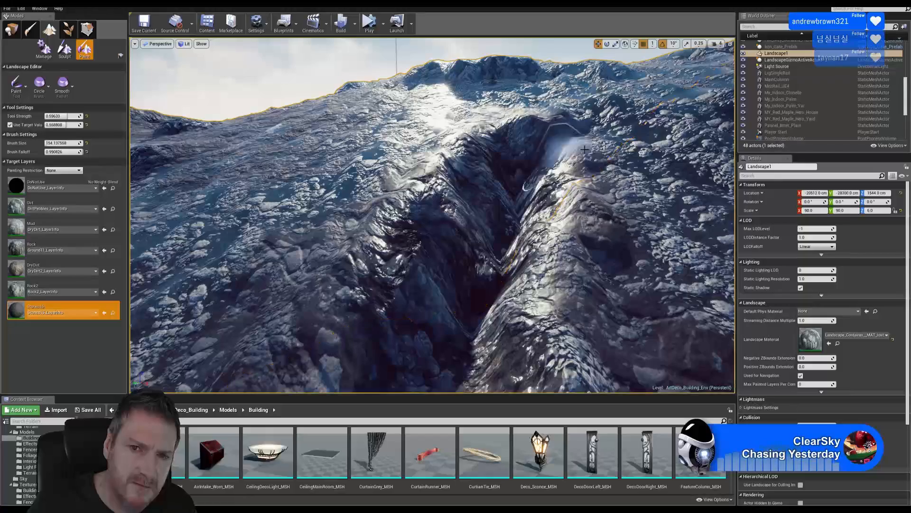
{"action": "mouse_move", "coordinate": [691, 249]}
{"action": "right_mouse_down"}
{"action": "mouse_move", "coordinate": [664, 266]}
{"action": "mouse_move", "coordinate": [572, 284]}
{"action": "right_mouse_up"}
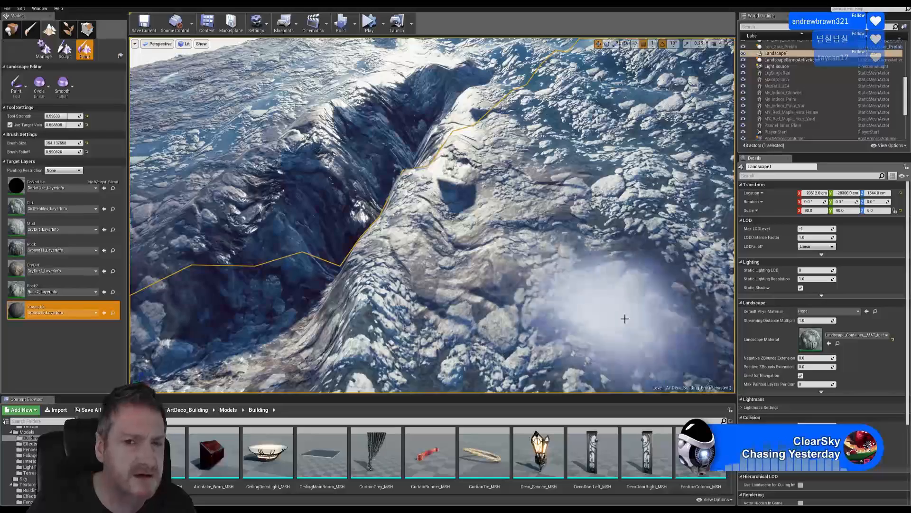
{"action": "right_click_drag", "start_coordinate": [452, 263], "coordinate": [528, 226]}
{"action": "right_click_drag", "start_coordinate": [381, 284], "coordinate": [306, 306]}
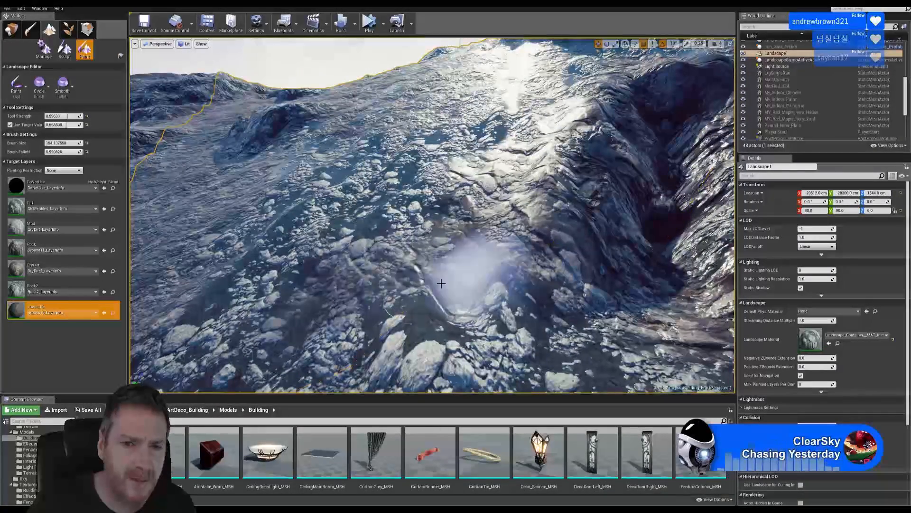
{"action": "mouse_move", "coordinate": [476, 174]}
{"action": "right_mouse_down"}
{"action": "mouse_move", "coordinate": [446, 168]}
{"action": "mouse_move", "coordinate": [439, 180]}
{"action": "right_mouse_up"}
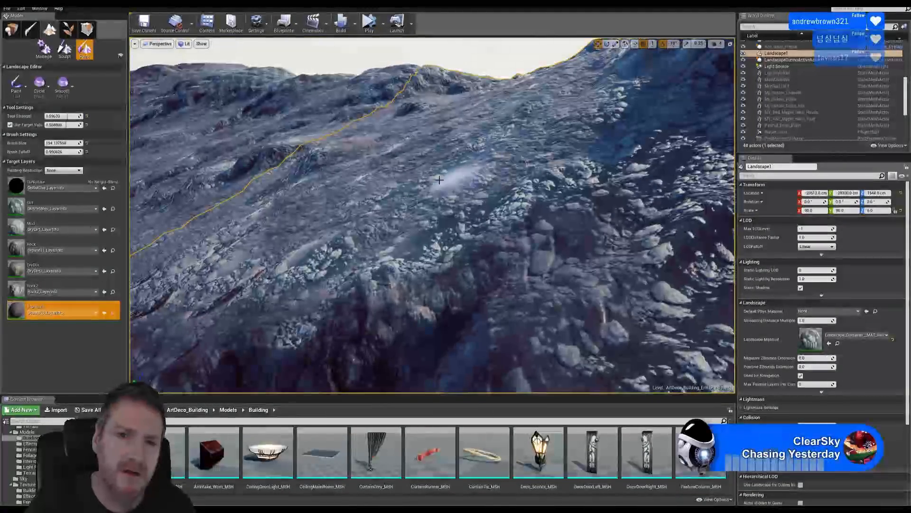
Paint the DryDirt layer over the broad slope between the ravine edge and the low mounds
{"action": "left_click", "coordinate": [54, 265]}
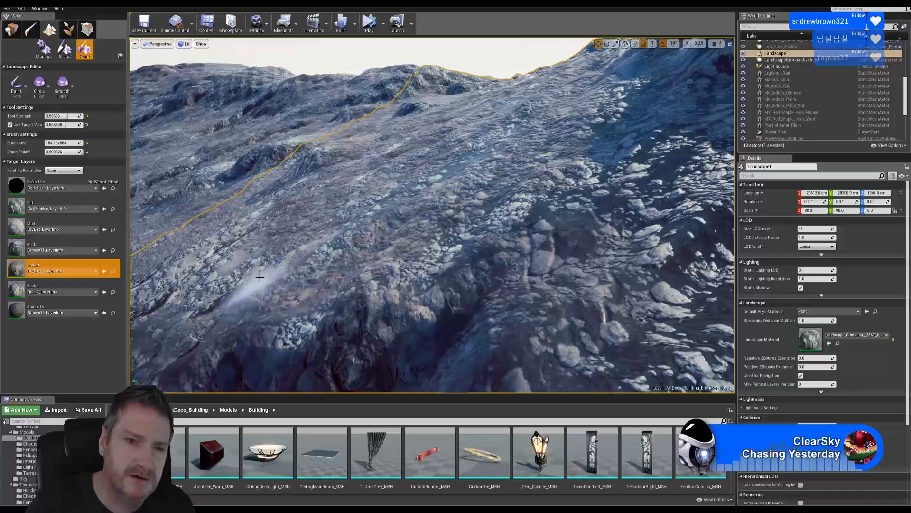
{"action": "mouse_move", "coordinate": [589, 110]}
{"action": "left_mouse_down"}
{"action": "mouse_move", "coordinate": [519, 183]}
{"action": "mouse_move", "coordinate": [647, 158]}
{"action": "mouse_move", "coordinate": [651, 92]}
{"action": "mouse_move", "coordinate": [517, 125]}
{"action": "left_mouse_up"}
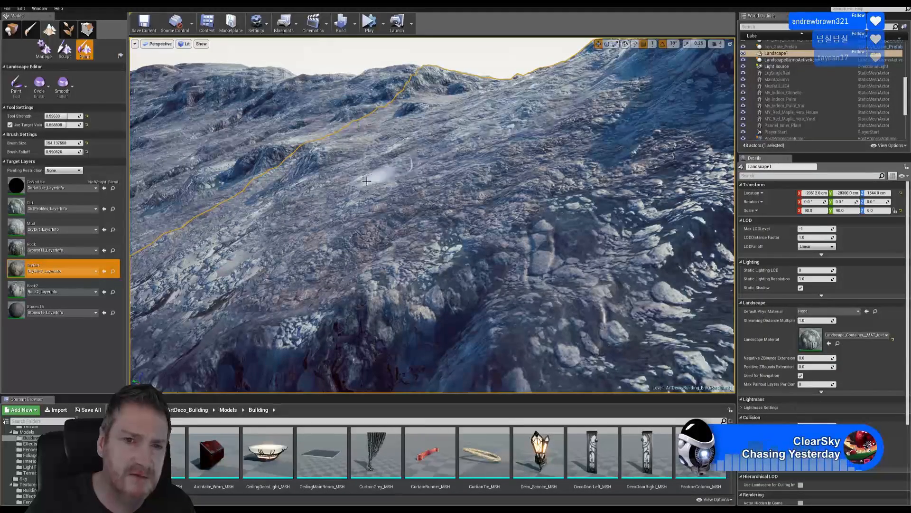
{"action": "right_click_drag", "start_coordinate": [361, 227], "coordinate": [363, 169]}
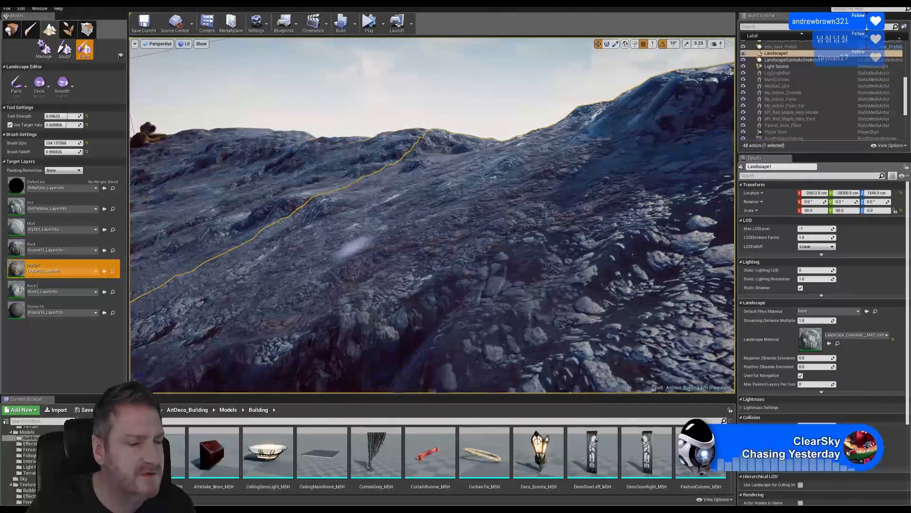
Paint the Mud layer over the slope beside the ravine and up towards the dark cliff below the hilltop
{"action": "left_click", "coordinate": [48, 228]}
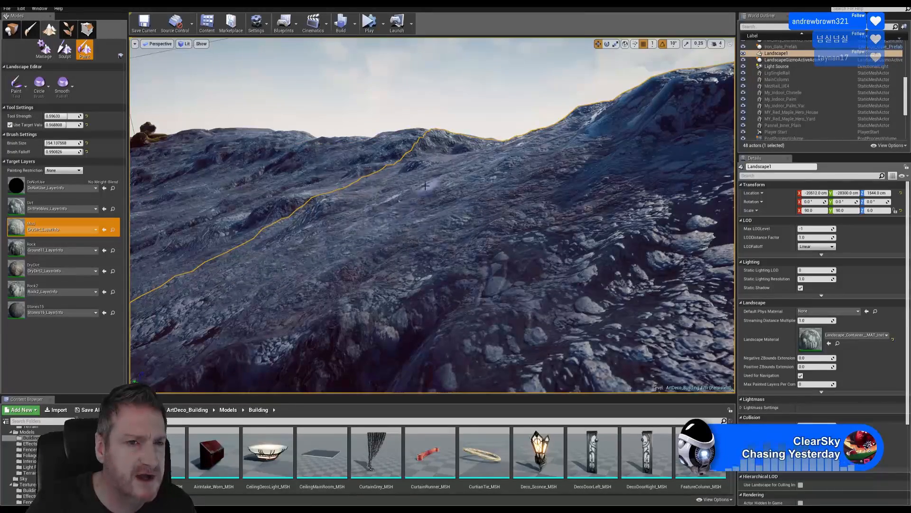
{"action": "right_click_drag", "start_coordinate": [400, 209], "coordinate": [422, 207]}
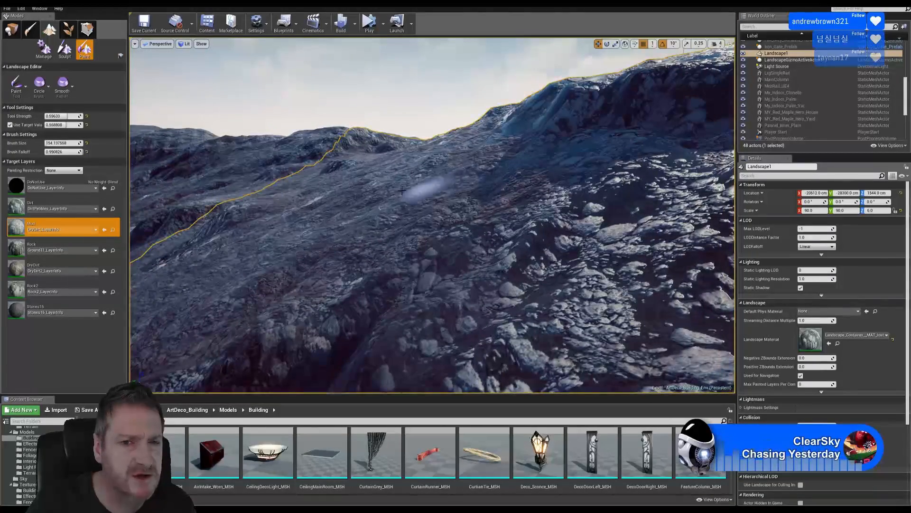
{"action": "mouse_move", "coordinate": [417, 208]}
{"action": "left_mouse_down"}
{"action": "mouse_move", "coordinate": [470, 254]}
{"action": "mouse_move", "coordinate": [510, 206]}
{"action": "mouse_move", "coordinate": [588, 164]}
{"action": "mouse_move", "coordinate": [590, 150]}
{"action": "left_mouse_up"}
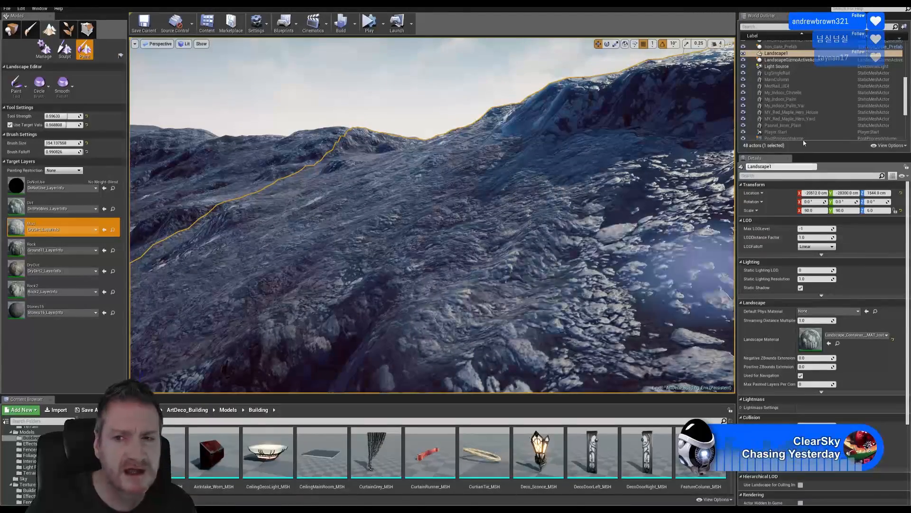
{"action": "key", "text": "w"}
{"action": "right_click_drag", "start_coordinate": [508, 224], "coordinate": [548, 229]}
{"action": "right_click_drag", "start_coordinate": [516, 202], "coordinate": [544, 209]}
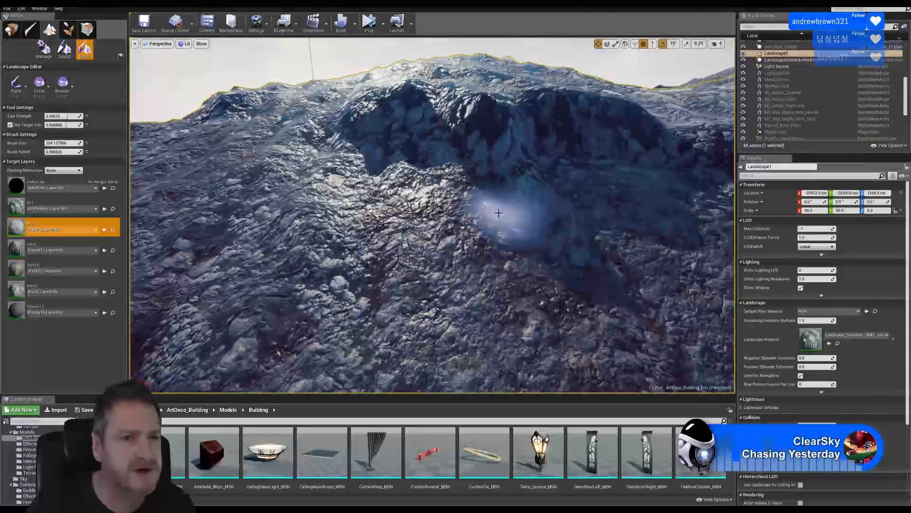
Paint the Rock2 layer over the shaded cliff face below the hilltop and the small steep outcrop beside it
{"action": "left_click", "coordinate": [59, 285]}
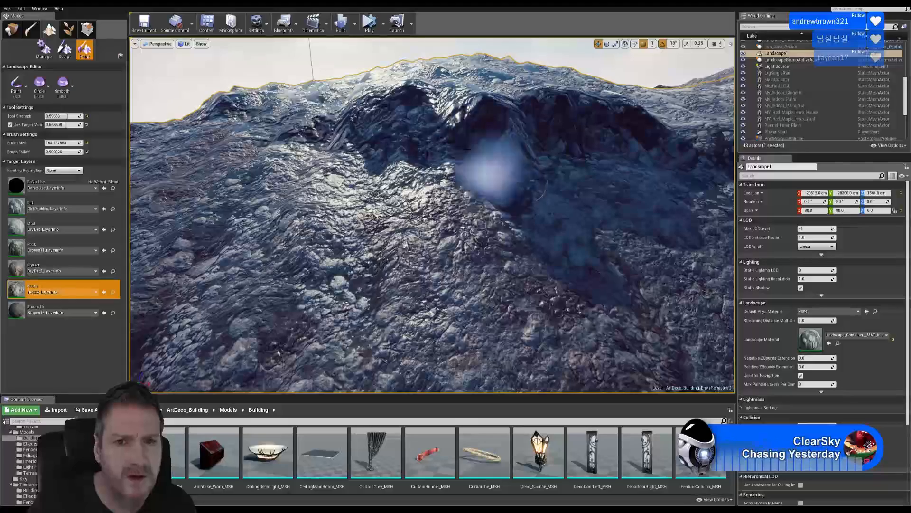
{"action": "right_click_drag", "start_coordinate": [458, 117], "coordinate": [524, 126]}
{"action": "mouse_move", "coordinate": [572, 142]}
{"action": "left_mouse_down"}
{"action": "mouse_move", "coordinate": [646, 186]}
{"action": "mouse_move", "coordinate": [521, 158]}
{"action": "left_mouse_up"}
{"action": "right_click_drag", "start_coordinate": [600, 195], "coordinate": [532, 138]}
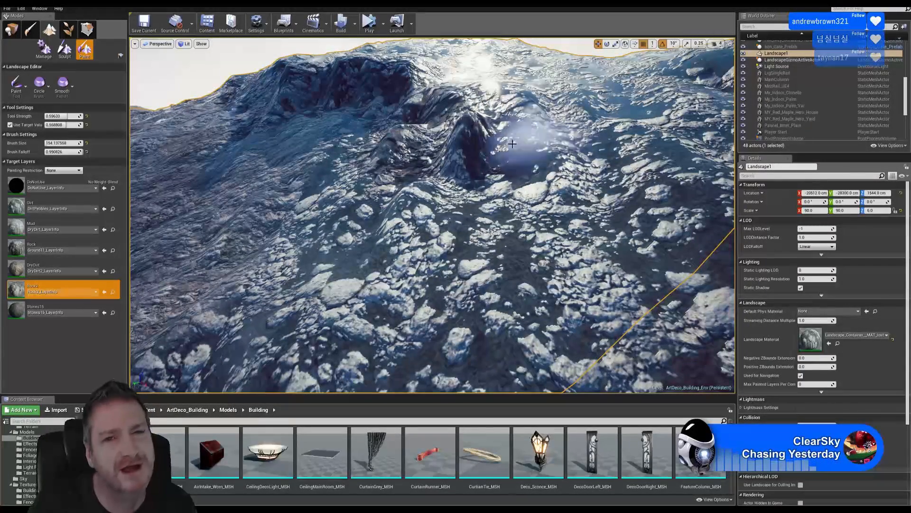
{"action": "mouse_move", "coordinate": [403, 129]}
{"action": "right_mouse_down"}
{"action": "mouse_move", "coordinate": [360, 123]}
{"action": "mouse_move", "coordinate": [373, 127]}
{"action": "right_mouse_up"}
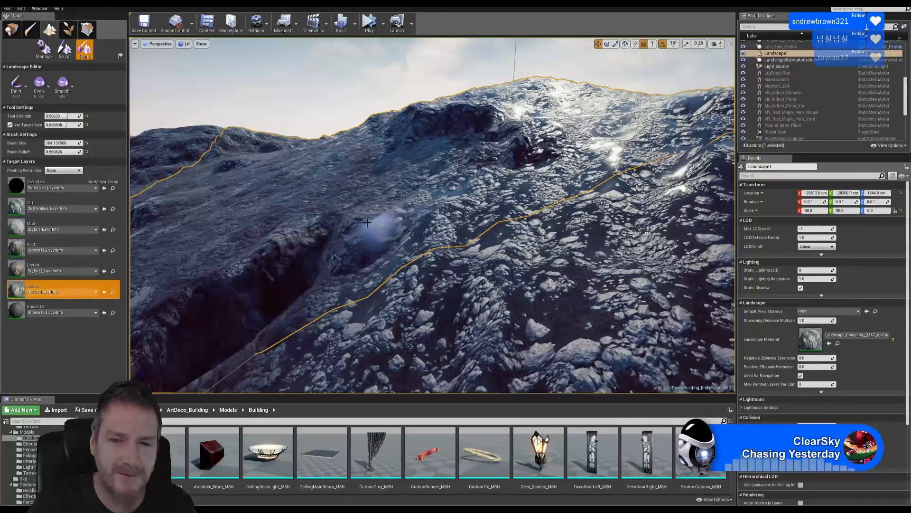
{"action": "right_click_drag", "start_coordinate": [372, 226], "coordinate": [490, 97]}
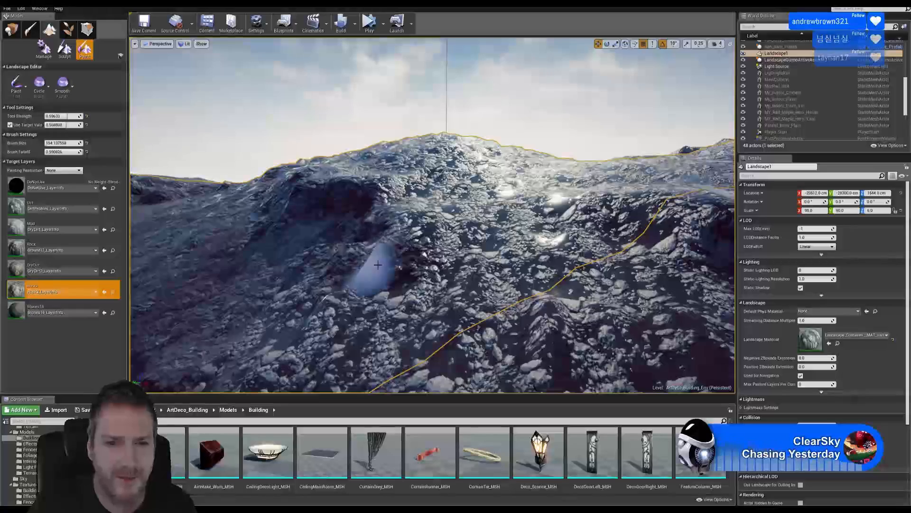
{"action": "mouse_move", "coordinate": [331, 209]}
{"action": "right_mouse_down"}
{"action": "mouse_move", "coordinate": [313, 202]}
{"action": "mouse_move", "coordinate": [360, 199]}
{"action": "mouse_move", "coordinate": [316, 202]}
{"action": "right_mouse_up"}
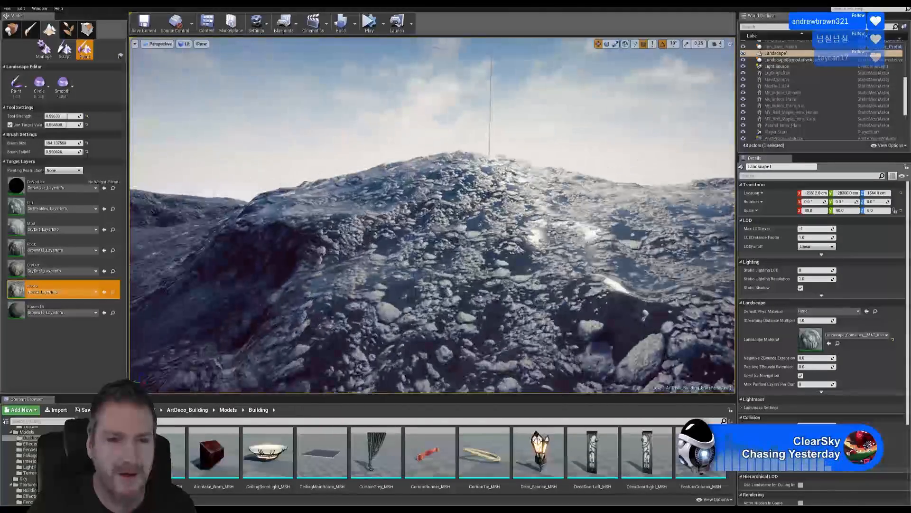
Paint the DryDirt layer over the rounded hill above the cliff and blend the Mud layer across it
{"action": "left_click", "coordinate": [57, 268]}
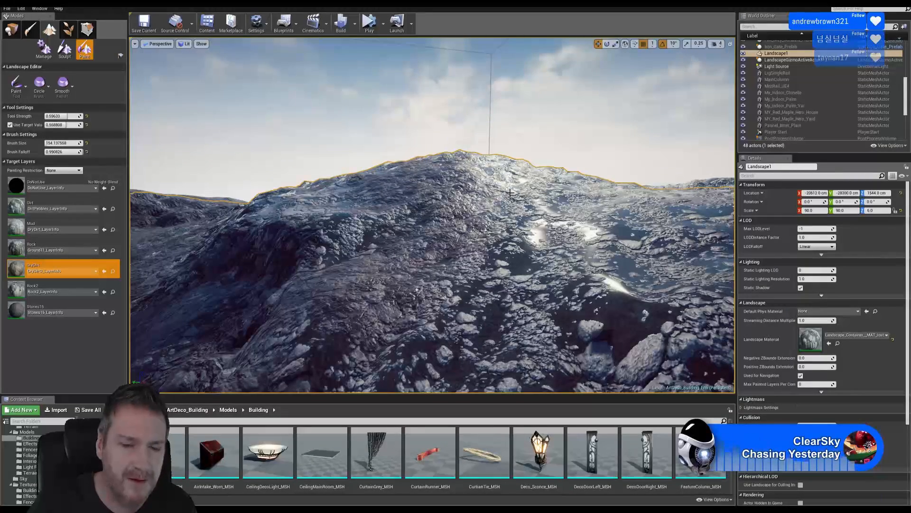
{"action": "left_click", "coordinate": [54, 223]}
{"action": "mouse_move", "coordinate": [408, 230]}
{"action": "left_mouse_down"}
{"action": "mouse_move", "coordinate": [369, 301]}
{"action": "mouse_move", "coordinate": [503, 234]}
{"action": "left_mouse_up"}
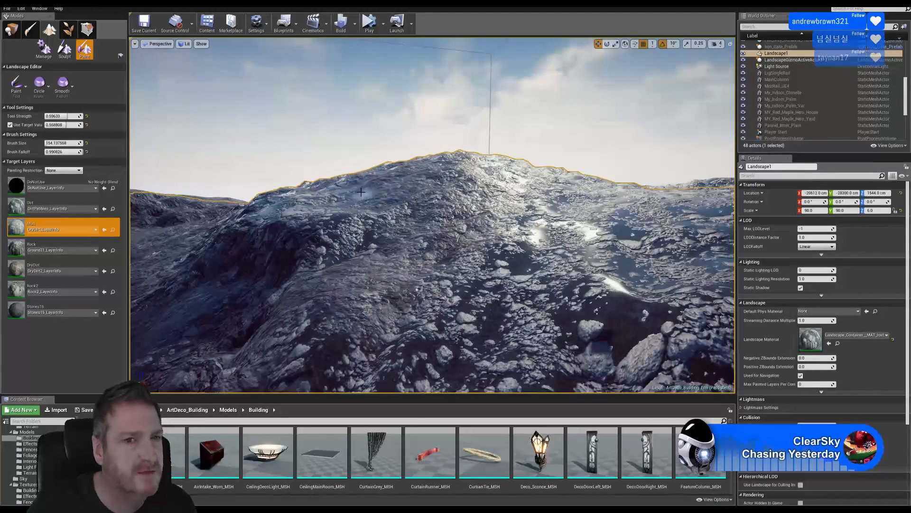
{"action": "right_click_drag", "start_coordinate": [497, 168], "coordinate": [463, 198]}
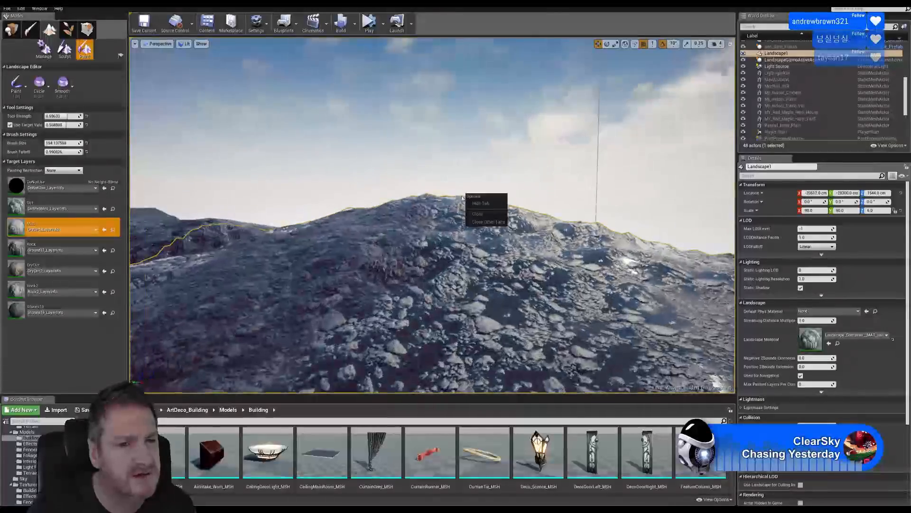
Paint the Mud layer over the stony lower slope and blend the DryDirt layer across the hillside up towards the crest
{"action": "mouse_move", "coordinate": [475, 262]}
{"action": "right_mouse_down"}
{"action": "mouse_move", "coordinate": [475, 309]}
{"action": "mouse_move", "coordinate": [451, 287]}
{"action": "right_mouse_up"}
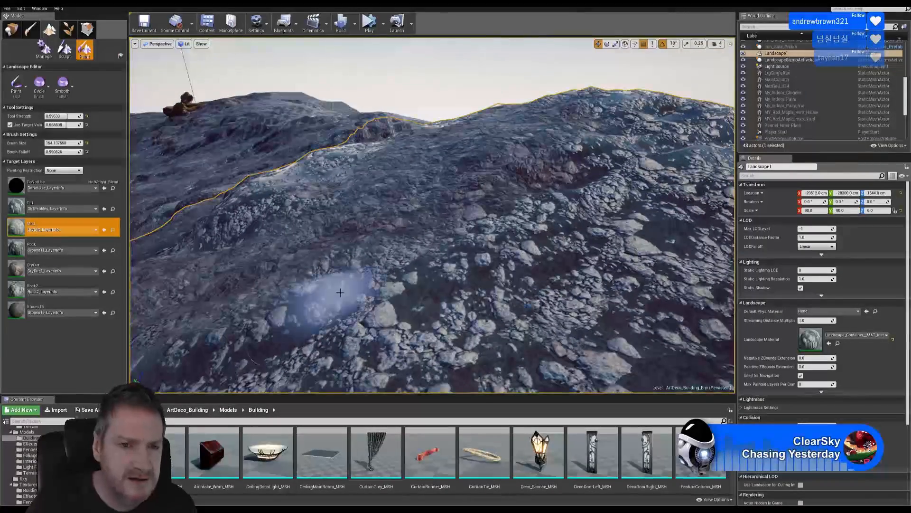
{"action": "mouse_move", "coordinate": [242, 333]}
{"action": "left_mouse_down"}
{"action": "mouse_move", "coordinate": [427, 323]}
{"action": "mouse_move", "coordinate": [600, 328]}
{"action": "mouse_move", "coordinate": [468, 266]}
{"action": "mouse_move", "coordinate": [585, 222]}
{"action": "mouse_move", "coordinate": [610, 284]}
{"action": "mouse_move", "coordinate": [468, 254]}
{"action": "left_mouse_up"}
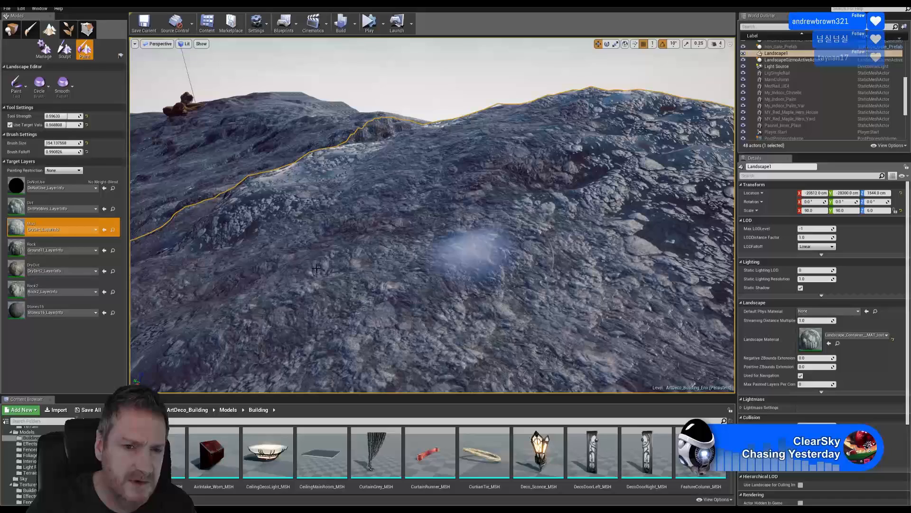
{"action": "left_click", "coordinate": [52, 284]}
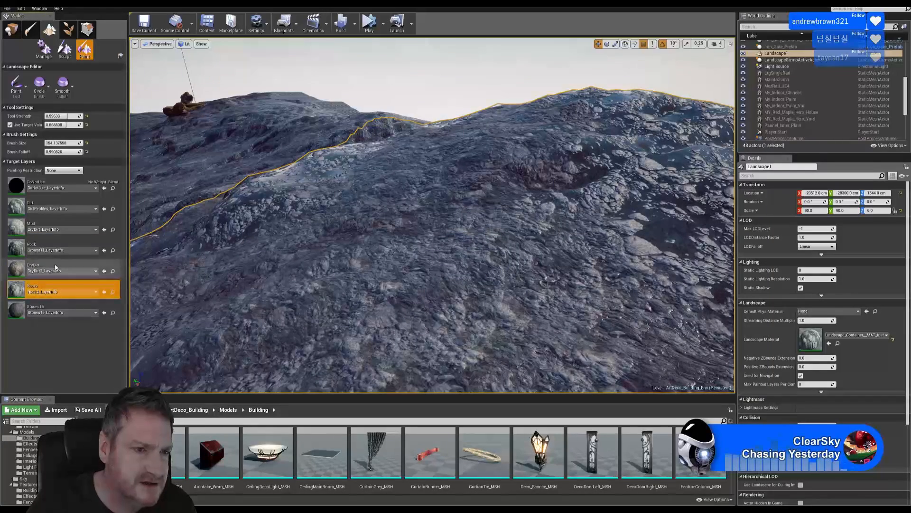
{"action": "left_click", "coordinate": [55, 266]}
{"action": "mouse_move", "coordinate": [463, 311]}
{"action": "left_mouse_down"}
{"action": "mouse_move", "coordinate": [420, 316]}
{"action": "mouse_move", "coordinate": [308, 355]}
{"action": "mouse_move", "coordinate": [536, 360]}
{"action": "mouse_move", "coordinate": [441, 267]}
{"action": "mouse_move", "coordinate": [549, 234]}
{"action": "mouse_move", "coordinate": [549, 331]}
{"action": "mouse_move", "coordinate": [636, 280]}
{"action": "mouse_move", "coordinate": [660, 228]}
{"action": "mouse_move", "coordinate": [244, 335]}
{"action": "mouse_move", "coordinate": [437, 322]}
{"action": "mouse_move", "coordinate": [380, 295]}
{"action": "mouse_move", "coordinate": [520, 254]}
{"action": "mouse_move", "coordinate": [429, 264]}
{"action": "mouse_move", "coordinate": [513, 304]}
{"action": "left_mouse_up"}
{"action": "mouse_move", "coordinate": [513, 304]}
{"action": "right_mouse_down"}
{"action": "mouse_move", "coordinate": [613, 280]}
{"action": "mouse_move", "coordinate": [593, 273]}
{"action": "right_mouse_up"}
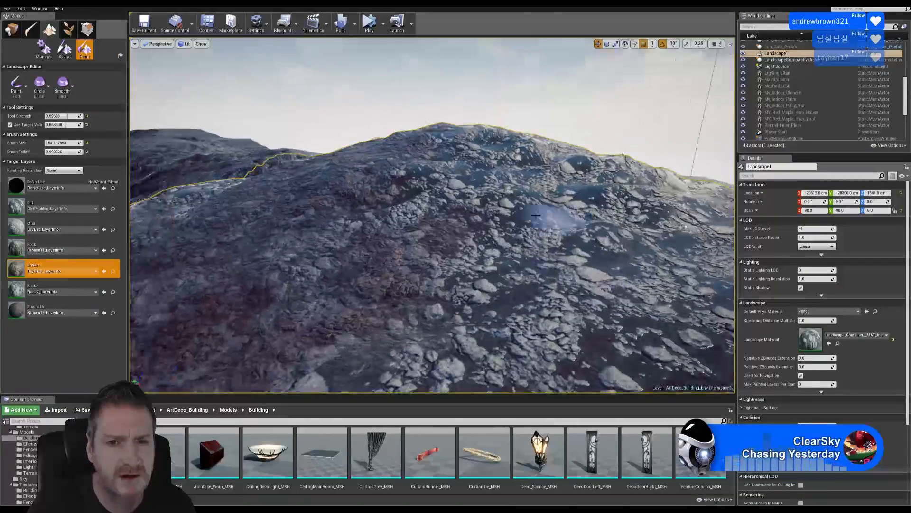
{"action": "mouse_move", "coordinate": [528, 181]}
{"action": "left_mouse_down"}
{"action": "mouse_move", "coordinate": [499, 238]}
{"action": "mouse_move", "coordinate": [509, 305]}
{"action": "mouse_move", "coordinate": [606, 182]}
{"action": "left_mouse_up"}
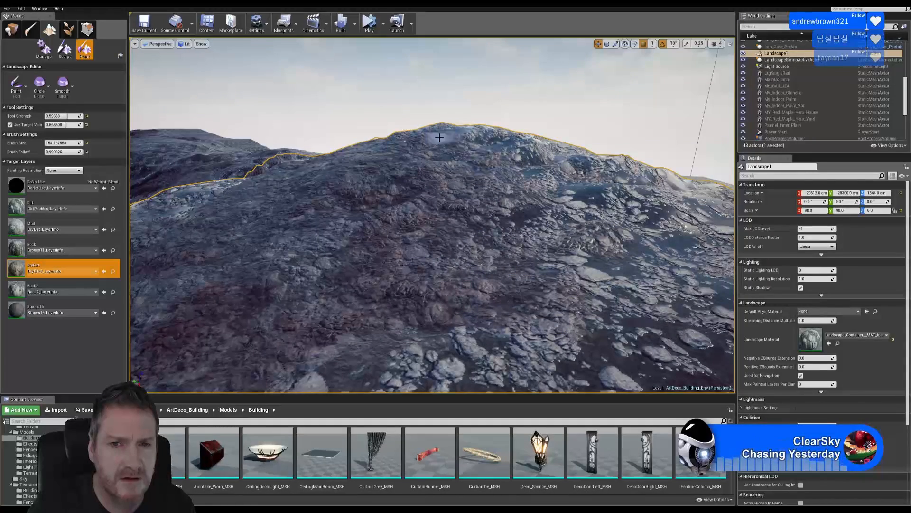
Paint the Mud layer over the hillside from its middle up to the crest to soften the dirt patches
{"action": "left_click", "coordinate": [52, 227]}
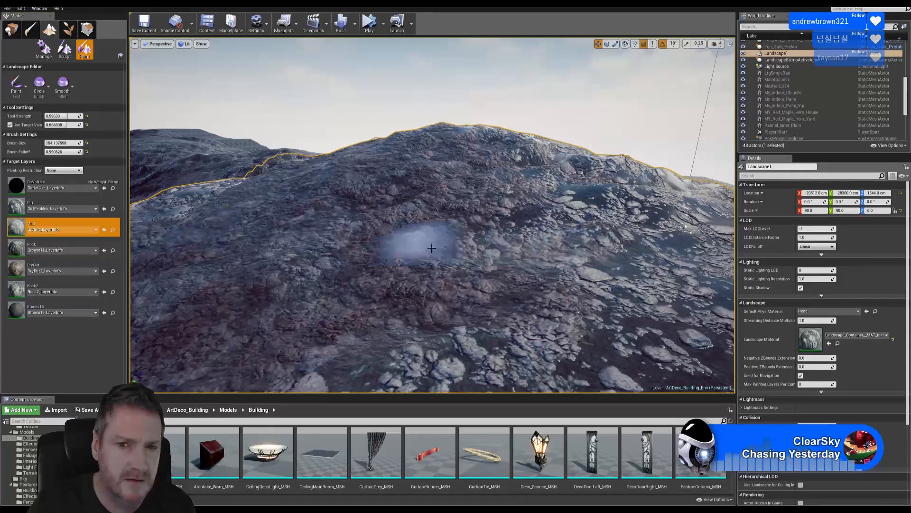
{"action": "mouse_move", "coordinate": [431, 247]}
{"action": "left_mouse_down"}
{"action": "mouse_move", "coordinate": [525, 213]}
{"action": "mouse_move", "coordinate": [377, 326]}
{"action": "mouse_move", "coordinate": [631, 237]}
{"action": "mouse_move", "coordinate": [463, 181]}
{"action": "mouse_move", "coordinate": [411, 138]}
{"action": "left_mouse_up"}
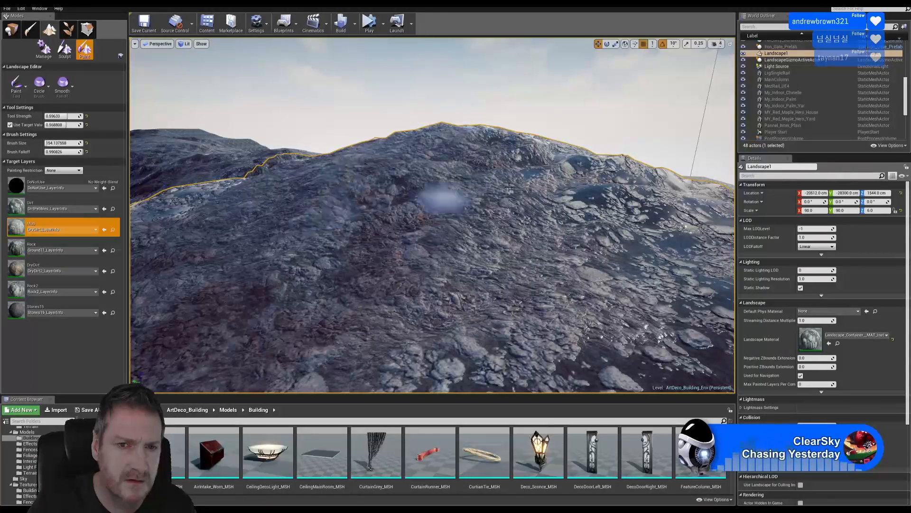
{"action": "right_click_drag", "start_coordinate": [532, 294], "coordinate": [449, 290]}
{"action": "mouse_move", "coordinate": [532, 294]}
{"action": "left_mouse_down"}
{"action": "mouse_move", "coordinate": [256, 349]}
{"action": "mouse_move", "coordinate": [356, 332]}
{"action": "mouse_move", "coordinate": [584, 351]}
{"action": "mouse_move", "coordinate": [408, 352]}
{"action": "mouse_move", "coordinate": [247, 320]}
{"action": "mouse_move", "coordinate": [199, 297]}
{"action": "mouse_move", "coordinate": [347, 263]}
{"action": "left_mouse_up"}
{"action": "key", "text": "w"}
{"action": "mouse_move", "coordinate": [428, 232]}
{"action": "right_mouse_down"}
{"action": "mouse_move", "coordinate": [394, 231]}
{"action": "mouse_move", "coordinate": [408, 231]}
{"action": "right_mouse_up"}
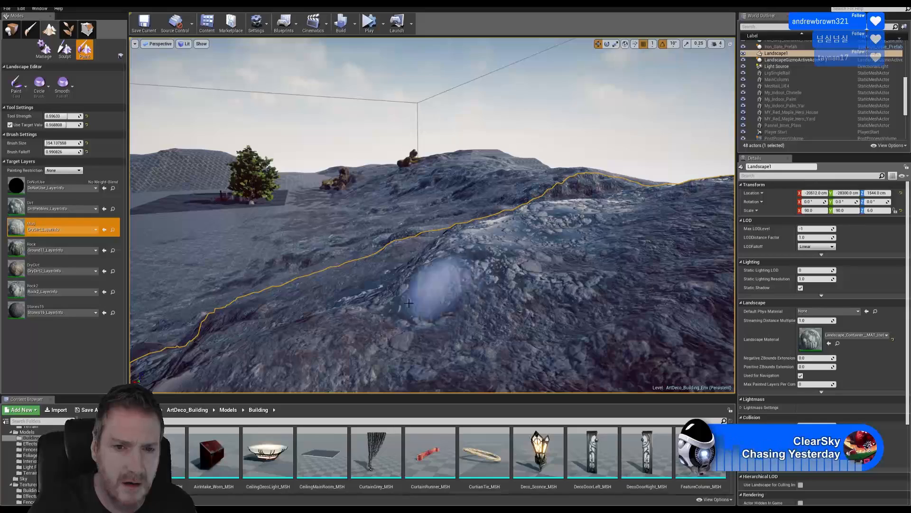
Paint the Rock2 layer over the steep outcrop and the shaded cliff faces along the slope
{"action": "left_click", "coordinate": [52, 288]}
{"action": "mouse_move", "coordinate": [491, 271]}
{"action": "left_mouse_down"}
{"action": "mouse_move", "coordinate": [464, 285]}
{"action": "mouse_move", "coordinate": [618, 285]}
{"action": "mouse_move", "coordinate": [441, 276]}
{"action": "left_mouse_up"}
{"action": "right_click_drag", "start_coordinate": [489, 309], "coordinate": [488, 306]}
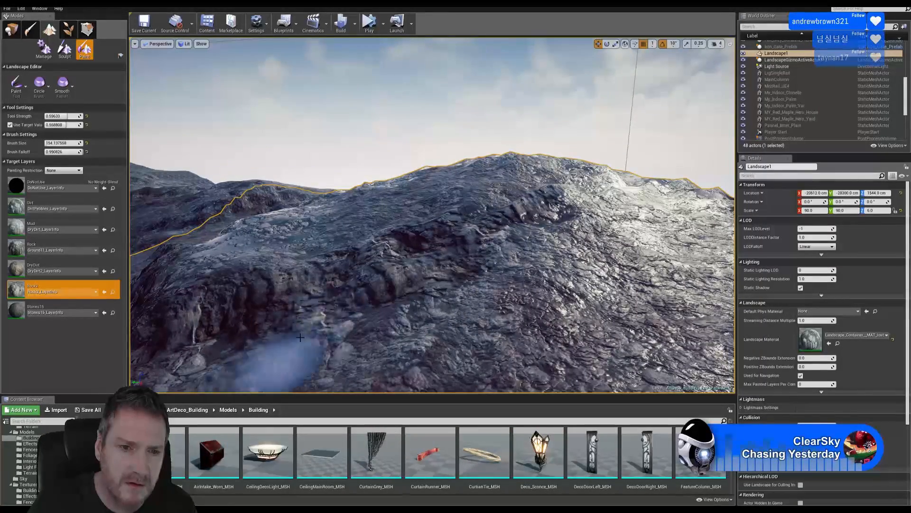
{"action": "right_click_drag", "start_coordinate": [317, 316], "coordinate": [329, 313]}
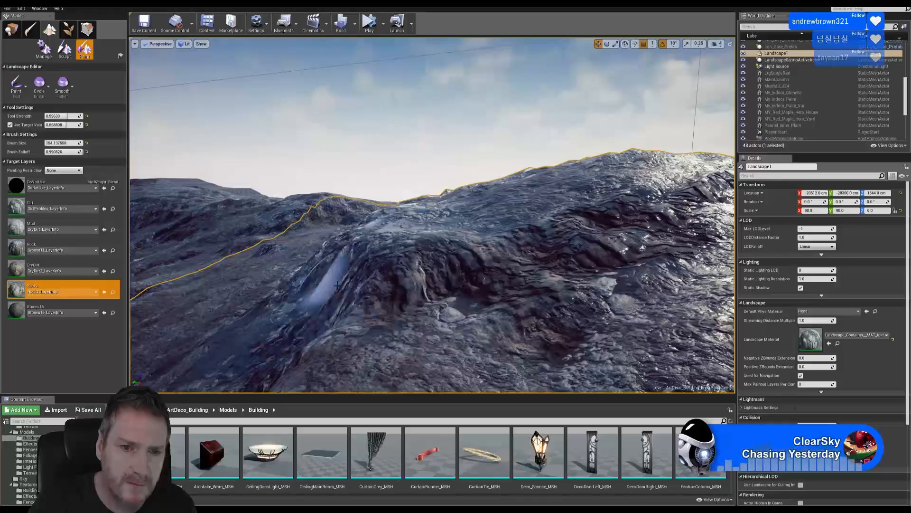
{"action": "right_click_drag", "start_coordinate": [422, 295], "coordinate": [412, 294]}
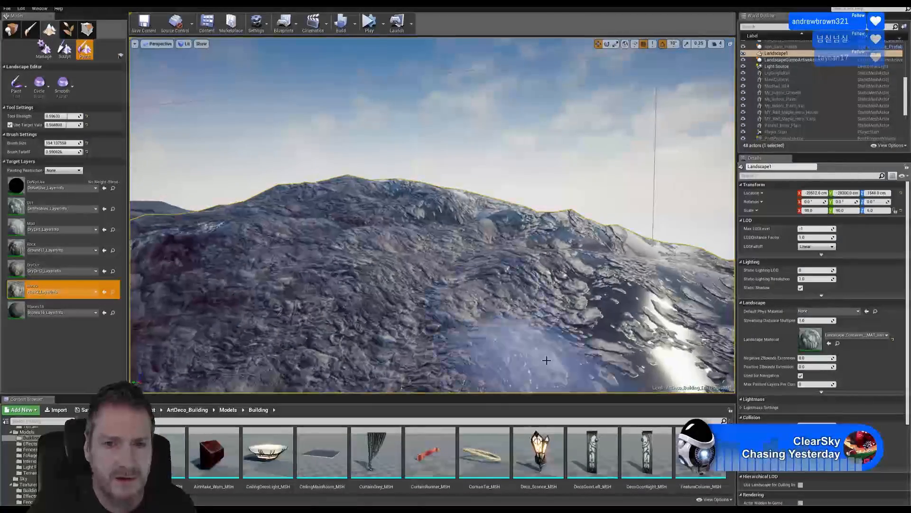
Paint the Rock2 layer over the steep bumps on the glossy hillside and along the stony ridge below the skyline
{"action": "left_click_drag", "start_coordinate": [493, 322], "coordinate": [558, 283]}
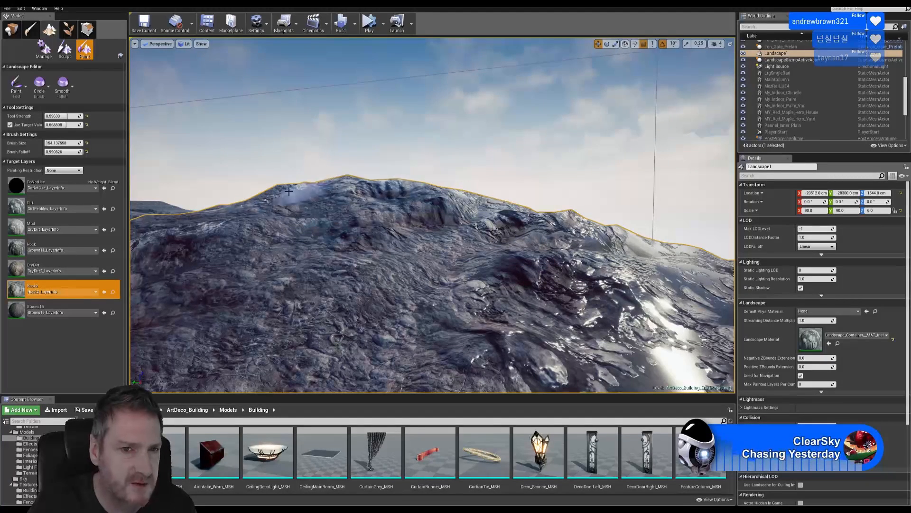
{"action": "right_click_drag", "start_coordinate": [289, 192], "coordinate": [227, 189]}
{"action": "mouse_move", "coordinate": [400, 298]}
{"action": "right_mouse_down"}
{"action": "mouse_move", "coordinate": [451, 313]}
{"action": "mouse_move", "coordinate": [436, 313]}
{"action": "right_mouse_up"}
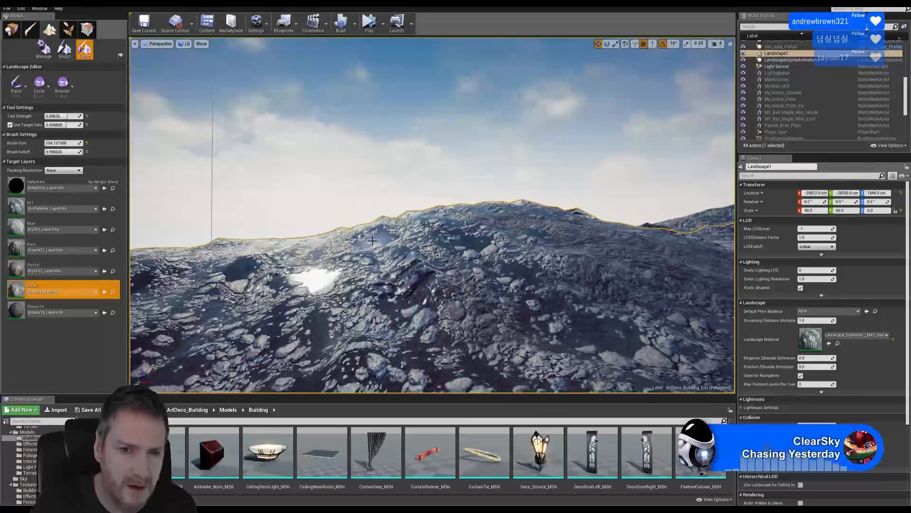
{"action": "mouse_move", "coordinate": [412, 231]}
{"action": "right_mouse_down"}
{"action": "mouse_move", "coordinate": [348, 214]}
{"action": "mouse_move", "coordinate": [412, 227]}
{"action": "right_mouse_up"}
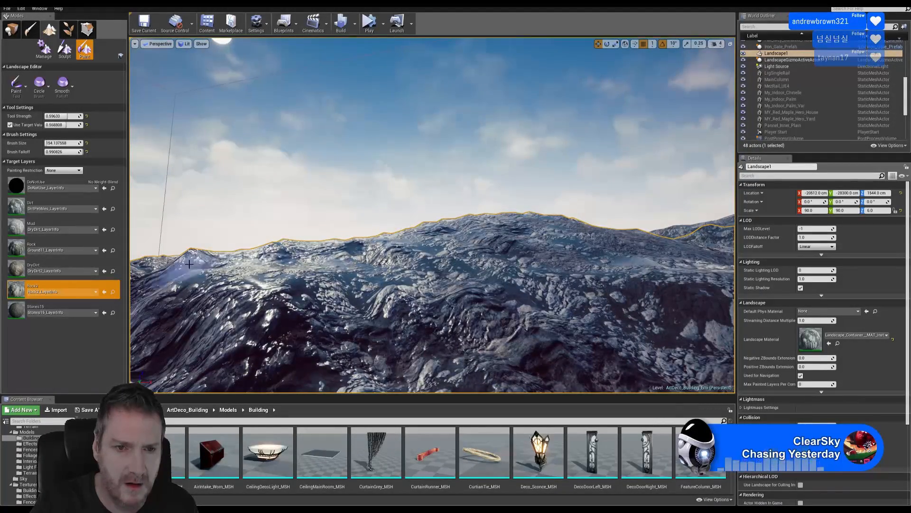
{"action": "mouse_move", "coordinate": [270, 258]}
{"action": "right_mouse_down"}
{"action": "mouse_move", "coordinate": [273, 285]}
{"action": "mouse_move", "coordinate": [275, 266]}
{"action": "right_mouse_up"}
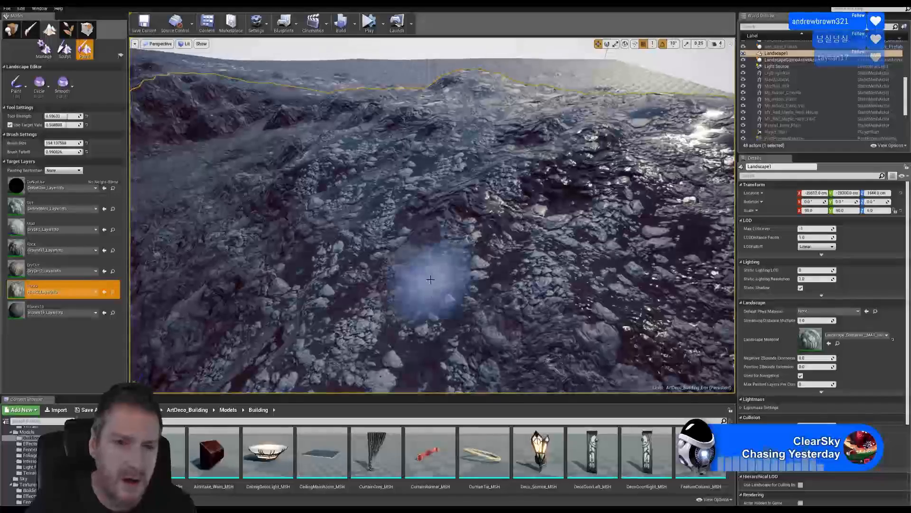
Paint the DryDirt layer up the stony slope leading to the low mounds
{"action": "left_click", "coordinate": [48, 269]}
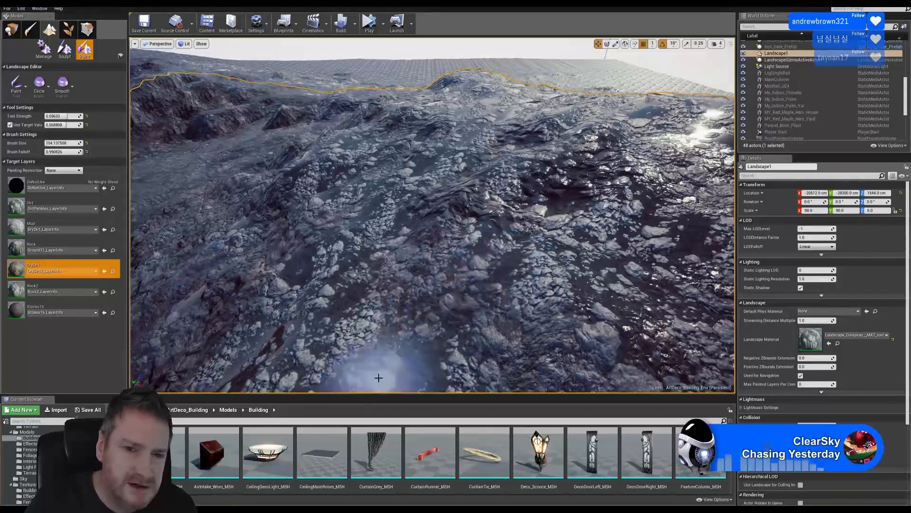
{"action": "mouse_move", "coordinate": [278, 284]}
{"action": "left_mouse_down"}
{"action": "mouse_move", "coordinate": [371, 215]}
{"action": "mouse_move", "coordinate": [348, 190]}
{"action": "mouse_move", "coordinate": [456, 159]}
{"action": "mouse_move", "coordinate": [349, 289]}
{"action": "mouse_move", "coordinate": [275, 315]}
{"action": "mouse_move", "coordinate": [620, 203]}
{"action": "mouse_move", "coordinate": [671, 265]}
{"action": "mouse_move", "coordinate": [521, 138]}
{"action": "mouse_move", "coordinate": [370, 160]}
{"action": "mouse_move", "coordinate": [340, 143]}
{"action": "left_mouse_up"}
{"action": "key", "text": "w"}
{"action": "right_click_drag", "start_coordinate": [494, 156], "coordinate": [494, 133]}
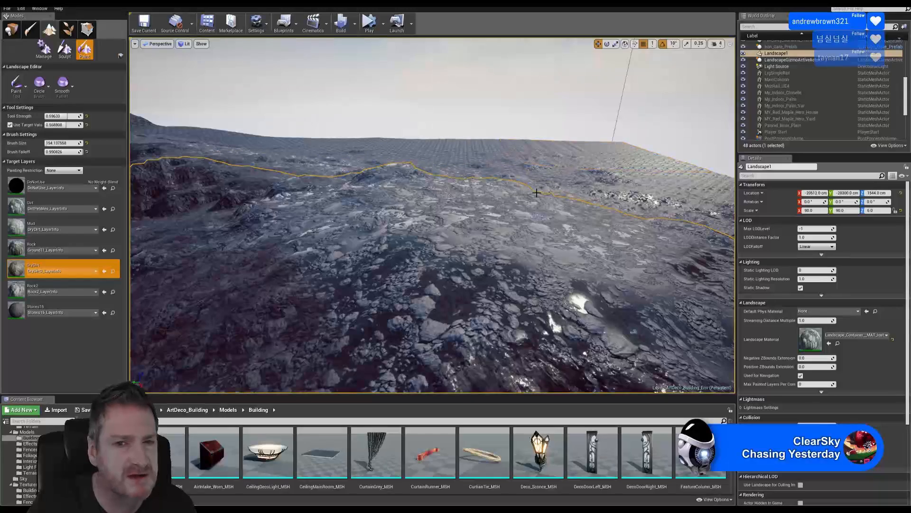
Paint the DryDirt layer over the remaining loose stones on the rounded hilltop facing the flat plain
{"action": "right_click_drag", "start_coordinate": [419, 222], "coordinate": [259, 202]}
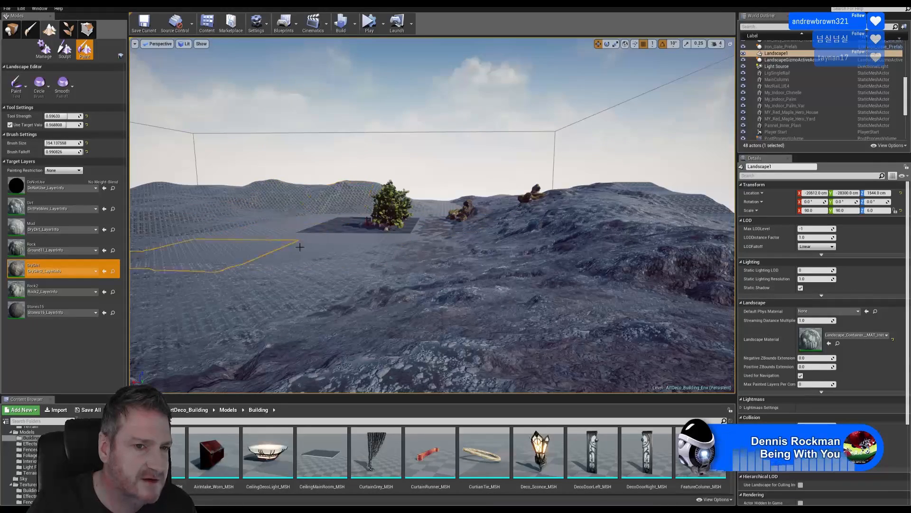
{"action": "key", "text": "w"}
{"action": "right_click_drag", "start_coordinate": [480, 247], "coordinate": [570, 293]}
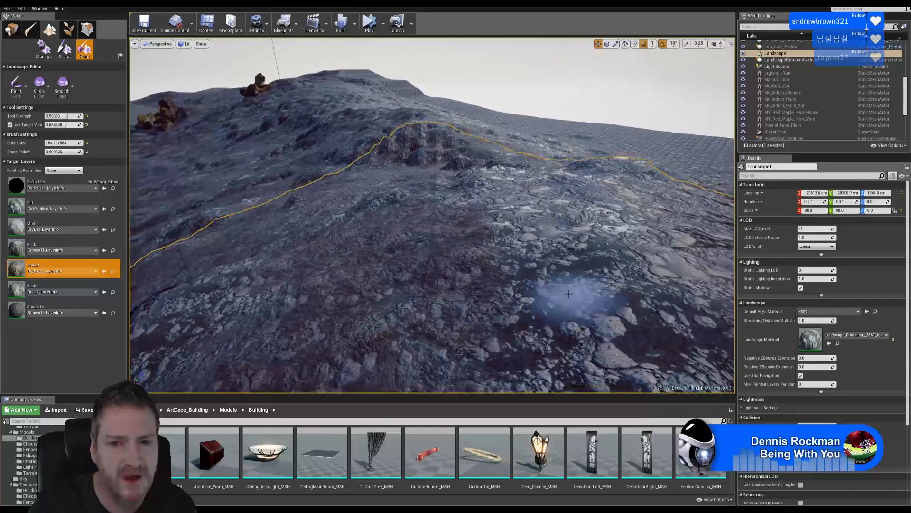
{"action": "mouse_move", "coordinate": [570, 298]}
{"action": "left_mouse_down"}
{"action": "mouse_move", "coordinate": [647, 316]}
{"action": "mouse_move", "coordinate": [520, 212]}
{"action": "left_mouse_up"}
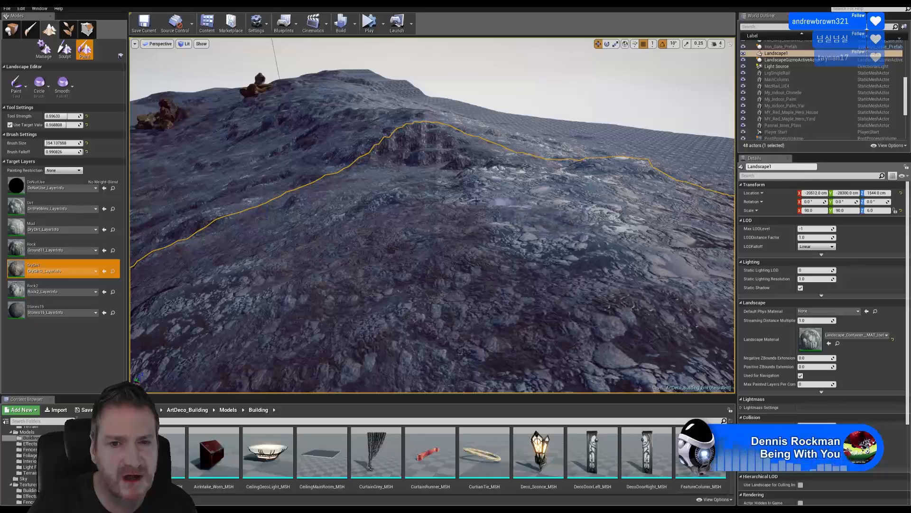
{"action": "right_click_drag", "start_coordinate": [488, 205], "coordinate": [570, 189]}
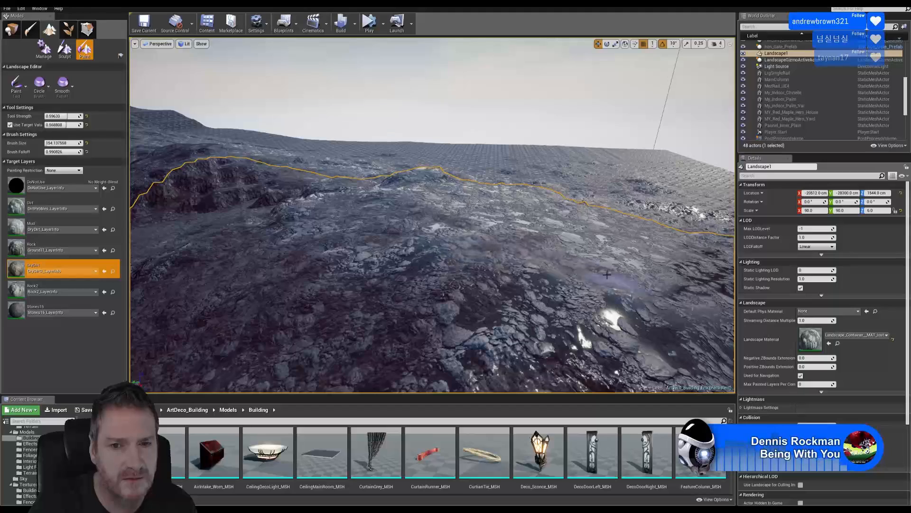
{"action": "mouse_move", "coordinate": [496, 302]}
{"action": "left_mouse_down"}
{"action": "mouse_move", "coordinate": [661, 315]}
{"action": "mouse_move", "coordinate": [499, 246]}
{"action": "left_mouse_up"}
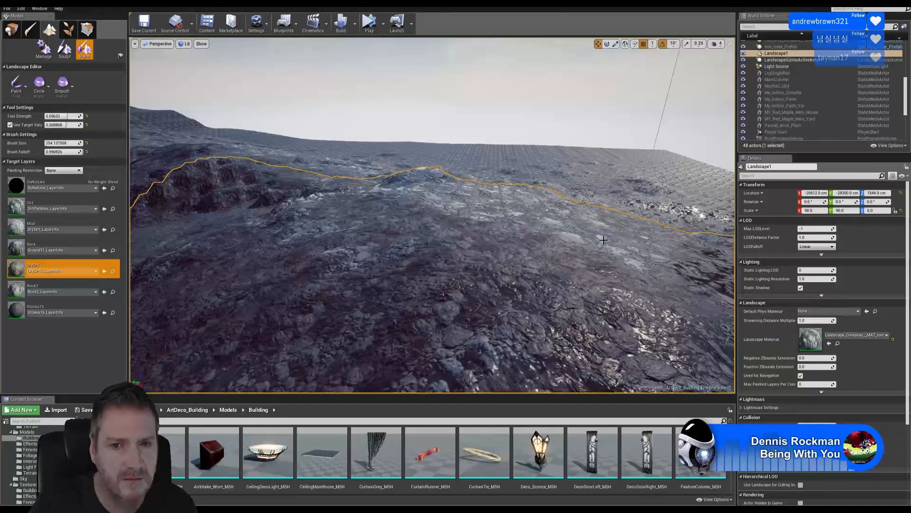
Paint the DryDirt layer over the long stony slope between the rocky outcrops and the ravine
{"action": "mouse_move", "coordinate": [414, 206]}
{"action": "right_mouse_down"}
{"action": "mouse_move", "coordinate": [144, 204]}
{"action": "mouse_move", "coordinate": [225, 204]}
{"action": "mouse_move", "coordinate": [180, 207]}
{"action": "mouse_move", "coordinate": [398, 240]}
{"action": "right_mouse_up"}
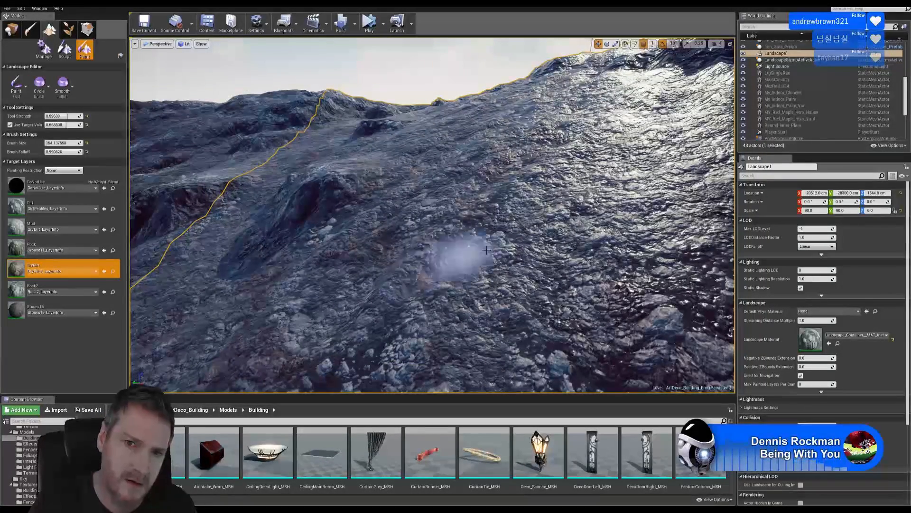
{"action": "right_click_drag", "start_coordinate": [486, 250], "coordinate": [399, 323]}
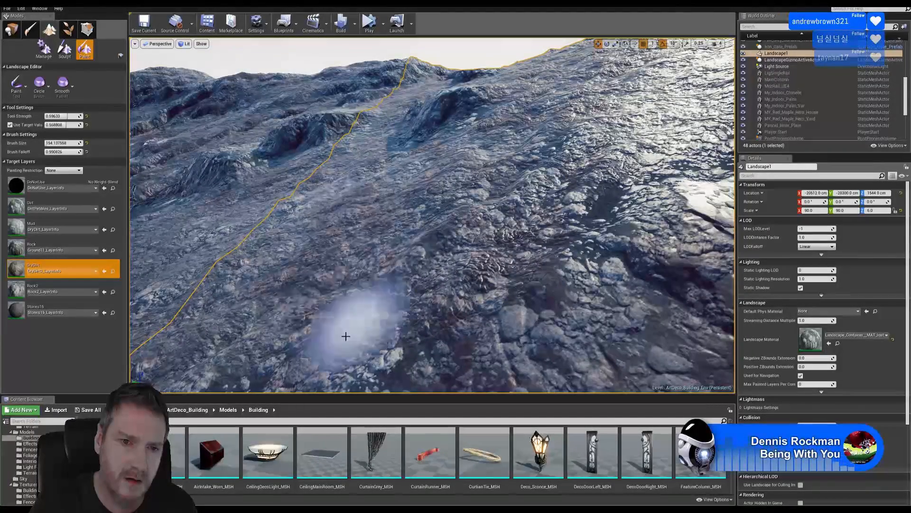
{"action": "right_click_drag", "start_coordinate": [345, 336], "coordinate": [367, 363]}
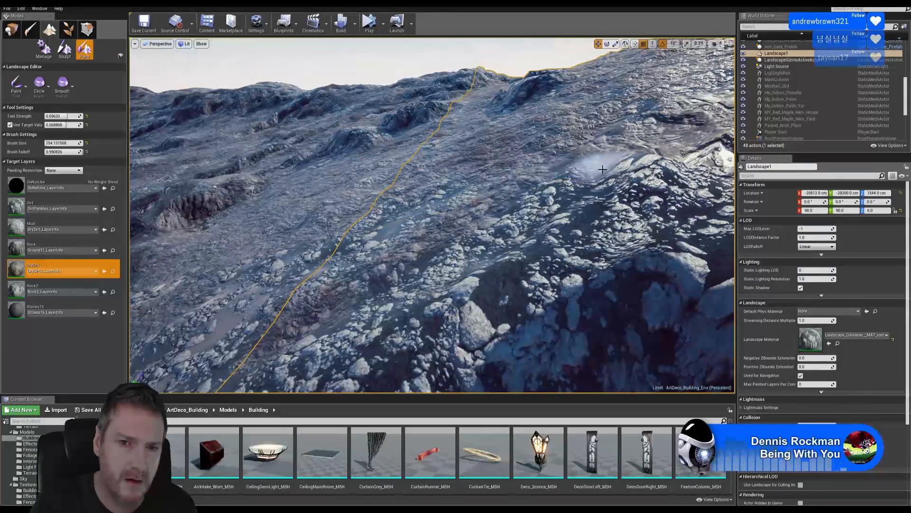
{"action": "mouse_move", "coordinate": [602, 169]}
{"action": "left_mouse_down"}
{"action": "mouse_move", "coordinate": [467, 301]}
{"action": "mouse_move", "coordinate": [337, 368]}
{"action": "mouse_move", "coordinate": [539, 234]}
{"action": "mouse_move", "coordinate": [412, 284]}
{"action": "left_mouse_up"}
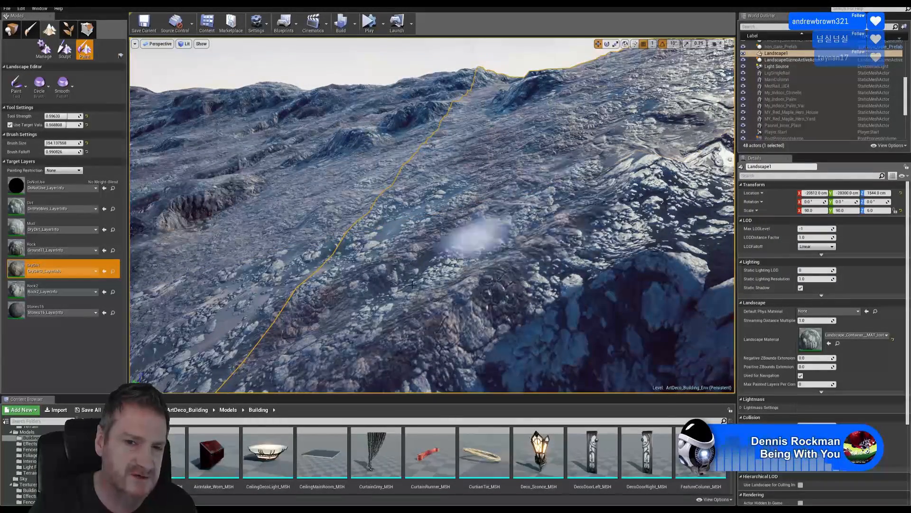
{"action": "mouse_move", "coordinate": [263, 285]}
{"action": "left_mouse_down"}
{"action": "mouse_move", "coordinate": [248, 324]}
{"action": "mouse_move", "coordinate": [171, 334]}
{"action": "mouse_move", "coordinate": [368, 243]}
{"action": "mouse_move", "coordinate": [382, 219]}
{"action": "mouse_move", "coordinate": [468, 181]}
{"action": "mouse_move", "coordinate": [281, 264]}
{"action": "left_mouse_up"}
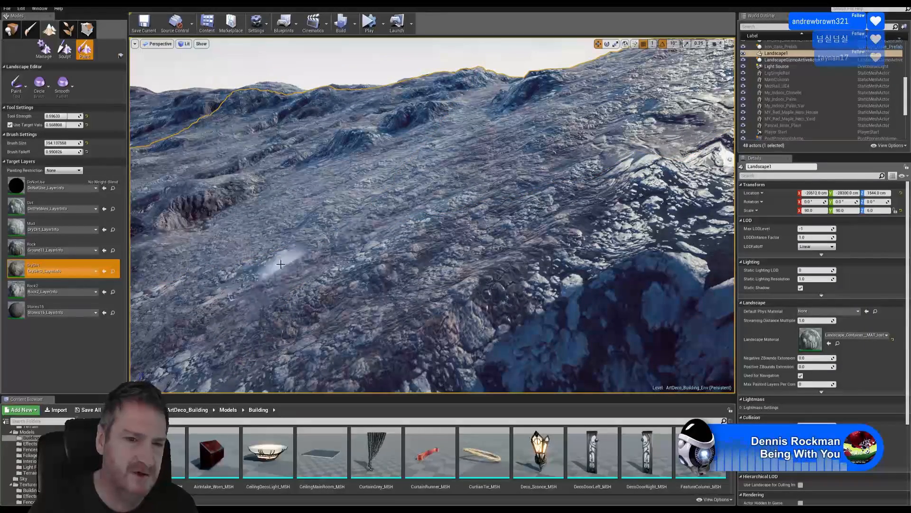
Blend the Mud layer across the long slope between the rocky outcrops and the ravine
{"action": "left_click", "coordinate": [52, 222]}
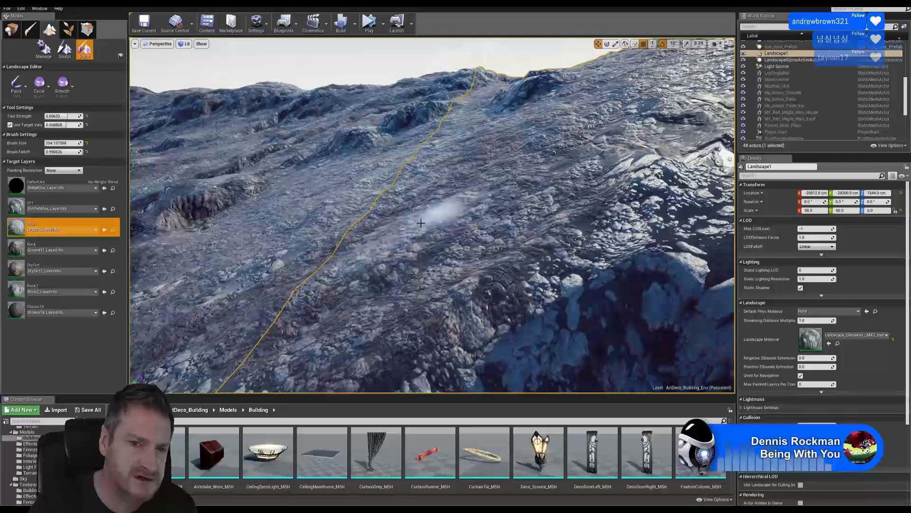
{"action": "mouse_move", "coordinate": [285, 281]}
{"action": "left_mouse_down"}
{"action": "mouse_move", "coordinate": [220, 366]}
{"action": "mouse_move", "coordinate": [432, 281]}
{"action": "mouse_move", "coordinate": [600, 187]}
{"action": "mouse_move", "coordinate": [378, 304]}
{"action": "mouse_move", "coordinate": [659, 171]}
{"action": "mouse_move", "coordinate": [264, 326]}
{"action": "mouse_move", "coordinate": [713, 137]}
{"action": "mouse_move", "coordinate": [335, 280]}
{"action": "mouse_move", "coordinate": [495, 217]}
{"action": "left_mouse_up"}
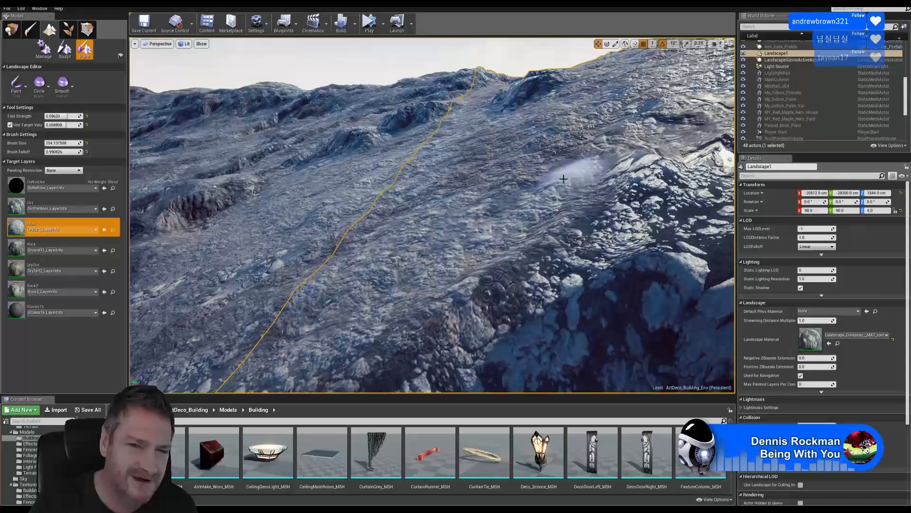
{"action": "mouse_move", "coordinate": [563, 178]}
{"action": "left_mouse_down"}
{"action": "mouse_move", "coordinate": [525, 265]}
{"action": "mouse_move", "coordinate": [193, 335]}
{"action": "mouse_move", "coordinate": [204, 301]}
{"action": "mouse_move", "coordinate": [317, 233]}
{"action": "mouse_move", "coordinate": [241, 237]}
{"action": "left_mouse_up"}
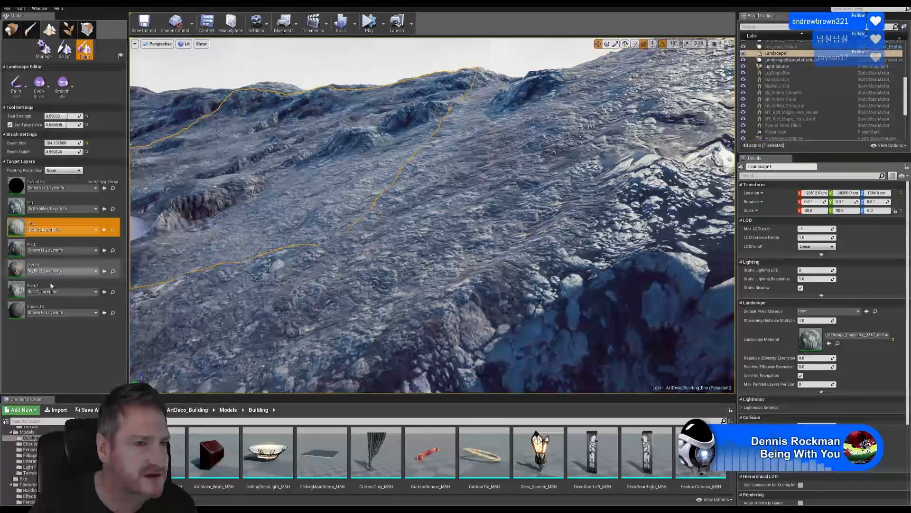
Paint DryDirt patches on the slope and along the stony edge of the ravine
{"action": "left_click", "coordinate": [52, 264]}
{"action": "left_click", "coordinate": [52, 271]}
{"action": "left_click", "coordinate": [432, 166]}
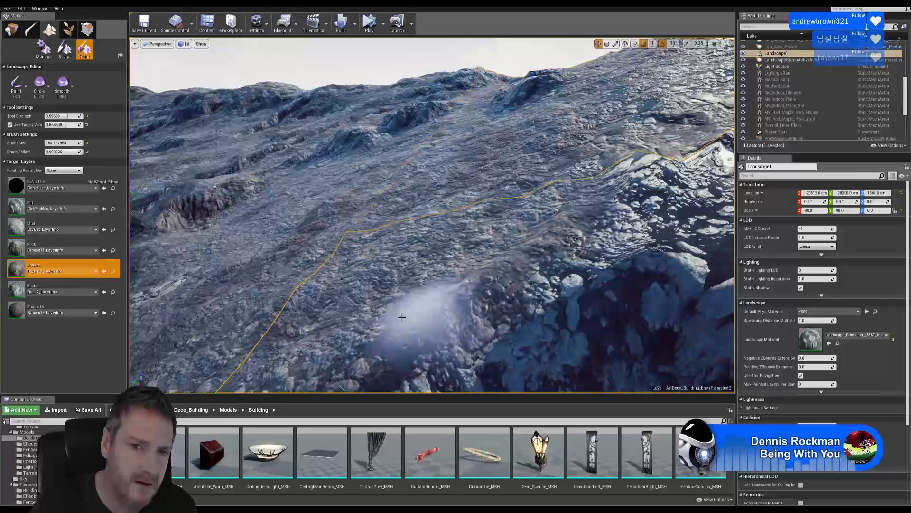
{"action": "mouse_move", "coordinate": [399, 319]}
{"action": "right_mouse_down"}
{"action": "mouse_move", "coordinate": [365, 344]}
{"action": "mouse_move", "coordinate": [413, 315]}
{"action": "right_mouse_up"}
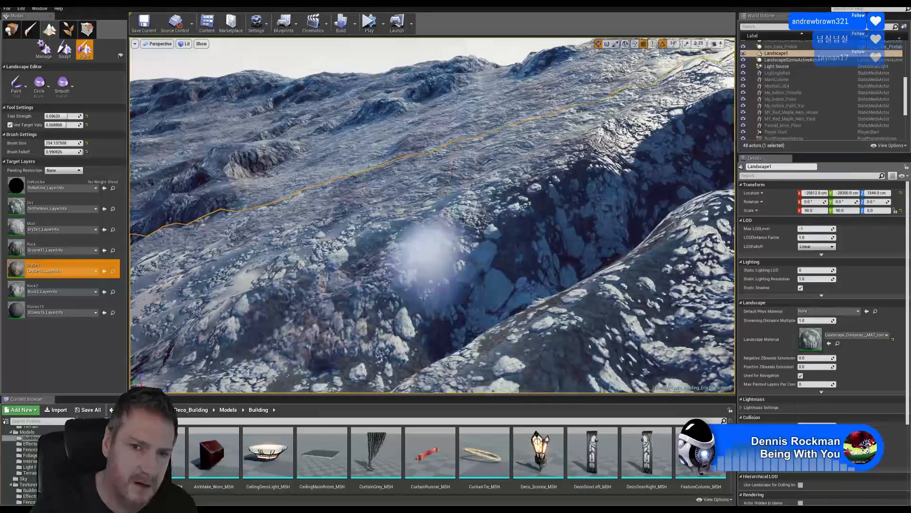
{"action": "right_click_drag", "start_coordinate": [428, 254], "coordinate": [413, 260]}
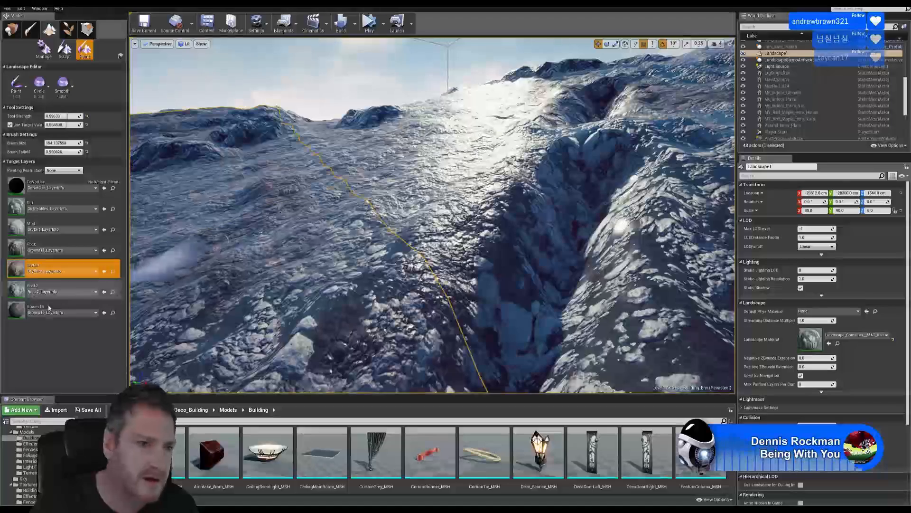
Paint the Rock2 layer over the pale stones inside the ravine and along its inner walls
{"action": "left_click", "coordinate": [44, 287]}
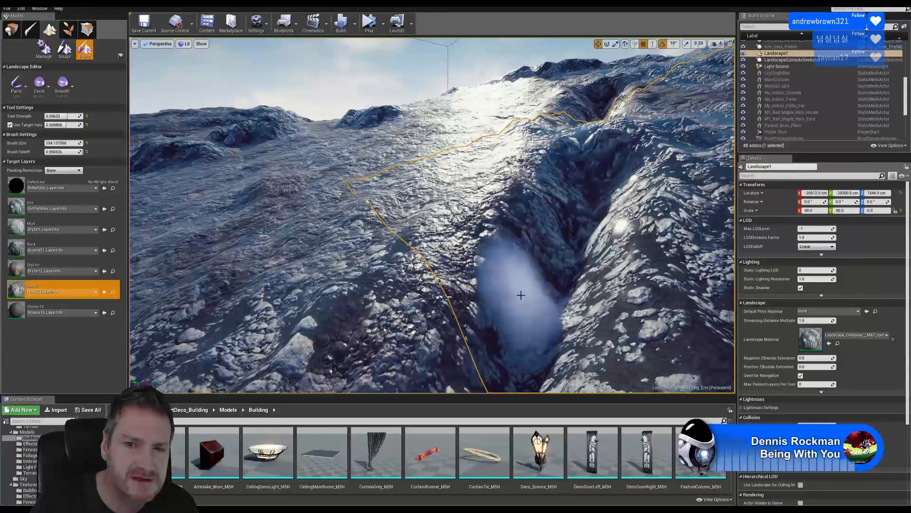
{"action": "mouse_move", "coordinate": [517, 307]}
{"action": "left_mouse_down"}
{"action": "mouse_move", "coordinate": [503, 342]}
{"action": "mouse_move", "coordinate": [503, 332]}
{"action": "left_mouse_up"}
{"action": "mouse_move", "coordinate": [574, 199]}
{"action": "right_mouse_down"}
{"action": "mouse_move", "coordinate": [589, 213]}
{"action": "mouse_move", "coordinate": [565, 220]}
{"action": "mouse_move", "coordinate": [572, 237]}
{"action": "right_mouse_up"}
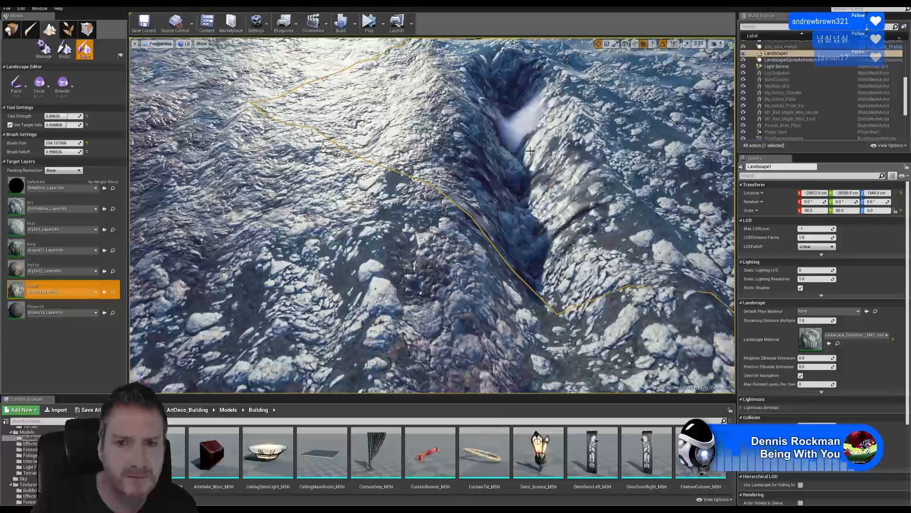
{"action": "right_click_drag", "start_coordinate": [588, 272], "coordinate": [579, 273]}
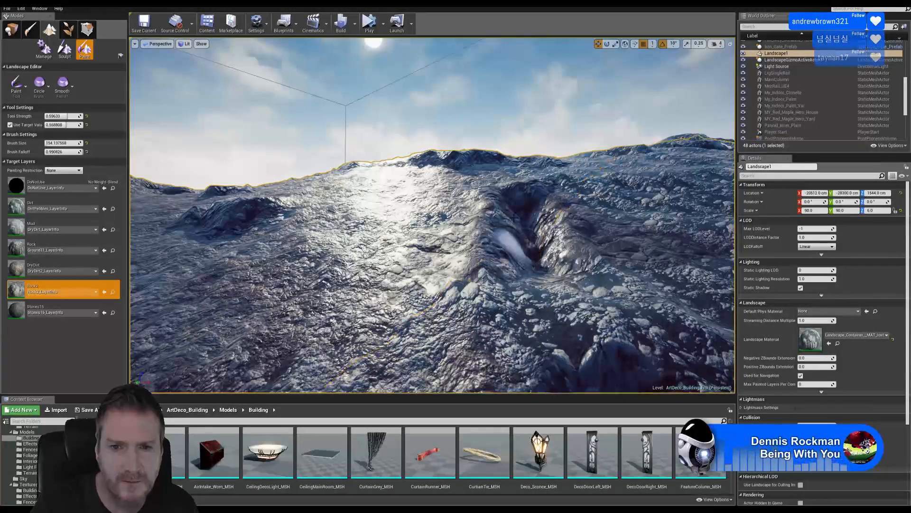
{"action": "right_click_drag", "start_coordinate": [530, 230], "coordinate": [503, 233]}
Paint the Stones15 layer along the stony edge of the ravine bordering the boulder-covered slope
{"action": "left_click", "coordinate": [62, 269]}
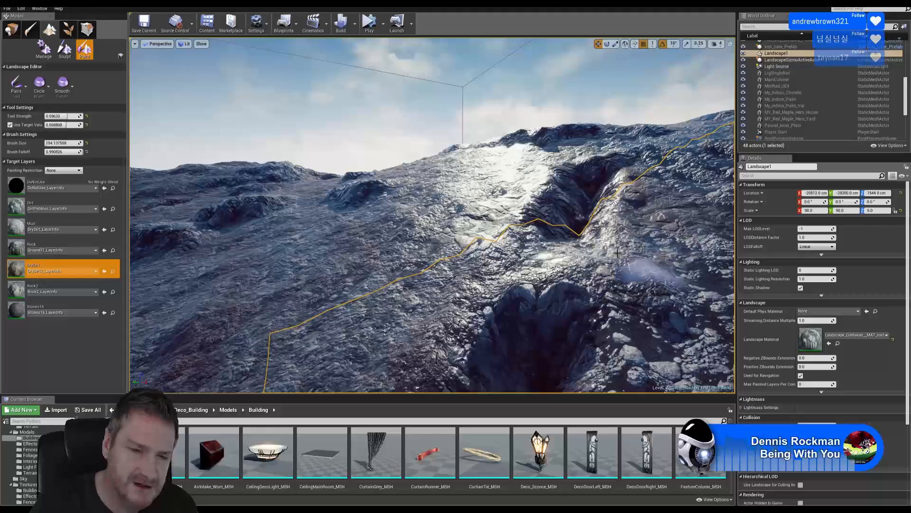
{"action": "mouse_move", "coordinate": [597, 242]}
{"action": "right_mouse_down"}
{"action": "mouse_move", "coordinate": [580, 248]}
{"action": "mouse_move", "coordinate": [588, 252]}
{"action": "mouse_move", "coordinate": [530, 313]}
{"action": "right_mouse_up"}
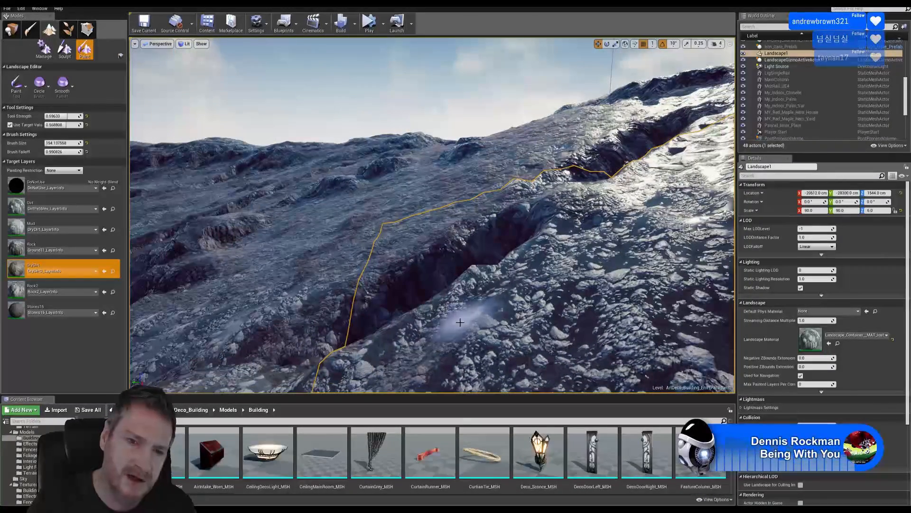
{"action": "left_click", "coordinate": [116, 314]}
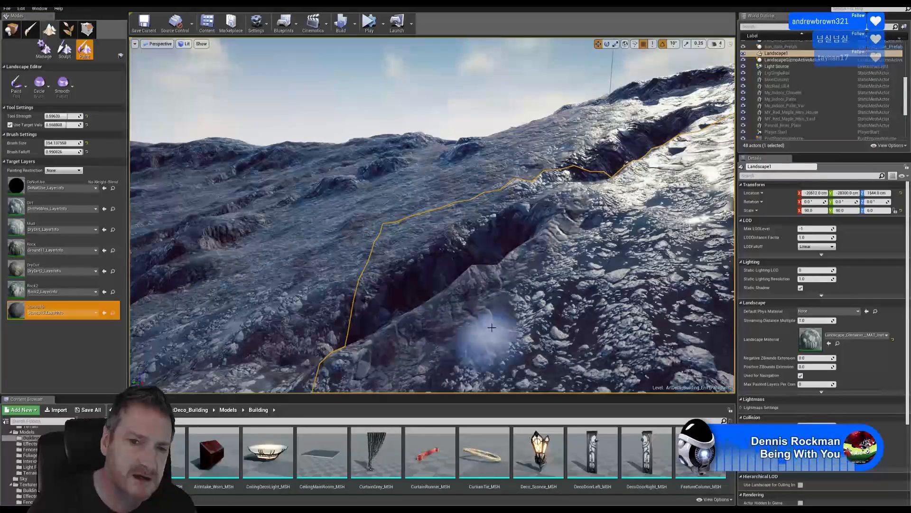
{"action": "mouse_move", "coordinate": [389, 346]}
{"action": "right_mouse_down"}
{"action": "mouse_move", "coordinate": [412, 378]}
{"action": "mouse_move", "coordinate": [456, 375]}
{"action": "right_mouse_up"}
{"action": "mouse_move", "coordinate": [395, 346]}
{"action": "left_mouse_down"}
{"action": "mouse_move", "coordinate": [291, 342]}
{"action": "mouse_move", "coordinate": [271, 383]}
{"action": "left_mouse_up"}
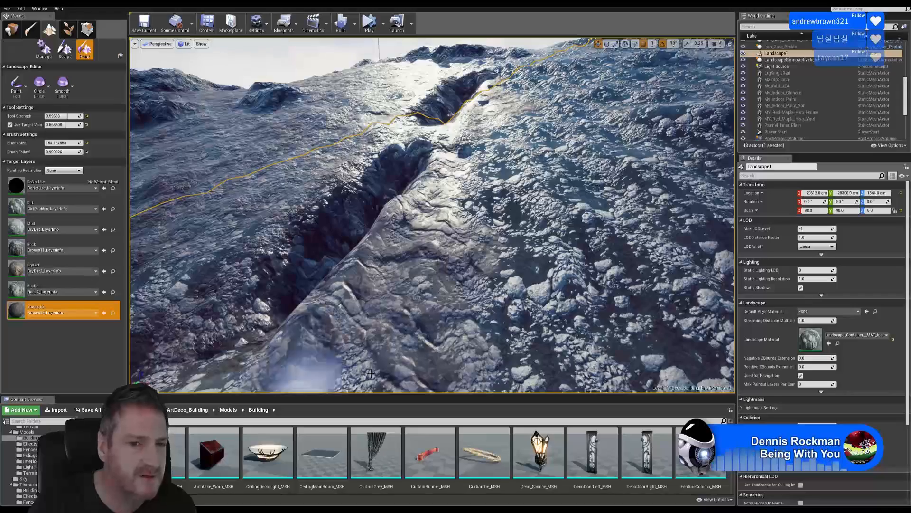
Blend the Stones15 and Rock2 layers across both banks and around the shallow end of the ravine
{"action": "right_click_drag", "start_coordinate": [463, 375], "coordinate": [341, 356]}
{"action": "right_click_drag", "start_coordinate": [523, 206], "coordinate": [514, 207]}
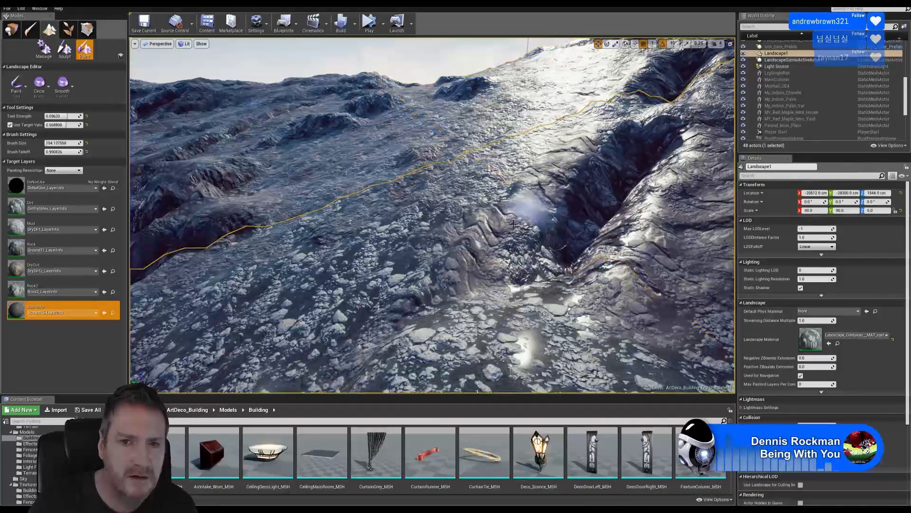
{"action": "right_click_drag", "start_coordinate": [521, 196], "coordinate": [593, 237]}
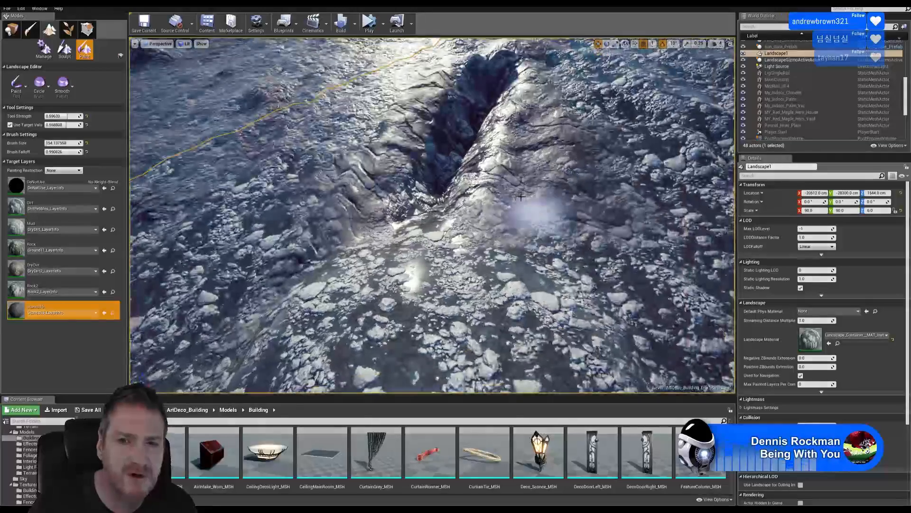
{"action": "mouse_move", "coordinate": [521, 196]}
{"action": "left_mouse_down"}
{"action": "mouse_move", "coordinate": [615, 228]}
{"action": "mouse_move", "coordinate": [545, 214]}
{"action": "left_mouse_up"}
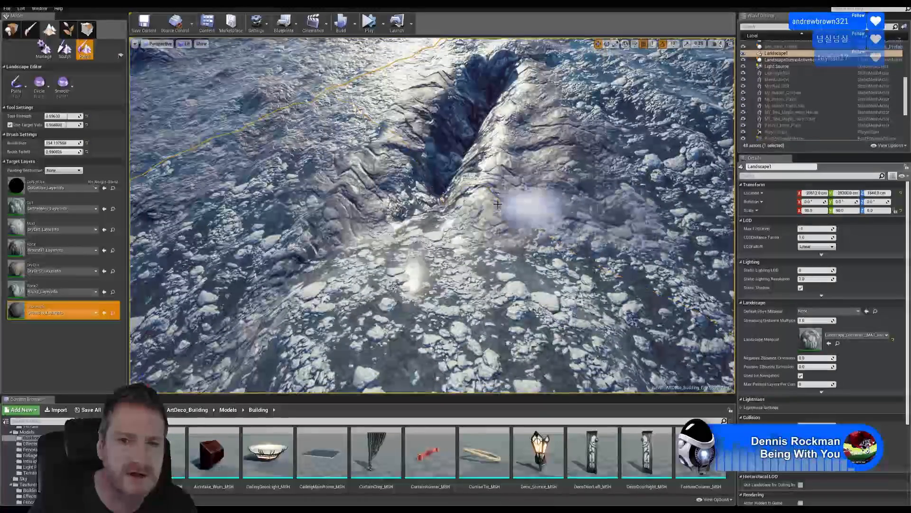
{"action": "left_click", "coordinate": [54, 284]}
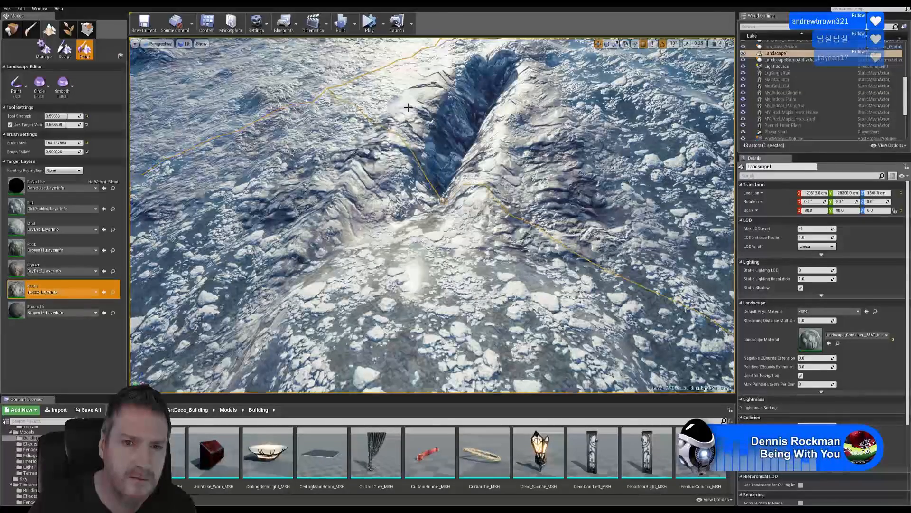
{"action": "mouse_move", "coordinate": [414, 114]}
{"action": "right_mouse_down"}
{"action": "mouse_move", "coordinate": [357, 112]}
{"action": "mouse_move", "coordinate": [419, 122]}
{"action": "mouse_move", "coordinate": [380, 119]}
{"action": "right_mouse_up"}
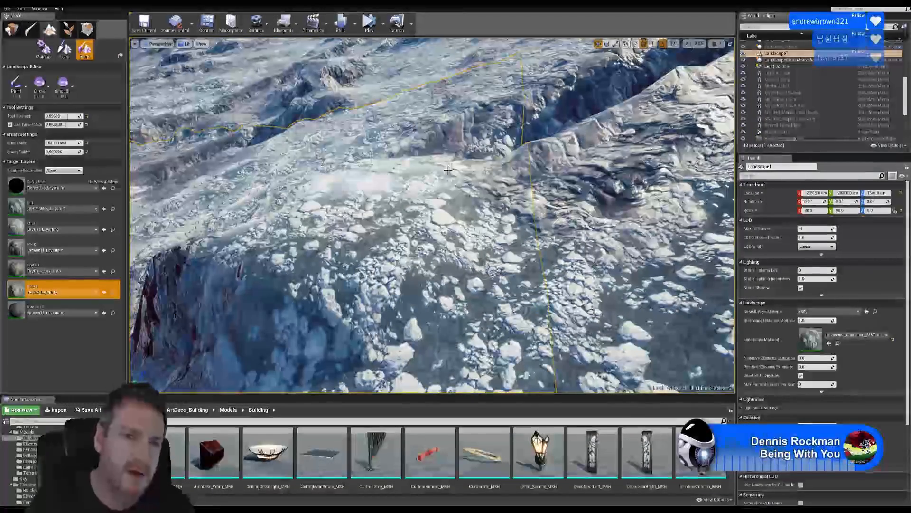
Paint the DryDirt layer over the loose stones on top of the rounded mound beyond the ravine's end
{"action": "left_click", "coordinate": [47, 255]}
{"action": "left_click", "coordinate": [47, 263]}
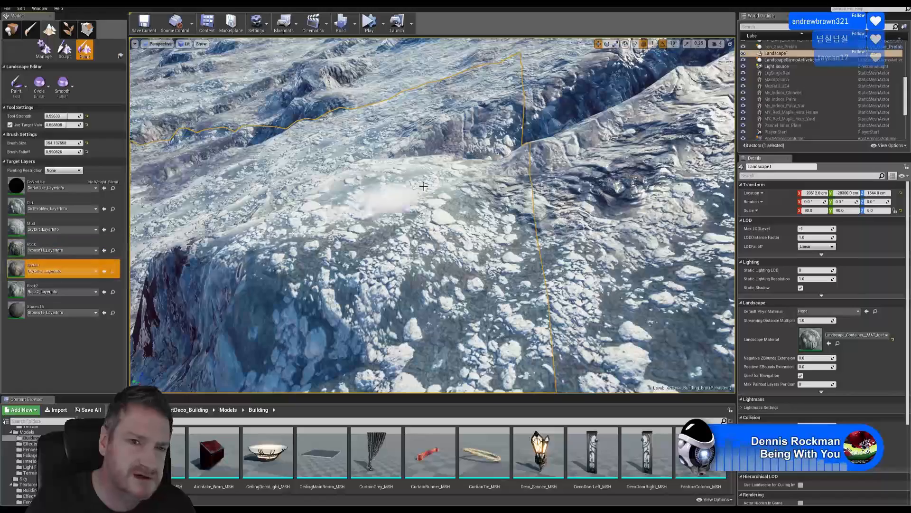
{"action": "left_click_drag", "start_coordinate": [294, 271], "coordinate": [336, 208]}
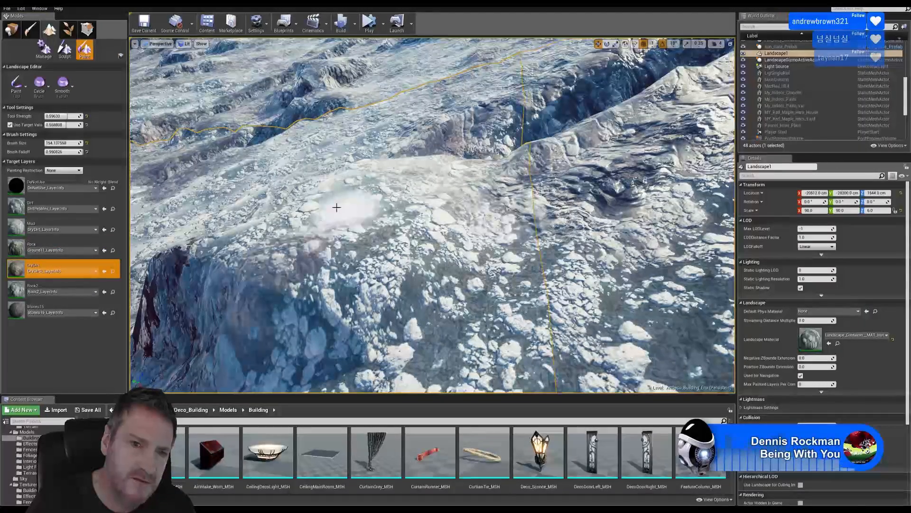
{"action": "mouse_move", "coordinate": [409, 210]}
{"action": "left_mouse_down"}
{"action": "mouse_move", "coordinate": [387, 270]}
{"action": "mouse_move", "coordinate": [413, 309]}
{"action": "mouse_move", "coordinate": [539, 230]}
{"action": "mouse_move", "coordinate": [538, 320]}
{"action": "mouse_move", "coordinate": [656, 244]}
{"action": "mouse_move", "coordinate": [470, 195]}
{"action": "mouse_move", "coordinate": [346, 184]}
{"action": "mouse_move", "coordinate": [509, 173]}
{"action": "mouse_move", "coordinate": [475, 207]}
{"action": "left_mouse_up"}
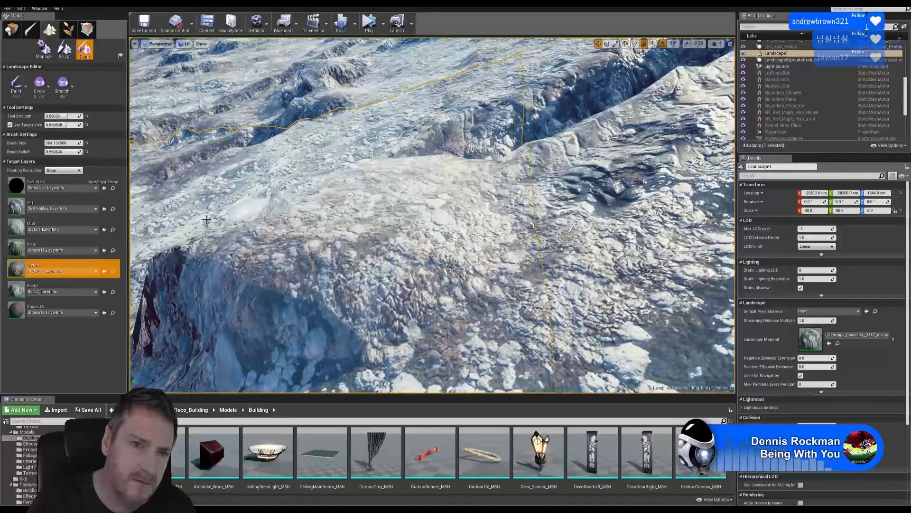
Blend the Mud and DryDirt layers across the top and upper edge of the rounded mound
{"action": "left_click", "coordinate": [42, 229]}
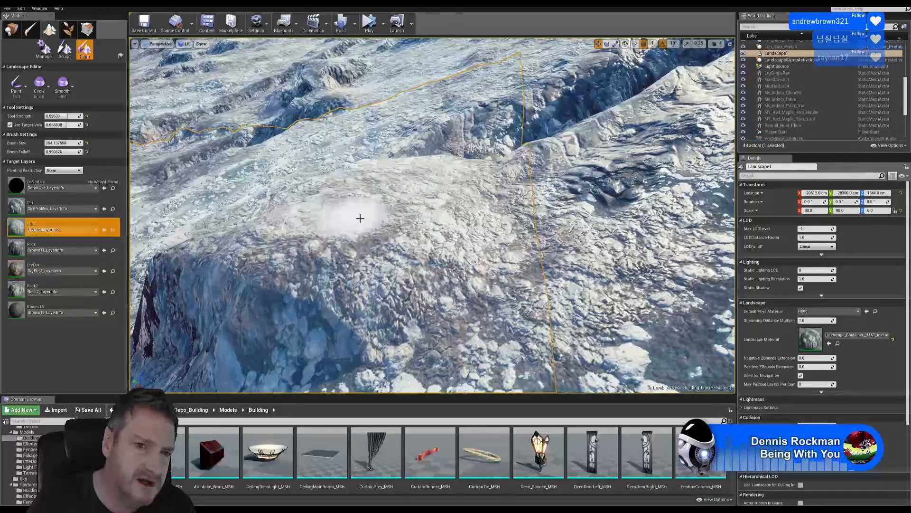
{"action": "mouse_move", "coordinate": [360, 217]}
{"action": "left_mouse_down"}
{"action": "mouse_move", "coordinate": [275, 240]}
{"action": "mouse_move", "coordinate": [409, 260]}
{"action": "left_mouse_up"}
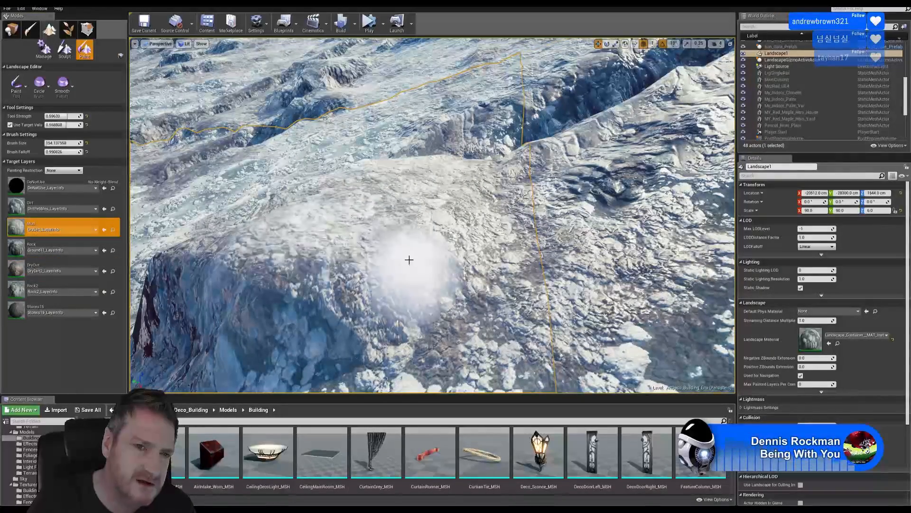
{"action": "left_click", "coordinate": [70, 262]}
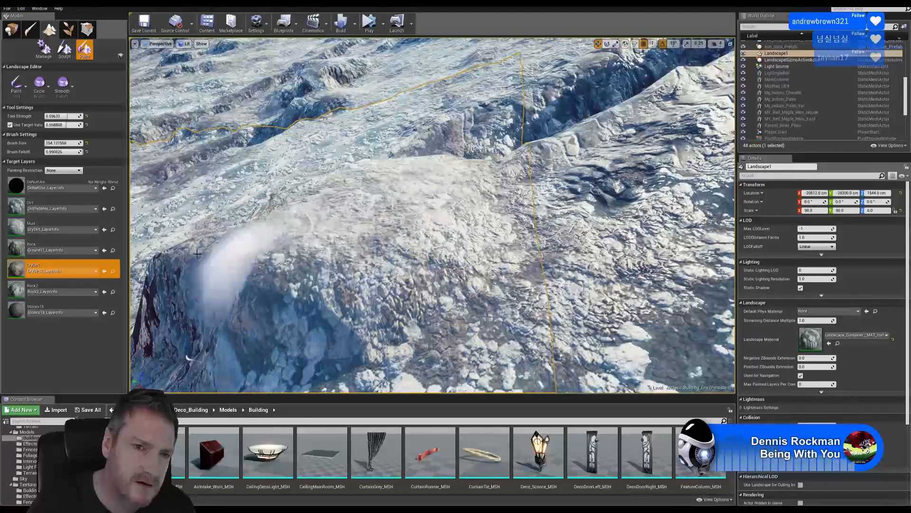
{"action": "left_click", "coordinate": [51, 228]}
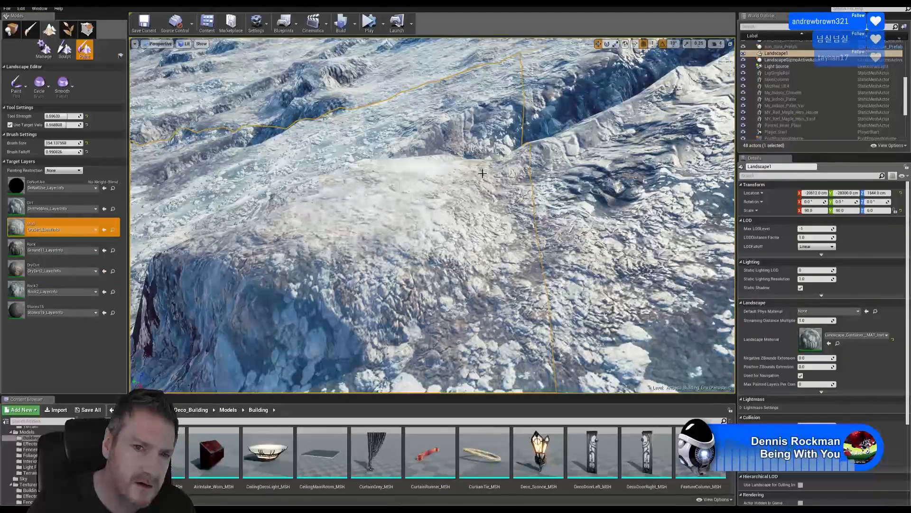
Paint the Rock layer over the top and upper slope of the rounded mound
{"action": "left_click", "coordinate": [41, 245]}
{"action": "mouse_move", "coordinate": [375, 241]}
{"action": "left_mouse_down"}
{"action": "mouse_move", "coordinate": [266, 262]}
{"action": "mouse_move", "coordinate": [319, 252]}
{"action": "left_mouse_up"}
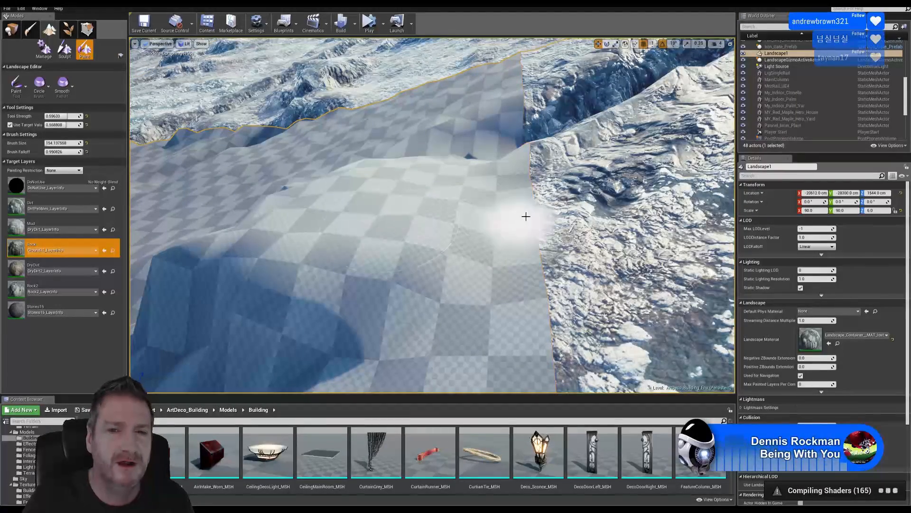
{"action": "right_click_drag", "start_coordinate": [412, 171], "coordinate": [328, 164]}
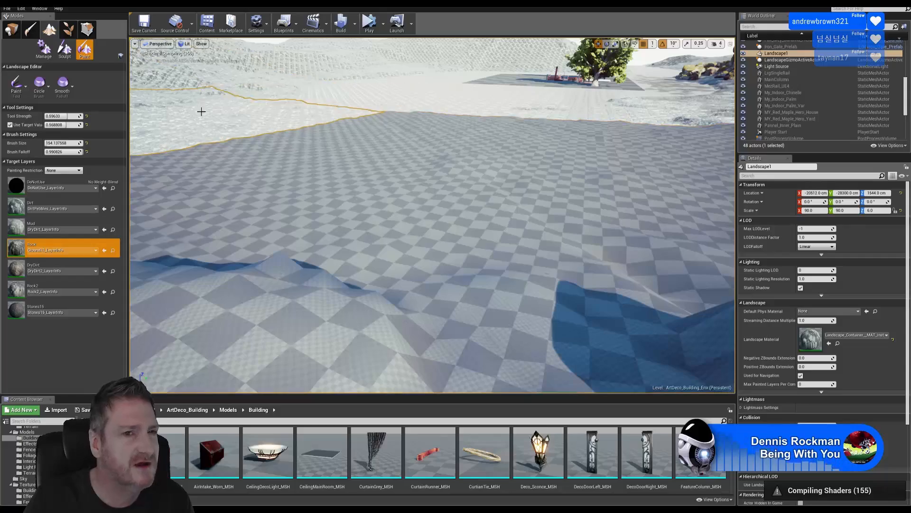
{"action": "right_click_drag", "start_coordinate": [480, 181], "coordinate": [579, 200]}
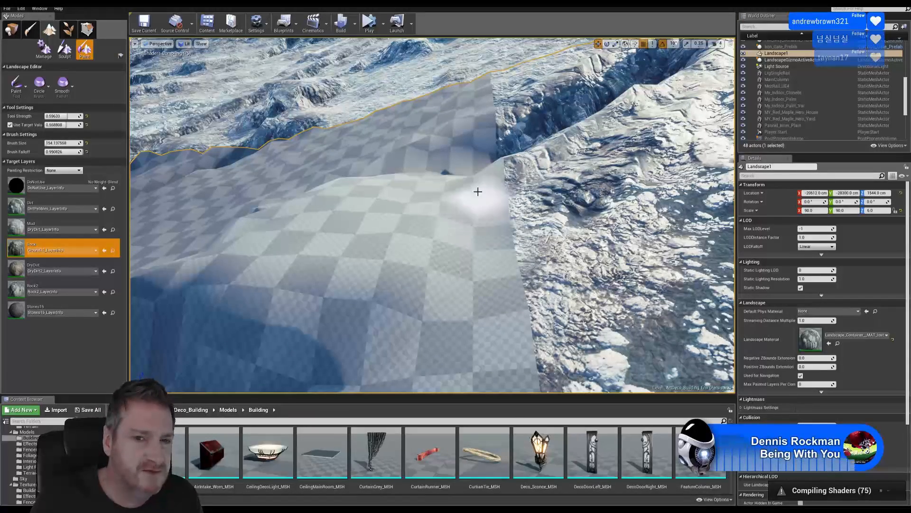
{"action": "mouse_move", "coordinate": [442, 155]}
{"action": "right_mouse_down"}
{"action": "mouse_move", "coordinate": [351, 181]}
{"action": "mouse_move", "coordinate": [189, 125]}
{"action": "right_mouse_up"}
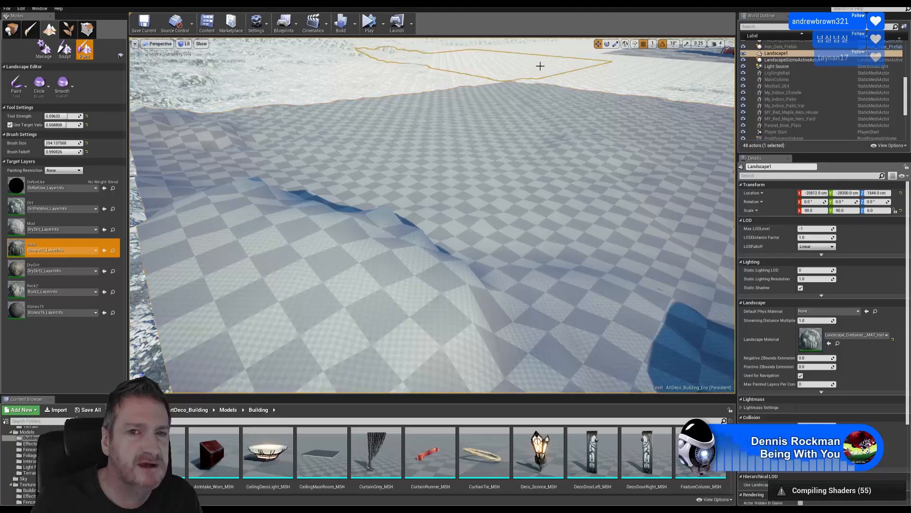
{"action": "right_click_drag", "start_coordinate": [397, 82], "coordinate": [421, 58]}
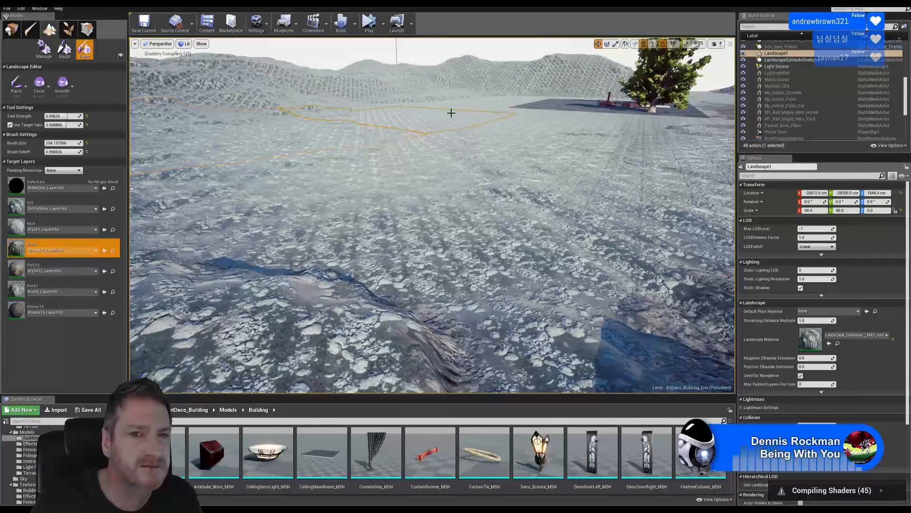
{"action": "right_click_drag", "start_coordinate": [493, 184], "coordinate": [581, 202]}
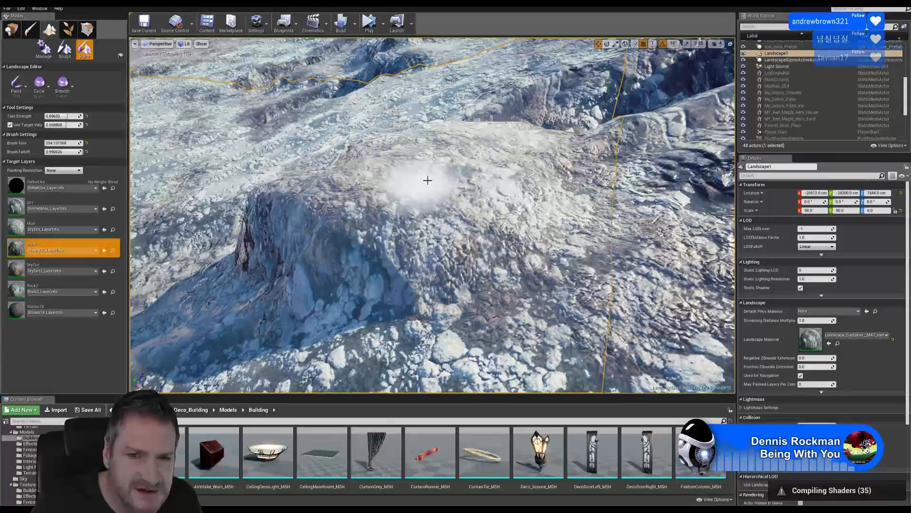
{"action": "left_click_drag", "start_coordinate": [523, 214], "coordinate": [558, 187]}
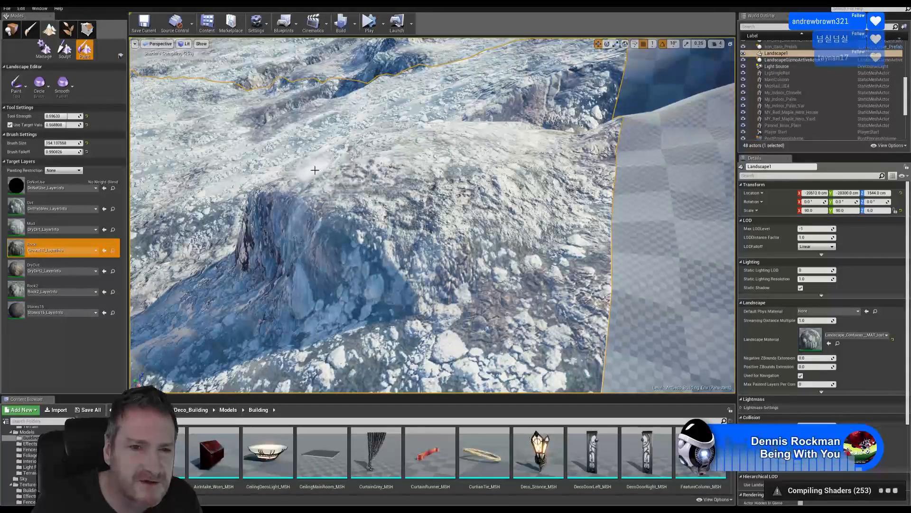
Paint the Rock2 layer down the steep shaded cliff faces of the mound
{"action": "mouse_move", "coordinate": [315, 170]}
{"action": "right_mouse_down"}
{"action": "mouse_move", "coordinate": [370, 190]}
{"action": "mouse_move", "coordinate": [284, 195]}
{"action": "right_mouse_up"}
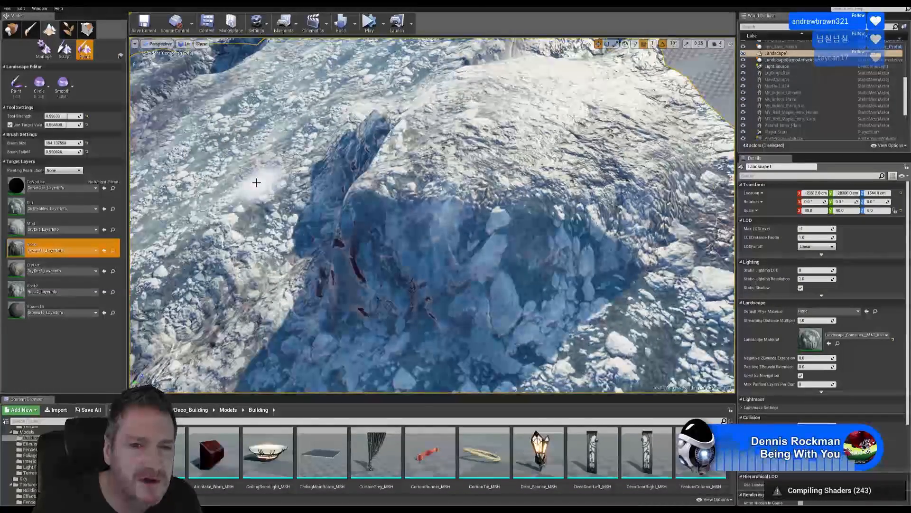
{"action": "left_click", "coordinate": [56, 285]}
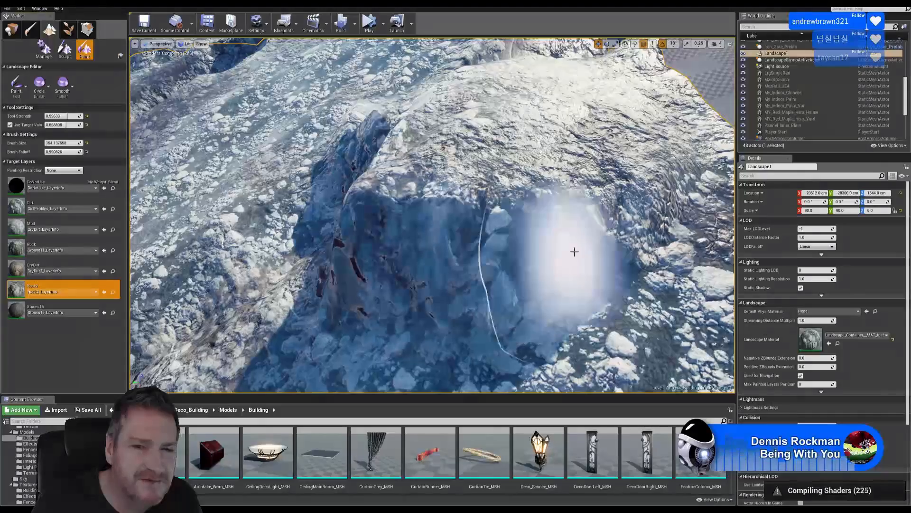
{"action": "mouse_move", "coordinate": [575, 251]}
{"action": "left_mouse_down"}
{"action": "mouse_move", "coordinate": [427, 270]}
{"action": "mouse_move", "coordinate": [655, 240]}
{"action": "mouse_move", "coordinate": [432, 271]}
{"action": "mouse_move", "coordinate": [450, 268]}
{"action": "left_mouse_up"}
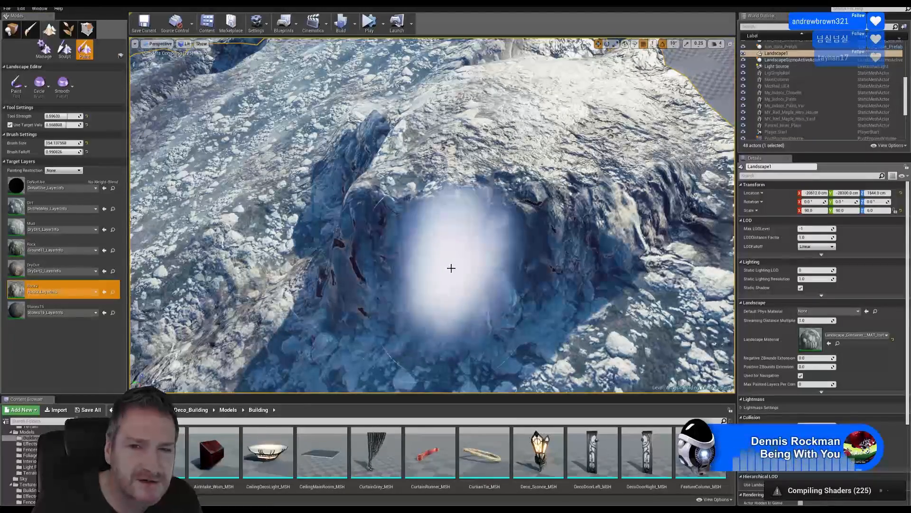
{"action": "mouse_move", "coordinate": [451, 268]}
{"action": "right_mouse_down"}
{"action": "mouse_move", "coordinate": [446, 261]}
{"action": "mouse_move", "coordinate": [379, 276]}
{"action": "mouse_move", "coordinate": [451, 264]}
{"action": "mouse_move", "coordinate": [442, 233]}
{"action": "right_mouse_up"}
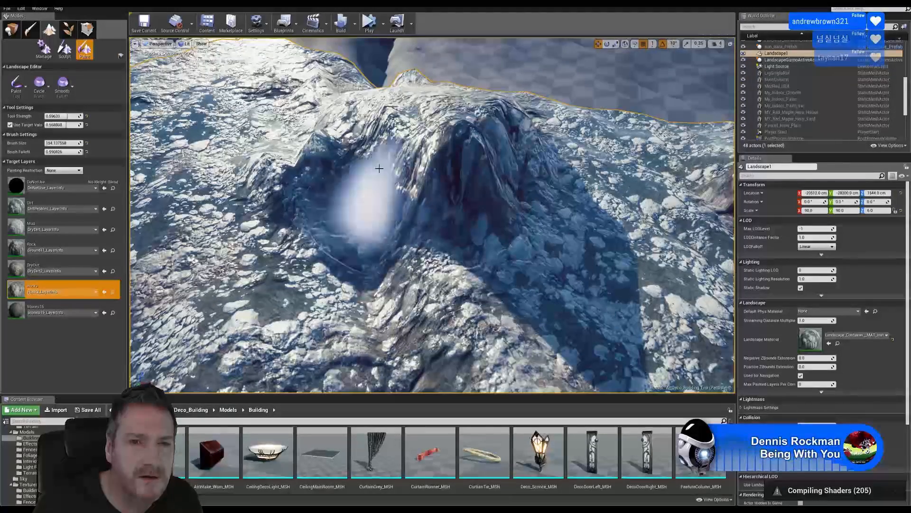
Paint the Rock layer over the hollow, the ridge and the shaded stony ground at the foot of the mound's cliffs
{"action": "left_click", "coordinate": [55, 248]}
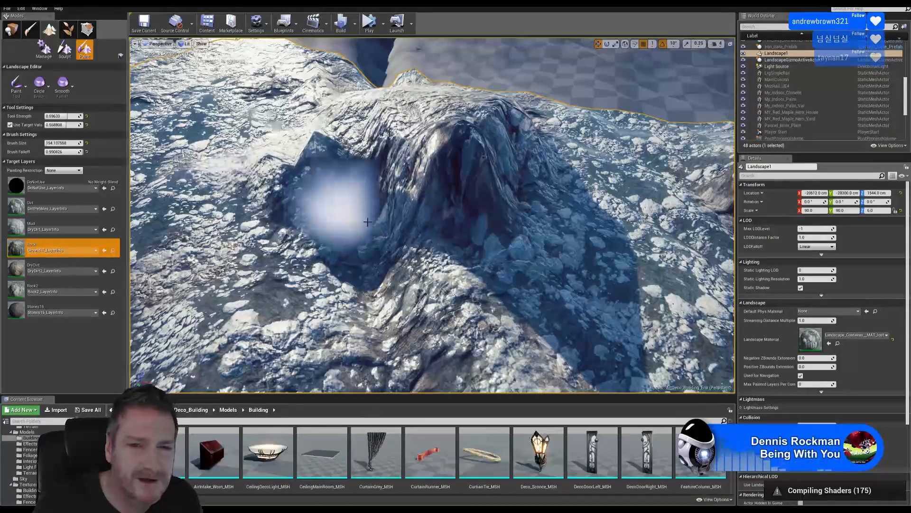
{"action": "mouse_move", "coordinate": [530, 392]}
{"action": "left_mouse_down"}
{"action": "mouse_move", "coordinate": [505, 336]}
{"action": "mouse_move", "coordinate": [447, 288]}
{"action": "left_mouse_up"}
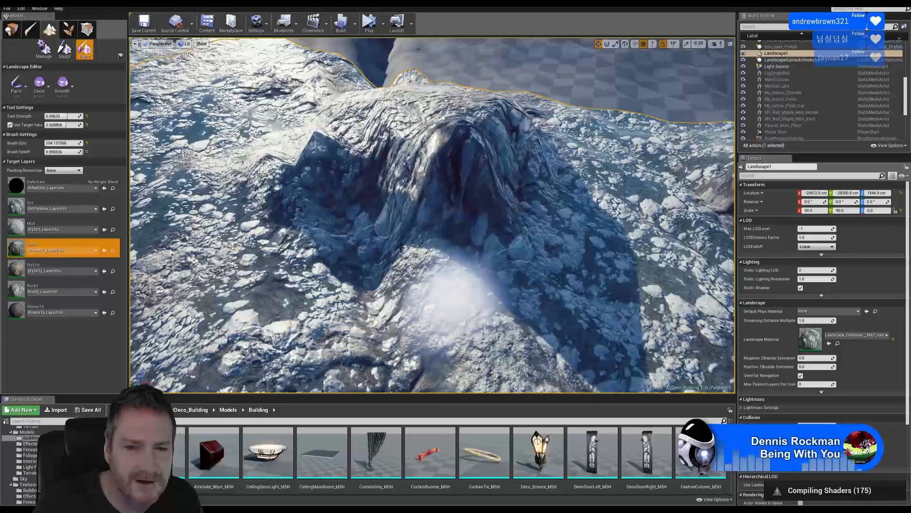
{"action": "mouse_move", "coordinate": [401, 247]}
{"action": "left_mouse_down"}
{"action": "mouse_move", "coordinate": [523, 309]}
{"action": "mouse_move", "coordinate": [539, 157]}
{"action": "mouse_move", "coordinate": [536, 235]}
{"action": "mouse_move", "coordinate": [366, 266]}
{"action": "mouse_move", "coordinate": [306, 238]}
{"action": "mouse_move", "coordinate": [319, 270]}
{"action": "mouse_move", "coordinate": [332, 255]}
{"action": "mouse_move", "coordinate": [223, 299]}
{"action": "mouse_move", "coordinate": [339, 280]}
{"action": "left_mouse_up"}
{"action": "mouse_move", "coordinate": [340, 280]}
{"action": "right_mouse_down"}
{"action": "mouse_move", "coordinate": [429, 281]}
{"action": "mouse_move", "coordinate": [340, 284]}
{"action": "right_mouse_up"}
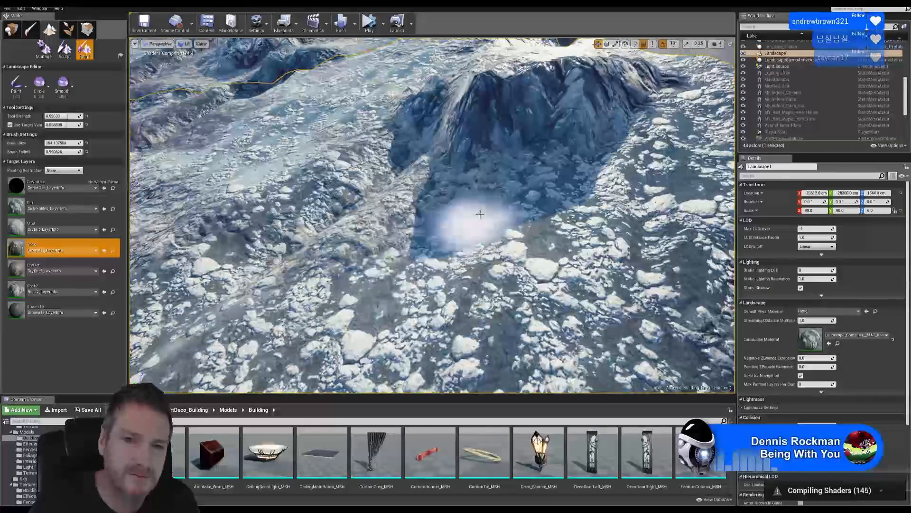
{"action": "mouse_move", "coordinate": [480, 214]}
{"action": "left_mouse_down"}
{"action": "mouse_move", "coordinate": [488, 232]}
{"action": "mouse_move", "coordinate": [575, 193]}
{"action": "mouse_move", "coordinate": [622, 161]}
{"action": "mouse_move", "coordinate": [617, 134]}
{"action": "left_mouse_up"}
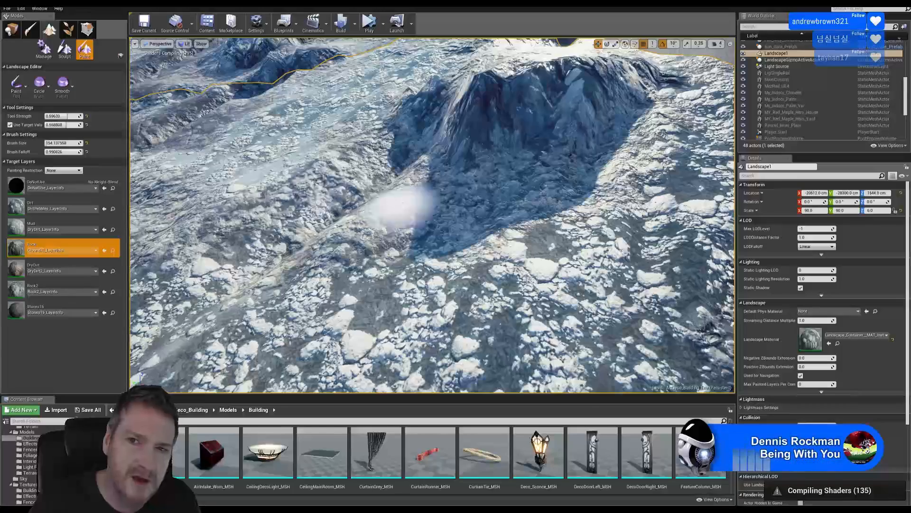
{"action": "mouse_move", "coordinate": [399, 207]}
{"action": "right_mouse_down"}
{"action": "mouse_move", "coordinate": [427, 205]}
{"action": "mouse_move", "coordinate": [360, 171]}
{"action": "mouse_move", "coordinate": [327, 173]}
{"action": "right_mouse_up"}
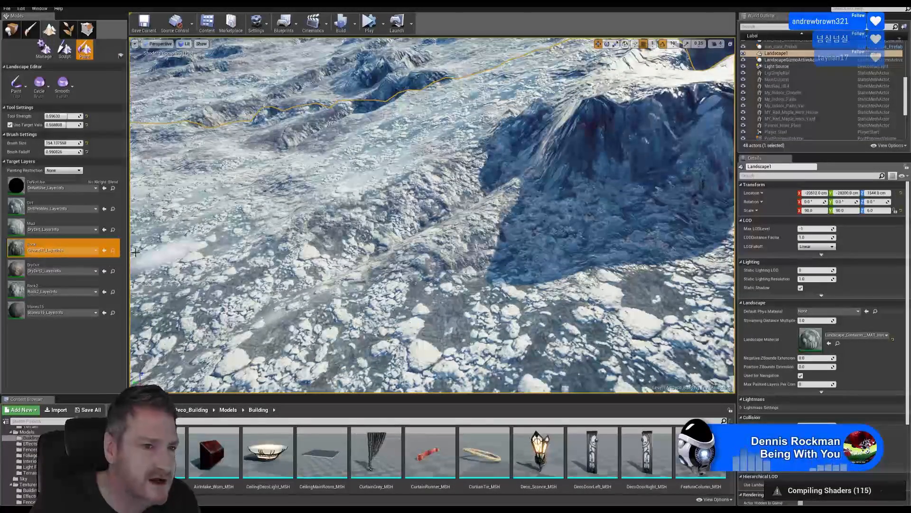
Paint the DryDirt layer over the open slope beside the shaded cliffs and along the adjoining stony ridge
{"action": "left_click", "coordinate": [58, 267]}
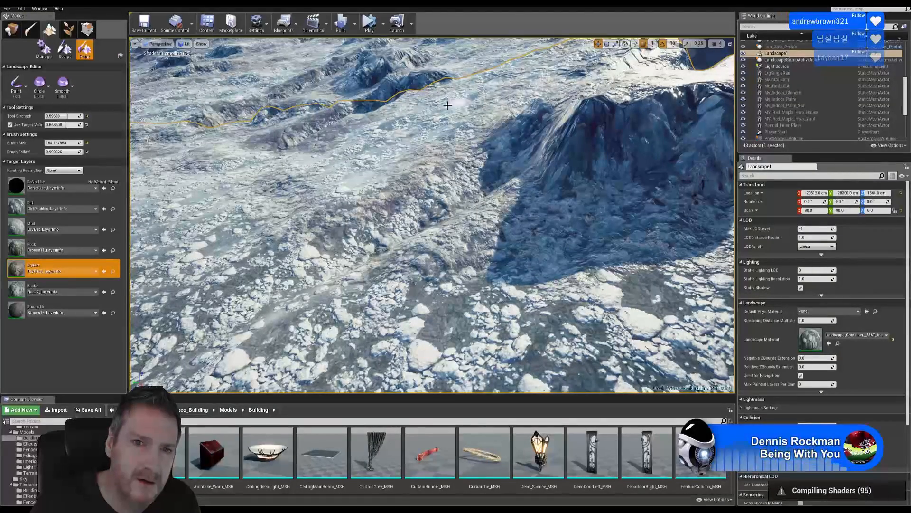
{"action": "right_click_drag", "start_coordinate": [497, 105], "coordinate": [591, 106]}
{"action": "key", "text": "w"}
{"action": "right_click_drag", "start_coordinate": [428, 175], "coordinate": [427, 176]}
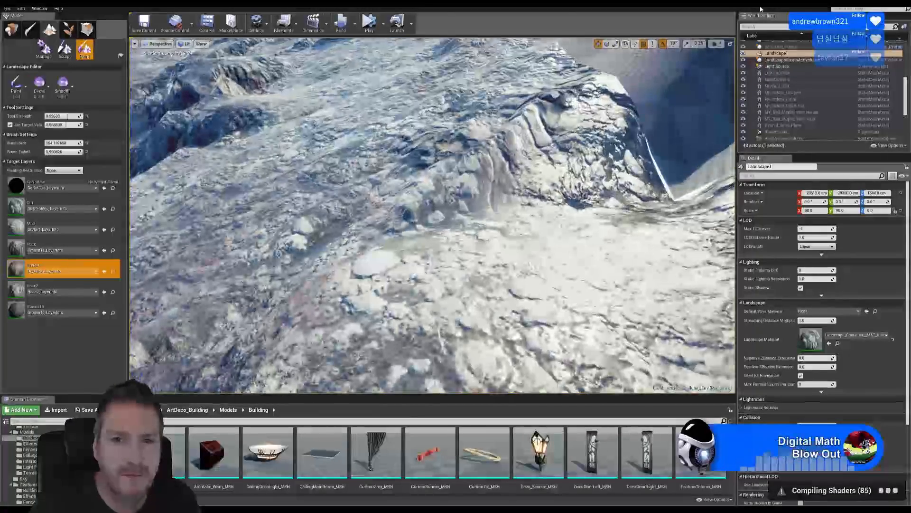
Paint the Rock layer over the stony ridge and the slopes around the narrow ravine
{"action": "left_click", "coordinate": [67, 249]}
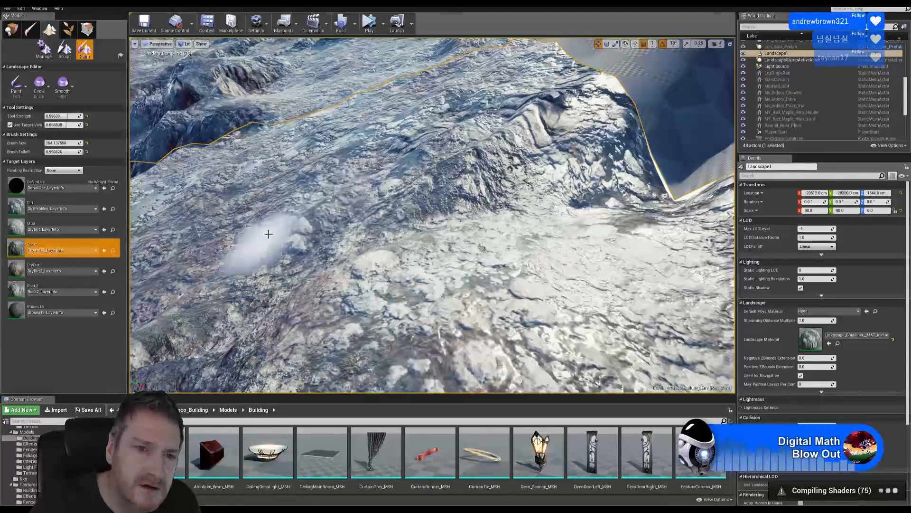
{"action": "right_click_drag", "start_coordinate": [353, 139], "coordinate": [398, 128]}
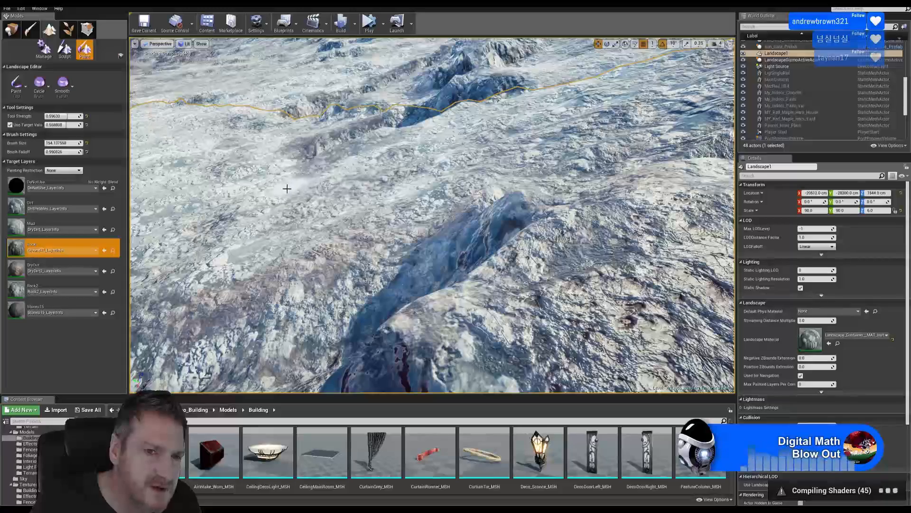
Paint the Rock layer across the flat top and upper rim of the steep-sided mound
{"action": "mouse_move", "coordinate": [319, 199]}
{"action": "right_mouse_down"}
{"action": "mouse_move", "coordinate": [284, 189]}
{"action": "mouse_move", "coordinate": [273, 202]}
{"action": "mouse_move", "coordinate": [301, 196]}
{"action": "right_mouse_up"}
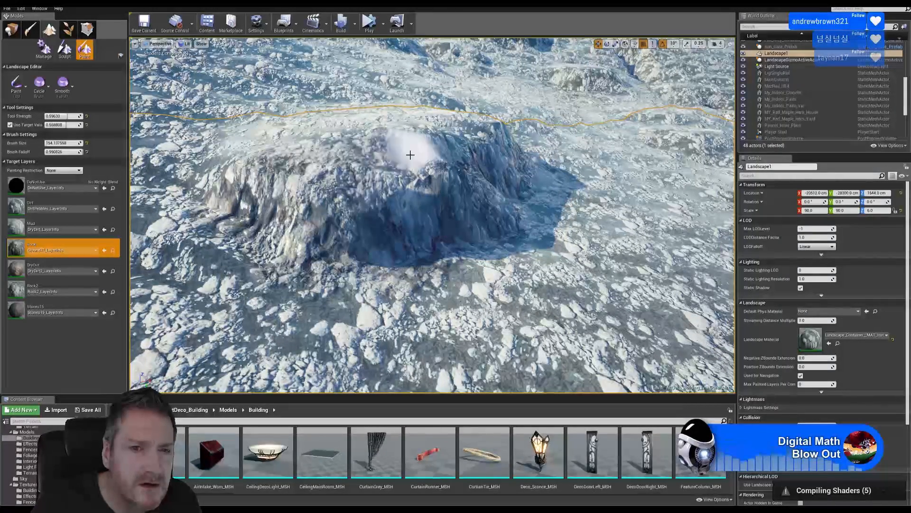
{"action": "mouse_move", "coordinate": [390, 158]}
{"action": "right_mouse_down"}
{"action": "mouse_move", "coordinate": [380, 159]}
{"action": "mouse_move", "coordinate": [404, 158]}
{"action": "mouse_move", "coordinate": [391, 159]}
{"action": "right_mouse_up"}
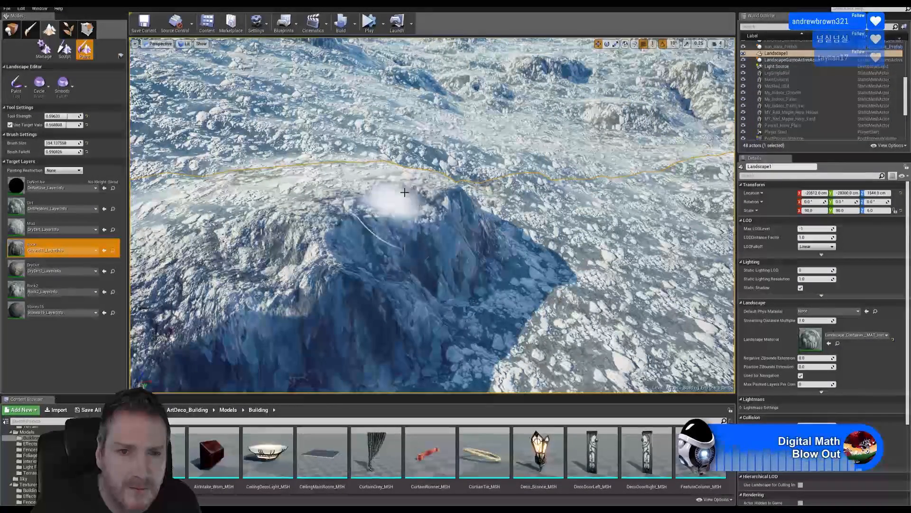
{"action": "left_click_drag", "start_coordinate": [414, 180], "coordinate": [192, 207]}
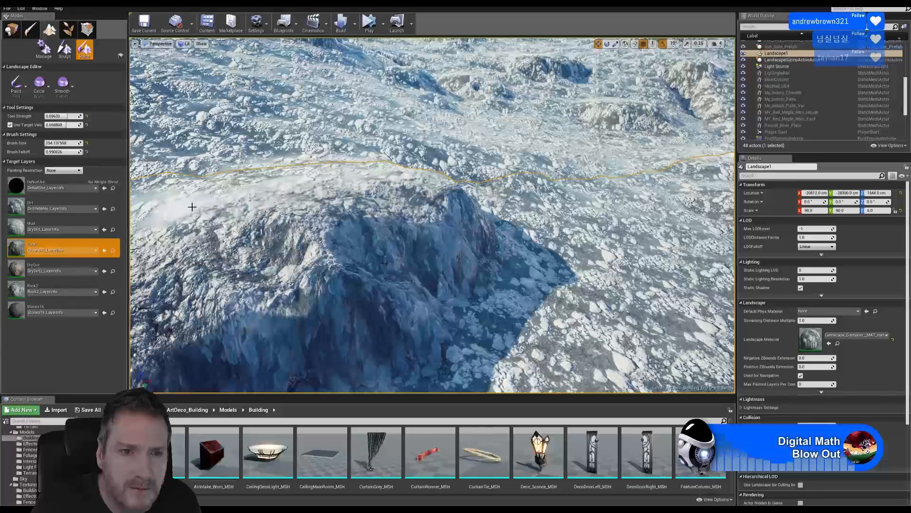
Paint the Rock2 layer down the mound's steep shaded cliff face and the Rock layer over the stony shoulder beside it
{"action": "right_click_drag", "start_coordinate": [306, 196], "coordinate": [228, 202]}
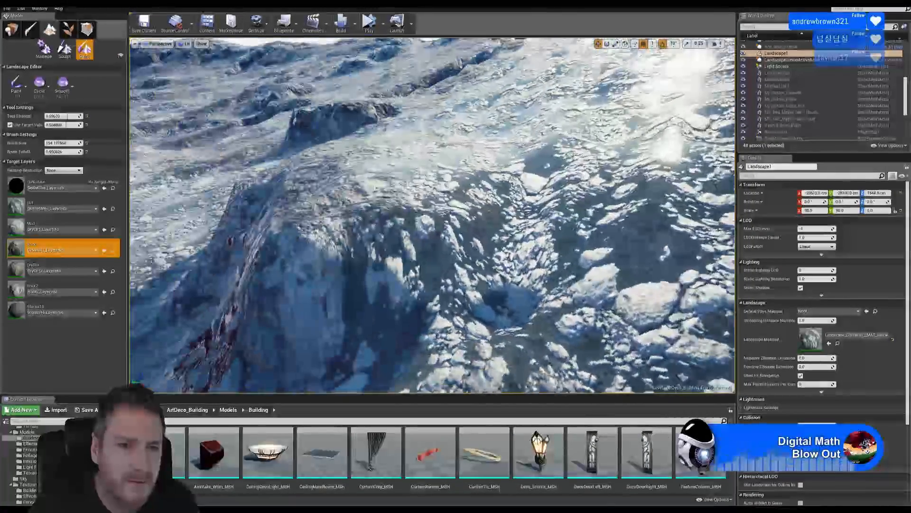
{"action": "left_click", "coordinate": [44, 283]}
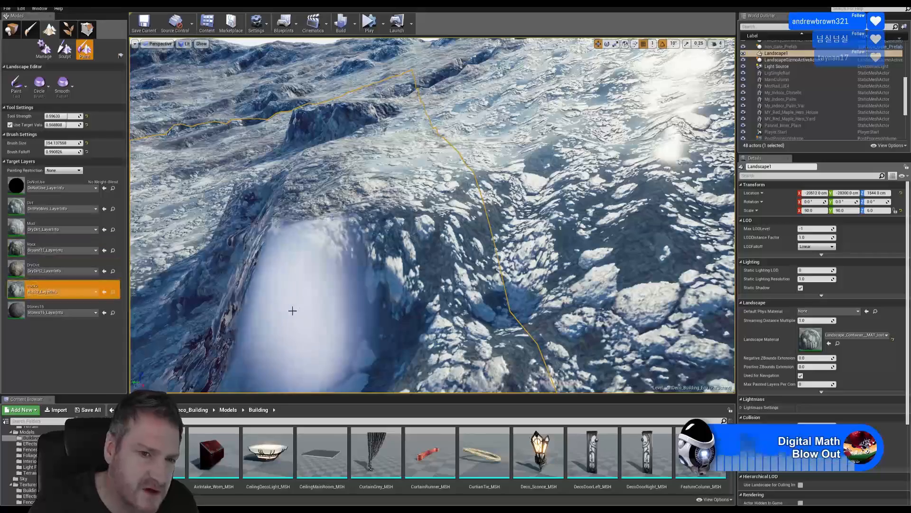
{"action": "mouse_move", "coordinate": [291, 309]}
{"action": "left_mouse_down"}
{"action": "mouse_move", "coordinate": [421, 284]}
{"action": "mouse_move", "coordinate": [481, 230]}
{"action": "left_mouse_up"}
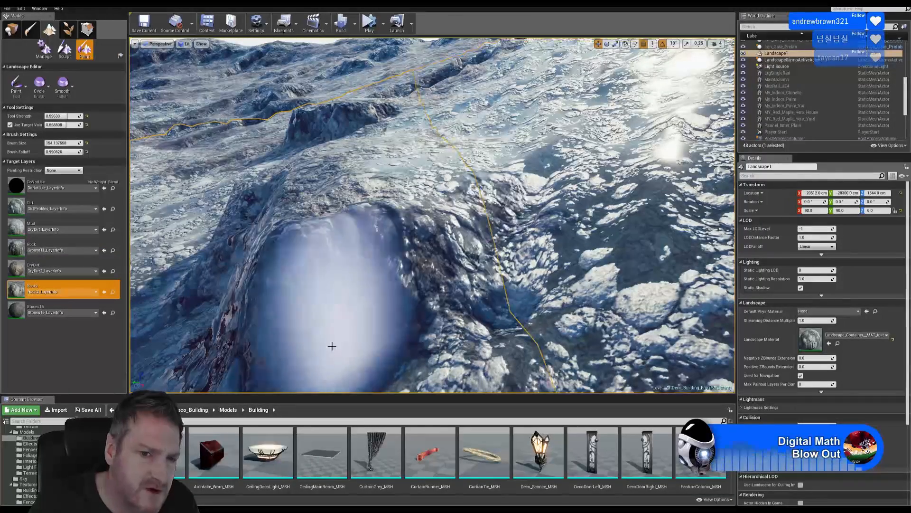
{"action": "left_click", "coordinate": [45, 248]}
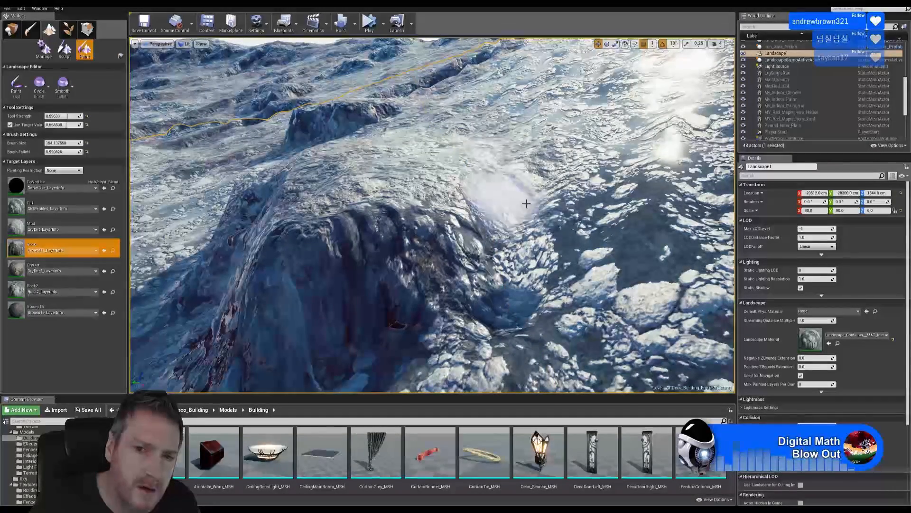
{"action": "key", "text": "s"}
{"action": "mouse_move", "coordinate": [527, 203]}
{"action": "right_mouse_down"}
{"action": "mouse_move", "coordinate": [510, 207]}
{"action": "mouse_move", "coordinate": [518, 210]}
{"action": "right_mouse_up"}
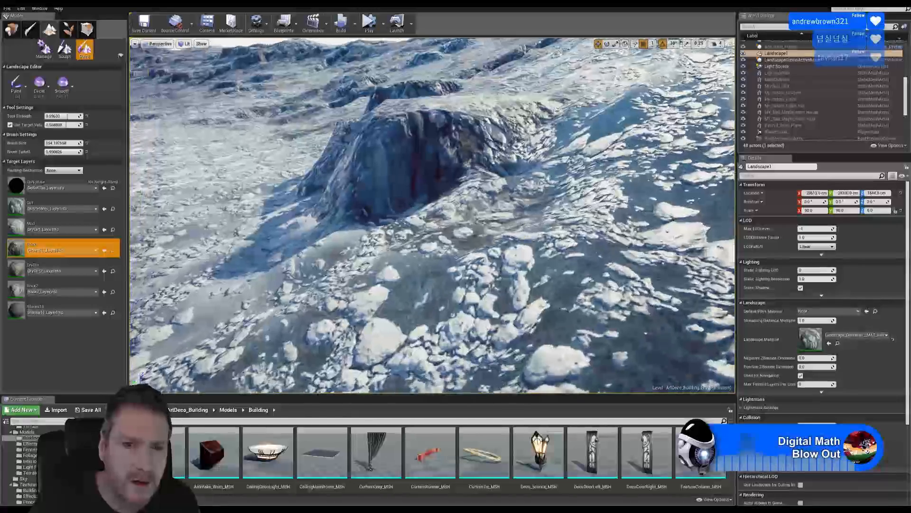
Paint the Rock2 layer over the stony slope beside the dark outcrop, and the Rock layer along the outcrop's base
{"action": "left_click", "coordinate": [51, 285]}
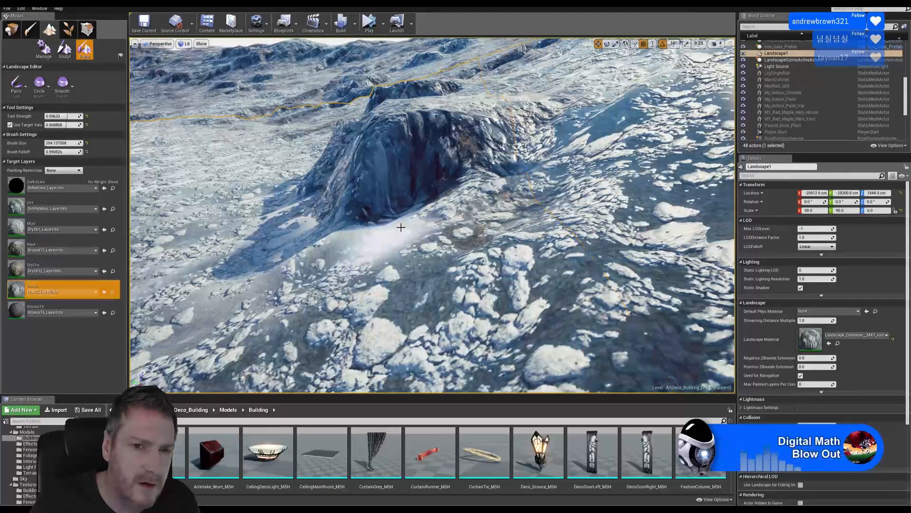
{"action": "mouse_move", "coordinate": [401, 228]}
{"action": "left_mouse_down"}
{"action": "mouse_move", "coordinate": [348, 243]}
{"action": "mouse_move", "coordinate": [495, 193]}
{"action": "mouse_move", "coordinate": [500, 241]}
{"action": "mouse_move", "coordinate": [624, 136]}
{"action": "mouse_move", "coordinate": [613, 107]}
{"action": "mouse_move", "coordinate": [561, 160]}
{"action": "left_mouse_up"}
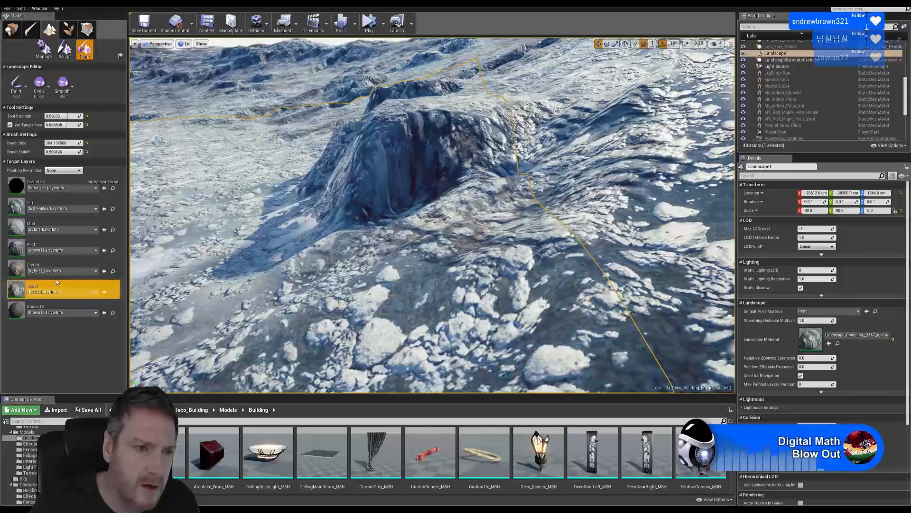
{"action": "left_click", "coordinate": [52, 246]}
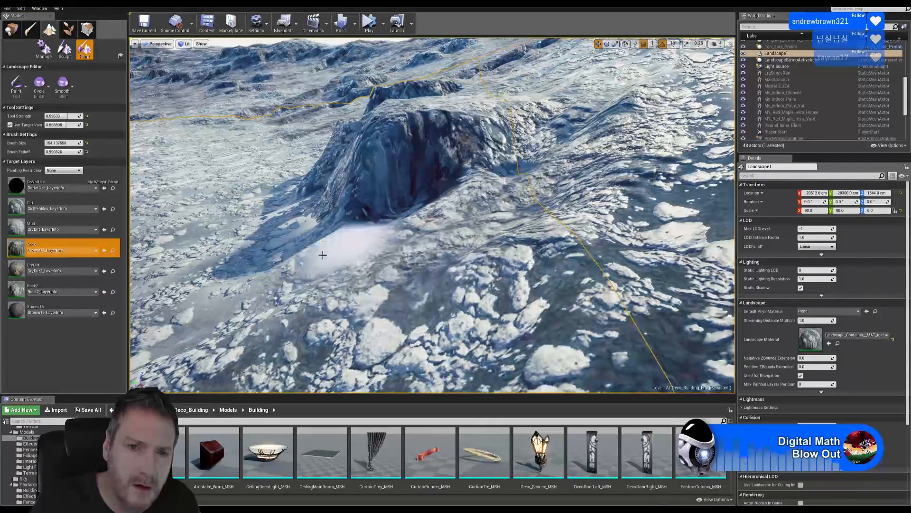
{"action": "mouse_move", "coordinate": [323, 255]}
{"action": "left_mouse_down"}
{"action": "mouse_move", "coordinate": [543, 304]}
{"action": "mouse_move", "coordinate": [590, 285]}
{"action": "mouse_move", "coordinate": [666, 164]}
{"action": "mouse_move", "coordinate": [491, 264]}
{"action": "mouse_move", "coordinate": [248, 349]}
{"action": "mouse_move", "coordinate": [293, 261]}
{"action": "mouse_move", "coordinate": [270, 236]}
{"action": "mouse_move", "coordinate": [299, 200]}
{"action": "mouse_move", "coordinate": [287, 238]}
{"action": "left_mouse_up"}
Paint the DryDirt layer over the bright stony slope beside and above the outcrop to break up the large stones
{"action": "mouse_move", "coordinate": [482, 262]}
{"action": "right_mouse_down"}
{"action": "mouse_move", "coordinate": [455, 252]}
{"action": "mouse_move", "coordinate": [546, 261]}
{"action": "right_mouse_up"}
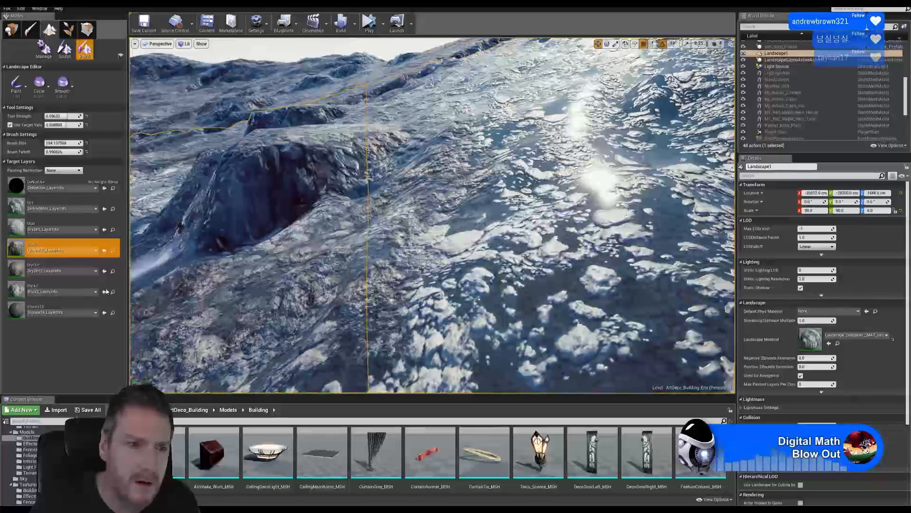
{"action": "left_click", "coordinate": [57, 269]}
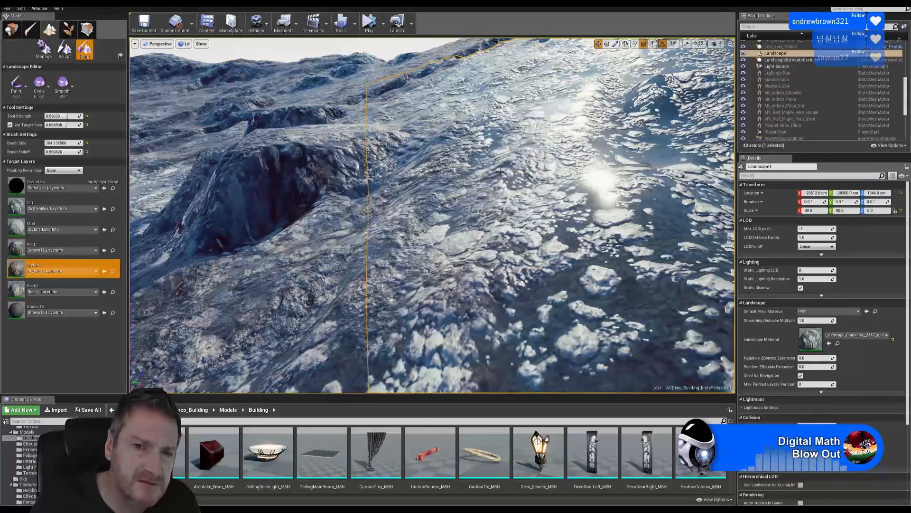
{"action": "left_click_drag", "start_coordinate": [500, 172], "coordinate": [552, 147]}
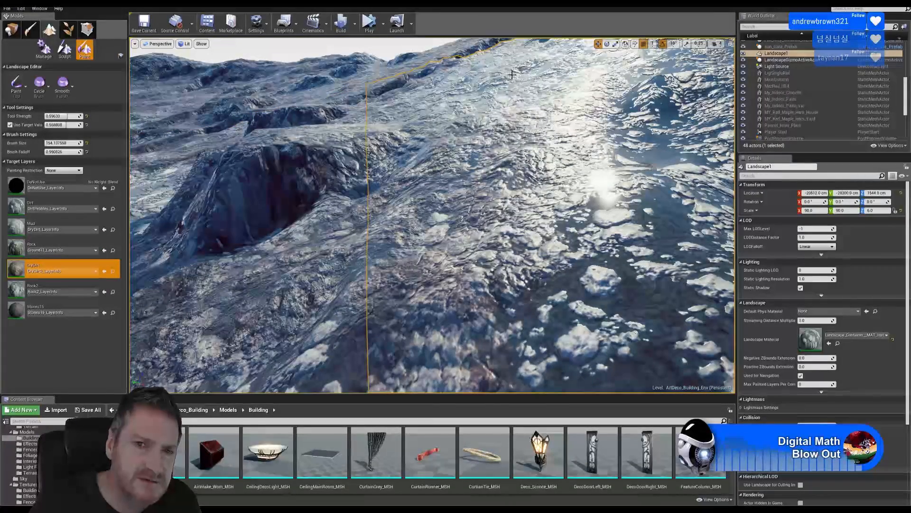
{"action": "right_click_drag", "start_coordinate": [432, 95], "coordinate": [404, 137]}
{"action": "right_click_drag", "start_coordinate": [390, 249], "coordinate": [413, 249]}
{"action": "mouse_move", "coordinate": [391, 249]}
{"action": "left_mouse_down"}
{"action": "mouse_move", "coordinate": [519, 153]}
{"action": "mouse_move", "coordinate": [401, 184]}
{"action": "mouse_move", "coordinate": [488, 152]}
{"action": "left_mouse_up"}
{"action": "mouse_move", "coordinate": [647, 96]}
{"action": "left_mouse_down"}
{"action": "mouse_move", "coordinate": [511, 293]}
{"action": "mouse_move", "coordinate": [590, 238]}
{"action": "mouse_move", "coordinate": [543, 81]}
{"action": "left_mouse_up"}
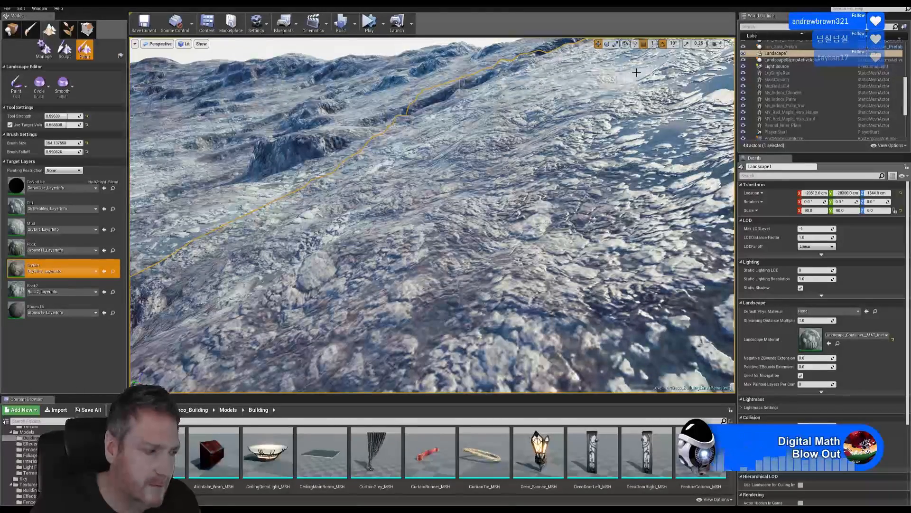
{"action": "mouse_move", "coordinate": [473, 194]}
{"action": "left_mouse_down"}
{"action": "mouse_move", "coordinate": [650, 164]}
{"action": "mouse_move", "coordinate": [460, 181]}
{"action": "left_mouse_up"}
{"action": "left_click", "coordinate": [56, 231]}
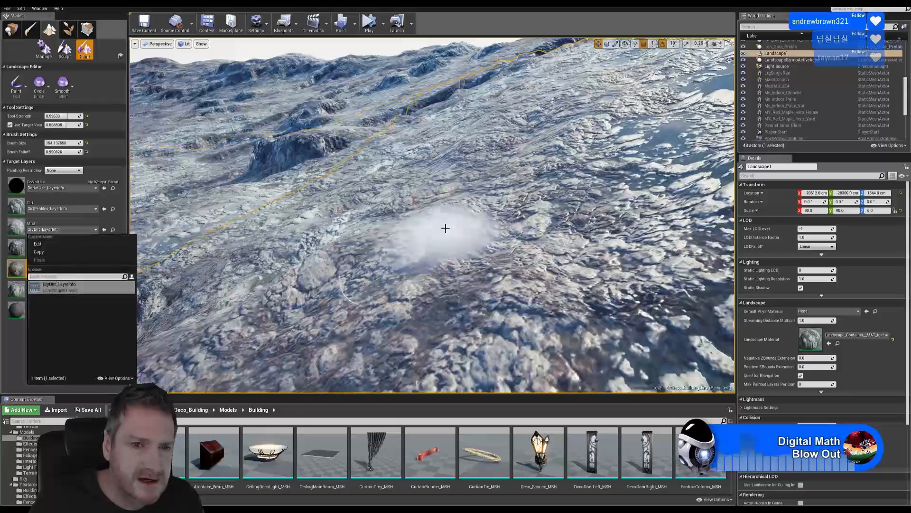
{"action": "mouse_move", "coordinate": [352, 296]}
{"action": "left_mouse_down"}
{"action": "mouse_move", "coordinate": [242, 268]}
{"action": "mouse_move", "coordinate": [451, 173]}
{"action": "mouse_move", "coordinate": [348, 298]}
{"action": "mouse_move", "coordinate": [425, 313]}
{"action": "mouse_move", "coordinate": [626, 160]}
{"action": "left_mouse_up"}
{"action": "mouse_move", "coordinate": [413, 176]}
{"action": "left_mouse_down"}
{"action": "mouse_move", "coordinate": [289, 182]}
{"action": "mouse_move", "coordinate": [185, 216]}
{"action": "mouse_move", "coordinate": [538, 75]}
{"action": "left_mouse_up"}
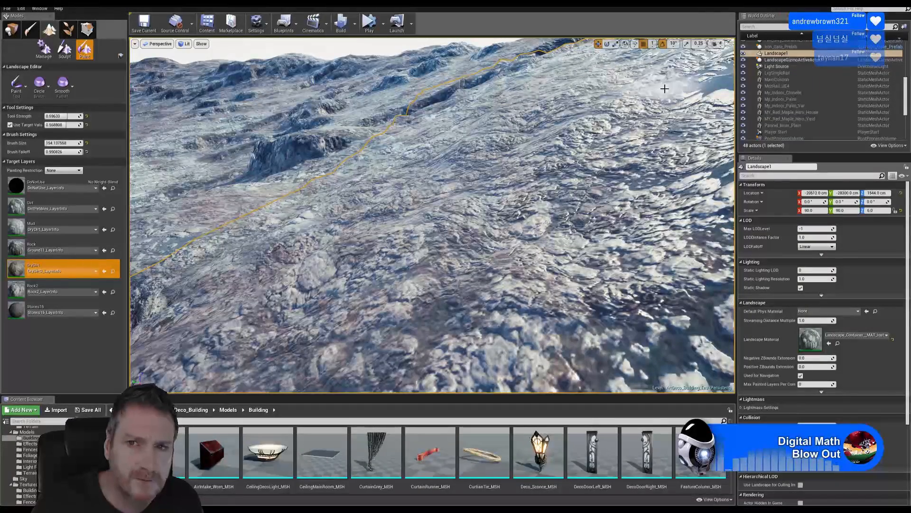
Extend the DryDirt layer across the lower hillside and the stony ground near the landscape section edge
{"action": "mouse_move", "coordinate": [584, 189]}
{"action": "right_mouse_down"}
{"action": "mouse_move", "coordinate": [518, 175]}
{"action": "mouse_move", "coordinate": [531, 178]}
{"action": "right_mouse_up"}
{"action": "key", "text": "s"}
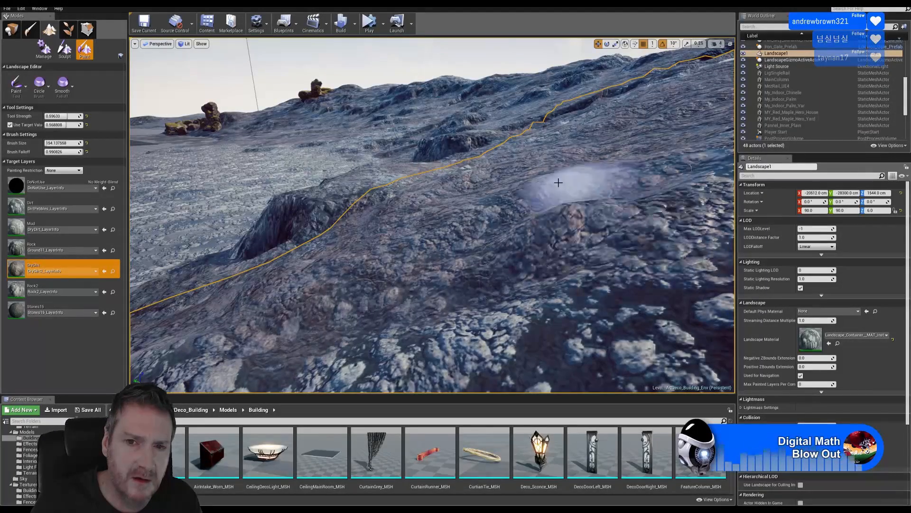
{"action": "right_click_drag", "start_coordinate": [535, 209], "coordinate": [494, 209]}
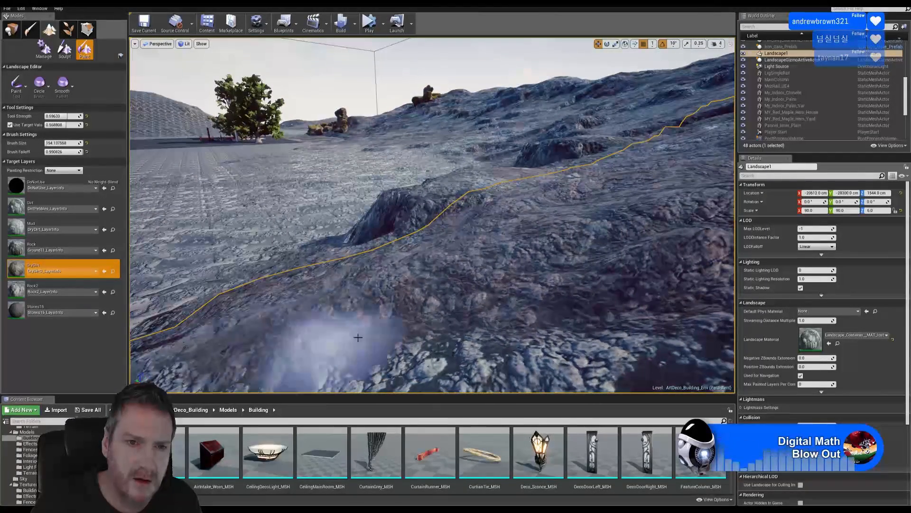
{"action": "right_click_drag", "start_coordinate": [584, 317], "coordinate": [653, 317]}
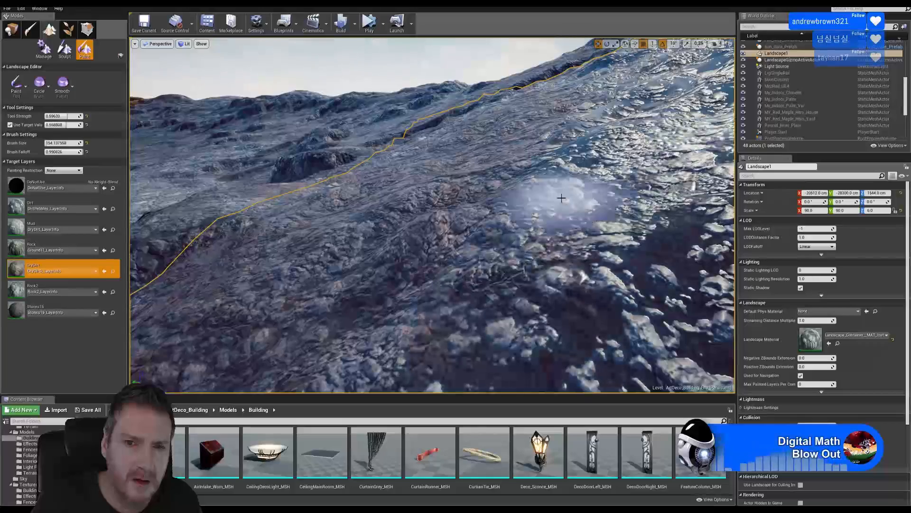
{"action": "right_click_drag", "start_coordinate": [584, 152], "coordinate": [465, 154]}
{"action": "mouse_move", "coordinate": [695, 259]}
{"action": "left_mouse_down"}
{"action": "mouse_move", "coordinate": [327, 285]}
{"action": "mouse_move", "coordinate": [418, 233]}
{"action": "mouse_move", "coordinate": [204, 265]}
{"action": "mouse_move", "coordinate": [240, 291]}
{"action": "mouse_move", "coordinate": [369, 246]}
{"action": "left_mouse_up"}
{"action": "right_click_drag", "start_coordinate": [368, 246], "coordinate": [392, 236]}
{"action": "mouse_move", "coordinate": [391, 236]}
{"action": "left_mouse_down"}
{"action": "mouse_move", "coordinate": [608, 160]}
{"action": "mouse_move", "coordinate": [549, 151]}
{"action": "mouse_move", "coordinate": [617, 108]}
{"action": "mouse_move", "coordinate": [646, 249]}
{"action": "mouse_move", "coordinate": [417, 311]}
{"action": "left_mouse_up"}
Paint the Rock2 layer over the steep boulder ridge, from its foot up to the crest
{"action": "right_click_drag", "start_coordinate": [481, 246], "coordinate": [513, 234]}
{"action": "mouse_move", "coordinate": [496, 278]}
{"action": "right_mouse_down"}
{"action": "mouse_move", "coordinate": [603, 280]}
{"action": "mouse_move", "coordinate": [532, 281]}
{"action": "mouse_move", "coordinate": [536, 275]}
{"action": "right_mouse_up"}
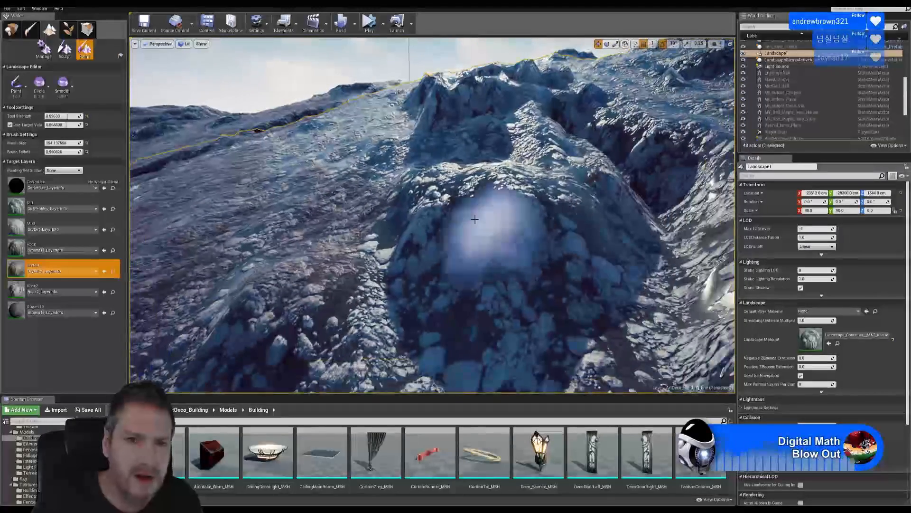
{"action": "left_click", "coordinate": [69, 290]}
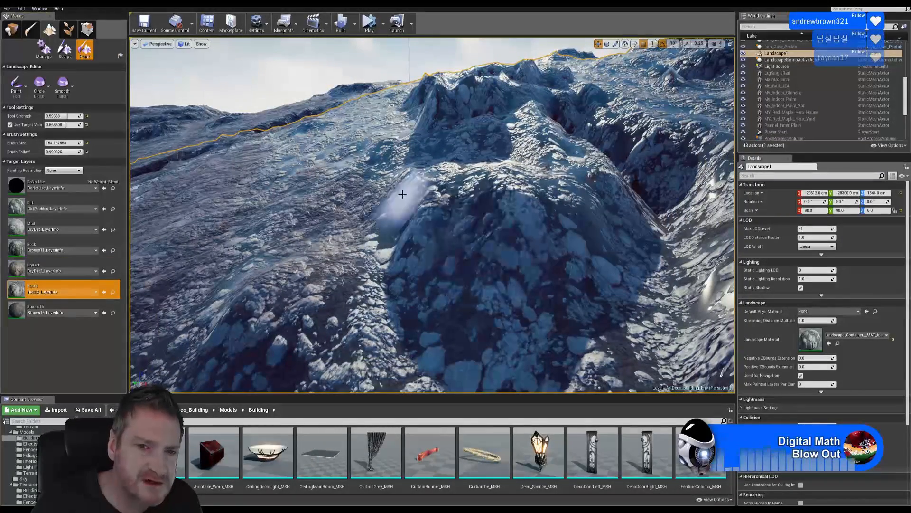
{"action": "mouse_move", "coordinate": [458, 315]}
{"action": "left_mouse_down"}
{"action": "mouse_move", "coordinate": [488, 295]}
{"action": "mouse_move", "coordinate": [545, 315]}
{"action": "mouse_move", "coordinate": [546, 255]}
{"action": "mouse_move", "coordinate": [440, 242]}
{"action": "mouse_move", "coordinate": [599, 187]}
{"action": "mouse_move", "coordinate": [572, 178]}
{"action": "mouse_move", "coordinate": [571, 86]}
{"action": "mouse_move", "coordinate": [655, 177]}
{"action": "mouse_move", "coordinate": [655, 163]}
{"action": "mouse_move", "coordinate": [499, 92]}
{"action": "left_mouse_up"}
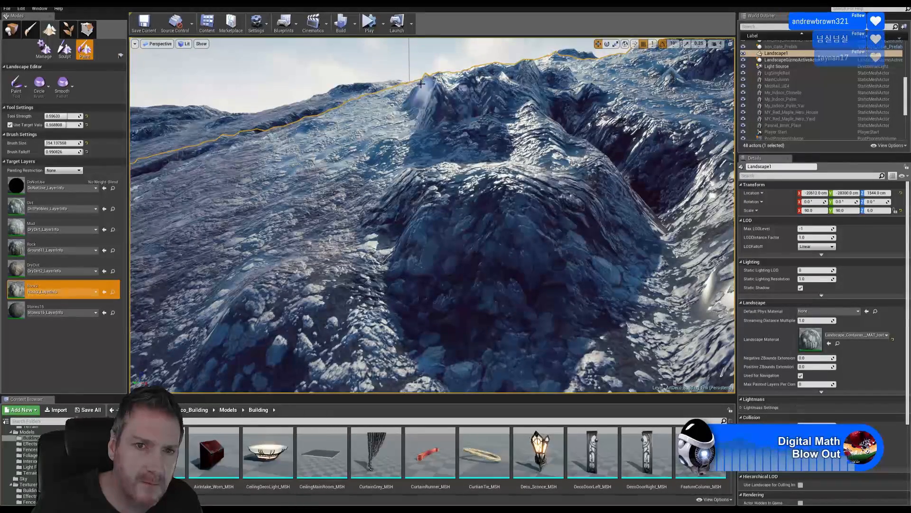
{"action": "right_click_drag", "start_coordinate": [478, 88], "coordinate": [390, 95]}
{"action": "key", "text": "d"}
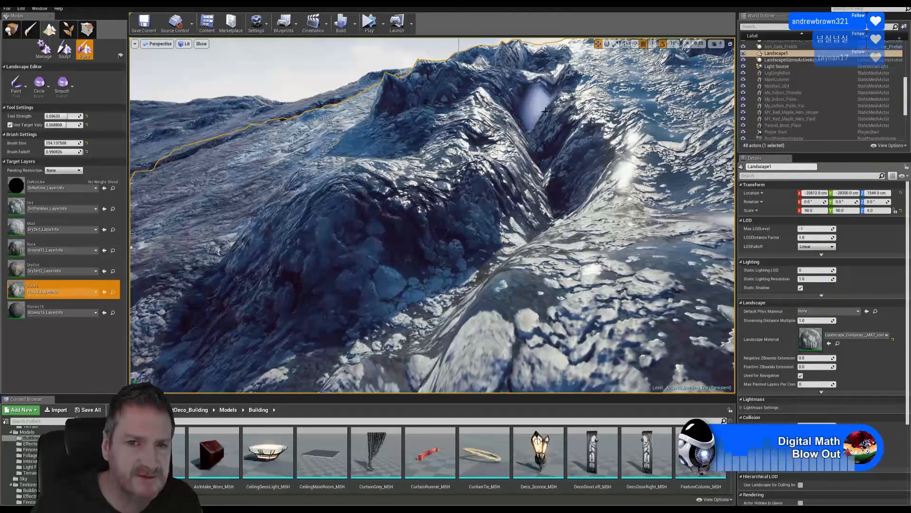
Paint the Rock2 layer along the walls of the crevice beside the ridge and over the small mound next to it
{"action": "mouse_move", "coordinate": [531, 169]}
{"action": "right_mouse_down"}
{"action": "mouse_move", "coordinate": [588, 178]}
{"action": "mouse_move", "coordinate": [546, 178]}
{"action": "mouse_move", "coordinate": [577, 178]}
{"action": "mouse_move", "coordinate": [567, 170]}
{"action": "right_mouse_up"}
{"action": "mouse_move", "coordinate": [458, 226]}
{"action": "left_mouse_down"}
{"action": "mouse_move", "coordinate": [432, 199]}
{"action": "mouse_move", "coordinate": [413, 212]}
{"action": "left_mouse_up"}
{"action": "mouse_move", "coordinate": [417, 240]}
{"action": "right_mouse_down"}
{"action": "mouse_move", "coordinate": [394, 232]}
{"action": "mouse_move", "coordinate": [444, 227]}
{"action": "right_mouse_up"}
{"action": "mouse_move", "coordinate": [401, 242]}
{"action": "left_mouse_down"}
{"action": "mouse_move", "coordinate": [388, 291]}
{"action": "mouse_move", "coordinate": [491, 299]}
{"action": "mouse_move", "coordinate": [543, 316]}
{"action": "mouse_move", "coordinate": [396, 358]}
{"action": "mouse_move", "coordinate": [572, 315]}
{"action": "mouse_move", "coordinate": [518, 308]}
{"action": "left_mouse_up"}
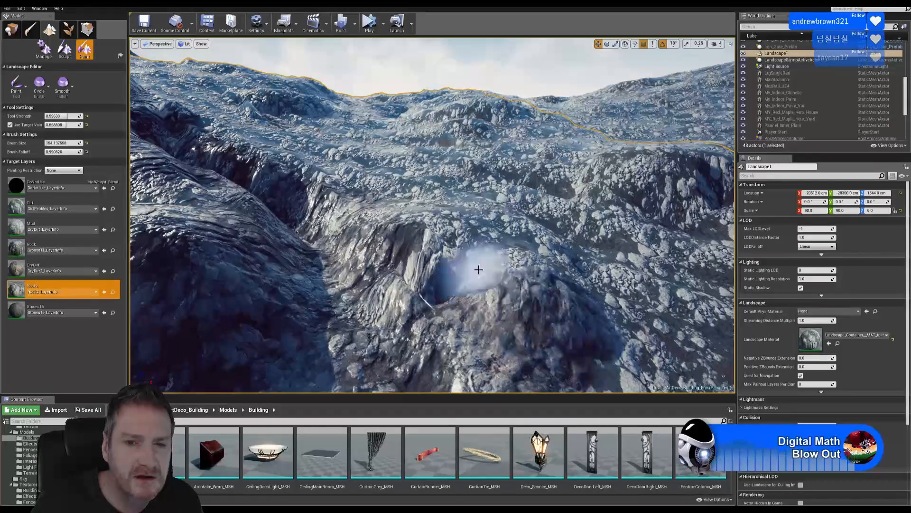
{"action": "mouse_move", "coordinate": [478, 268]}
{"action": "right_mouse_down"}
{"action": "mouse_move", "coordinate": [441, 294]}
{"action": "mouse_move", "coordinate": [418, 285]}
{"action": "right_mouse_up"}
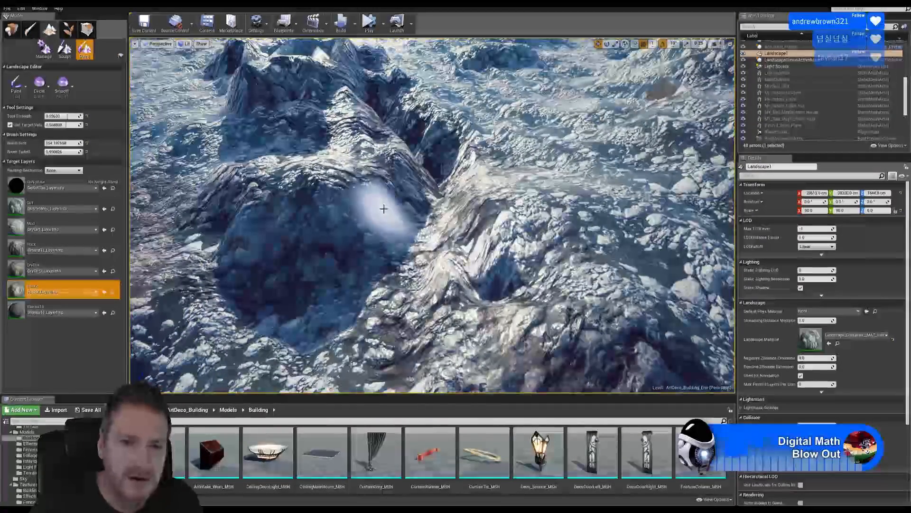
{"action": "mouse_move", "coordinate": [416, 189]}
{"action": "right_mouse_down"}
{"action": "mouse_move", "coordinate": [418, 140]}
{"action": "mouse_move", "coordinate": [439, 137]}
{"action": "mouse_move", "coordinate": [409, 139]}
{"action": "right_mouse_up"}
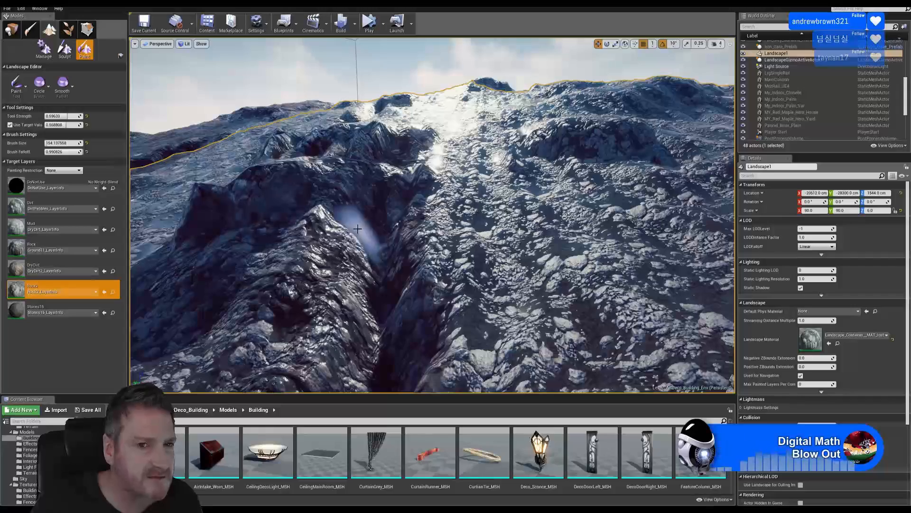
{"action": "right_click_drag", "start_coordinate": [390, 262], "coordinate": [346, 277]}
{"action": "key", "text": "s"}
{"action": "right_click_drag", "start_coordinate": [404, 226], "coordinate": [410, 212]}
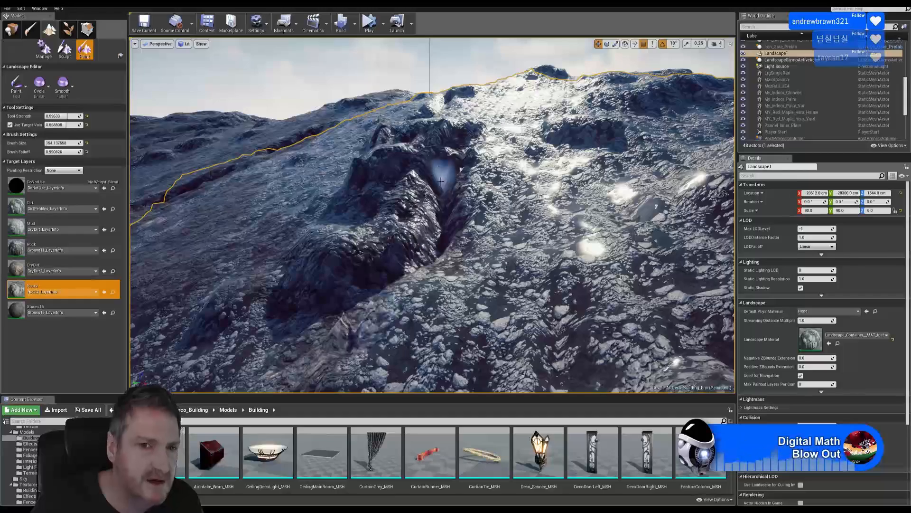
Paint the DryDirt layer on the hillside beside the rocky ridge and on the ground below the crevice
{"action": "right_click_drag", "start_coordinate": [379, 263], "coordinate": [423, 256]}
{"action": "key", "text": "a"}
{"action": "key", "text": "w"}
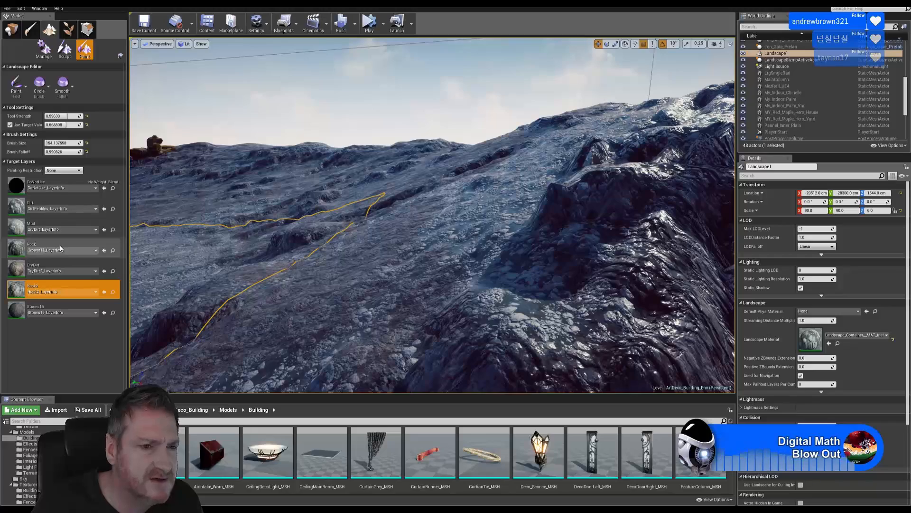
{"action": "left_click", "coordinate": [51, 266]}
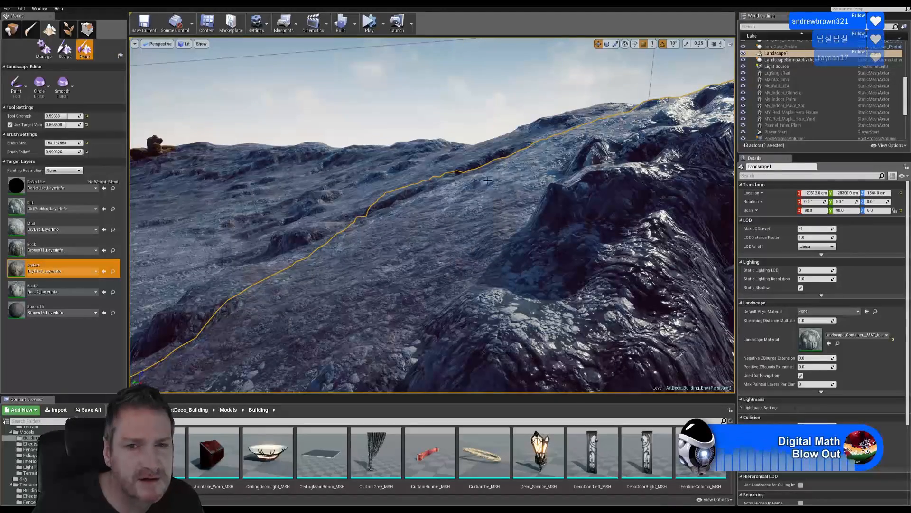
{"action": "key", "text": "w"}
{"action": "mouse_move", "coordinate": [513, 223]}
{"action": "right_mouse_down"}
{"action": "mouse_move", "coordinate": [498, 214]}
{"action": "mouse_move", "coordinate": [550, 221]}
{"action": "right_mouse_up"}
{"action": "mouse_move", "coordinate": [439, 315]}
{"action": "left_mouse_down"}
{"action": "mouse_move", "coordinate": [323, 316]}
{"action": "mouse_move", "coordinate": [306, 328]}
{"action": "mouse_move", "coordinate": [413, 331]}
{"action": "mouse_move", "coordinate": [510, 251]}
{"action": "mouse_move", "coordinate": [493, 240]}
{"action": "mouse_move", "coordinate": [513, 184]}
{"action": "left_mouse_up"}
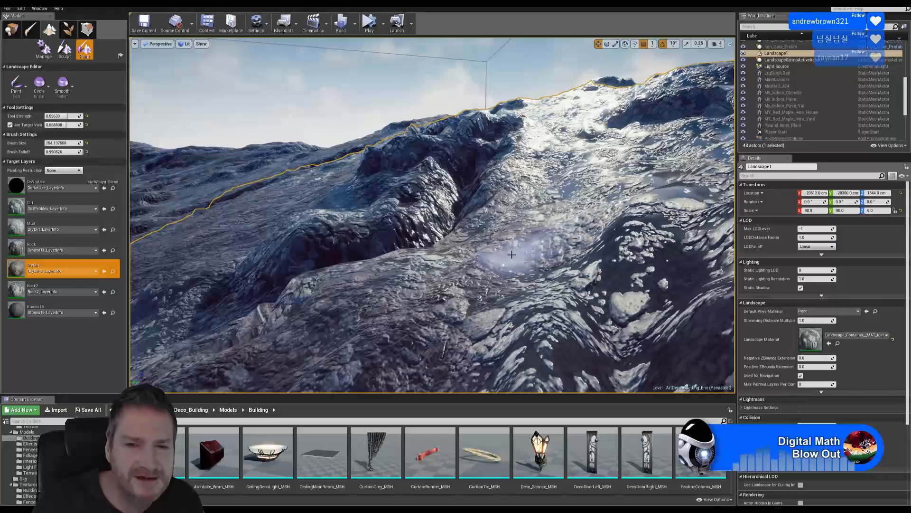
{"action": "mouse_move", "coordinate": [522, 252]}
{"action": "right_mouse_down"}
{"action": "mouse_move", "coordinate": [432, 252]}
{"action": "mouse_move", "coordinate": [560, 254]}
{"action": "mouse_move", "coordinate": [489, 285]}
{"action": "right_mouse_up"}
{"action": "key", "text": "w"}
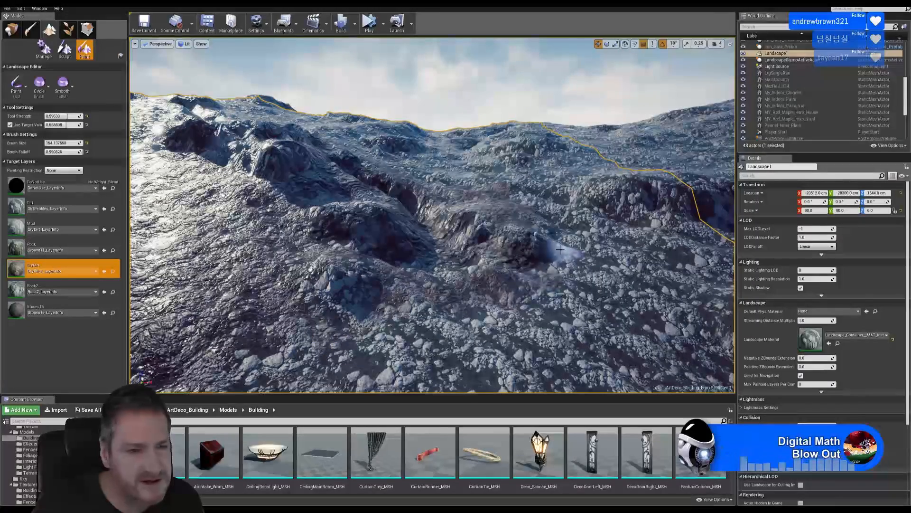
Paint the Rock2 layer onto the small rocky bumps at the foot of the ridge and around the crevice mouth
{"action": "left_click", "coordinate": [42, 285]}
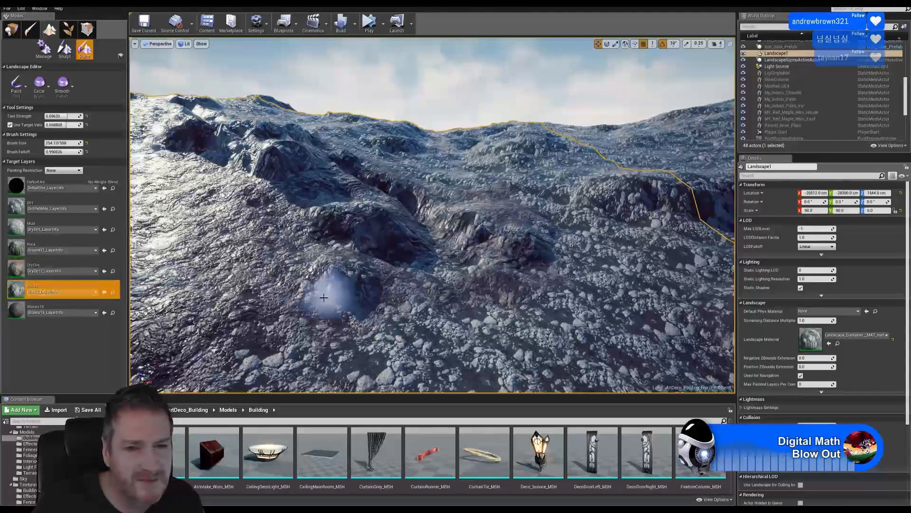
{"action": "mouse_move", "coordinate": [355, 288]}
{"action": "left_mouse_down"}
{"action": "mouse_move", "coordinate": [307, 268]}
{"action": "mouse_move", "coordinate": [329, 229]}
{"action": "mouse_move", "coordinate": [468, 260]}
{"action": "mouse_move", "coordinate": [482, 275]}
{"action": "mouse_move", "coordinate": [444, 291]}
{"action": "mouse_move", "coordinate": [420, 287]}
{"action": "left_mouse_up"}
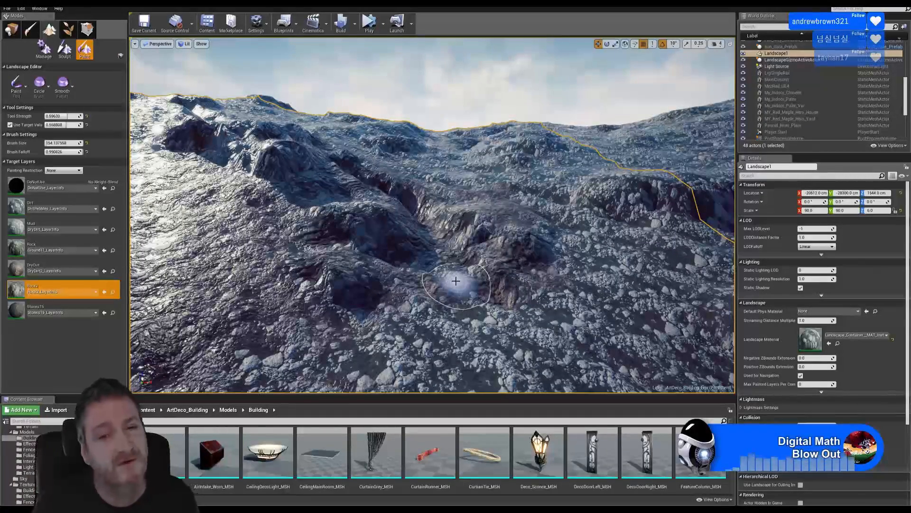
{"action": "mouse_move", "coordinate": [476, 274]}
{"action": "left_mouse_down"}
{"action": "mouse_move", "coordinate": [523, 260]}
{"action": "mouse_move", "coordinate": [503, 241]}
{"action": "mouse_move", "coordinate": [454, 227]}
{"action": "left_mouse_up"}
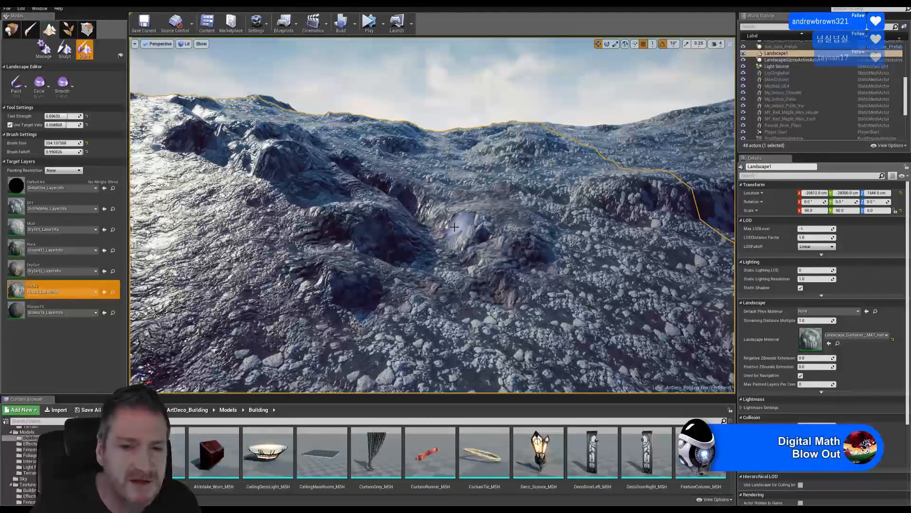
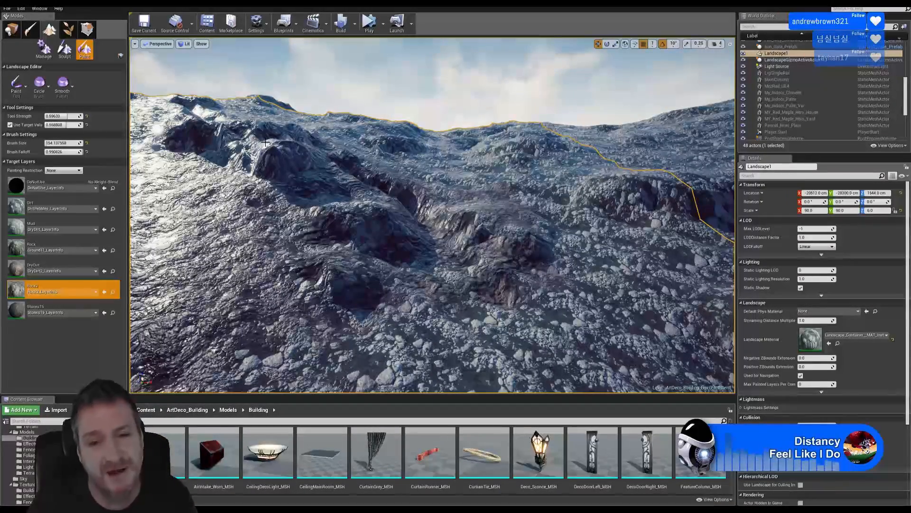
Examine the painted rock, dirt and stone coverage on the cliffs, outcrops and slopes up the mountainside
{"action": "key", "text": "w"}
{"action": "mouse_move", "coordinate": [427, 231]}
{"action": "right_mouse_down"}
{"action": "mouse_move", "coordinate": [413, 242]}
{"action": "mouse_move", "coordinate": [444, 237]}
{"action": "right_mouse_up"}
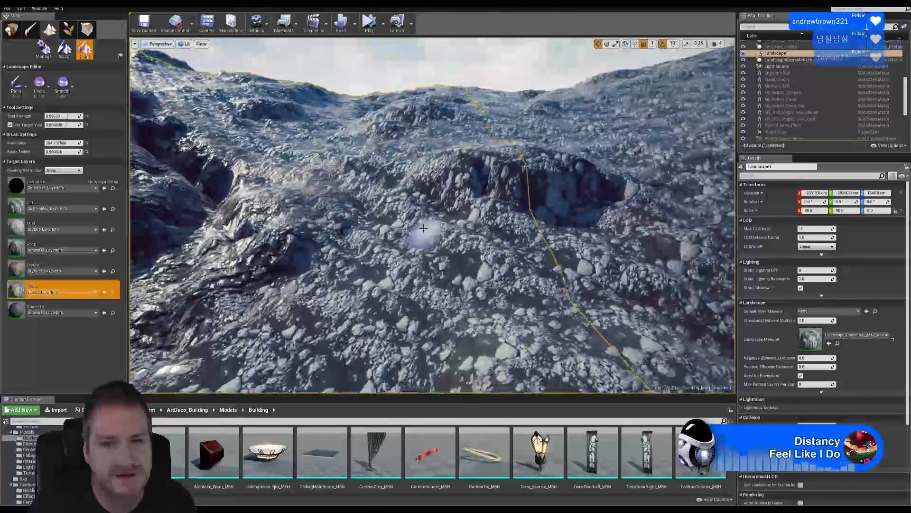
{"action": "mouse_move", "coordinate": [467, 190]}
{"action": "right_mouse_down"}
{"action": "mouse_move", "coordinate": [469, 183]}
{"action": "mouse_move", "coordinate": [491, 198]}
{"action": "right_mouse_up"}
{"action": "key", "text": "w"}
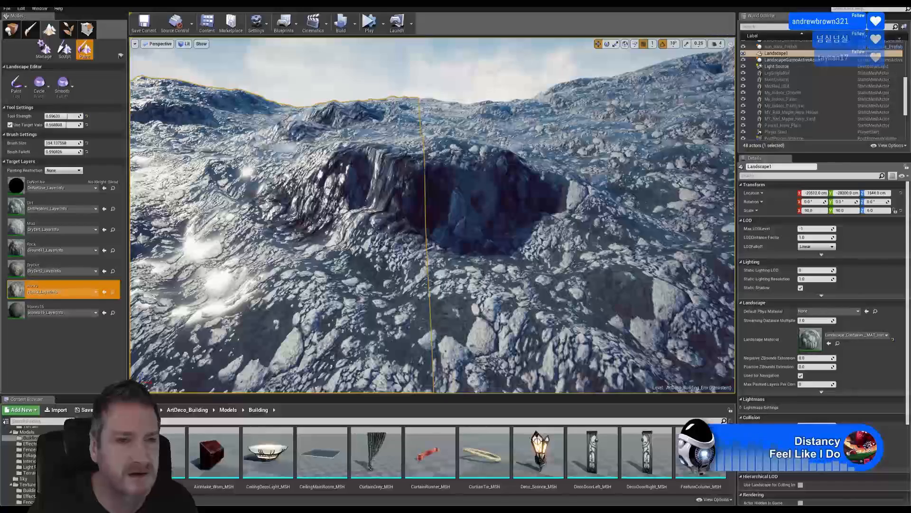
{"action": "mouse_move", "coordinate": [351, 163]}
{"action": "right_mouse_down"}
{"action": "mouse_move", "coordinate": [285, 162]}
{"action": "mouse_move", "coordinate": [367, 165]}
{"action": "mouse_move", "coordinate": [450, 127]}
{"action": "right_mouse_up"}
{"action": "key", "text": "w"}
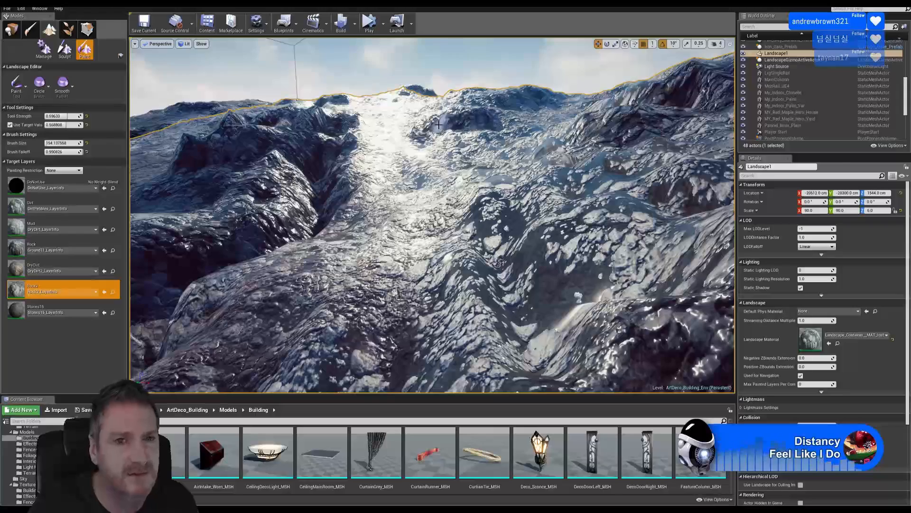
{"action": "mouse_move", "coordinate": [407, 145]}
{"action": "right_mouse_down"}
{"action": "mouse_move", "coordinate": [422, 190]}
{"action": "mouse_move", "coordinate": [415, 153]}
{"action": "mouse_move", "coordinate": [404, 154]}
{"action": "right_mouse_up"}
{"action": "key", "text": "w"}
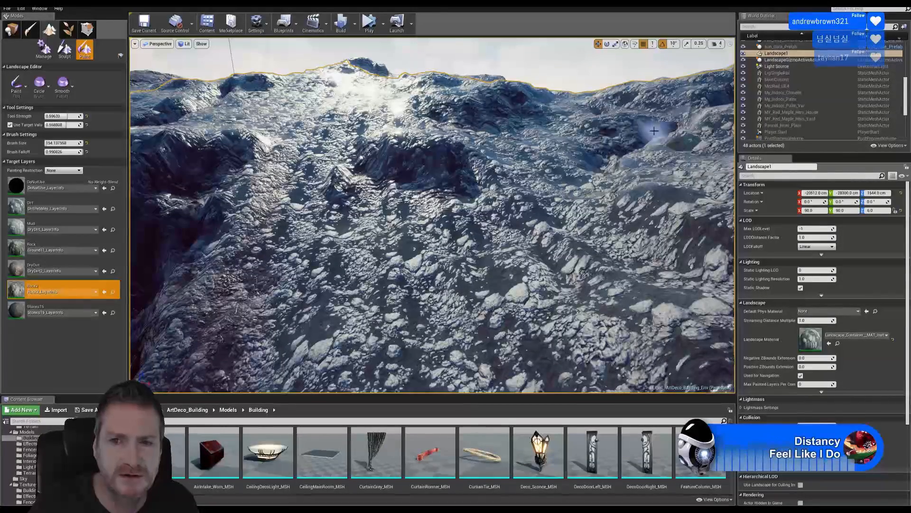
{"action": "right_click_drag", "start_coordinate": [542, 151], "coordinate": [815, 112]}
{"action": "key", "text": "w"}
{"action": "key", "text": "w"}
{"action": "key", "text": "w"}
{"action": "right_click_drag", "start_coordinate": [339, 209], "coordinate": [347, 209]}
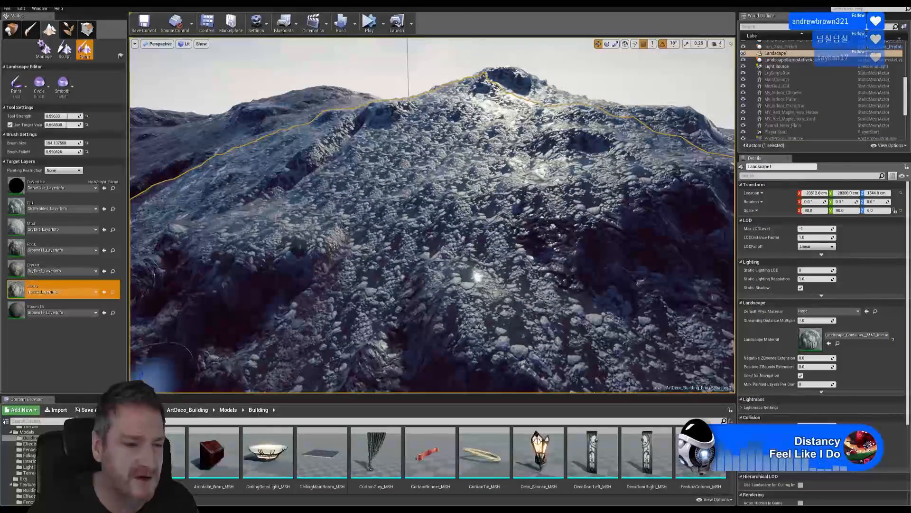
{"action": "key", "text": "super"}
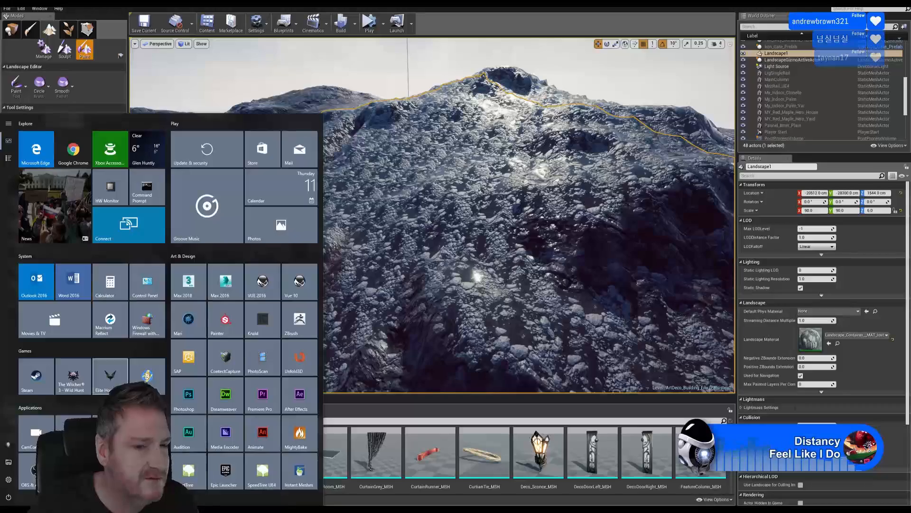
{"action": "left_click", "coordinate": [604, 28]}
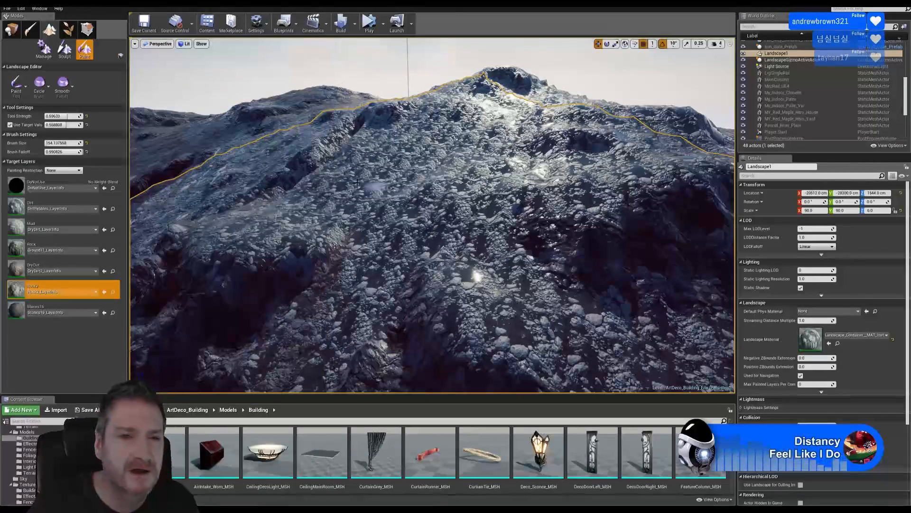
Paint the Rock2 layer along the walls and edges of the crevice running down the stony slope
{"action": "key", "text": "w"}
{"action": "right_click_drag", "start_coordinate": [314, 169], "coordinate": [292, 172]}
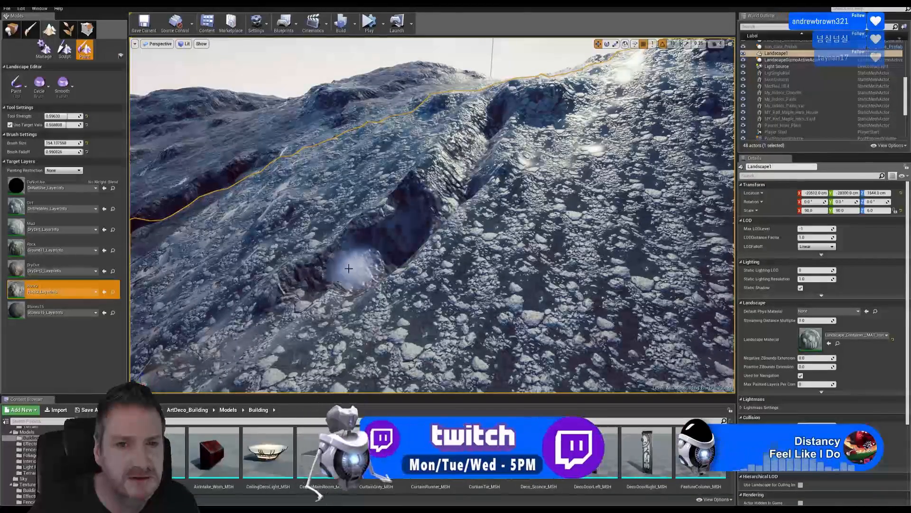
{"action": "mouse_move", "coordinate": [350, 267]}
{"action": "right_mouse_down"}
{"action": "mouse_move", "coordinate": [412, 220]}
{"action": "mouse_move", "coordinate": [456, 219]}
{"action": "mouse_move", "coordinate": [444, 217]}
{"action": "right_mouse_up"}
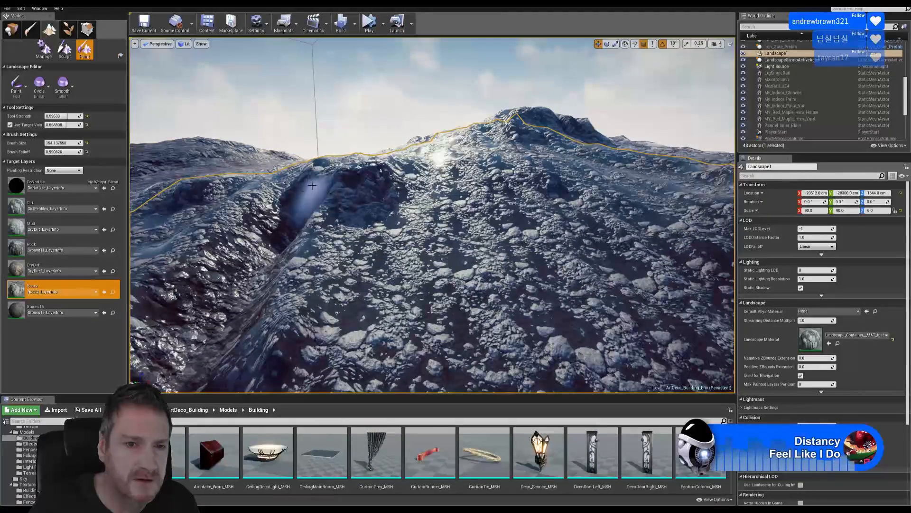
{"action": "mouse_move", "coordinate": [255, 243]}
{"action": "right_mouse_down"}
{"action": "mouse_move", "coordinate": [273, 259]}
{"action": "mouse_move", "coordinate": [249, 258]}
{"action": "mouse_move", "coordinate": [269, 257]}
{"action": "right_mouse_up"}
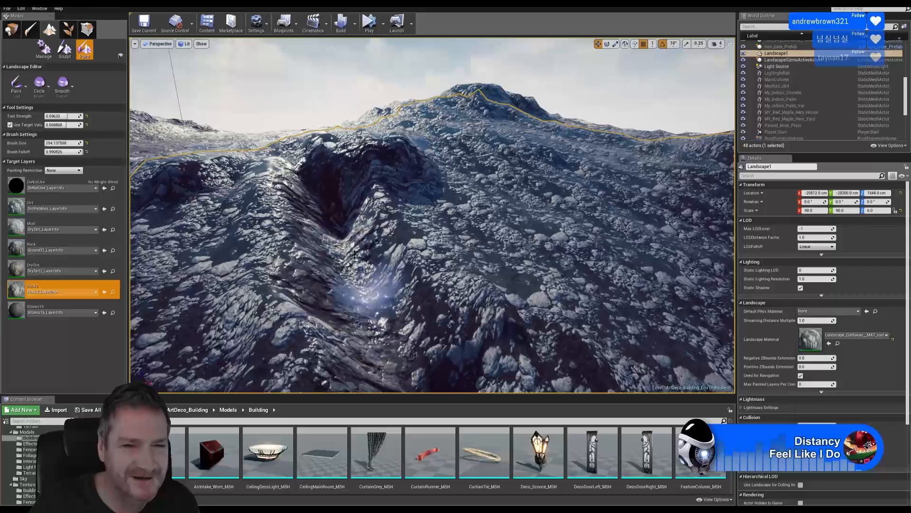
{"action": "right_click_drag", "start_coordinate": [355, 260], "coordinate": [377, 285]}
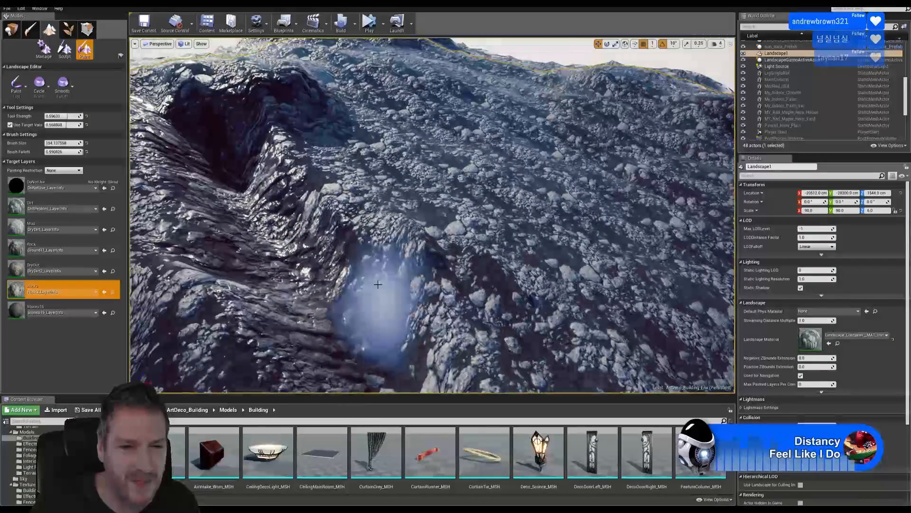
{"action": "mouse_move", "coordinate": [393, 348]}
{"action": "right_mouse_down"}
{"action": "mouse_move", "coordinate": [390, 333]}
{"action": "mouse_move", "coordinate": [393, 348]}
{"action": "right_mouse_up"}
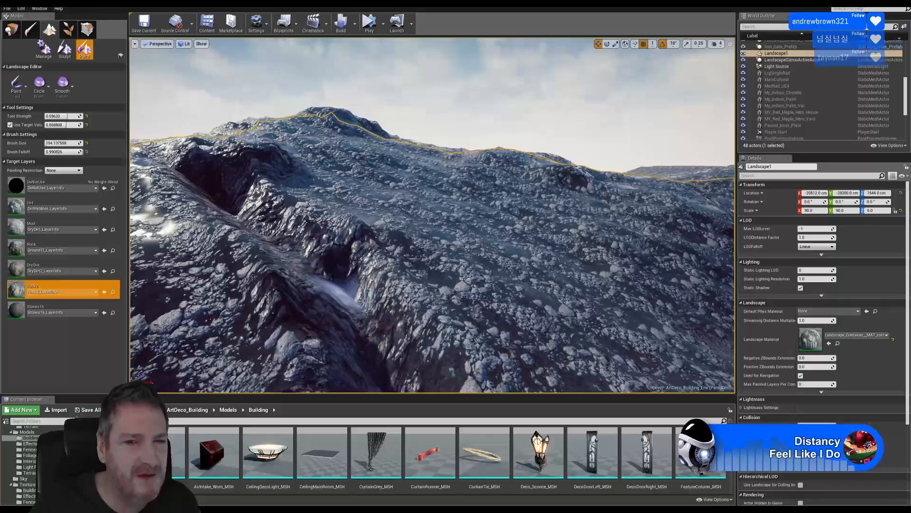
{"action": "mouse_move", "coordinate": [336, 285]}
{"action": "right_mouse_down"}
{"action": "mouse_move", "coordinate": [316, 276]}
{"action": "mouse_move", "coordinate": [396, 276]}
{"action": "right_mouse_up"}
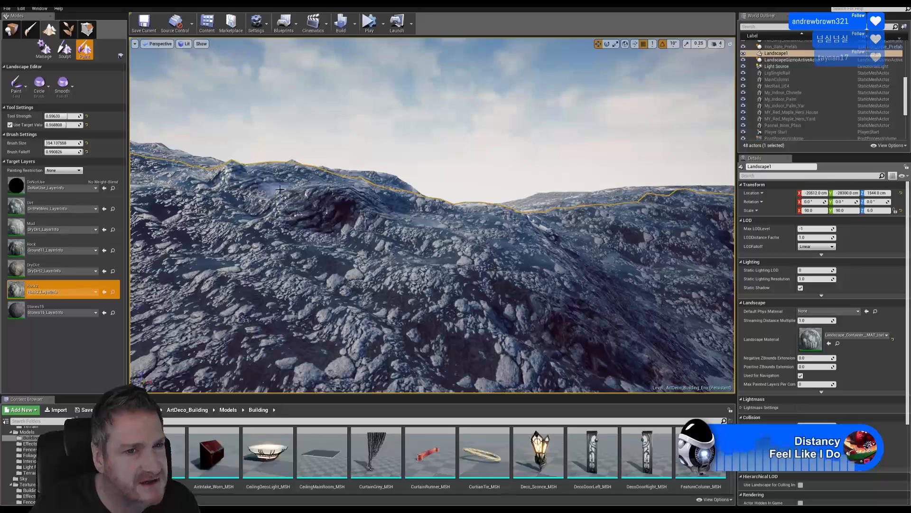
Paint the Rock2 layer into the hollows near the peak and over the outcrops beside the crevice
{"action": "mouse_move", "coordinate": [325, 219]}
{"action": "right_mouse_down"}
{"action": "mouse_move", "coordinate": [340, 207]}
{"action": "mouse_move", "coordinate": [325, 219]}
{"action": "right_mouse_up"}
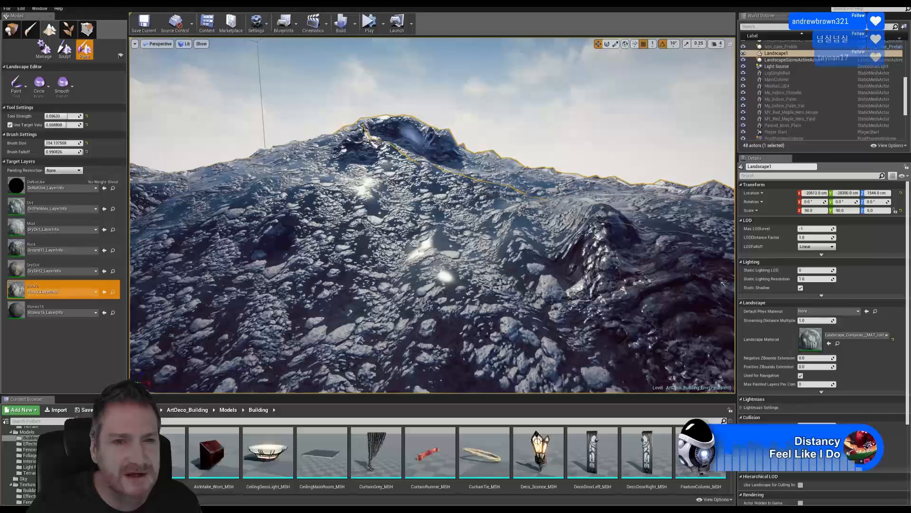
{"action": "right_click_drag", "start_coordinate": [407, 154], "coordinate": [312, 195]}
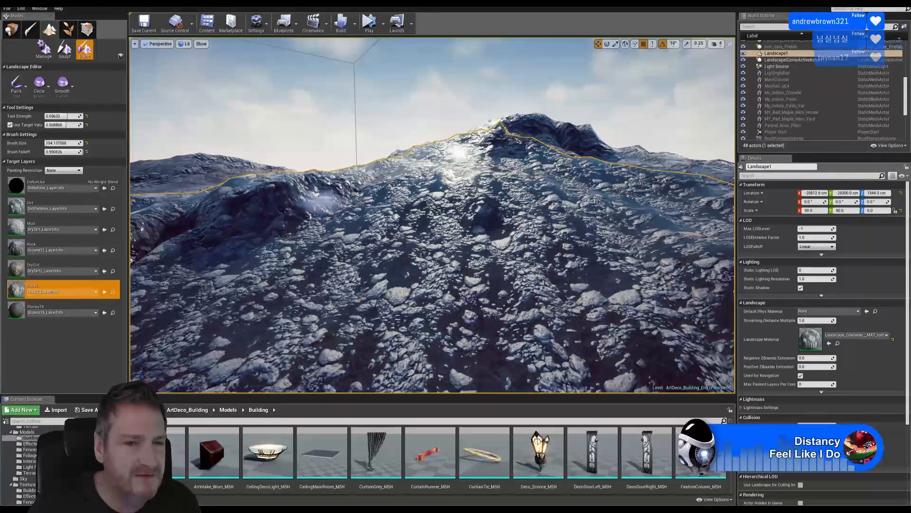
{"action": "mouse_move", "coordinate": [287, 215]}
{"action": "right_mouse_down"}
{"action": "mouse_move", "coordinate": [256, 219]}
{"action": "mouse_move", "coordinate": [344, 235]}
{"action": "right_mouse_up"}
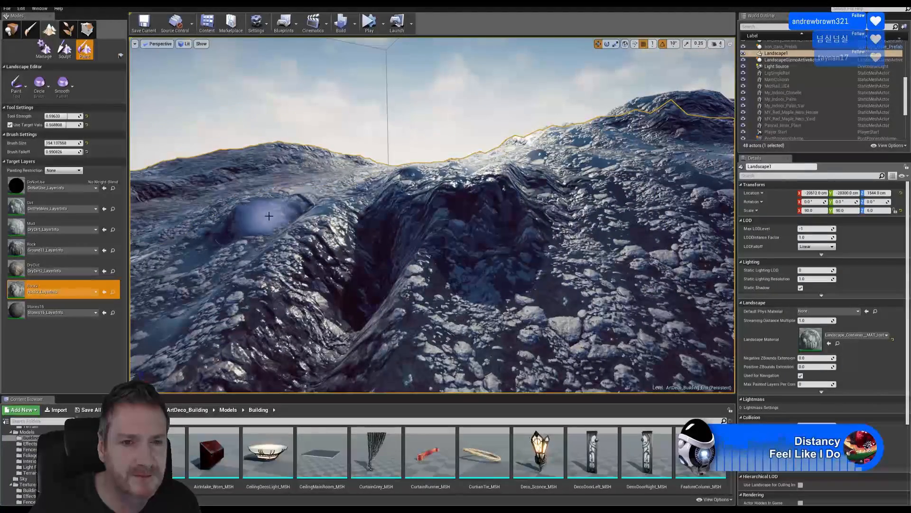
{"action": "right_click_drag", "start_coordinate": [372, 207], "coordinate": [419, 259]}
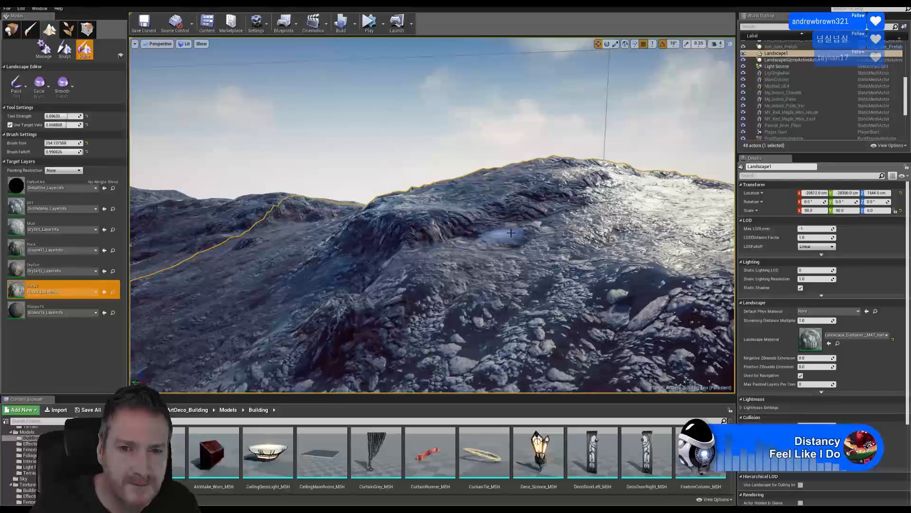
{"action": "right_click_drag", "start_coordinate": [588, 190], "coordinate": [650, 197]}
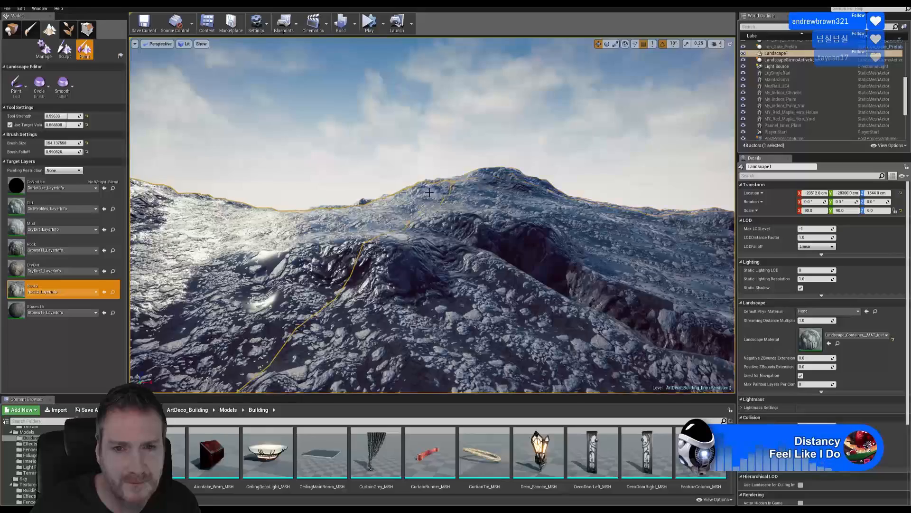
{"action": "right_click_drag", "start_coordinate": [494, 186], "coordinate": [541, 191]}
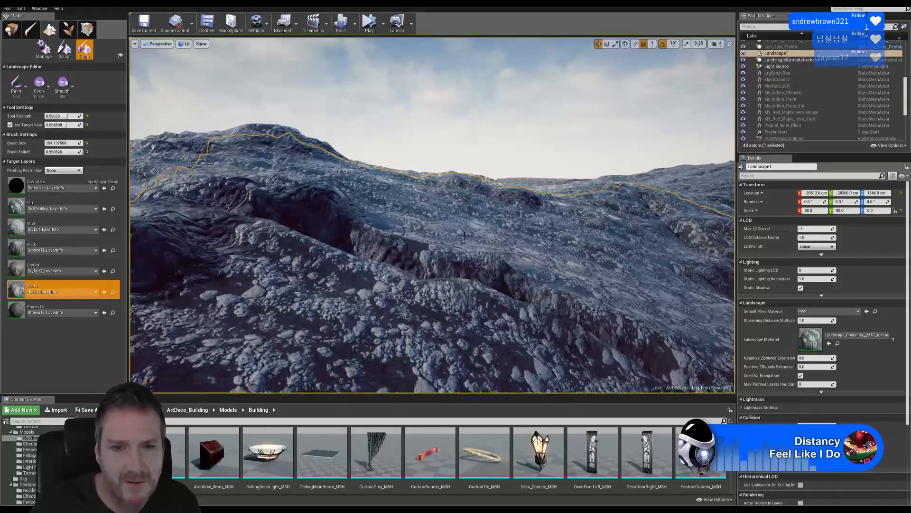
{"action": "right_click_drag", "start_coordinate": [392, 253], "coordinate": [285, 252]}
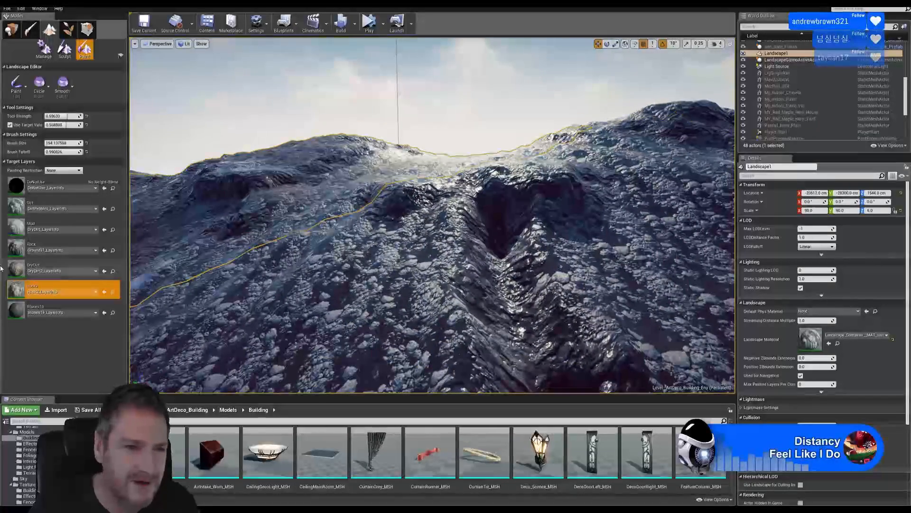
Paint the Stones15 layer along both edges of the crevice and across the ground at its lower end
{"action": "left_click", "coordinate": [57, 306]}
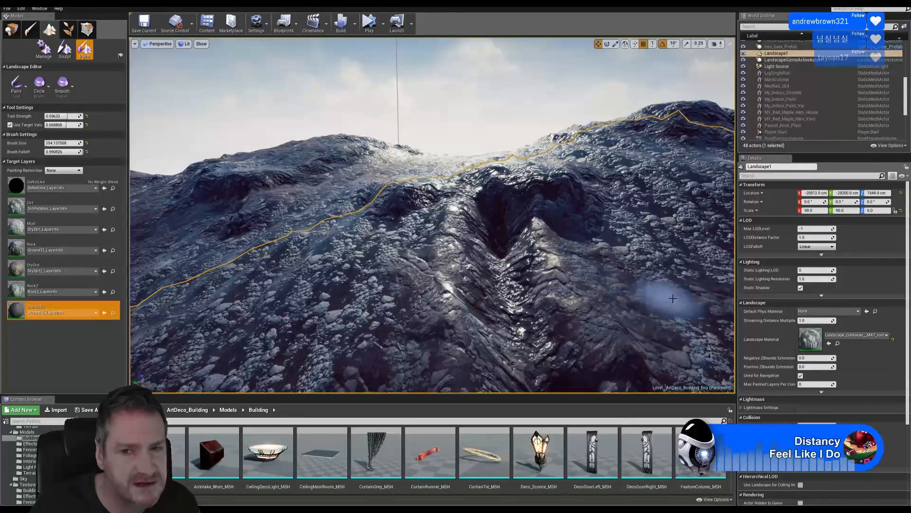
{"action": "right_click_drag", "start_coordinate": [586, 243], "coordinate": [554, 241]}
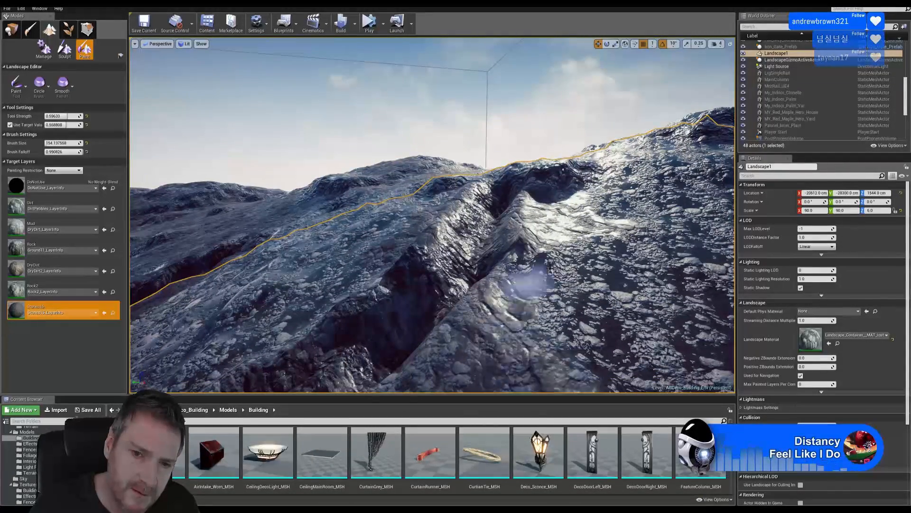
{"action": "right_click_drag", "start_coordinate": [550, 268], "coordinate": [585, 276]}
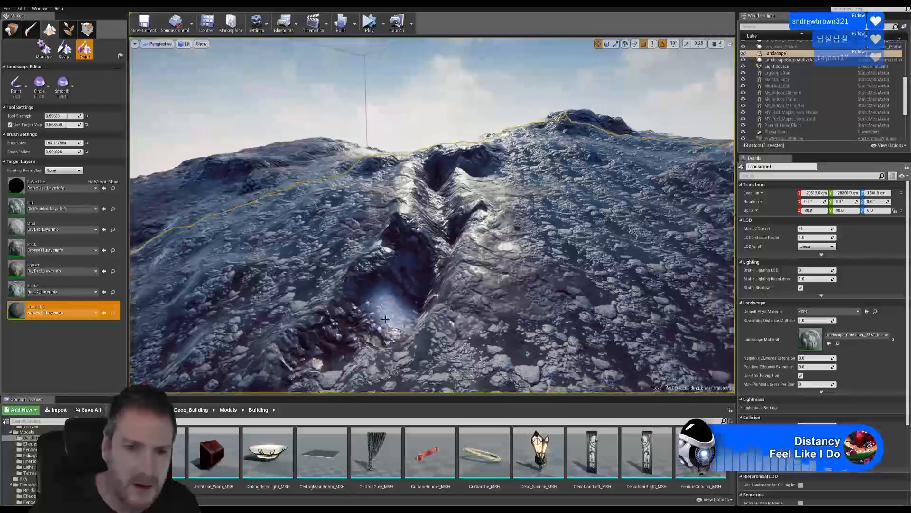
{"action": "right_click_drag", "start_coordinate": [385, 319], "coordinate": [346, 306]}
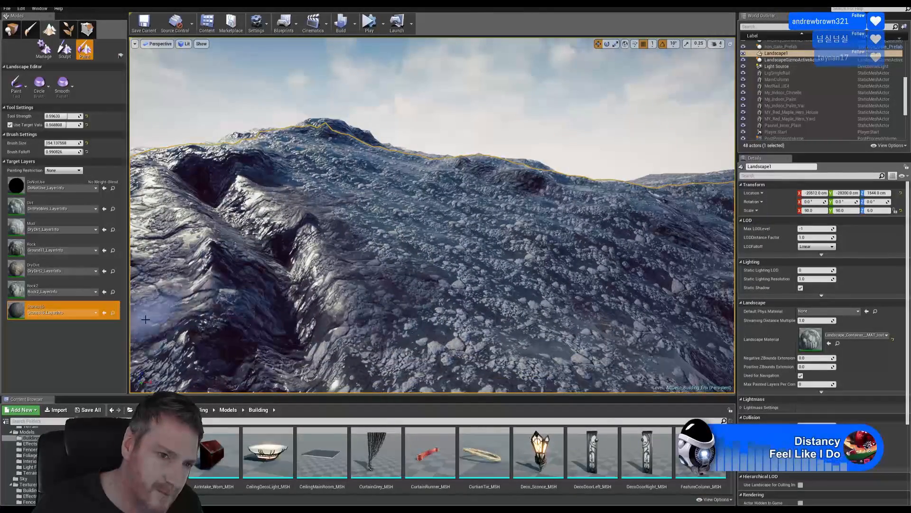
{"action": "right_click_drag", "start_coordinate": [145, 319], "coordinate": [224, 306]}
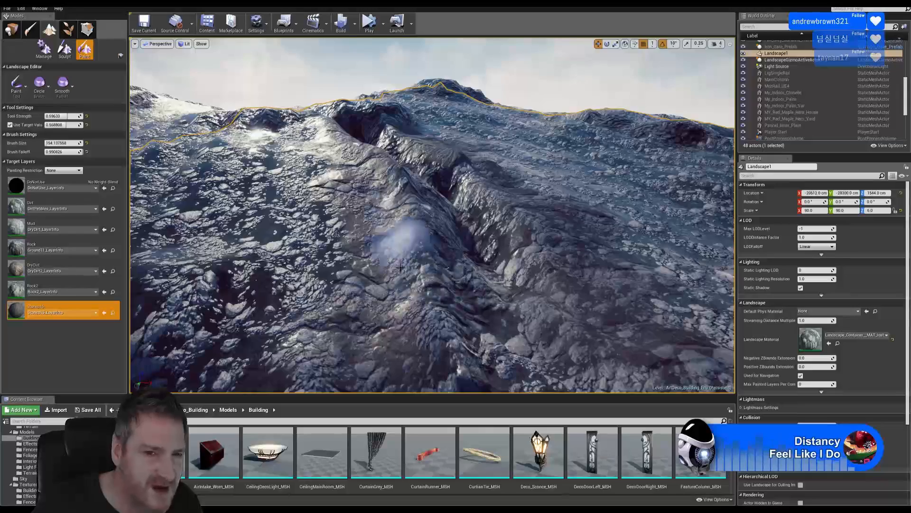
{"action": "right_click_drag", "start_coordinate": [380, 310], "coordinate": [328, 312]}
{"action": "mouse_move", "coordinate": [328, 313]}
{"action": "left_mouse_down"}
{"action": "mouse_move", "coordinate": [283, 293]}
{"action": "mouse_move", "coordinate": [356, 249]}
{"action": "mouse_move", "coordinate": [362, 358]}
{"action": "mouse_move", "coordinate": [621, 332]}
{"action": "left_mouse_up"}
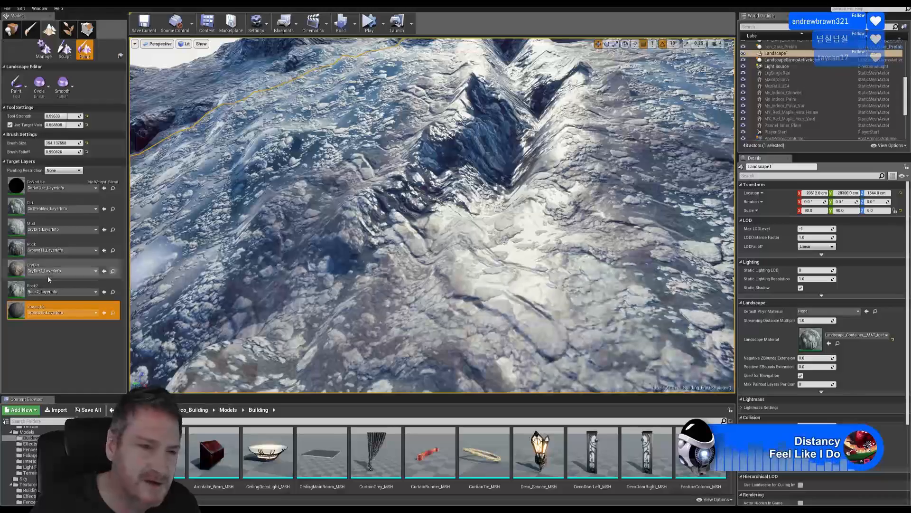
Paint the Rock2 layer over the ground below the crevice mouth and along the rocky edge above it
{"action": "left_click", "coordinate": [37, 288]}
{"action": "mouse_move", "coordinate": [427, 319]}
{"action": "left_mouse_down"}
{"action": "mouse_move", "coordinate": [309, 352]}
{"action": "mouse_move", "coordinate": [468, 341]}
{"action": "mouse_move", "coordinate": [588, 318]}
{"action": "mouse_move", "coordinate": [565, 278]}
{"action": "left_mouse_up"}
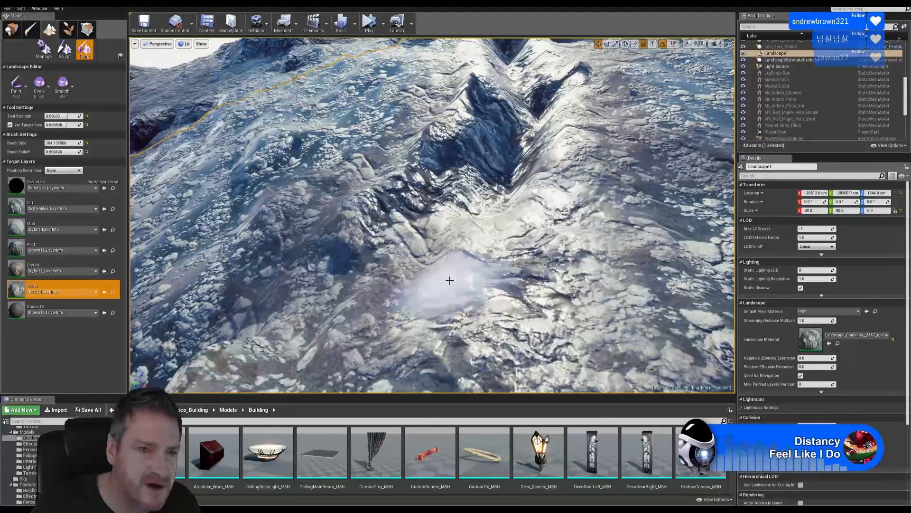
{"action": "mouse_move", "coordinate": [360, 192]}
{"action": "left_mouse_down"}
{"action": "mouse_move", "coordinate": [328, 152]}
{"action": "mouse_move", "coordinate": [394, 137]}
{"action": "mouse_move", "coordinate": [620, 193]}
{"action": "mouse_move", "coordinate": [629, 127]}
{"action": "left_mouse_up"}
{"action": "mouse_move", "coordinate": [605, 133]}
{"action": "right_mouse_down"}
{"action": "mouse_move", "coordinate": [551, 125]}
{"action": "mouse_move", "coordinate": [598, 129]}
{"action": "mouse_move", "coordinate": [652, 241]}
{"action": "right_mouse_up"}
Paint the DryDirt layer over the stony slope below the rocky ridge and across the neighbouring hillside
{"action": "left_click", "coordinate": [65, 267]}
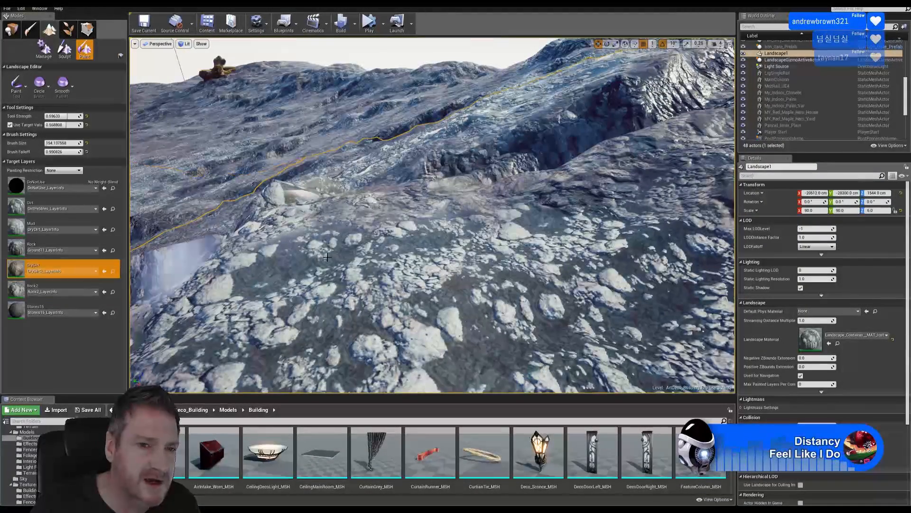
{"action": "left_click_drag", "start_coordinate": [233, 295], "coordinate": [317, 238]}
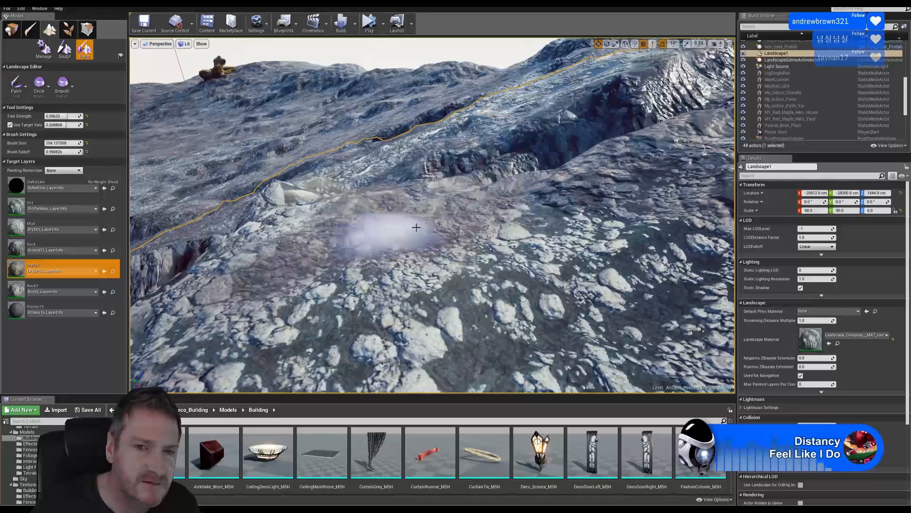
{"action": "mouse_move", "coordinate": [673, 174]}
{"action": "left_mouse_down"}
{"action": "mouse_move", "coordinate": [387, 331]}
{"action": "mouse_move", "coordinate": [651, 244]}
{"action": "mouse_move", "coordinate": [344, 223]}
{"action": "mouse_move", "coordinate": [274, 186]}
{"action": "mouse_move", "coordinate": [230, 298]}
{"action": "mouse_move", "coordinate": [269, 307]}
{"action": "mouse_move", "coordinate": [237, 332]}
{"action": "left_mouse_up"}
{"action": "mouse_move", "coordinate": [237, 333]}
{"action": "right_mouse_down"}
{"action": "mouse_move", "coordinate": [309, 289]}
{"action": "mouse_move", "coordinate": [408, 294]}
{"action": "mouse_move", "coordinate": [353, 284]}
{"action": "right_mouse_up"}
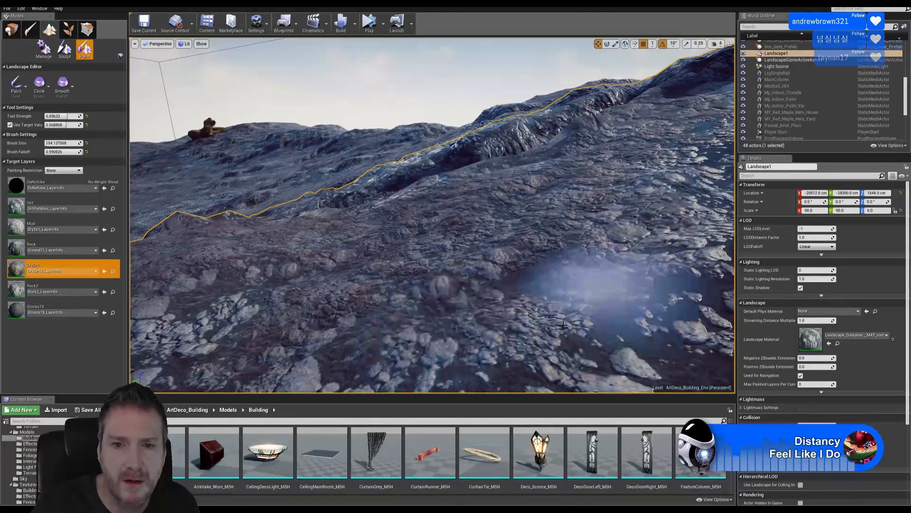
{"action": "right_click_drag", "start_coordinate": [613, 280], "coordinate": [358, 298]}
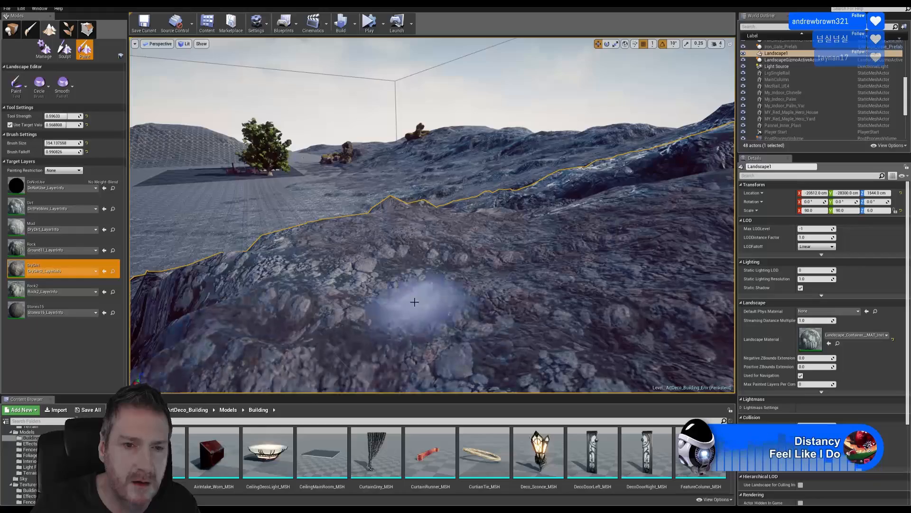
{"action": "right_click_drag", "start_coordinate": [413, 301], "coordinate": [532, 295]}
{"action": "mouse_move", "coordinate": [611, 215]}
{"action": "left_mouse_down"}
{"action": "mouse_move", "coordinate": [658, 191]}
{"action": "mouse_move", "coordinate": [551, 217]}
{"action": "mouse_move", "coordinate": [549, 176]}
{"action": "mouse_move", "coordinate": [432, 218]}
{"action": "mouse_move", "coordinate": [571, 248]}
{"action": "mouse_move", "coordinate": [391, 366]}
{"action": "left_mouse_up"}
Paint the Mud layer across the hillside below the ridge, covering the stony ground near the rounded outcrop
{"action": "left_click", "coordinate": [49, 229]}
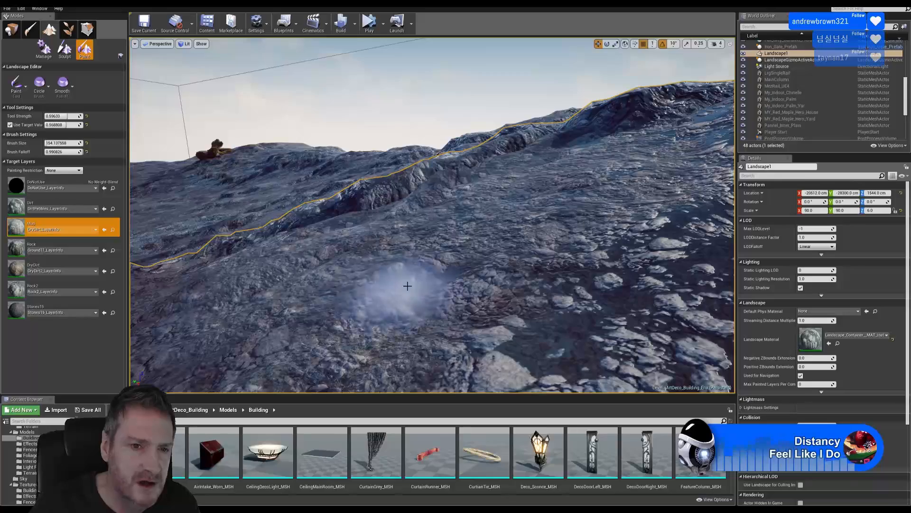
{"action": "mouse_move", "coordinate": [408, 286]}
{"action": "right_mouse_down"}
{"action": "mouse_move", "coordinate": [323, 322]}
{"action": "mouse_move", "coordinate": [296, 313]}
{"action": "right_mouse_up"}
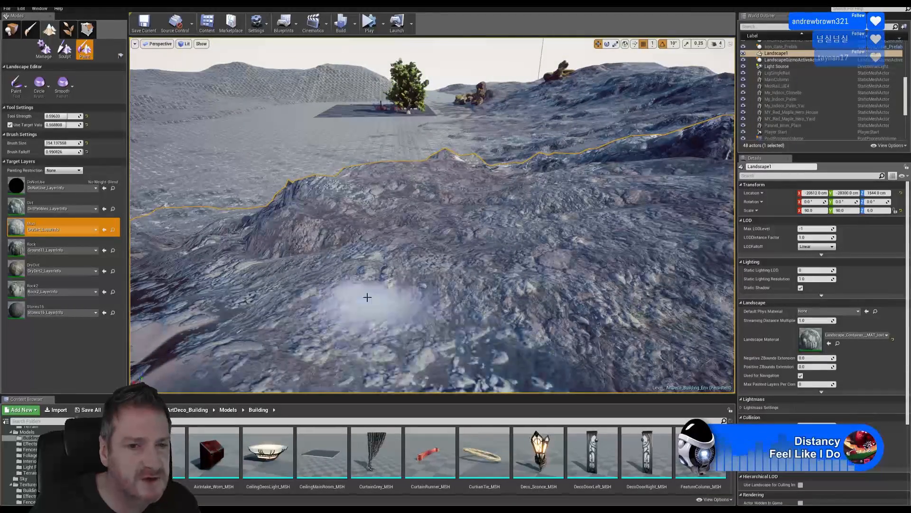
{"action": "mouse_move", "coordinate": [366, 297]}
{"action": "right_mouse_down"}
{"action": "mouse_move", "coordinate": [428, 285]}
{"action": "mouse_move", "coordinate": [456, 322]}
{"action": "right_mouse_up"}
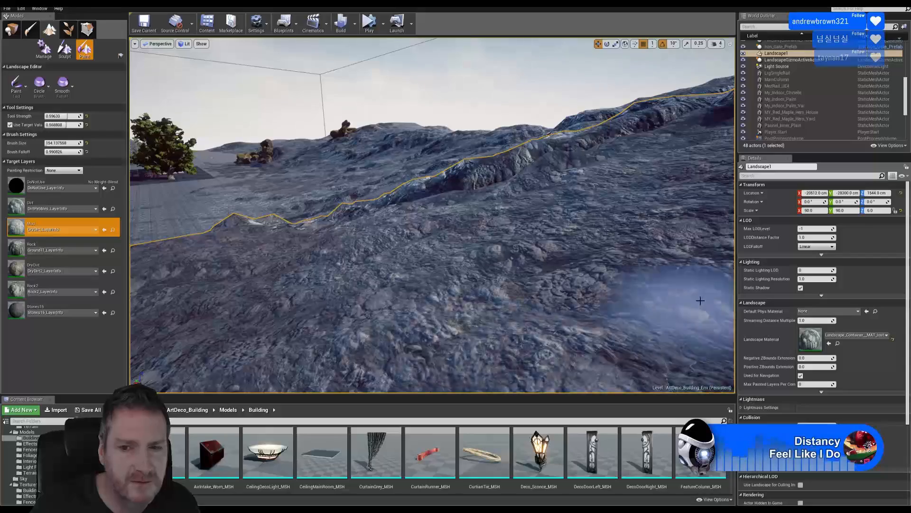
{"action": "mouse_move", "coordinate": [553, 270]}
{"action": "right_mouse_down"}
{"action": "mouse_move", "coordinate": [461, 275]}
{"action": "mouse_move", "coordinate": [553, 269]}
{"action": "right_mouse_up"}
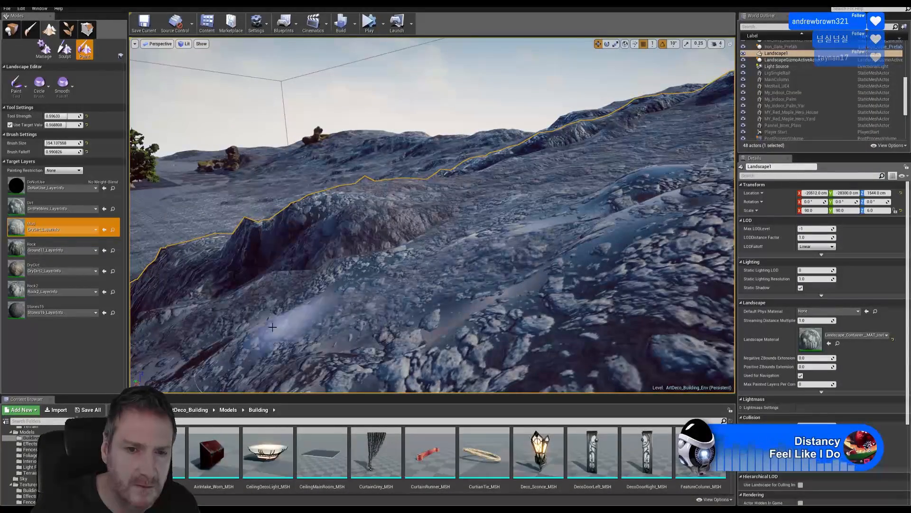
{"action": "mouse_move", "coordinate": [570, 268]}
{"action": "left_mouse_down"}
{"action": "mouse_move", "coordinate": [549, 279]}
{"action": "mouse_move", "coordinate": [661, 198]}
{"action": "left_mouse_up"}
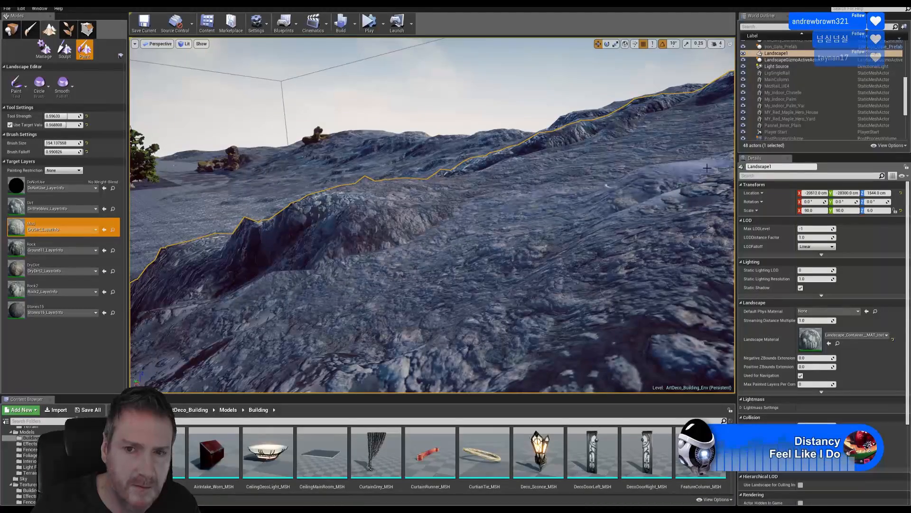
Paint the Mud layer around the small rocky bump and over the remaining stony slope beside the outcrops
{"action": "right_click_drag", "start_coordinate": [609, 192], "coordinate": [546, 211]}
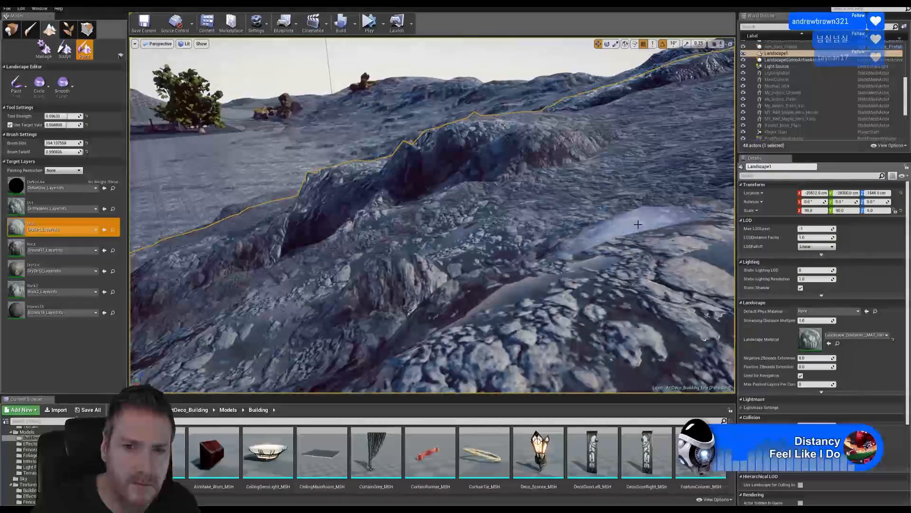
{"action": "mouse_move", "coordinate": [637, 222]}
{"action": "left_mouse_down"}
{"action": "mouse_move", "coordinate": [541, 317]}
{"action": "mouse_move", "coordinate": [544, 254]}
{"action": "left_mouse_up"}
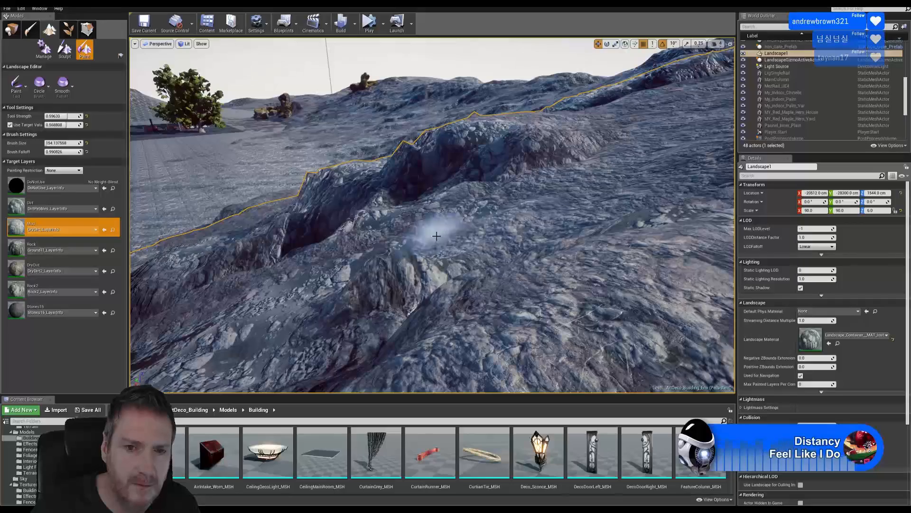
{"action": "left_click_drag", "start_coordinate": [436, 235], "coordinate": [281, 304]}
{"action": "left_click_drag", "start_coordinate": [332, 3], "coordinate": [335, 11]}
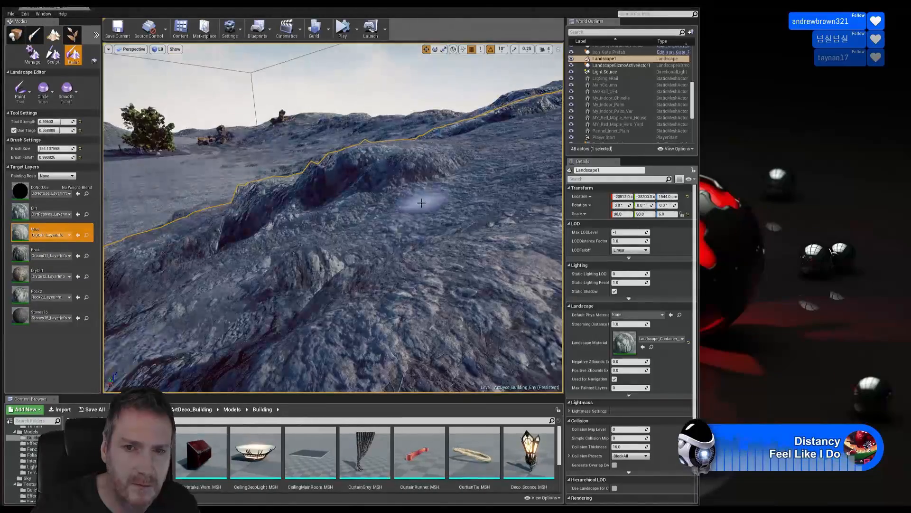
{"action": "left_click", "coordinate": [679, 5]}
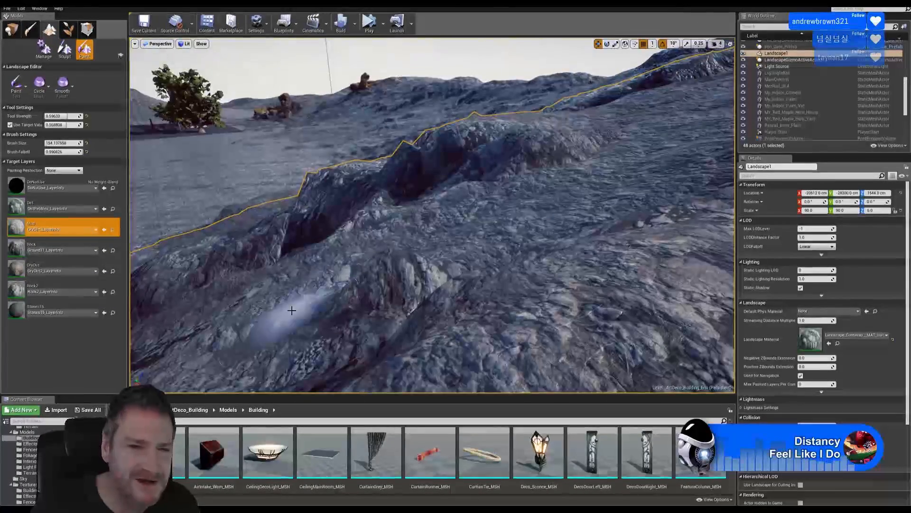
{"action": "mouse_move", "coordinate": [431, 234]}
{"action": "right_mouse_down"}
{"action": "mouse_move", "coordinate": [560, 213]}
{"action": "mouse_move", "coordinate": [459, 213]}
{"action": "mouse_move", "coordinate": [503, 219]}
{"action": "right_mouse_up"}
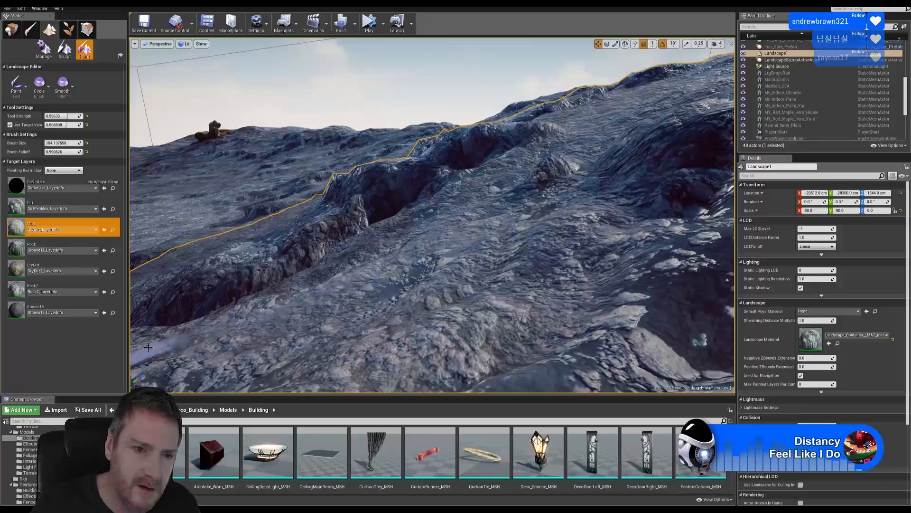
{"action": "mouse_move", "coordinate": [612, 338]}
{"action": "right_mouse_down"}
{"action": "mouse_move", "coordinate": [536, 338]}
{"action": "mouse_move", "coordinate": [589, 338]}
{"action": "mouse_move", "coordinate": [600, 246]}
{"action": "right_mouse_up"}
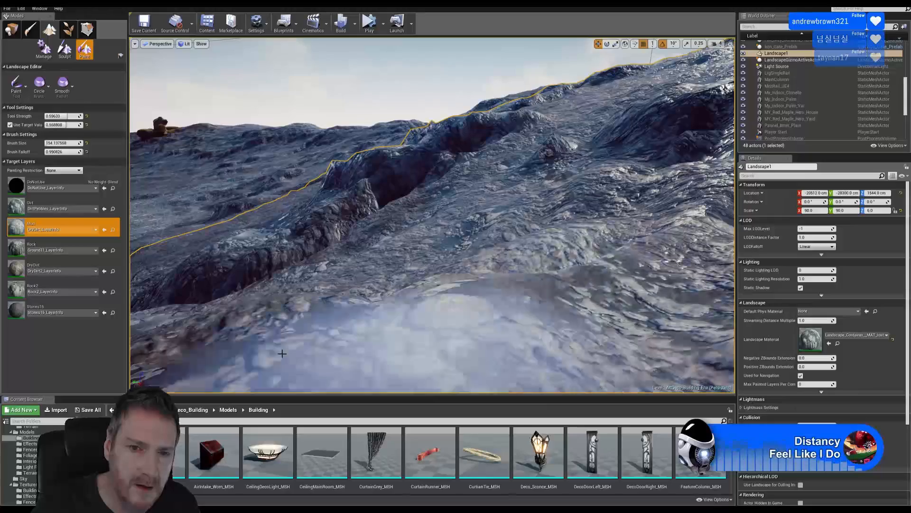
Paint the Mud layer over the stony slope in front of the rocky ridge, up to the foot of the outcrop
{"action": "mouse_move", "coordinate": [349, 294]}
{"action": "right_mouse_down"}
{"action": "mouse_move", "coordinate": [330, 304]}
{"action": "mouse_move", "coordinate": [366, 308]}
{"action": "right_mouse_up"}
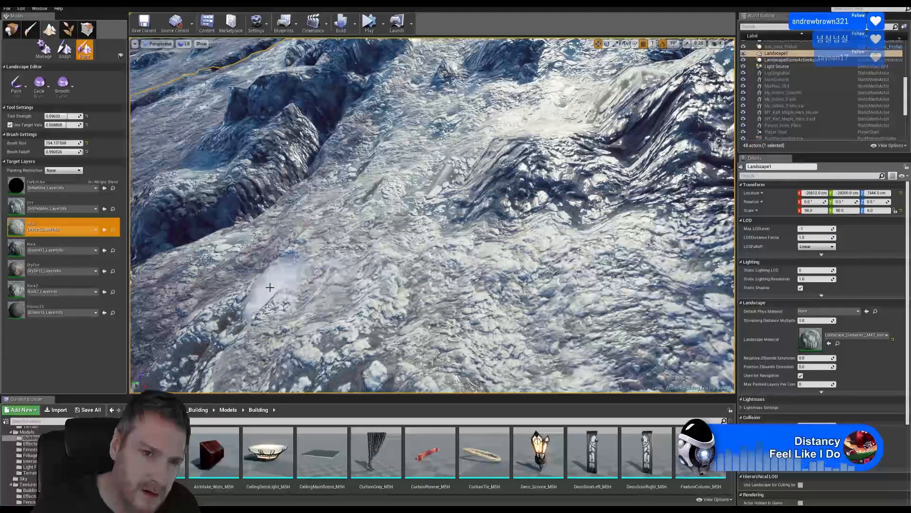
{"action": "right_click_drag", "start_coordinate": [179, 353], "coordinate": [194, 347]}
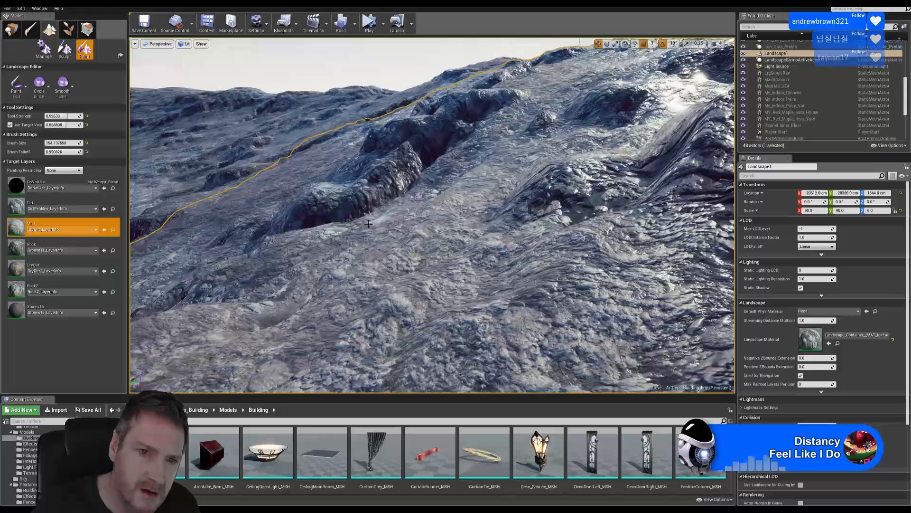
{"action": "right_click_drag", "start_coordinate": [359, 252], "coordinate": [373, 266]}
{"action": "key", "text": "w"}
{"action": "key", "text": "a"}
{"action": "mouse_move", "coordinate": [423, 236]}
{"action": "right_mouse_down"}
{"action": "mouse_move", "coordinate": [404, 238]}
{"action": "mouse_move", "coordinate": [423, 237]}
{"action": "right_mouse_up"}
{"action": "key", "text": "d"}
{"action": "mouse_move", "coordinate": [422, 236]}
{"action": "left_mouse_down"}
{"action": "mouse_move", "coordinate": [447, 249]}
{"action": "mouse_move", "coordinate": [366, 261]}
{"action": "mouse_move", "coordinate": [437, 275]}
{"action": "mouse_move", "coordinate": [583, 268]}
{"action": "mouse_move", "coordinate": [346, 244]}
{"action": "mouse_move", "coordinate": [415, 148]}
{"action": "left_mouse_up"}
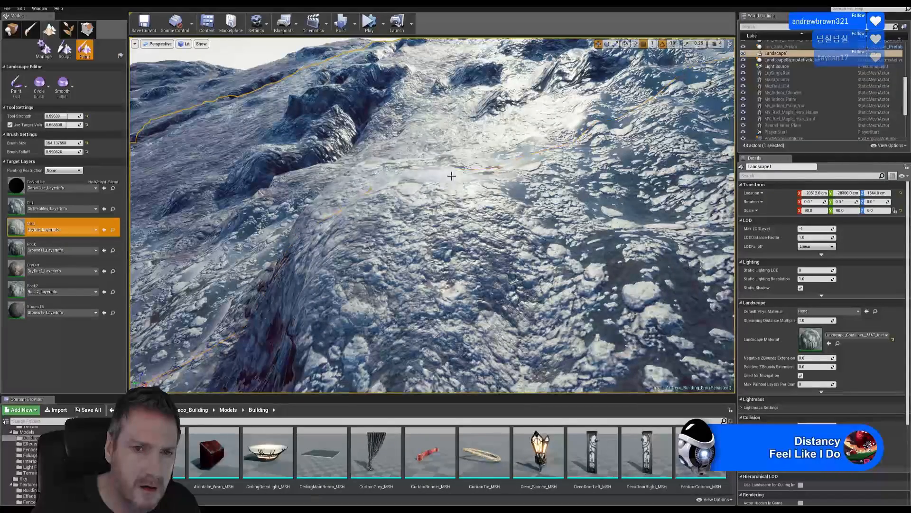
Paint the Mud layer across the bright hillside between the rocky ridge and the deep dark hollow
{"action": "left_click_drag", "start_coordinate": [452, 176], "coordinate": [509, 156]}
{"action": "right_click_drag", "start_coordinate": [416, 174], "coordinate": [318, 191]}
{"action": "mouse_move", "coordinate": [344, 258]}
{"action": "left_mouse_down"}
{"action": "mouse_move", "coordinate": [443, 170]}
{"action": "mouse_move", "coordinate": [281, 311]}
{"action": "mouse_move", "coordinate": [349, 239]}
{"action": "mouse_move", "coordinate": [138, 310]}
{"action": "left_mouse_up"}
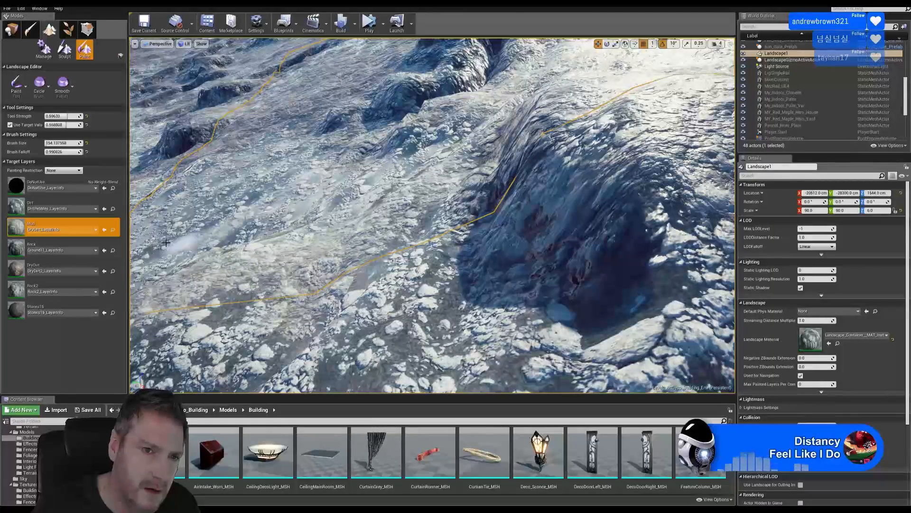
Paint the DryDirt layer over the stony ground along the near edge of the deep dark hollow
{"action": "left_click", "coordinate": [57, 268]}
{"action": "left_click_drag", "start_coordinate": [317, 297], "coordinate": [466, 245]}
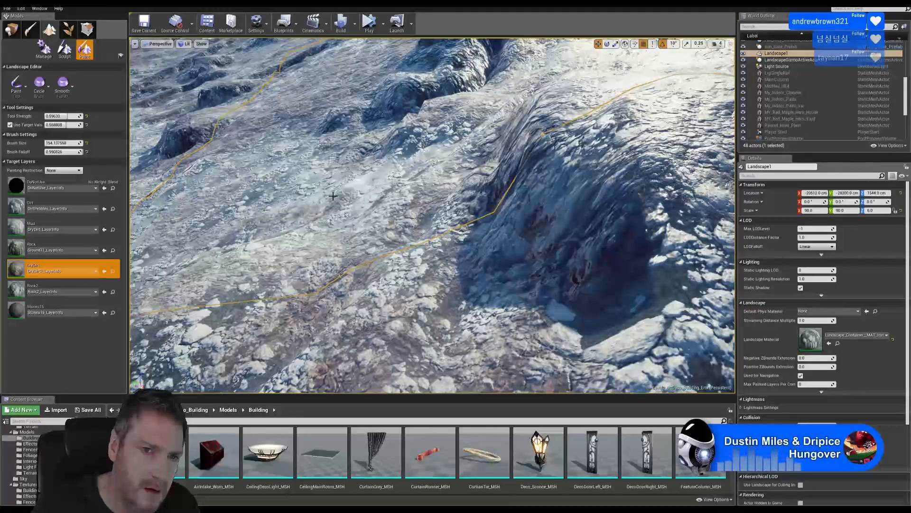
{"action": "mouse_move", "coordinate": [333, 196]}
{"action": "right_mouse_down"}
{"action": "mouse_move", "coordinate": [290, 182]}
{"action": "mouse_move", "coordinate": [296, 176]}
{"action": "mouse_move", "coordinate": [360, 204]}
{"action": "mouse_move", "coordinate": [351, 208]}
{"action": "mouse_move", "coordinate": [361, 218]}
{"action": "mouse_move", "coordinate": [419, 233]}
{"action": "right_mouse_up"}
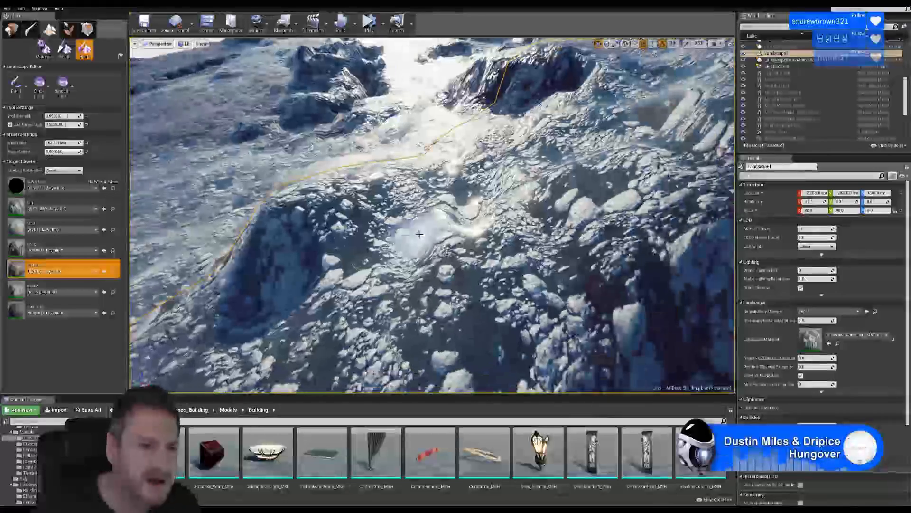
Paint the Rock2 layer over the stony ground between the dark hollow and the neighbouring crevice
{"action": "left_click", "coordinate": [114, 290]}
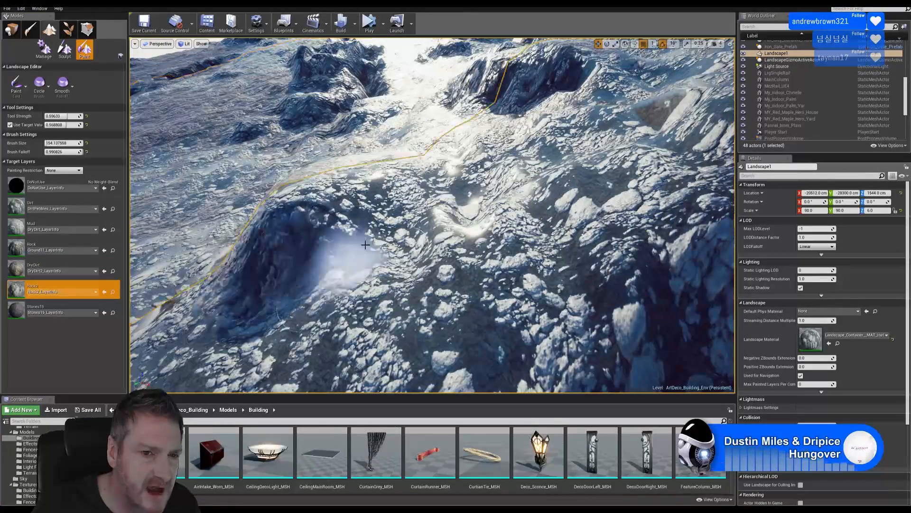
{"action": "mouse_move", "coordinate": [360, 338]}
{"action": "left_mouse_down"}
{"action": "mouse_move", "coordinate": [517, 350]}
{"action": "mouse_move", "coordinate": [673, 291]}
{"action": "mouse_move", "coordinate": [511, 226]}
{"action": "left_mouse_up"}
{"action": "right_click_drag", "start_coordinate": [500, 192], "coordinate": [551, 184]}
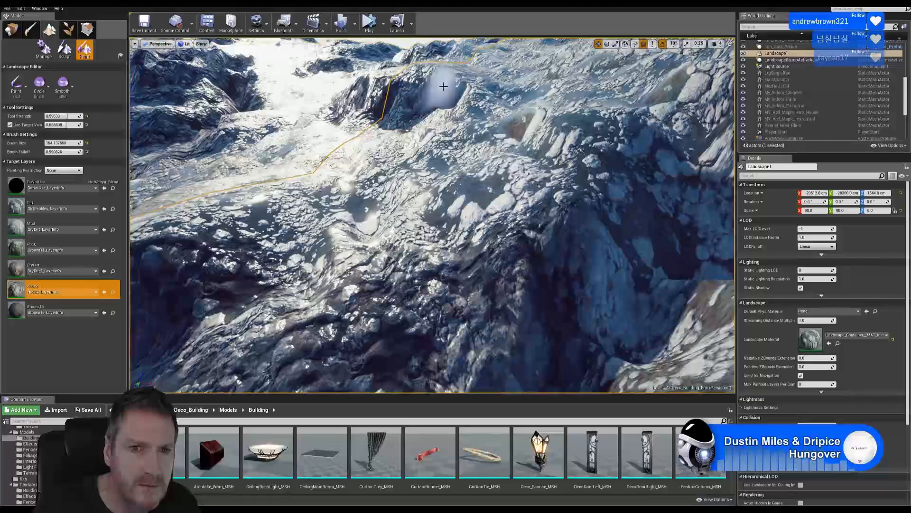
{"action": "right_click_drag", "start_coordinate": [420, 119], "coordinate": [555, 151]}
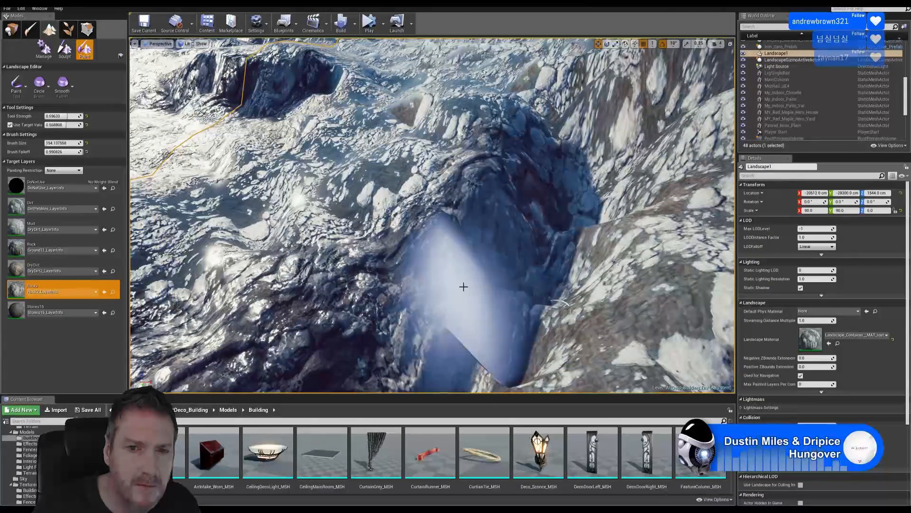
{"action": "mouse_move", "coordinate": [464, 286]}
{"action": "right_mouse_down"}
{"action": "mouse_move", "coordinate": [461, 213]}
{"action": "mouse_move", "coordinate": [441, 217]}
{"action": "right_mouse_up"}
{"action": "key", "text": "s"}
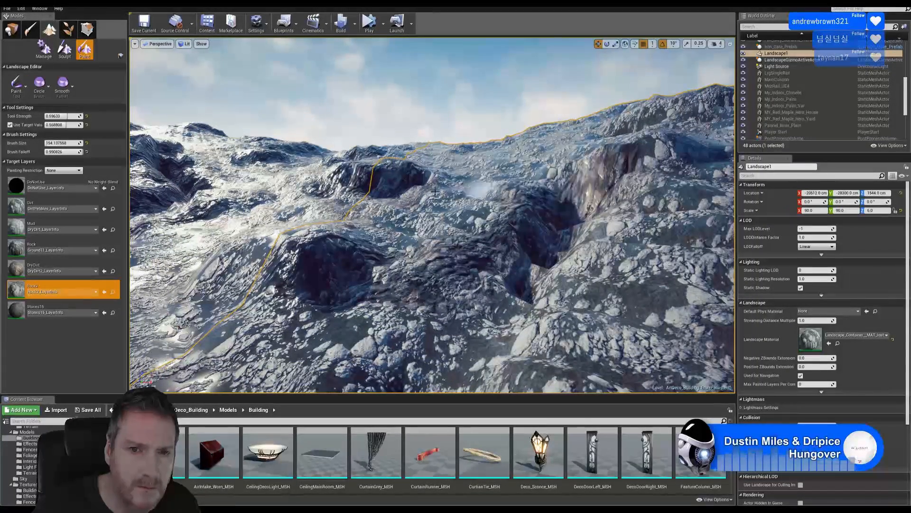
Paint the Rock2 layer along the crevice's walls and rim, from its lower mouth up to the cliff at its head
{"action": "mouse_move", "coordinate": [435, 191]}
{"action": "right_mouse_down"}
{"action": "mouse_move", "coordinate": [468, 200]}
{"action": "mouse_move", "coordinate": [442, 205]}
{"action": "mouse_move", "coordinate": [447, 284]}
{"action": "right_mouse_up"}
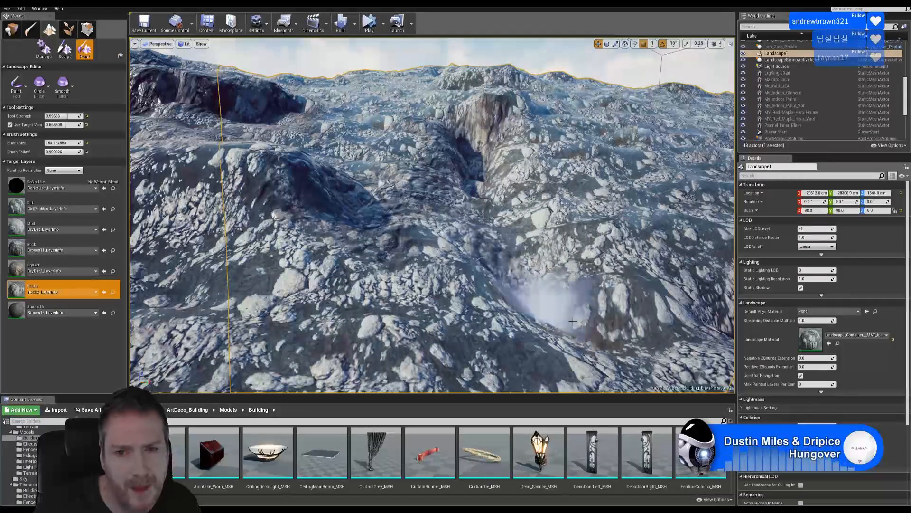
{"action": "left_click_drag", "start_coordinate": [573, 322], "coordinate": [505, 208]}
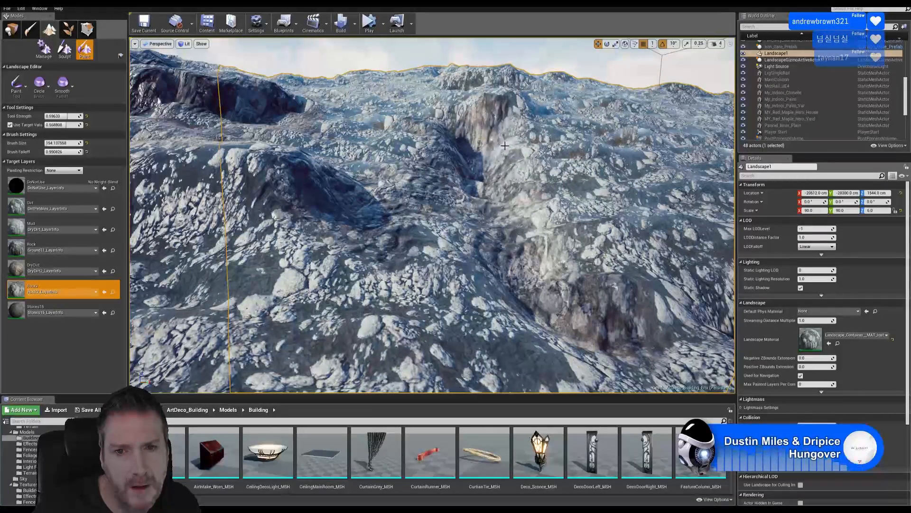
{"action": "mouse_move", "coordinate": [444, 201]}
{"action": "left_mouse_down"}
{"action": "mouse_move", "coordinate": [490, 352]}
{"action": "mouse_move", "coordinate": [700, 299]}
{"action": "left_mouse_up"}
{"action": "mouse_move", "coordinate": [665, 306]}
{"action": "right_mouse_down"}
{"action": "mouse_move", "coordinate": [724, 300]}
{"action": "mouse_move", "coordinate": [683, 297]}
{"action": "mouse_move", "coordinate": [676, 285]}
{"action": "right_mouse_up"}
{"action": "mouse_move", "coordinate": [488, 244]}
{"action": "left_mouse_down"}
{"action": "mouse_move", "coordinate": [407, 250]}
{"action": "mouse_move", "coordinate": [421, 226]}
{"action": "left_mouse_up"}
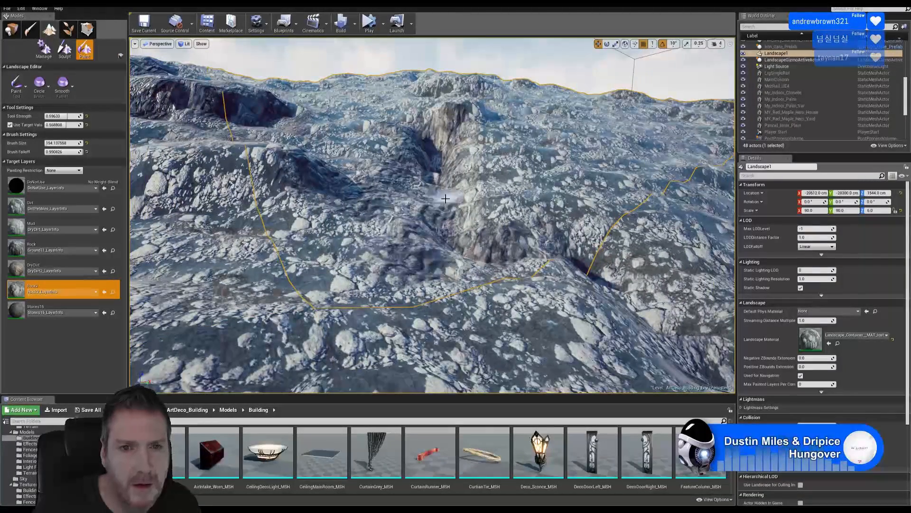
{"action": "mouse_move", "coordinate": [420, 226]}
{"action": "right_mouse_down"}
{"action": "mouse_move", "coordinate": [410, 208]}
{"action": "mouse_move", "coordinate": [427, 205]}
{"action": "mouse_move", "coordinate": [416, 216]}
{"action": "right_mouse_up"}
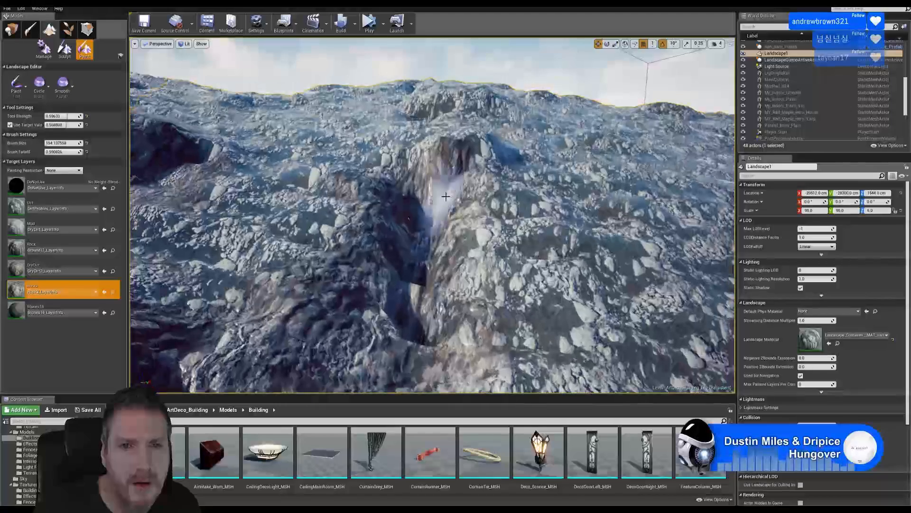
{"action": "mouse_move", "coordinate": [453, 94]}
{"action": "left_mouse_down"}
{"action": "mouse_move", "coordinate": [424, 104]}
{"action": "mouse_move", "coordinate": [470, 106]}
{"action": "mouse_move", "coordinate": [484, 99]}
{"action": "mouse_move", "coordinate": [513, 107]}
{"action": "mouse_move", "coordinate": [429, 97]}
{"action": "mouse_move", "coordinate": [398, 104]}
{"action": "mouse_move", "coordinate": [427, 133]}
{"action": "mouse_move", "coordinate": [402, 157]}
{"action": "mouse_move", "coordinate": [440, 180]}
{"action": "mouse_move", "coordinate": [364, 230]}
{"action": "left_mouse_up"}
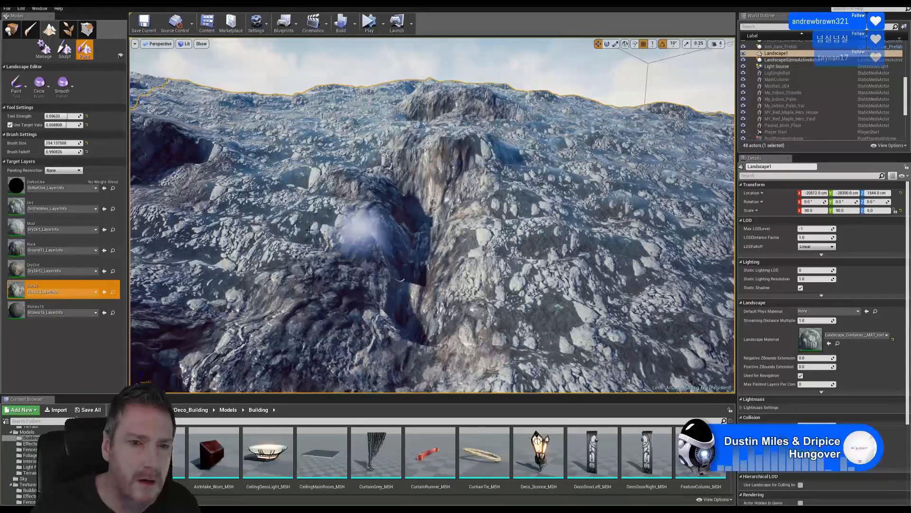
Paint the Stones15 layer over the slopes on both sides of the crevice
{"action": "left_click", "coordinate": [46, 310]}
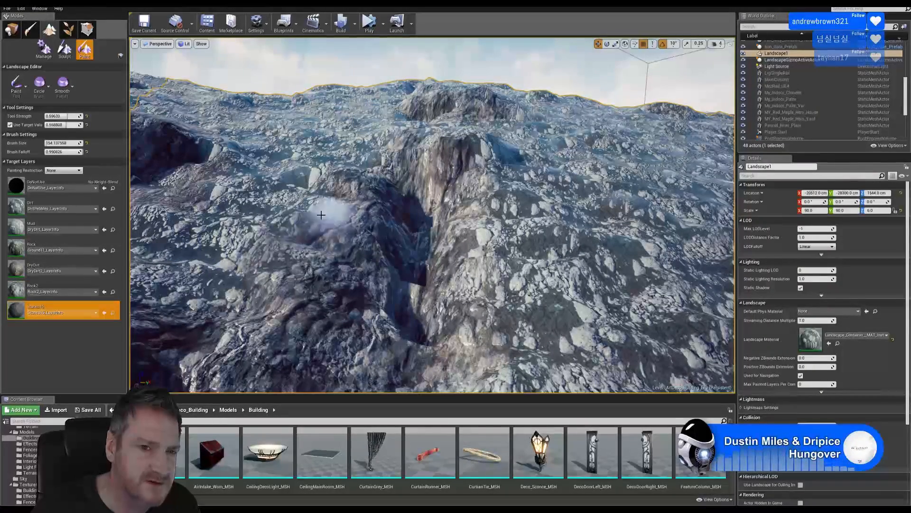
{"action": "mouse_move", "coordinate": [293, 271]}
{"action": "left_mouse_down"}
{"action": "mouse_move", "coordinate": [213, 363]}
{"action": "mouse_move", "coordinate": [304, 337]}
{"action": "left_mouse_up"}
{"action": "mouse_move", "coordinate": [572, 254]}
{"action": "left_mouse_down"}
{"action": "mouse_move", "coordinate": [507, 304]}
{"action": "mouse_move", "coordinate": [517, 376]}
{"action": "mouse_move", "coordinate": [526, 238]}
{"action": "mouse_move", "coordinate": [511, 204]}
{"action": "mouse_move", "coordinate": [557, 299]}
{"action": "mouse_move", "coordinate": [589, 321]}
{"action": "mouse_move", "coordinate": [489, 111]}
{"action": "mouse_move", "coordinate": [514, 129]}
{"action": "mouse_move", "coordinate": [406, 129]}
{"action": "mouse_move", "coordinate": [463, 123]}
{"action": "mouse_move", "coordinate": [375, 147]}
{"action": "mouse_move", "coordinate": [158, 294]}
{"action": "left_mouse_up"}
Blend the Rock2 layer into the stony slopes on both sides of the crevice and up towards its head
{"action": "left_click", "coordinate": [52, 291]}
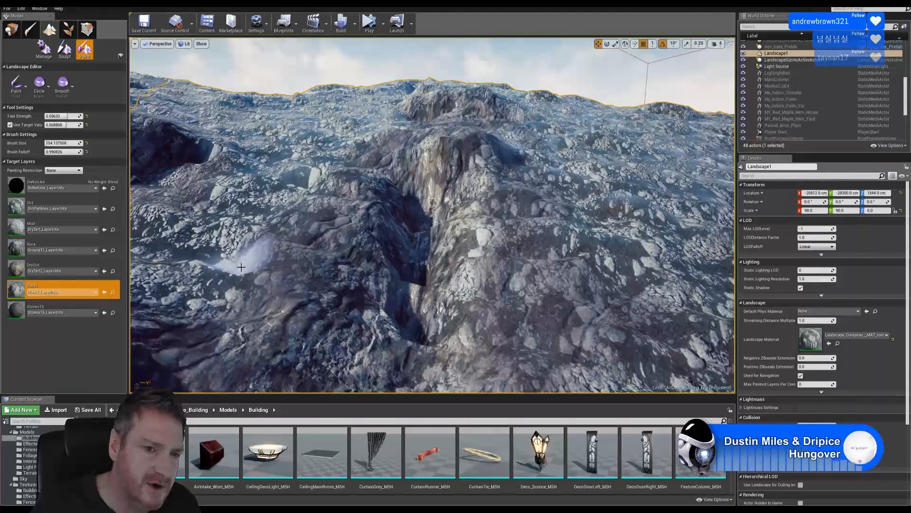
{"action": "mouse_move", "coordinate": [323, 289]}
{"action": "left_mouse_down"}
{"action": "mouse_move", "coordinate": [244, 247]}
{"action": "mouse_move", "coordinate": [275, 230]}
{"action": "mouse_move", "coordinate": [166, 275]}
{"action": "left_mouse_up"}
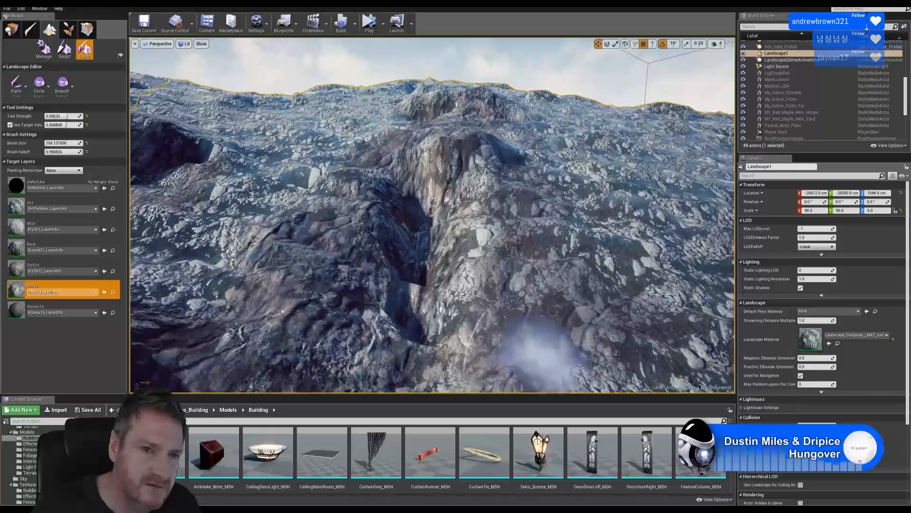
{"action": "mouse_move", "coordinate": [539, 352]}
{"action": "left_mouse_down"}
{"action": "mouse_move", "coordinate": [654, 380]}
{"action": "mouse_move", "coordinate": [610, 261]}
{"action": "mouse_move", "coordinate": [560, 244]}
{"action": "mouse_move", "coordinate": [507, 141]}
{"action": "left_mouse_up"}
{"action": "mouse_move", "coordinate": [515, 292]}
{"action": "right_mouse_down"}
{"action": "mouse_move", "coordinate": [458, 278]}
{"action": "mouse_move", "coordinate": [315, 315]}
{"action": "right_mouse_up"}
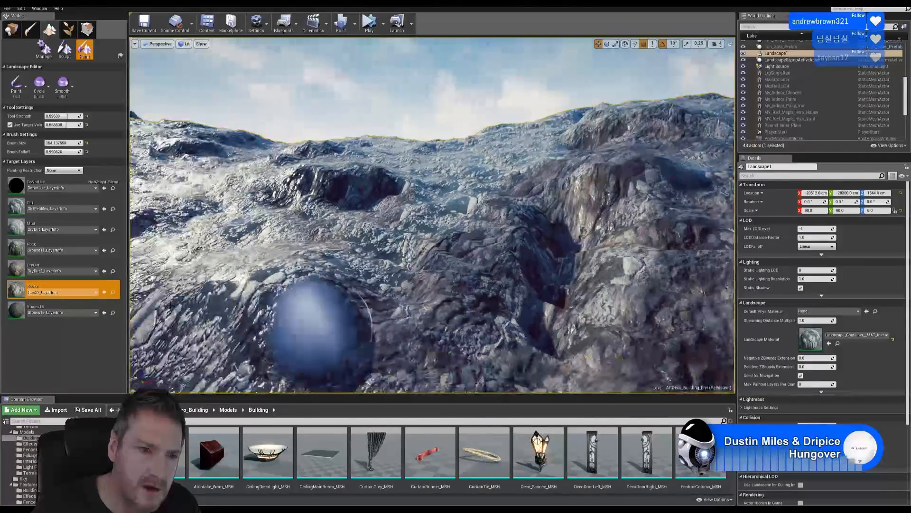
Paint the DryDirt layer over the crest above the dark hollow and across the adjoining slope
{"action": "left_click", "coordinate": [34, 268]}
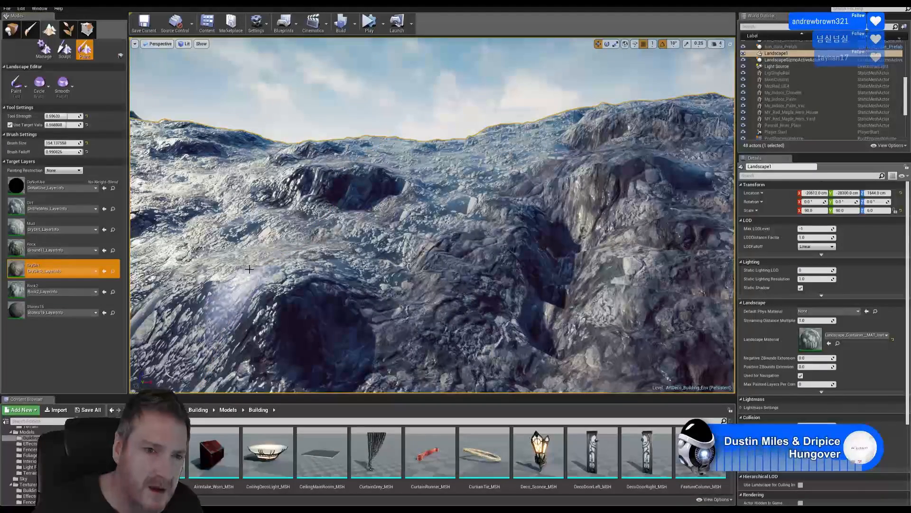
{"action": "mouse_move", "coordinate": [280, 264]}
{"action": "left_mouse_down"}
{"action": "mouse_move", "coordinate": [351, 260]}
{"action": "mouse_move", "coordinate": [368, 239]}
{"action": "mouse_move", "coordinate": [413, 231]}
{"action": "mouse_move", "coordinate": [402, 250]}
{"action": "left_mouse_up"}
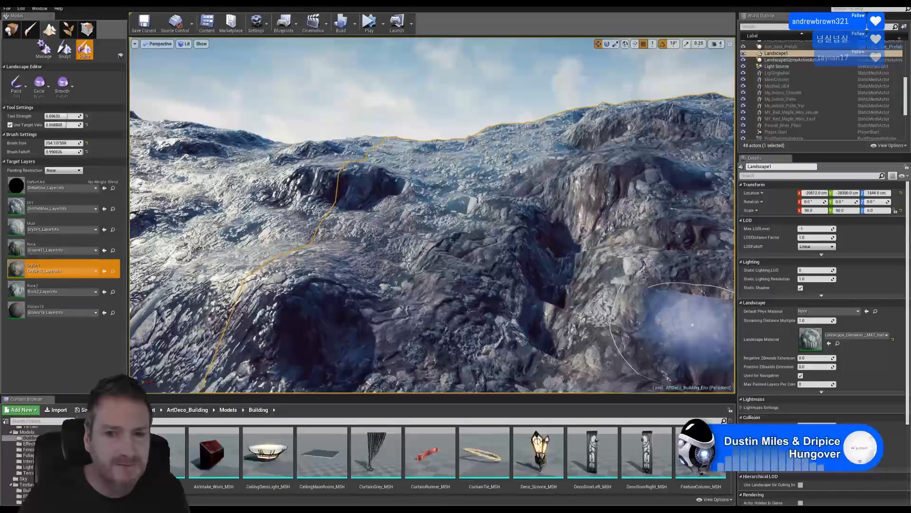
{"action": "right_click_drag", "start_coordinate": [458, 236], "coordinate": [445, 235]}
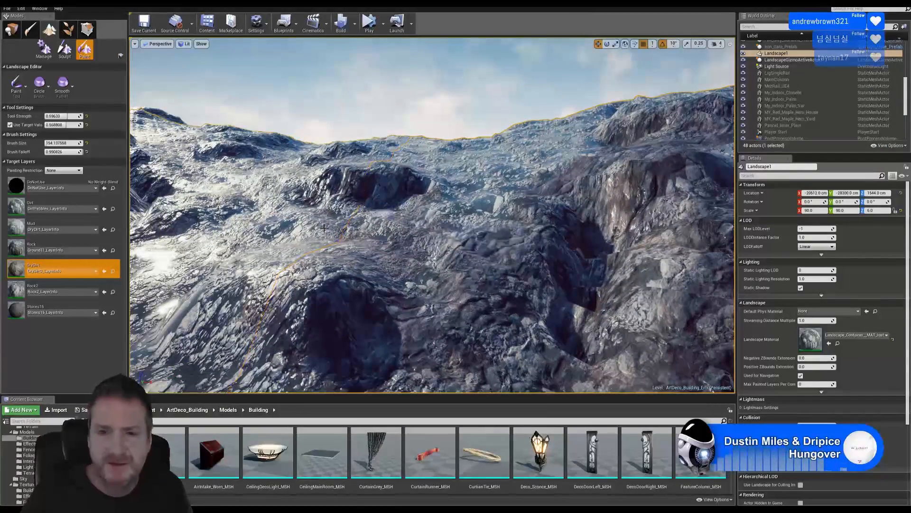
Examine the painted mountainside, the distant hills and the unpainted flat ground around the large tree
{"action": "key", "text": "w"}
{"action": "mouse_move", "coordinate": [360, 227]}
{"action": "right_mouse_down"}
{"action": "mouse_move", "coordinate": [254, 234]}
{"action": "mouse_move", "coordinate": [136, 210]}
{"action": "mouse_move", "coordinate": [355, 228]}
{"action": "mouse_move", "coordinate": [259, 228]}
{"action": "mouse_move", "coordinate": [326, 229]}
{"action": "right_mouse_up"}
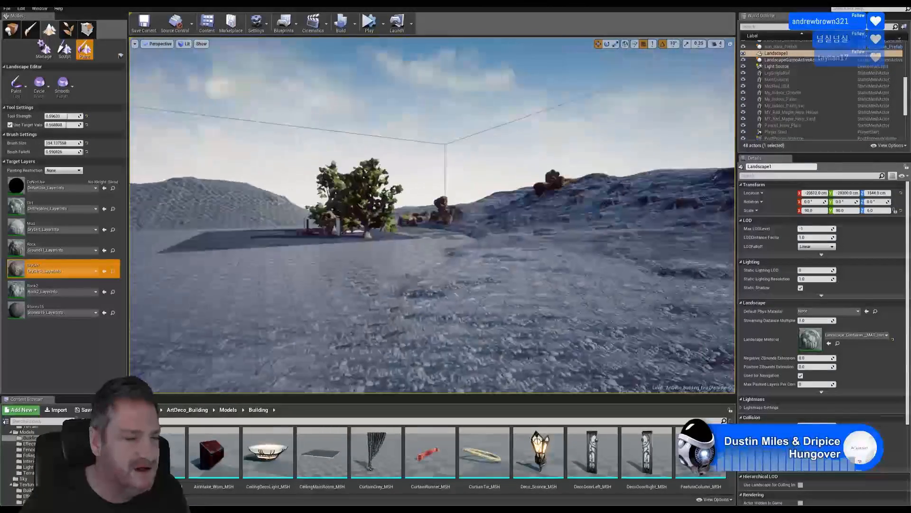
{"action": "mouse_move", "coordinate": [381, 277]}
{"action": "right_mouse_down"}
{"action": "mouse_move", "coordinate": [405, 277]}
{"action": "mouse_move", "coordinate": [380, 277]}
{"action": "right_mouse_up"}
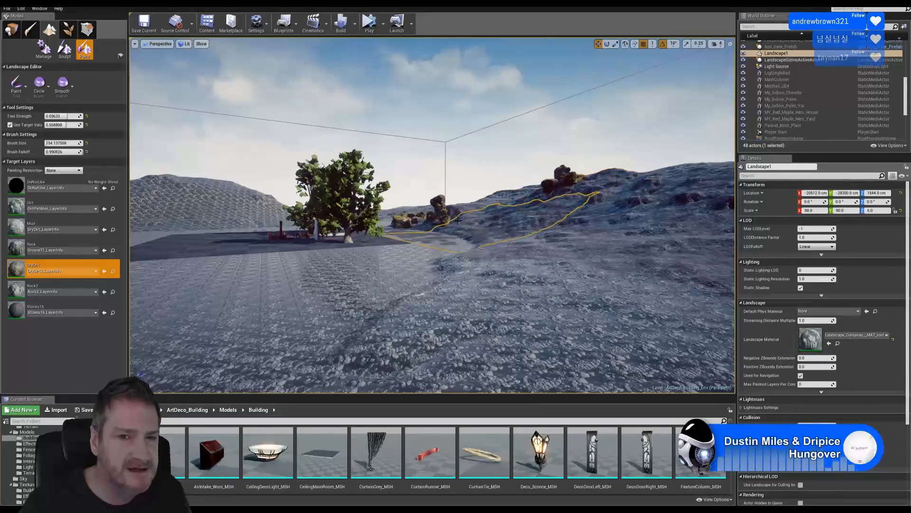
{"action": "mouse_move", "coordinate": [525, 252]}
{"action": "right_mouse_down"}
{"action": "mouse_move", "coordinate": [560, 252]}
{"action": "mouse_move", "coordinate": [451, 252]}
{"action": "mouse_move", "coordinate": [674, 266]}
{"action": "mouse_move", "coordinate": [829, 261]}
{"action": "mouse_move", "coordinate": [271, 243]}
{"action": "right_mouse_up"}
{"action": "key", "text": "w"}
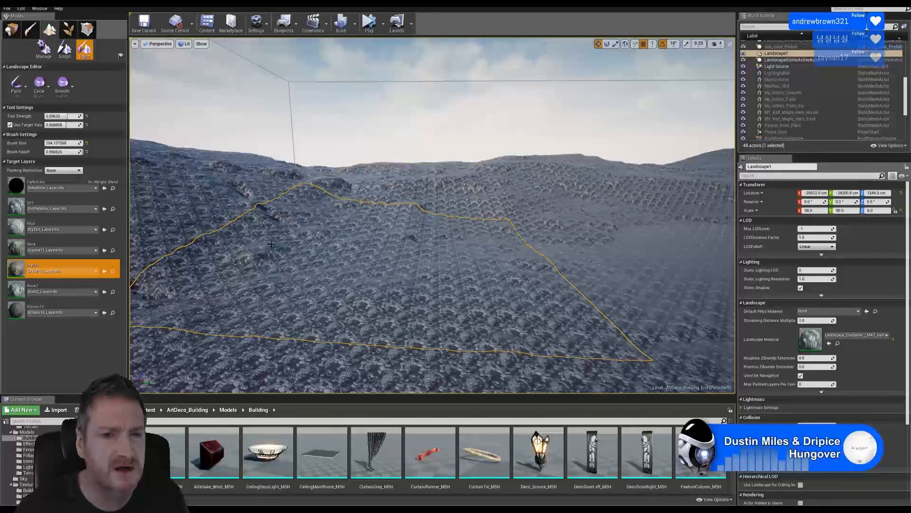
{"action": "right_click_drag", "start_coordinate": [561, 205], "coordinate": [688, 190]}
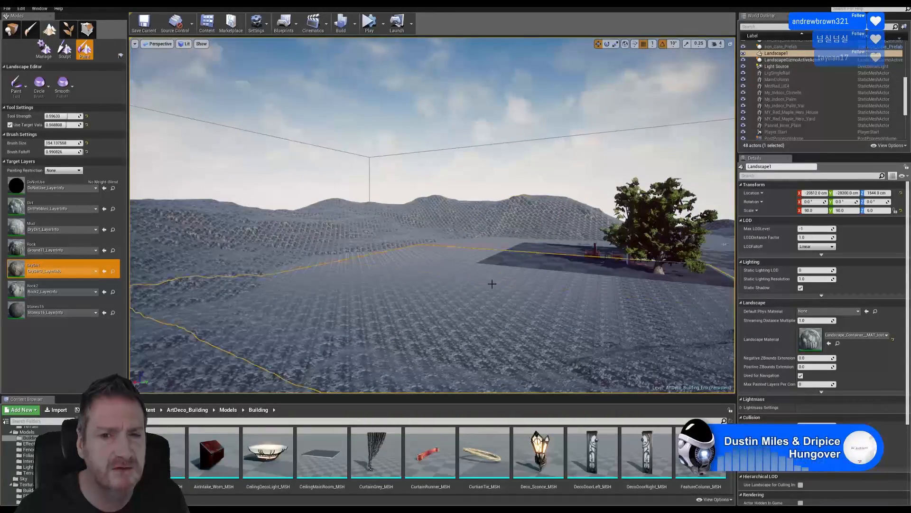
{"action": "mouse_move", "coordinate": [492, 284]}
{"action": "right_mouse_down"}
{"action": "mouse_move", "coordinate": [665, 280]}
{"action": "mouse_move", "coordinate": [546, 280]}
{"action": "mouse_move", "coordinate": [651, 280]}
{"action": "right_mouse_up"}
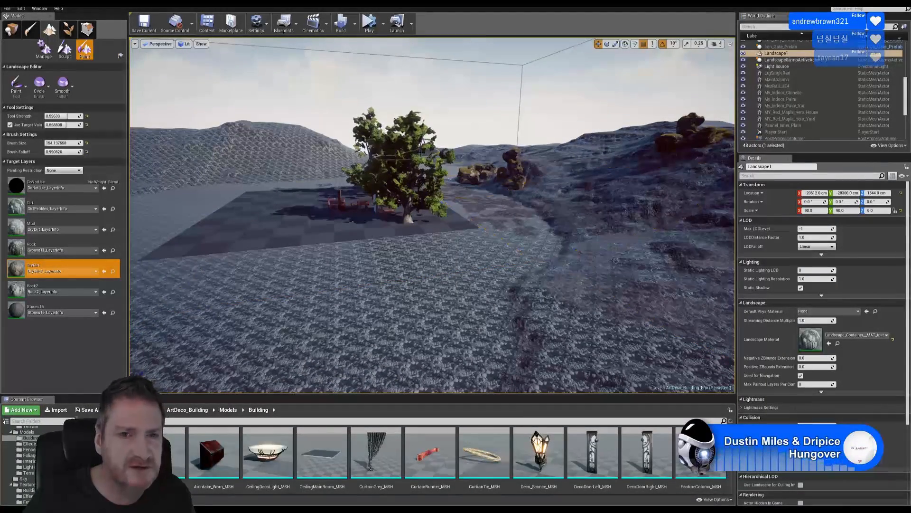
Switch to object placement mode and inspect the flat ground, the checkered floor, and the trees and palms around the building
{"action": "left_click", "coordinate": [12, 30]}
{"action": "right_click_drag", "start_coordinate": [361, 214], "coordinate": [479, 214]}
{"action": "key", "text": "w"}
{"action": "right_click_drag", "start_coordinate": [458, 302], "coordinate": [378, 301]}
{"action": "key", "text": "w"}
{"action": "right_click_drag", "start_coordinate": [377, 220], "coordinate": [263, 218]}
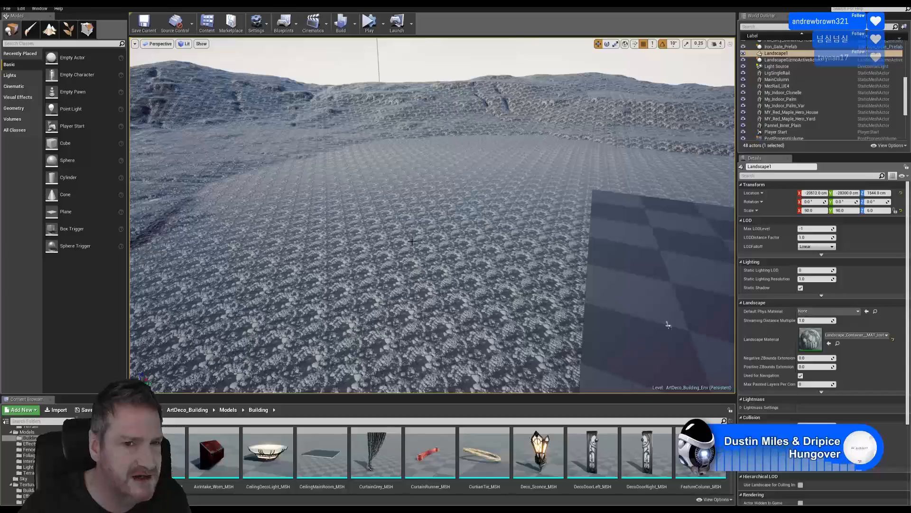
{"action": "right_click_drag", "start_coordinate": [386, 296], "coordinate": [451, 308]}
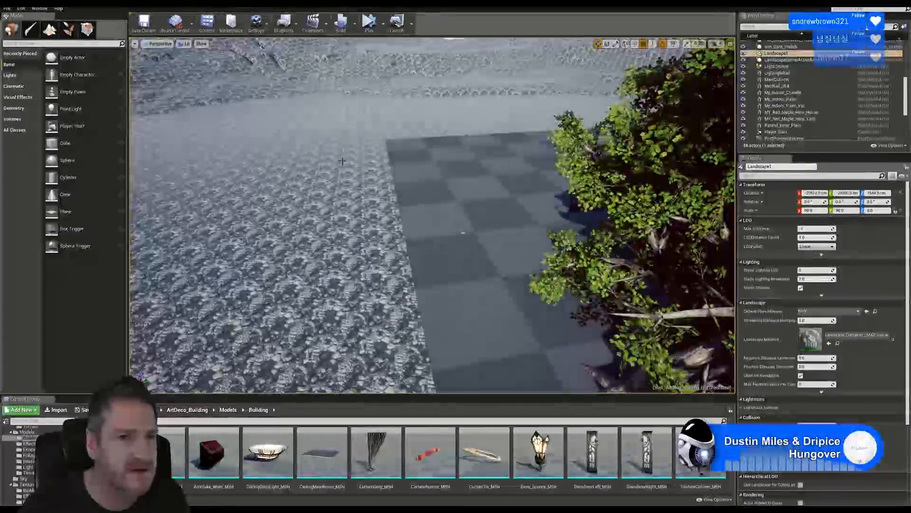
{"action": "right_click_drag", "start_coordinate": [463, 233], "coordinate": [677, 185]}
{"action": "key", "text": "w"}
{"action": "right_click_drag", "start_coordinate": [522, 209], "coordinate": [304, 235]}
{"action": "right_click_drag", "start_coordinate": [432, 216], "coordinate": [517, 219]}
{"action": "key", "text": "w"}
{"action": "key", "text": "a"}
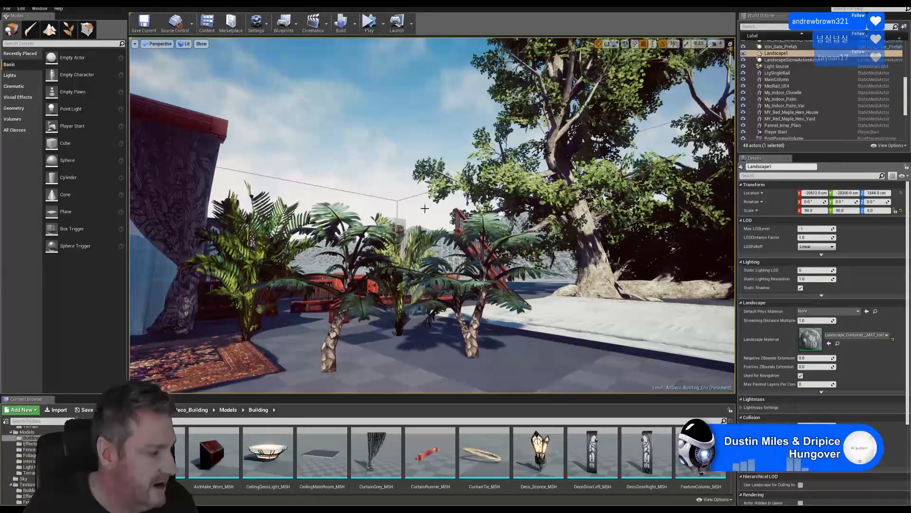
Inspect the moss-covered boulder formations and how they sit among the surrounding hills and valley
{"action": "right_click_drag", "start_coordinate": [422, 201], "coordinate": [264, 216]}
{"action": "key", "text": "w"}
{"action": "right_click_drag", "start_coordinate": [412, 233], "coordinate": [299, 228]}
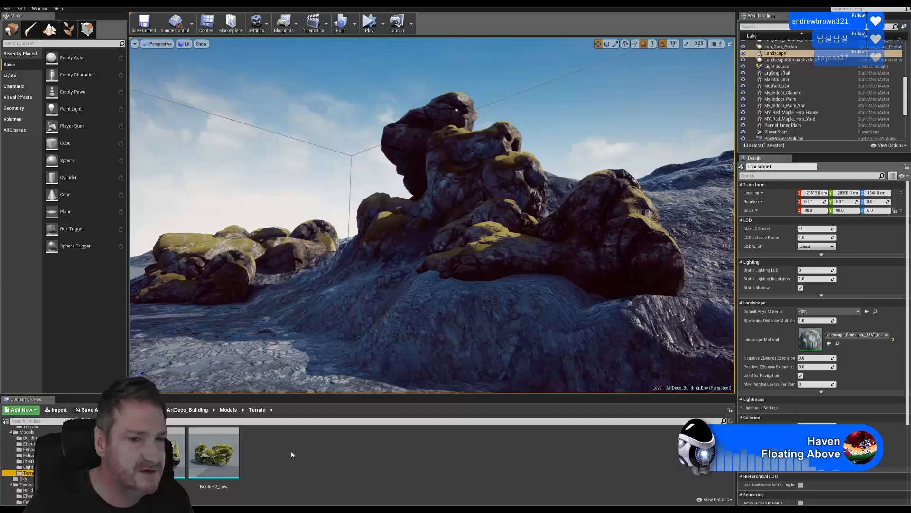
{"action": "right_click_drag", "start_coordinate": [457, 110], "coordinate": [363, 105]}
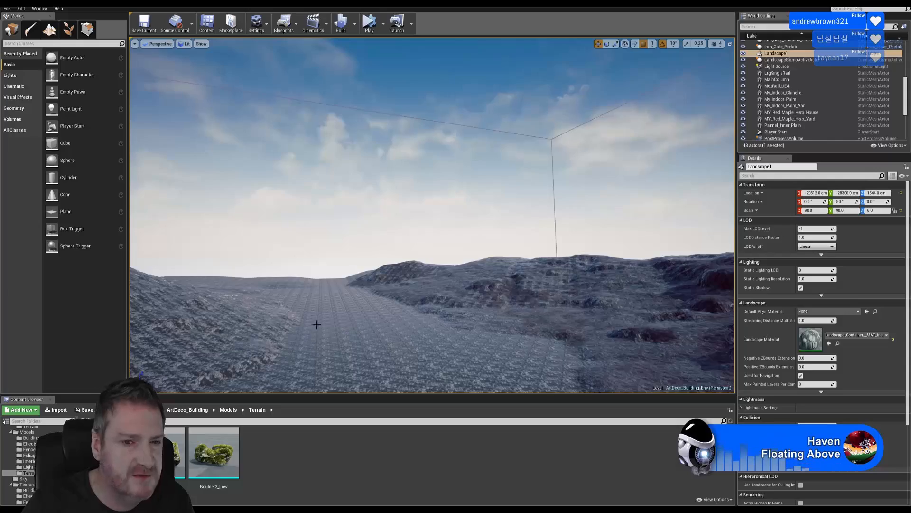
{"action": "right_click_drag", "start_coordinate": [316, 324], "coordinate": [295, 302]}
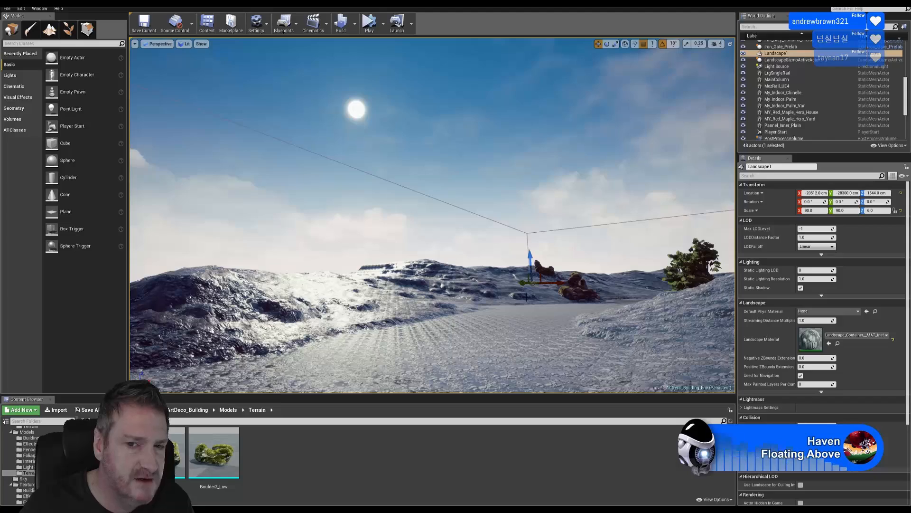
Switch to 3ds Max to view the red-brick building model, and return to the Unreal landscape scene
{"action": "left_click", "coordinate": [873, 6]}
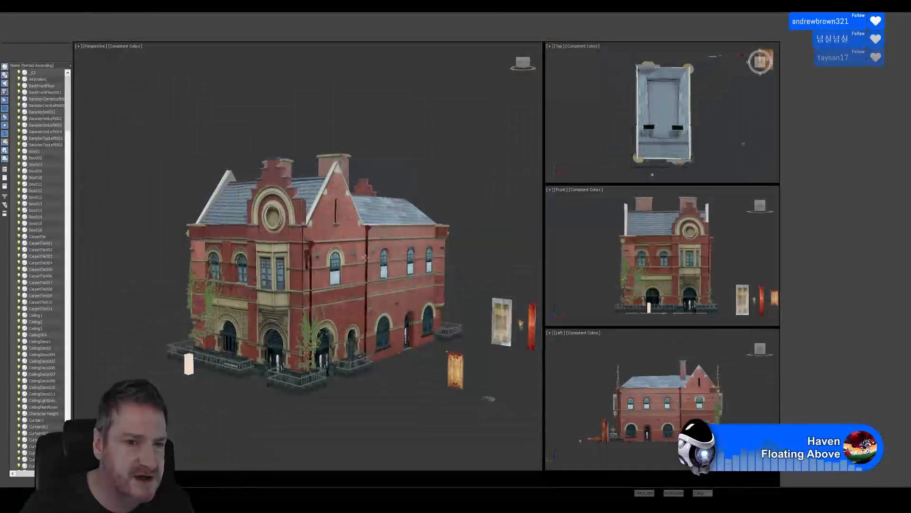
{"action": "key", "text": "alt+Tab"}
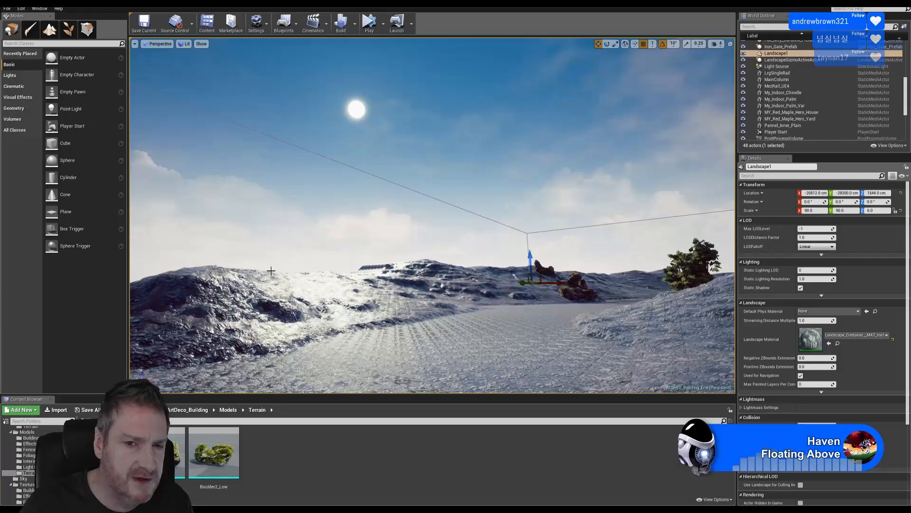
Examine the ridges, the flat valley floor and the rounded hill on the way to the moss-covered boulder cluster
{"action": "right_click_drag", "start_coordinate": [434, 318], "coordinate": [412, 345]}
{"action": "key", "text": "w"}
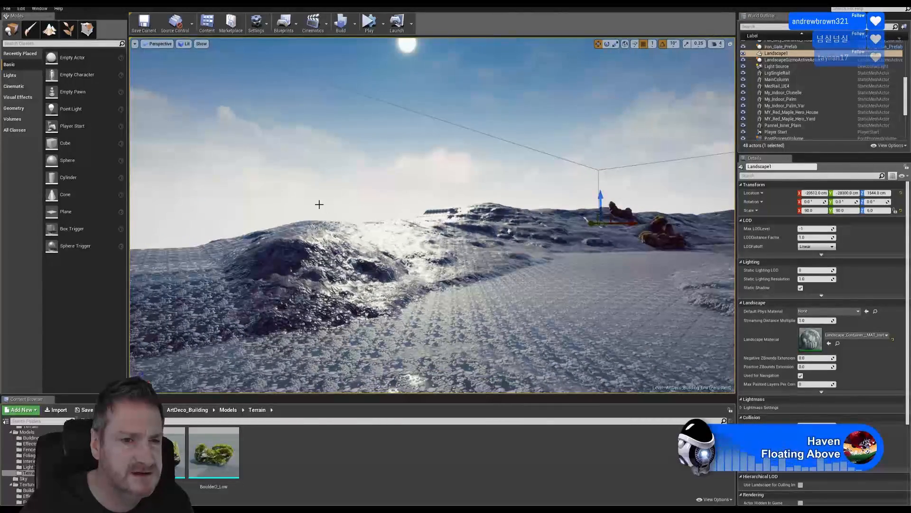
{"action": "right_click_drag", "start_coordinate": [336, 265], "coordinate": [484, 264]}
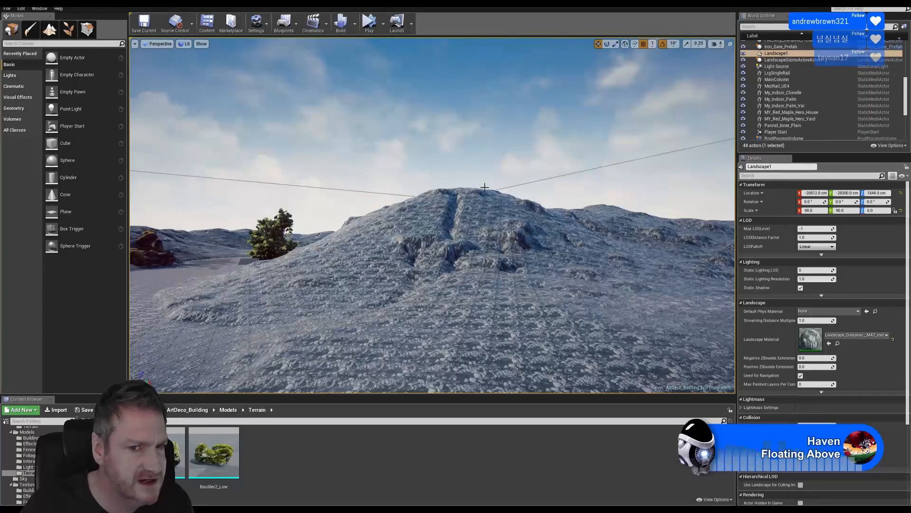
{"action": "right_click_drag", "start_coordinate": [438, 245], "coordinate": [275, 244]}
{"action": "key", "text": "w"}
{"action": "key", "text": "w"}
{"action": "key", "text": "a"}
{"action": "key", "text": "w"}
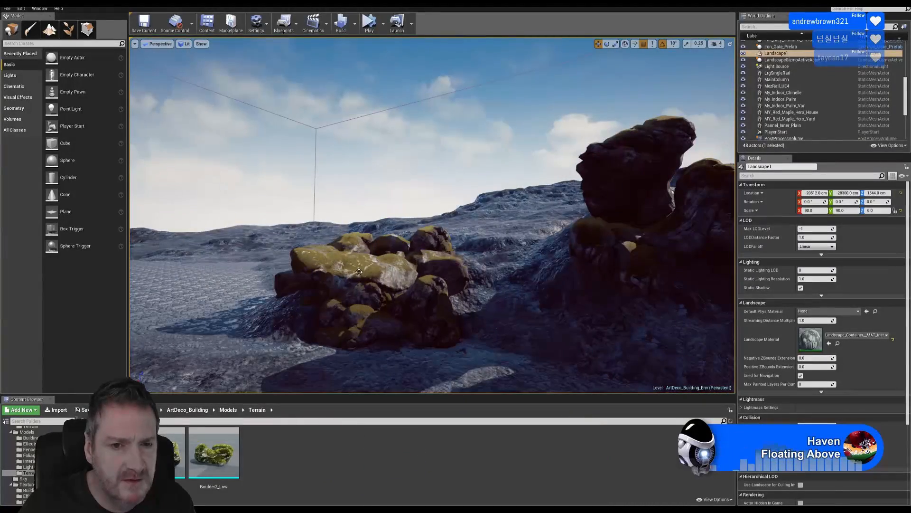
Duplicate the three moss-covered boulders that form the low cluster beside the tall rock
{"action": "left_click", "coordinate": [359, 272]}
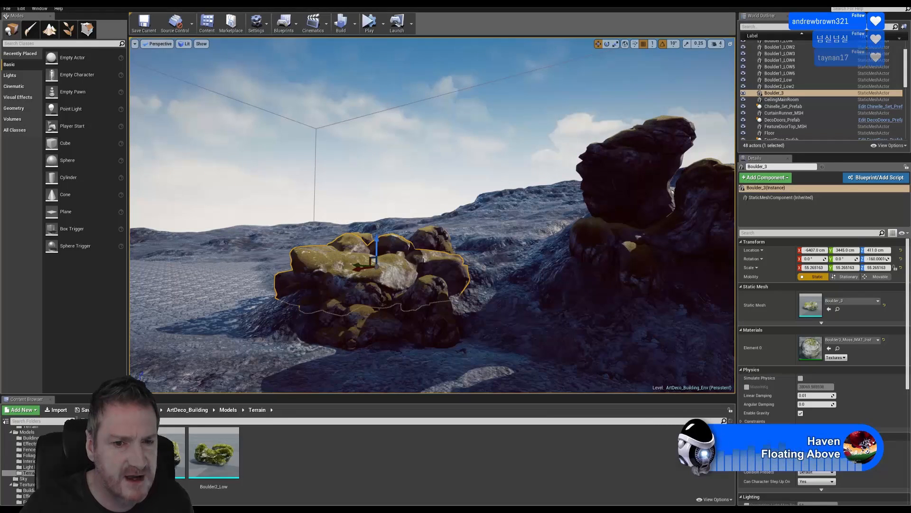
{"action": "left_click", "coordinate": [375, 325], "text": "ctrl"}
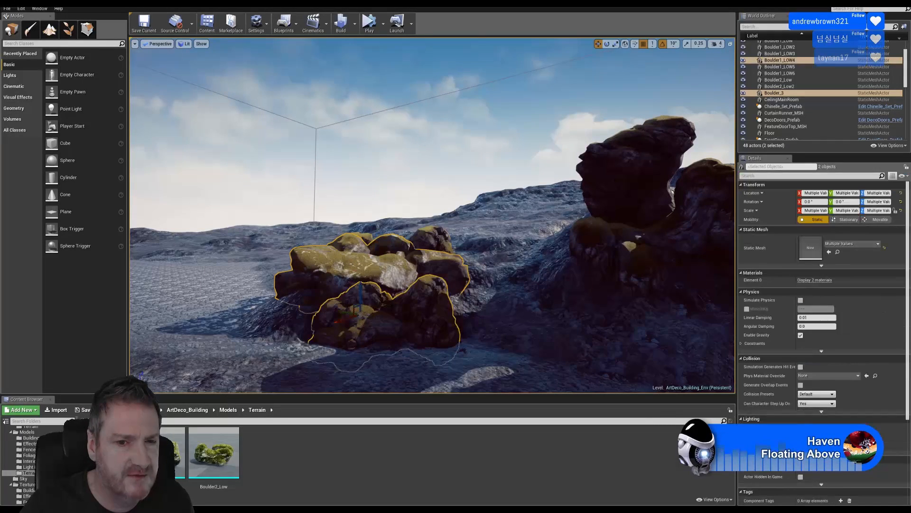
{"action": "left_click", "coordinate": [434, 240], "text": "ctrl"}
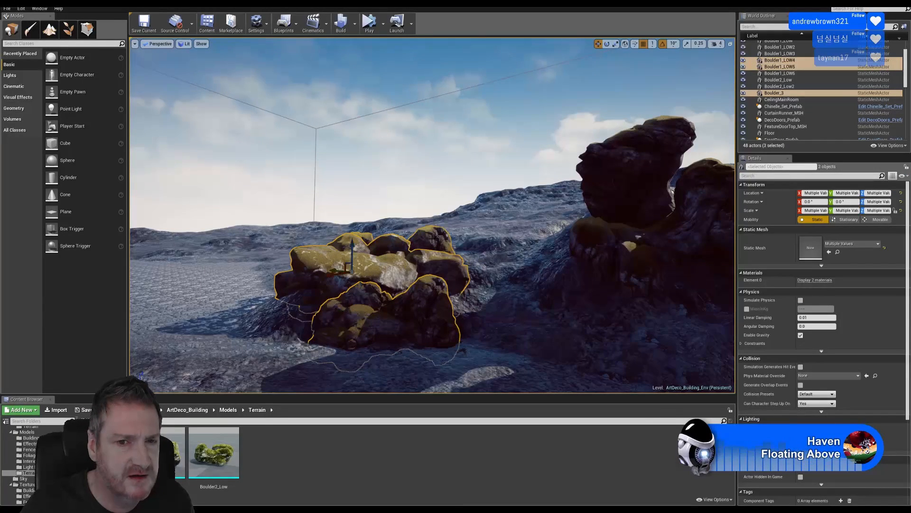
{"action": "right_click", "coordinate": [380, 267]}
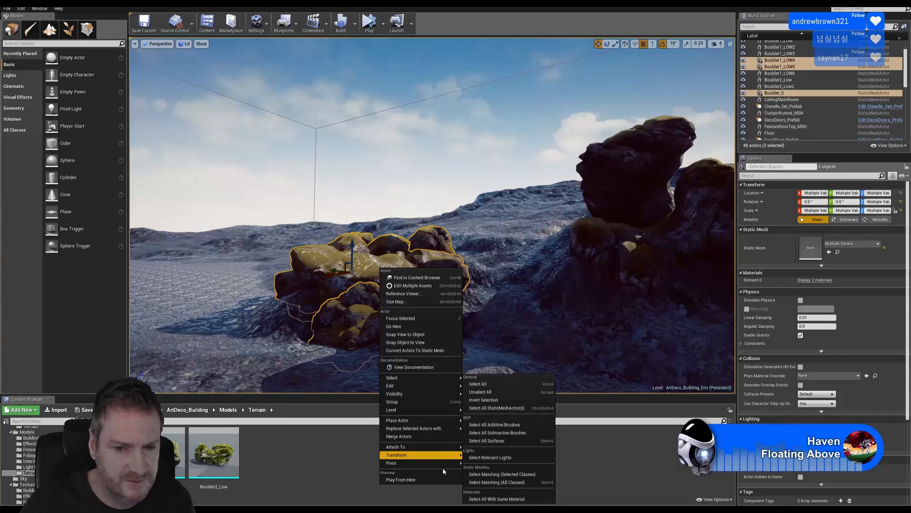
{"action": "mouse_move", "coordinate": [451, 386]}
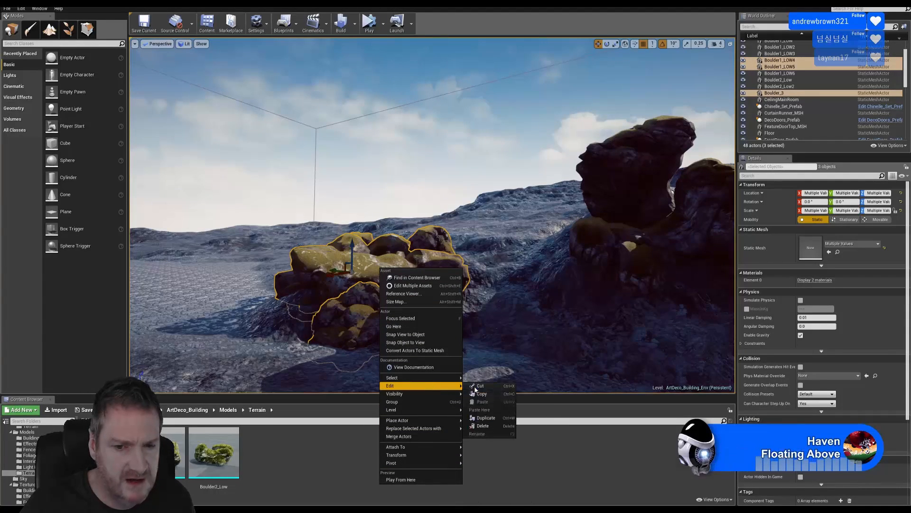
{"action": "left_click", "coordinate": [486, 417]}
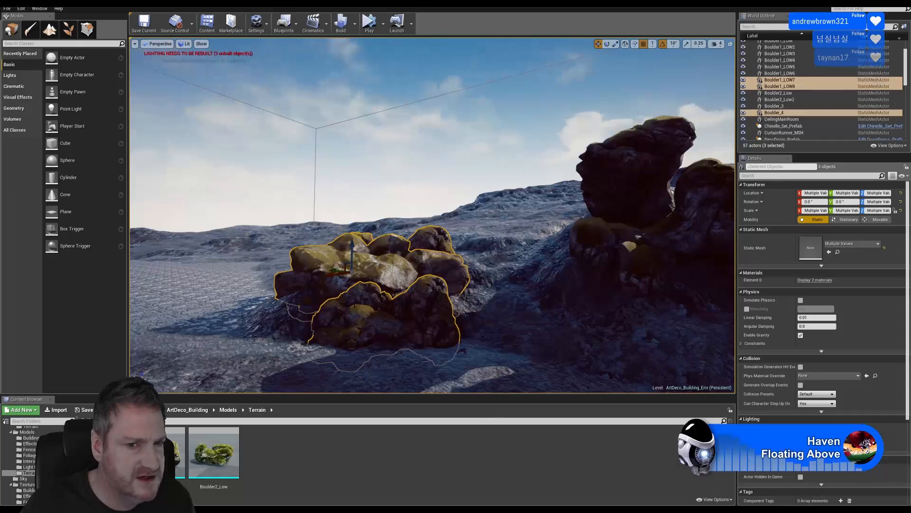
Move the duplicated boulder cluster away from the original rocks and far across the flat ground
{"action": "left_click_drag", "start_coordinate": [333, 275], "coordinate": [256, 285]}
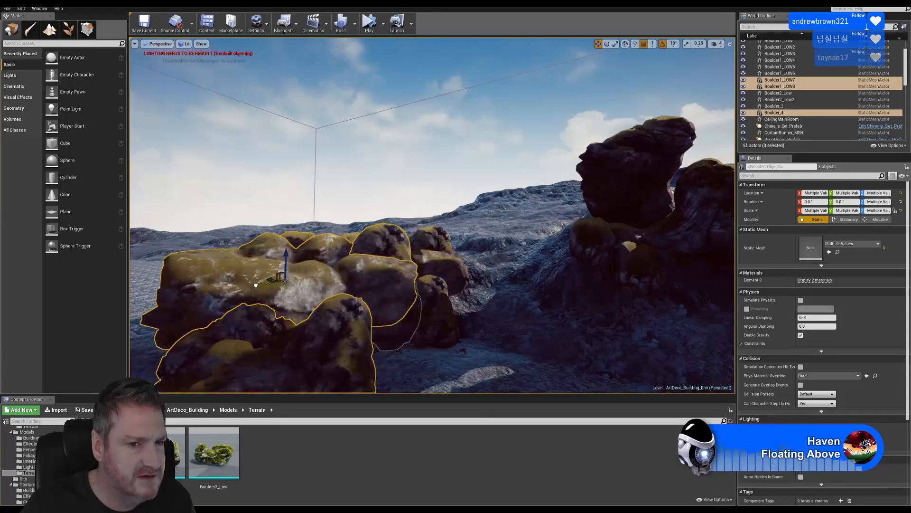
{"action": "right_click_drag", "start_coordinate": [353, 287], "coordinate": [368, 304]}
{"action": "mouse_move", "coordinate": [269, 250]}
{"action": "right_mouse_down"}
{"action": "mouse_move", "coordinate": [281, 251]}
{"action": "mouse_move", "coordinate": [269, 258]}
{"action": "mouse_move", "coordinate": [284, 254]}
{"action": "right_mouse_up"}
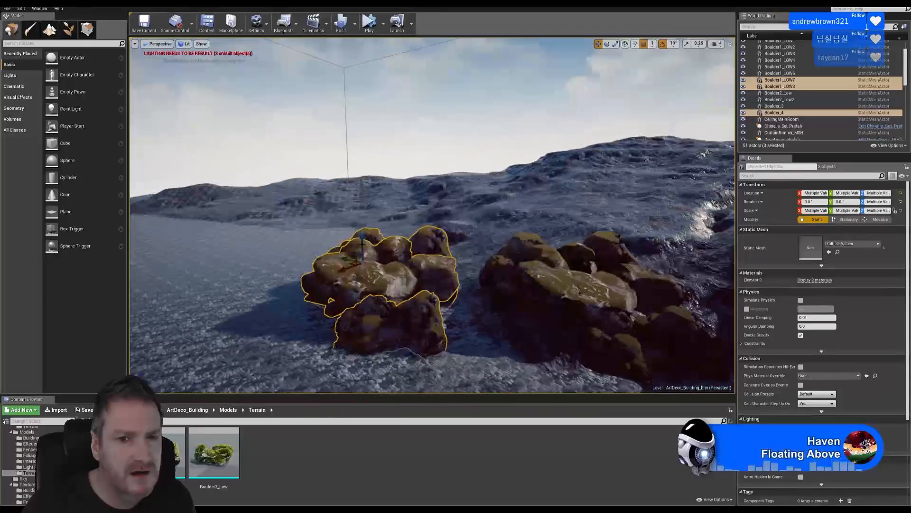
{"action": "left_click_drag", "start_coordinate": [347, 259], "coordinate": [131, 168]}
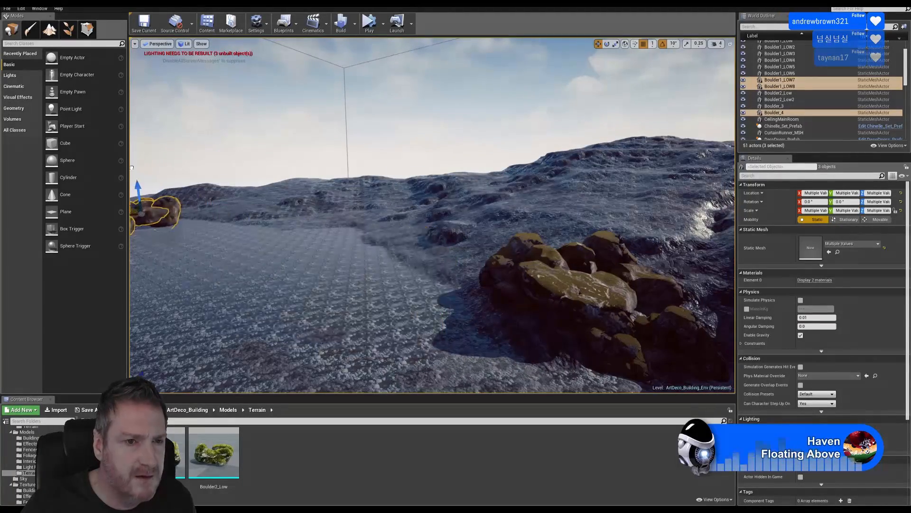
Reposition and raise the copied cluster so it sits on the hillside mound beside the flat valley floor
{"action": "mouse_move", "coordinate": [255, 250]}
{"action": "right_mouse_down"}
{"action": "mouse_move", "coordinate": [182, 248]}
{"action": "mouse_move", "coordinate": [256, 253]}
{"action": "right_mouse_up"}
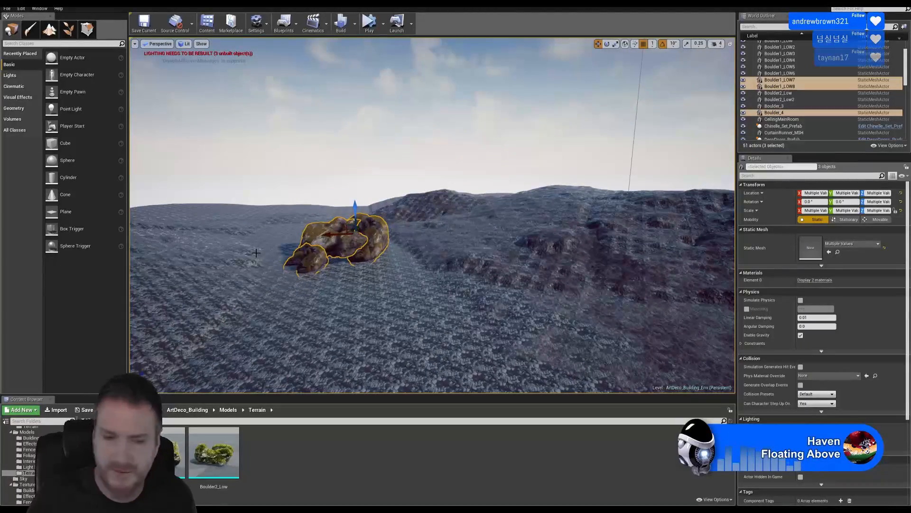
{"action": "right_click_drag", "start_coordinate": [367, 281], "coordinate": [389, 279]}
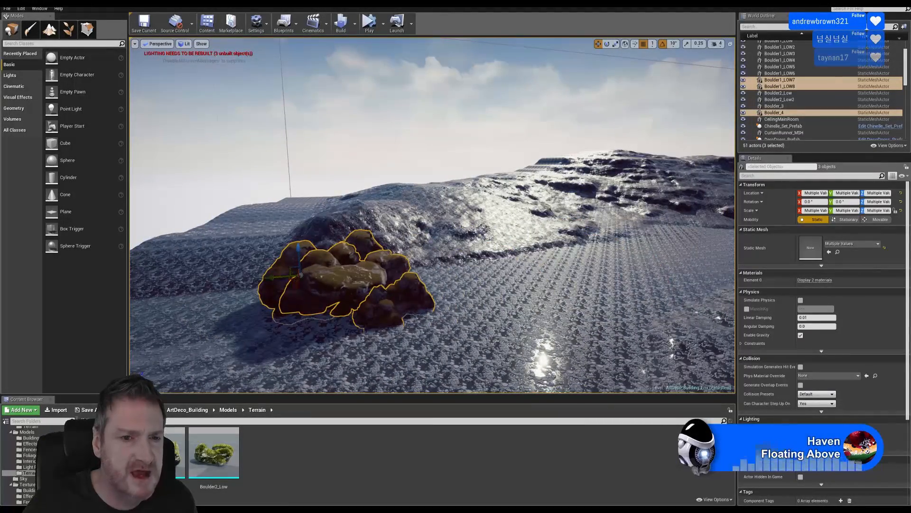
{"action": "right_click_drag", "start_coordinate": [389, 279], "coordinate": [342, 280]}
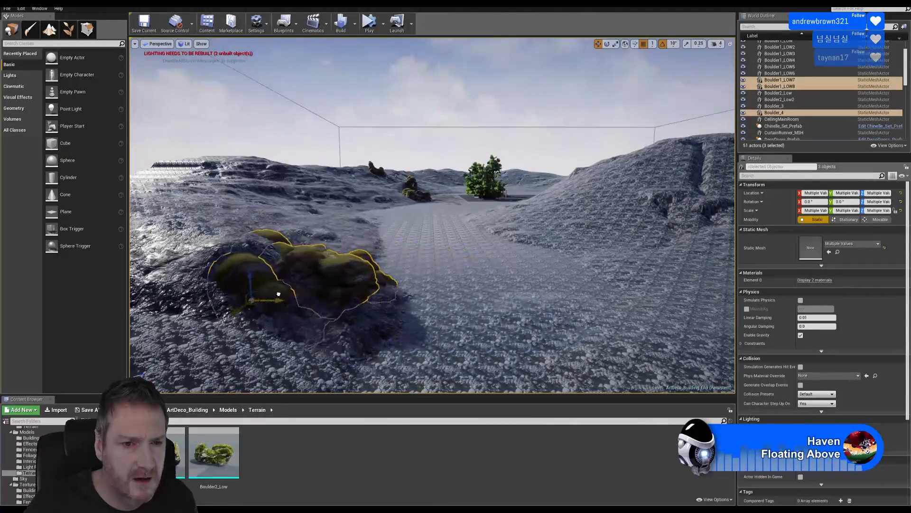
{"action": "left_click_drag", "start_coordinate": [235, 278], "coordinate": [226, 237]}
{"action": "right_click_drag", "start_coordinate": [244, 257], "coordinate": [209, 245]}
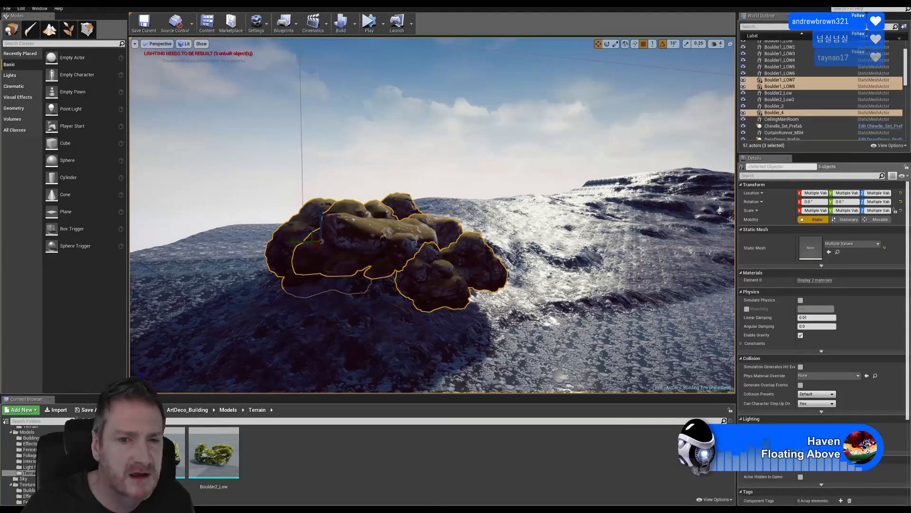
{"action": "mouse_move", "coordinate": [323, 226]}
{"action": "left_mouse_down"}
{"action": "mouse_move", "coordinate": [320, 238]}
{"action": "mouse_move", "coordinate": [321, 211]}
{"action": "mouse_move", "coordinate": [321, 224]}
{"action": "left_mouse_up"}
{"action": "right_click_drag", "start_coordinate": [321, 223], "coordinate": [360, 227]}
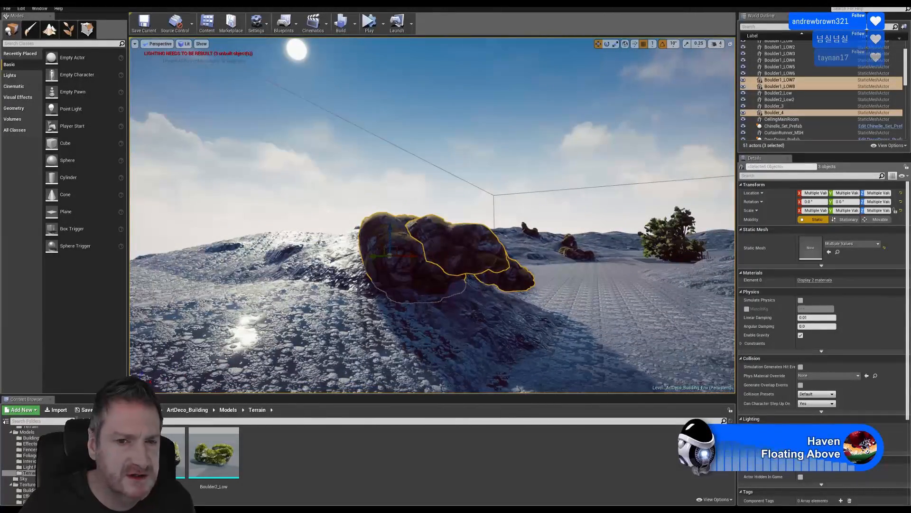
Tilt the large middle boulder of the copied cluster by 20 degrees
{"action": "left_click", "coordinate": [459, 242]}
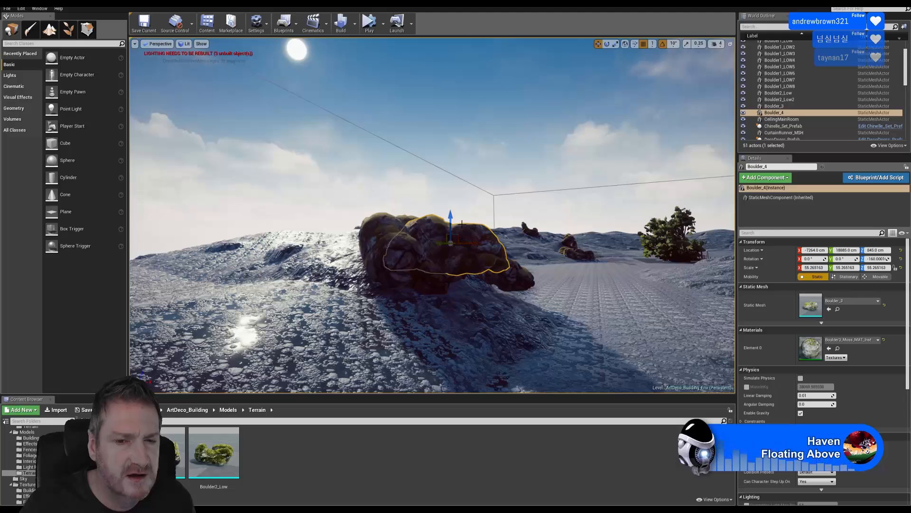
{"action": "left_click", "coordinate": [607, 44]}
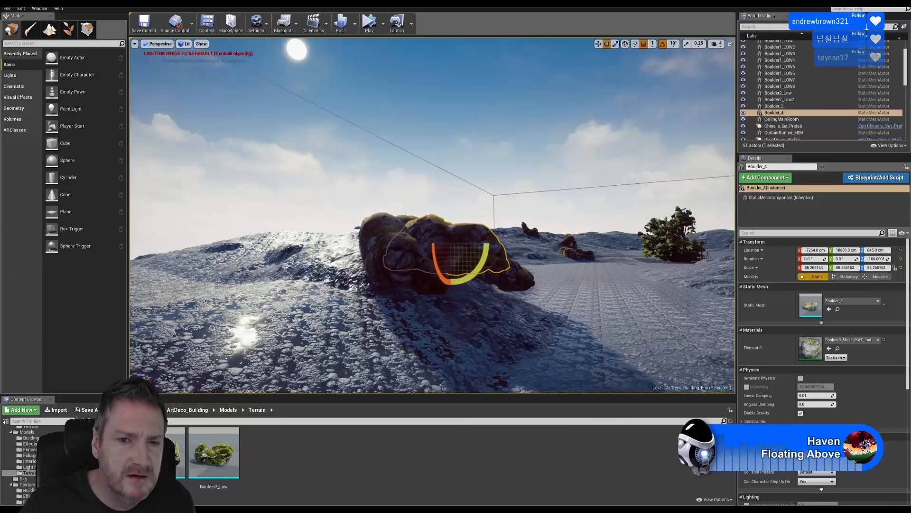
{"action": "left_click_drag", "start_coordinate": [492, 243], "coordinate": [490, 259]}
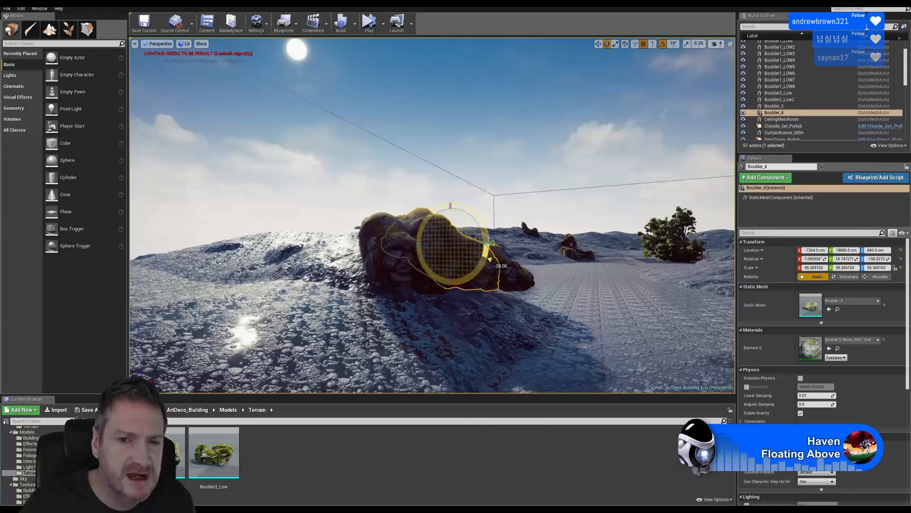
Scale the tilted middle boulder up uniformly to about 71.57 and lower it to a Z location of 711 cm
{"action": "left_click", "coordinate": [615, 44]}
{"action": "left_click_drag", "start_coordinate": [449, 245], "coordinate": [473, 236]}
{"action": "right_click_drag", "start_coordinate": [444, 286], "coordinate": [380, 309]}
{"action": "key", "text": "d"}
{"action": "key", "text": "w"}
{"action": "key", "text": "d"}
{"action": "key", "text": "s"}
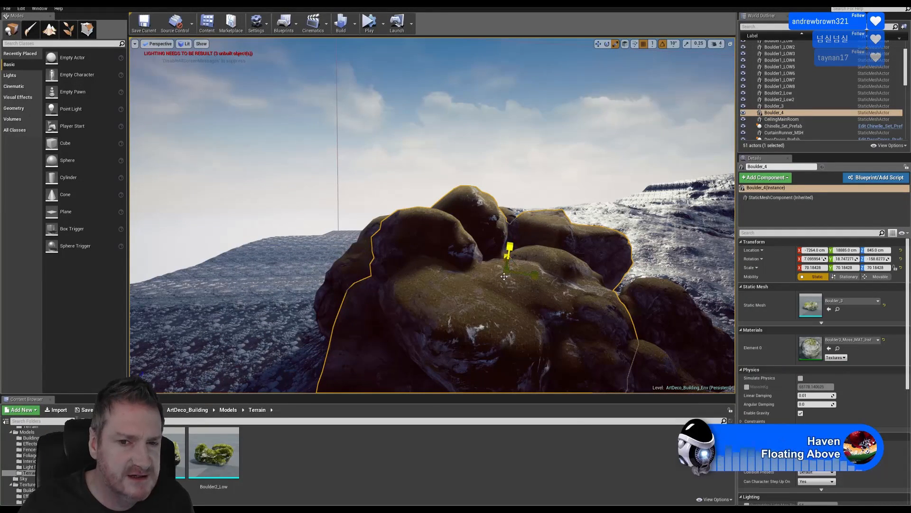
{"action": "mouse_move", "coordinate": [507, 271]}
{"action": "left_mouse_down"}
{"action": "mouse_move", "coordinate": [523, 259]}
{"action": "mouse_move", "coordinate": [511, 269]}
{"action": "left_mouse_up"}
{"action": "right_click_drag", "start_coordinate": [511, 271], "coordinate": [522, 304]}
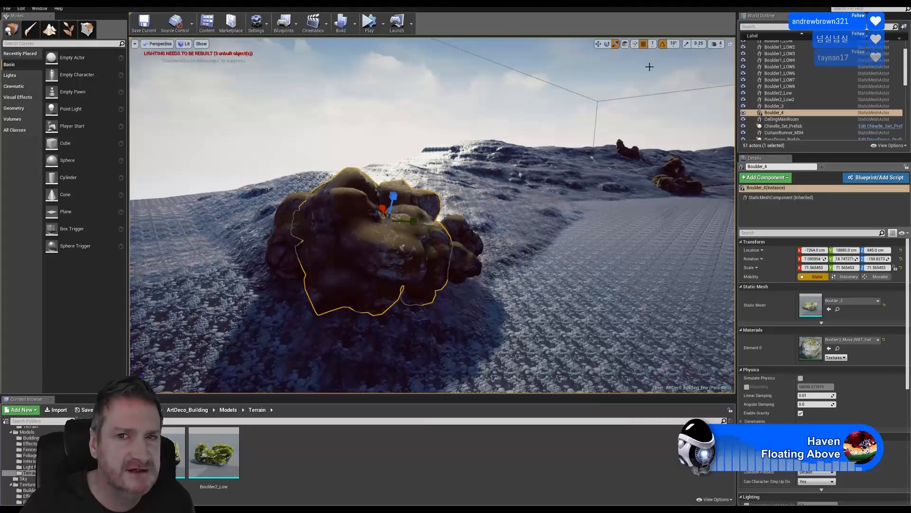
{"action": "left_click", "coordinate": [598, 44]}
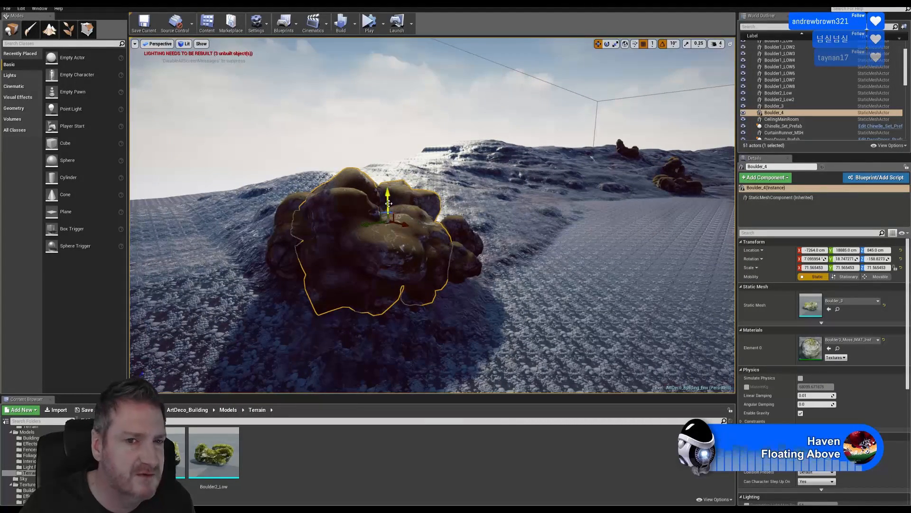
{"action": "mouse_move", "coordinate": [388, 203]}
{"action": "left_mouse_down"}
{"action": "mouse_move", "coordinate": [391, 225]}
{"action": "mouse_move", "coordinate": [393, 215]}
{"action": "left_mouse_up"}
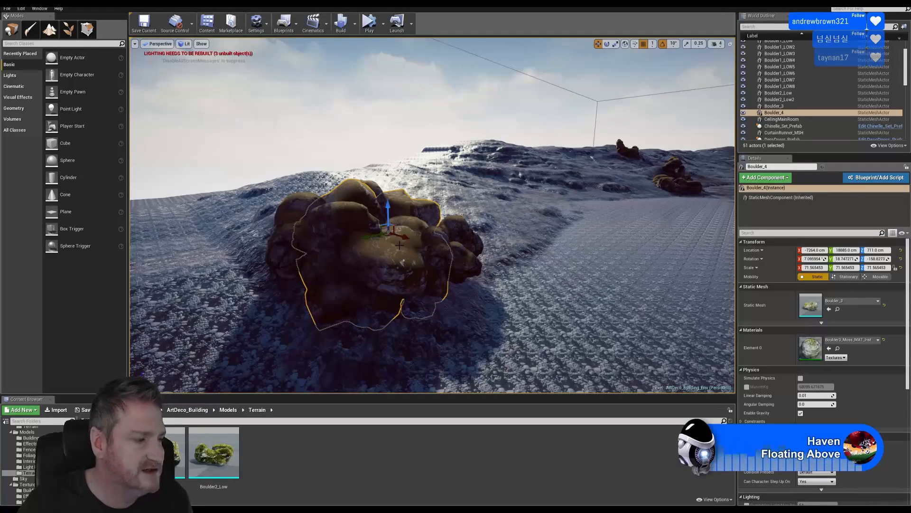
Shift the boulder at the cluster's uphill end outward, raise it to Z 872 cm and turn it to about -140° around Z
{"action": "right_click_drag", "start_coordinate": [432, 213], "coordinate": [468, 208]}
{"action": "key", "text": "s"}
{"action": "left_click", "coordinate": [260, 181]}
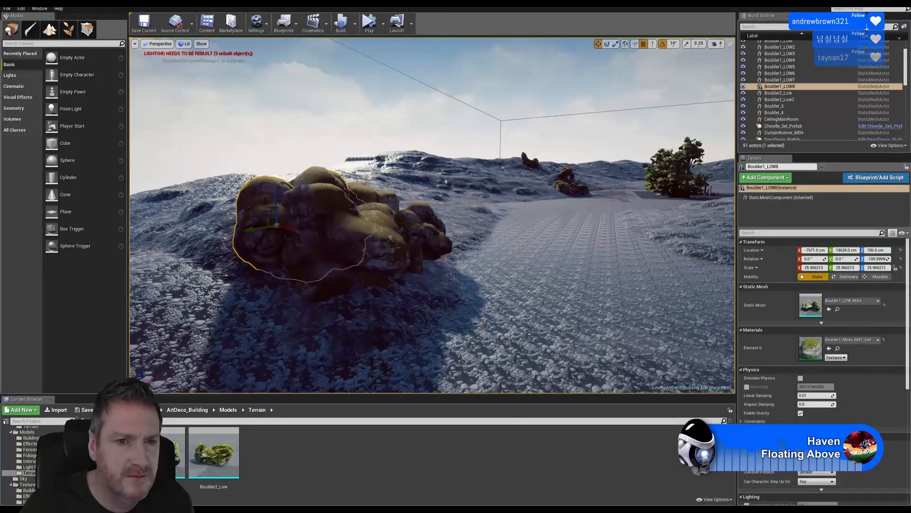
{"action": "left_click_drag", "start_coordinate": [276, 225], "coordinate": [242, 224]}
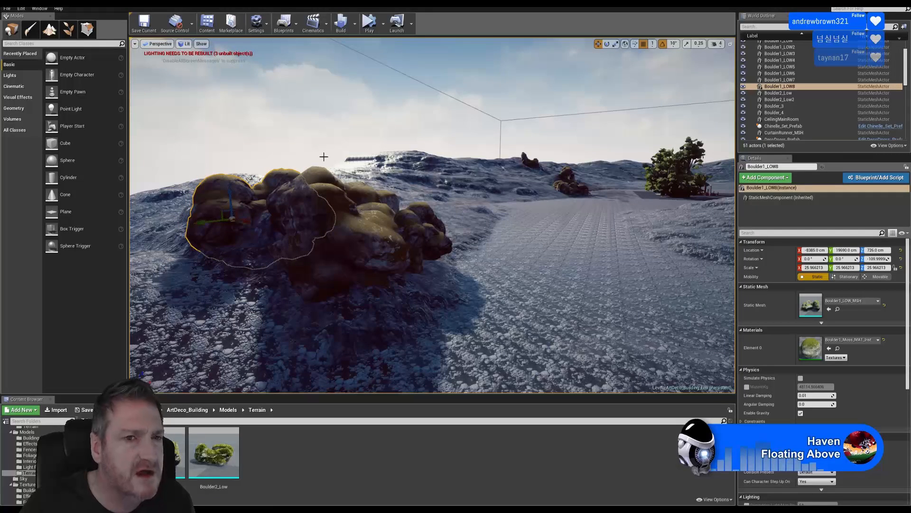
{"action": "left_click", "coordinate": [607, 44]}
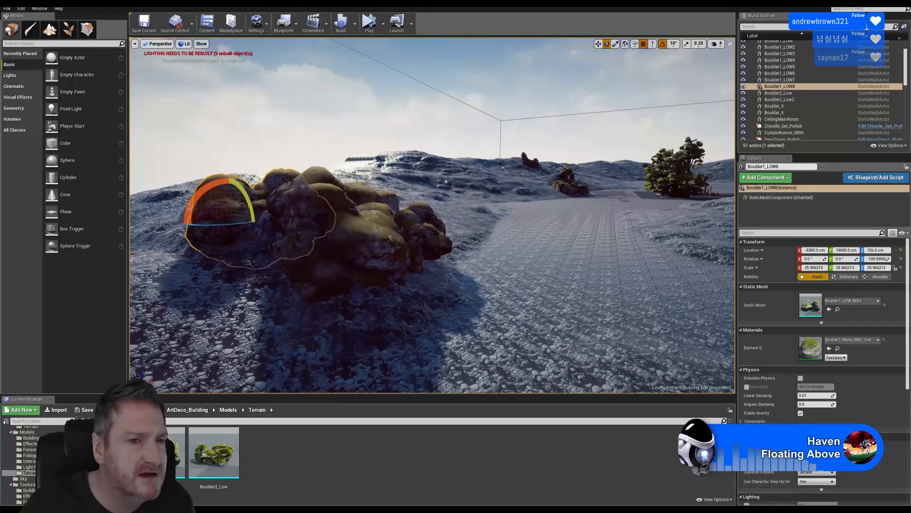
{"action": "left_click_drag", "start_coordinate": [213, 225], "coordinate": [241, 205]}
{"action": "left_click", "coordinate": [598, 44]}
{"action": "right_click_drag", "start_coordinate": [241, 205], "coordinate": [149, 192]}
{"action": "key", "text": "d"}
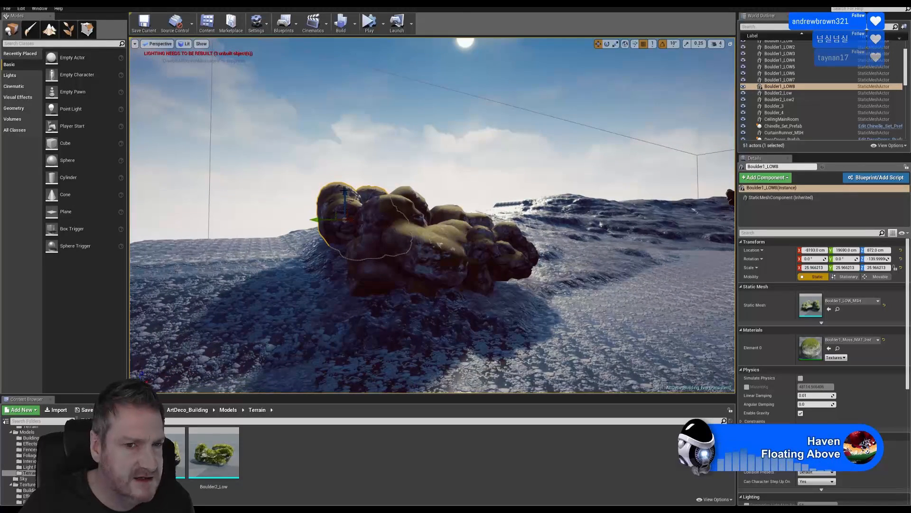
Rotate the small boulder at the valley end of the cluster to about 39.5°, -42.5° and -10.6° on X, Y and Z
{"action": "left_click", "coordinate": [489, 232]}
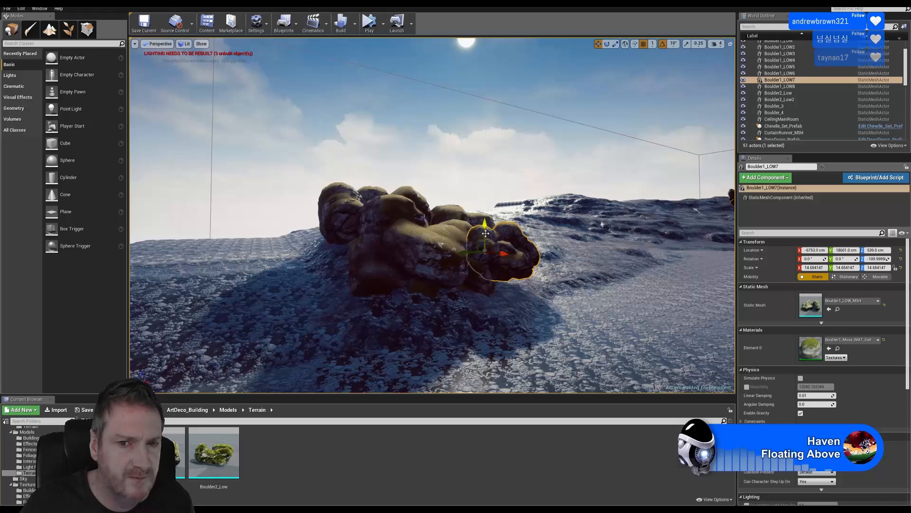
{"action": "left_click", "coordinate": [607, 44]}
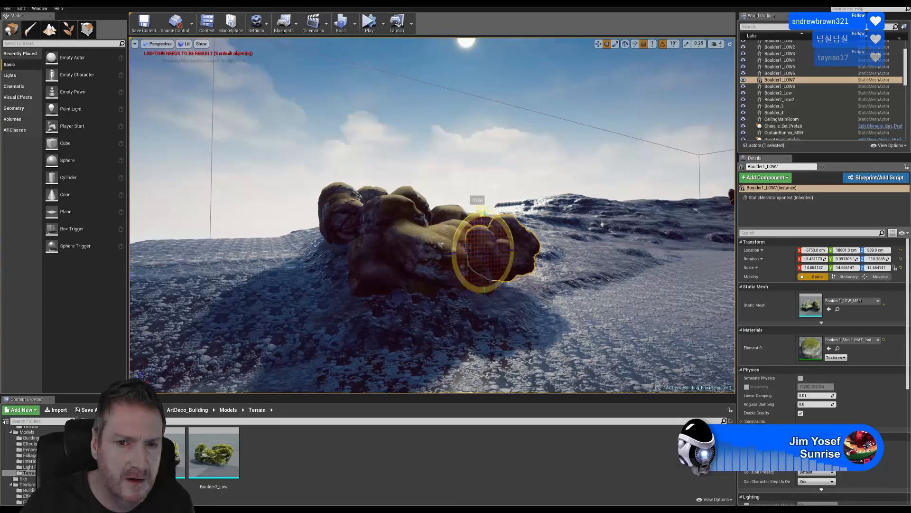
{"action": "mouse_move", "coordinate": [481, 210]}
{"action": "left_mouse_down"}
{"action": "mouse_move", "coordinate": [463, 226]}
{"action": "mouse_move", "coordinate": [515, 233]}
{"action": "mouse_move", "coordinate": [463, 305]}
{"action": "mouse_move", "coordinate": [442, 236]}
{"action": "mouse_move", "coordinate": [457, 211]}
{"action": "mouse_move", "coordinate": [442, 236]}
{"action": "mouse_move", "coordinate": [508, 225]}
{"action": "mouse_move", "coordinate": [522, 234]}
{"action": "mouse_move", "coordinate": [456, 256]}
{"action": "left_mouse_up"}
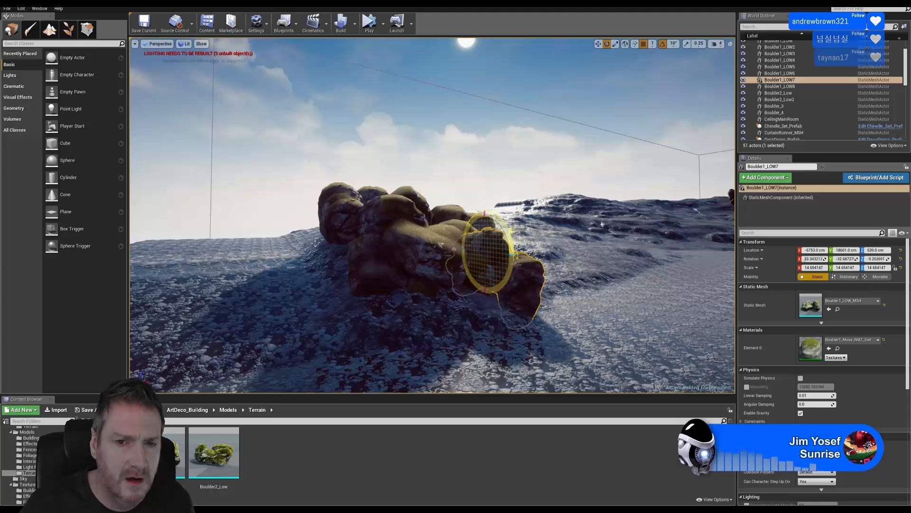
Move the small valley-end boulder onto the cluster at X -7671 cm and Z 1348 cm, and scale it uniformly to about 25.11
{"action": "left_click", "coordinate": [615, 44]}
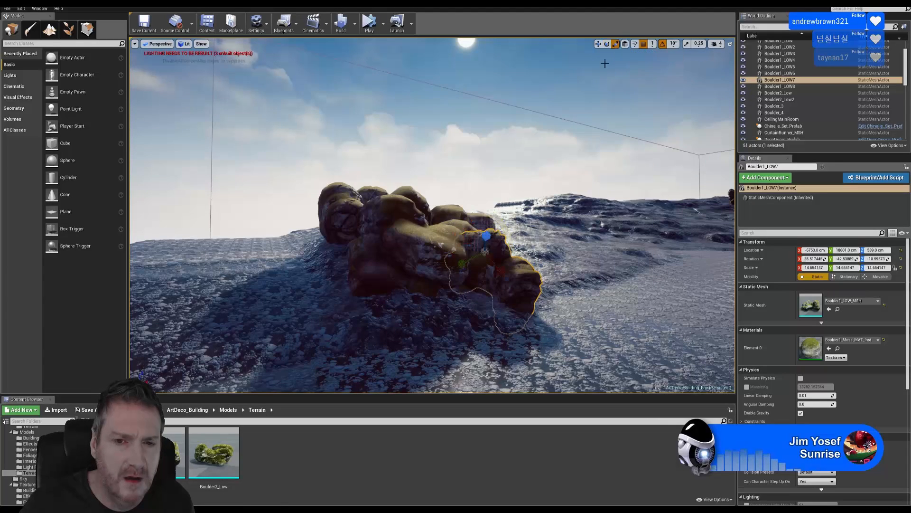
{"action": "left_click", "coordinate": [598, 43]}
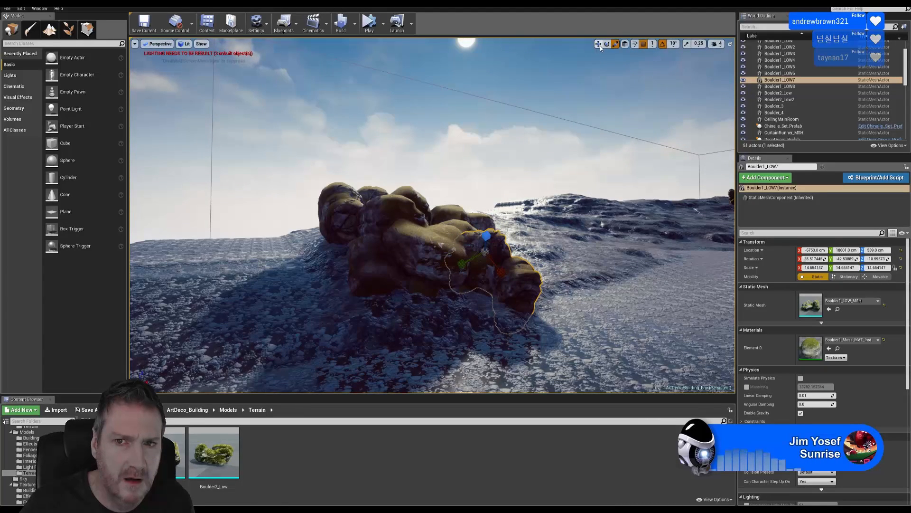
{"action": "left_click_drag", "start_coordinate": [483, 241], "coordinate": [486, 222]}
{"action": "right_click_drag", "start_coordinate": [487, 222], "coordinate": [576, 264]}
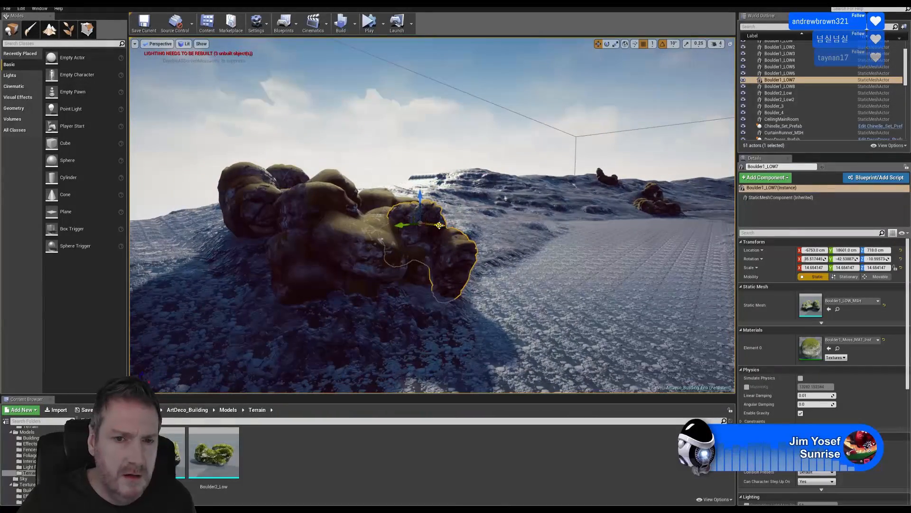
{"action": "left_click_drag", "start_coordinate": [439, 225], "coordinate": [367, 143]}
{"action": "left_click", "coordinate": [616, 43]}
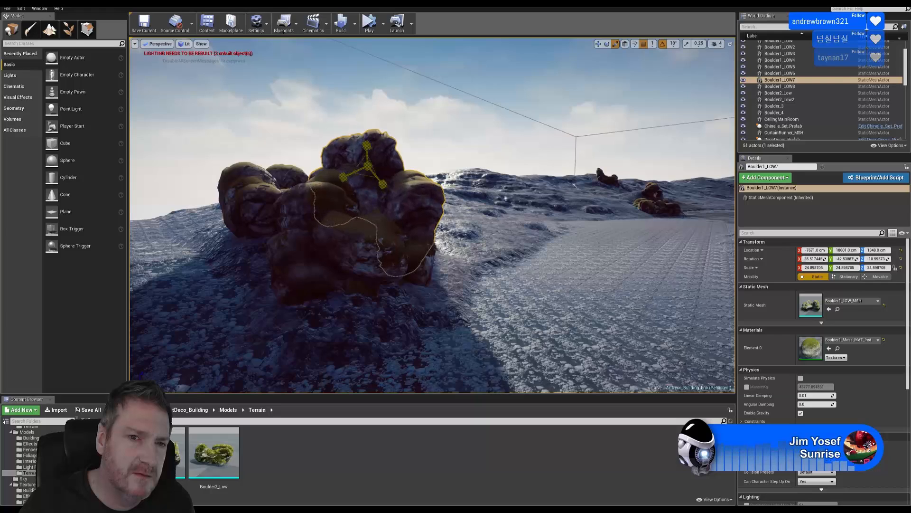
{"action": "left_click", "coordinate": [599, 44]}
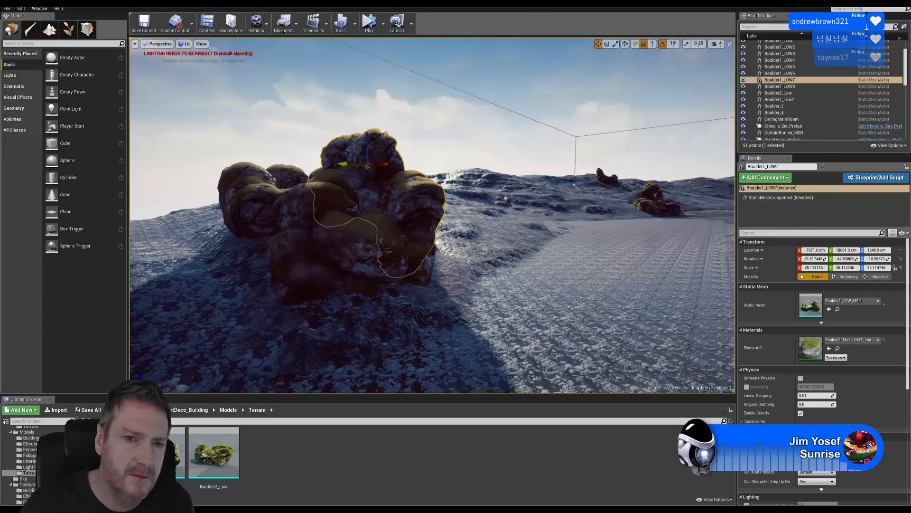
Examine the reshaped boulder cluster from several sides with nothing selected
{"action": "right_click_drag", "start_coordinate": [368, 166], "coordinate": [199, 109]}
{"action": "key", "text": "a"}
{"action": "key", "text": "s"}
{"action": "key", "text": "d"}
{"action": "key", "text": "d"}
{"action": "key", "text": "d"}
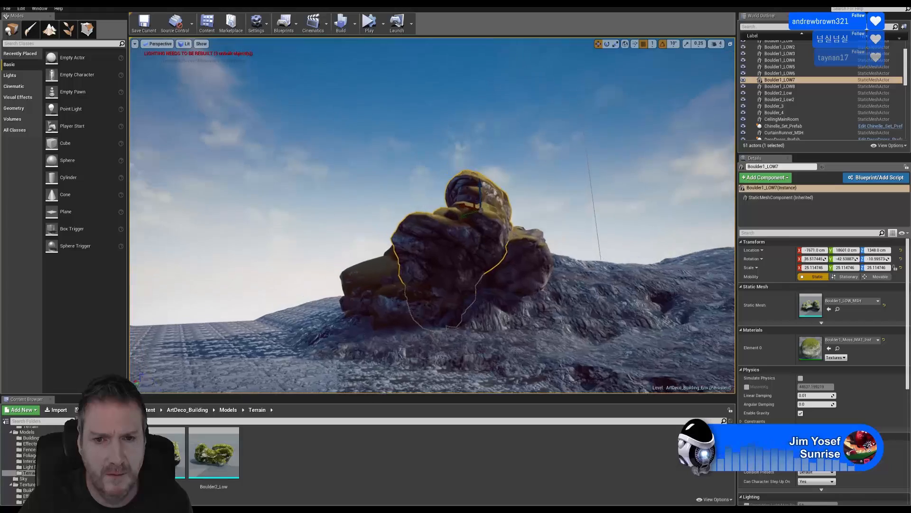
{"action": "key", "text": "a"}
{"action": "right_click_drag", "start_coordinate": [455, 233], "coordinate": [581, 253]}
{"action": "key", "text": "e"}
{"action": "left_click", "coordinate": [431, 263]}
{"action": "key", "text": "a"}
{"action": "key", "text": "e"}
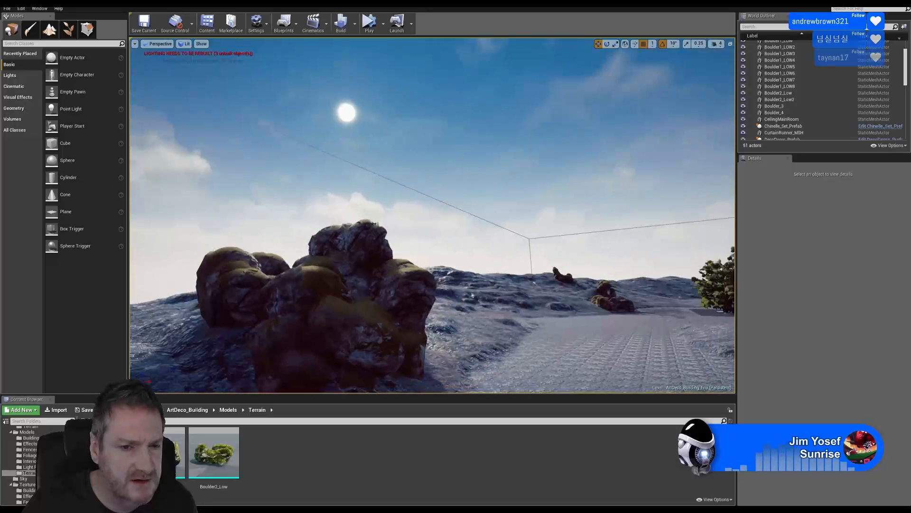
{"action": "right_click_drag", "start_coordinate": [486, 254], "coordinate": [489, 254]}
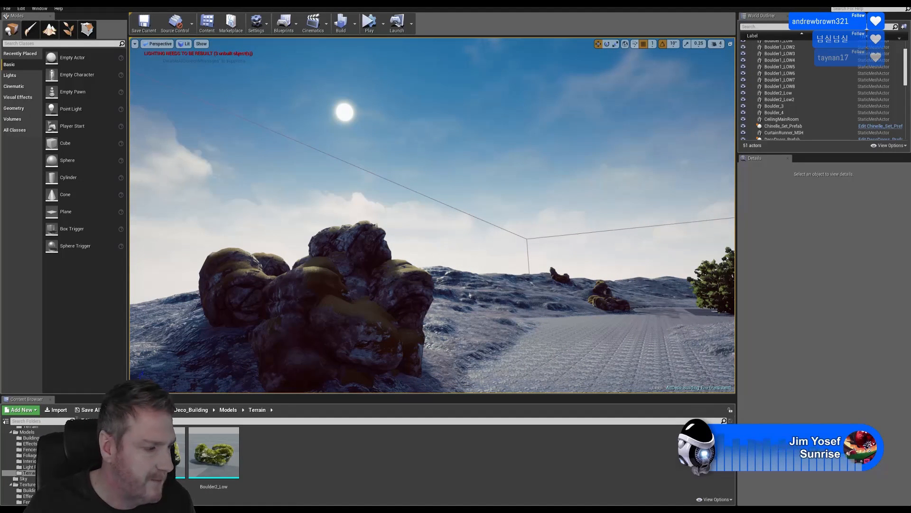
{"action": "mouse_move", "coordinate": [489, 254]}
{"action": "right_mouse_down"}
{"action": "mouse_move", "coordinate": [500, 276]}
{"action": "mouse_move", "coordinate": [487, 271]}
{"action": "right_mouse_up"}
{"action": "key", "text": "a"}
{"action": "key", "text": "s"}
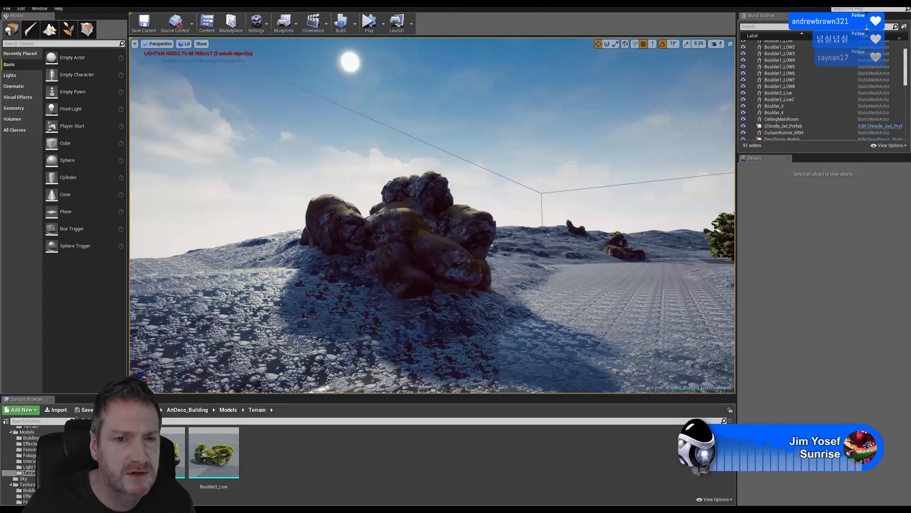
Duplicate the low Boulder2_Low rock at the foot of the other rock formation
{"action": "right_click_drag", "start_coordinate": [586, 245], "coordinate": [416, 251]}
{"action": "key", "text": "d"}
{"action": "key", "text": "d"}
{"action": "key", "text": "w"}
{"action": "key", "text": "w"}
{"action": "key", "text": "w"}
{"action": "key", "text": "s"}
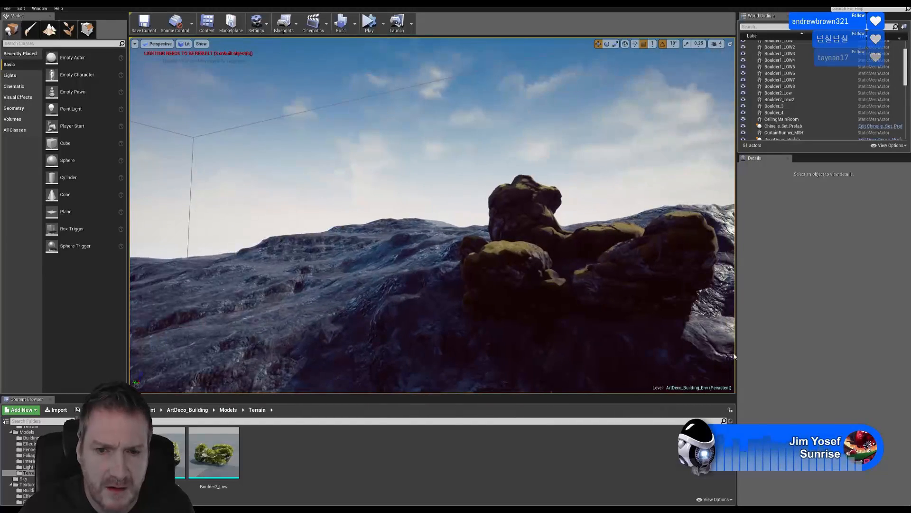
{"action": "left_click", "coordinate": [510, 285]}
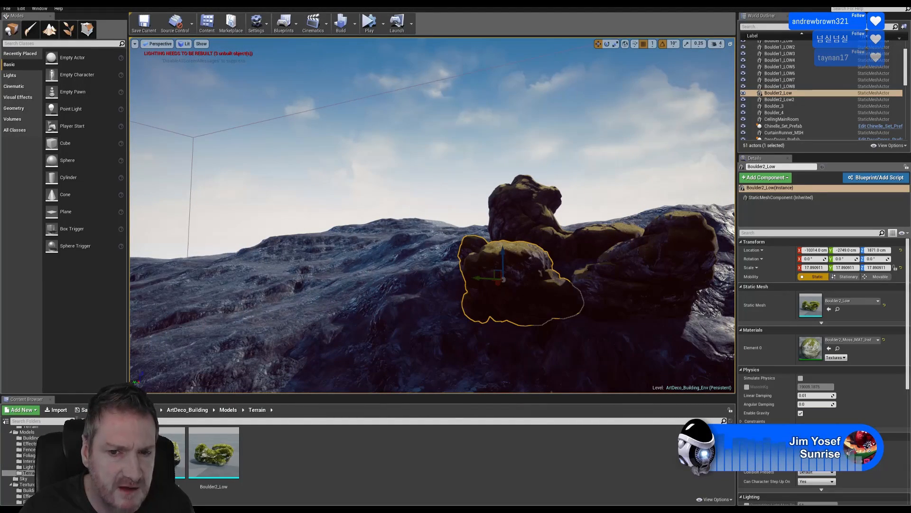
{"action": "right_click_drag", "start_coordinate": [510, 285], "coordinate": [558, 290]}
{"action": "key", "text": "d"}
{"action": "key", "text": "w"}
{"action": "key", "text": "s"}
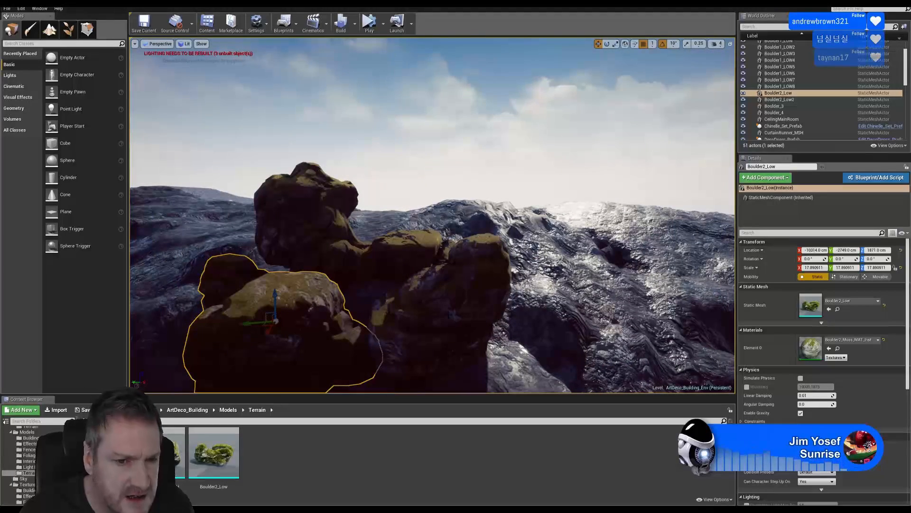
{"action": "left_click", "coordinate": [449, 315]}
{"action": "left_click", "coordinate": [276, 323]}
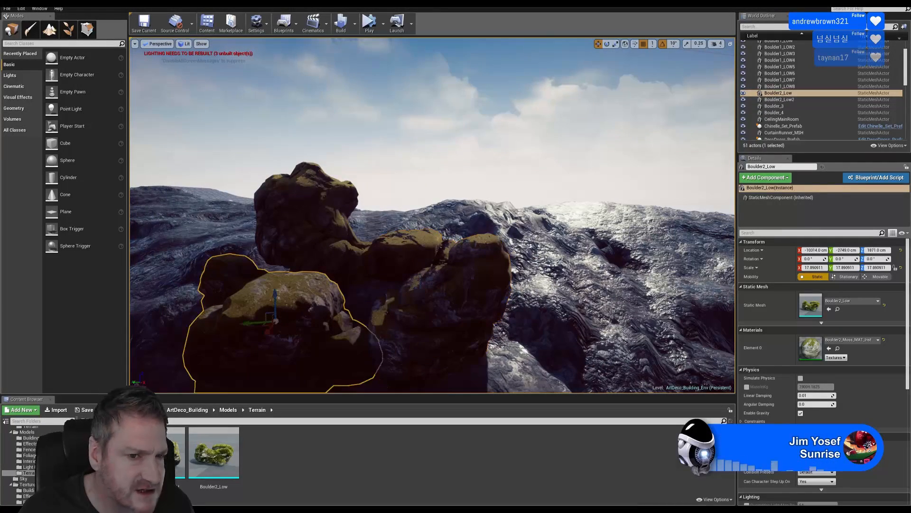
{"action": "left_click", "coordinate": [380, 314]}
{"action": "left_click", "coordinate": [285, 318]}
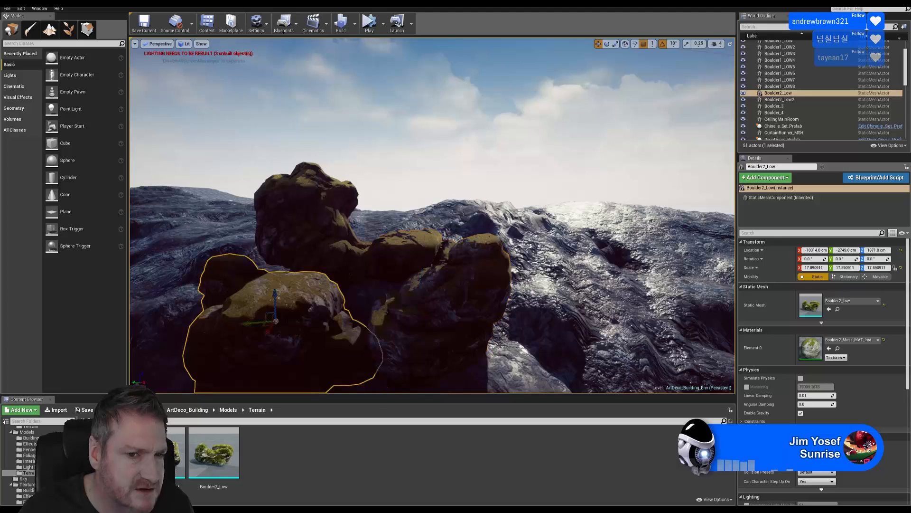
{"action": "right_click_drag", "start_coordinate": [285, 318], "coordinate": [232, 295]}
{"action": "key", "text": "a"}
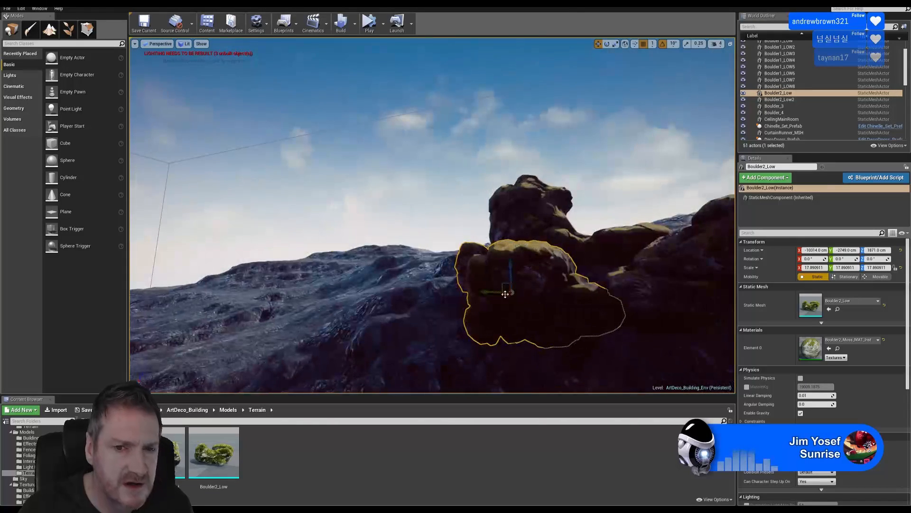
{"action": "right_click", "coordinate": [498, 267]}
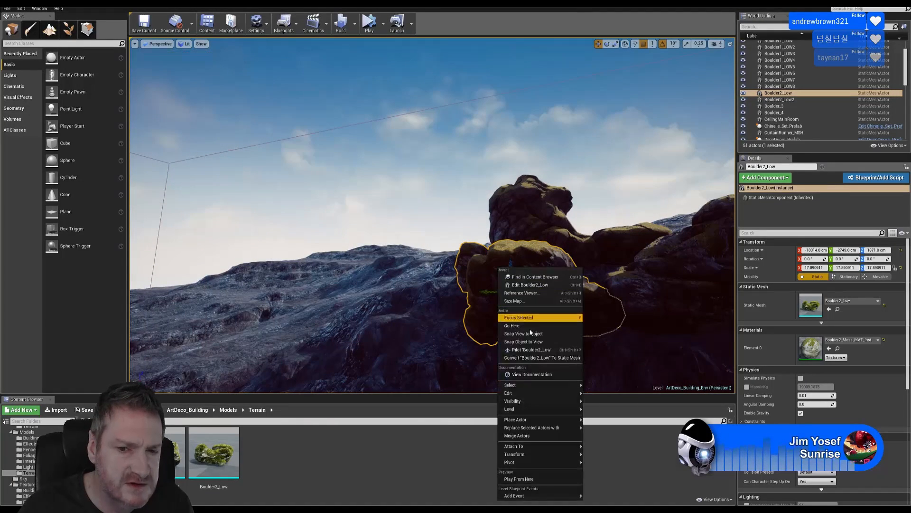
{"action": "mouse_move", "coordinate": [546, 393]}
{"action": "left_click", "coordinate": [606, 425]}
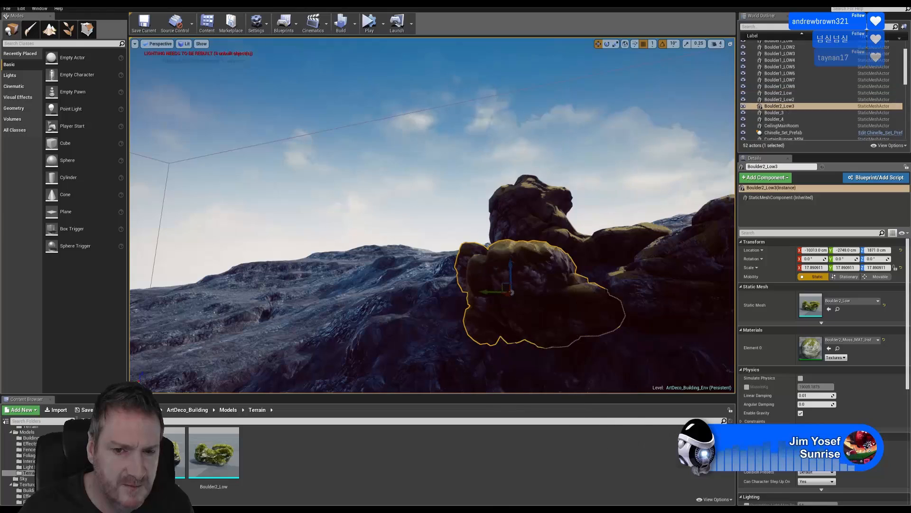
Move the copied boulder across the terrain towards the reshaped cluster, to about X -13910, Y 34182 and Z -4145 cm
{"action": "left_click_drag", "start_coordinate": [495, 292], "coordinate": [135, 285]}
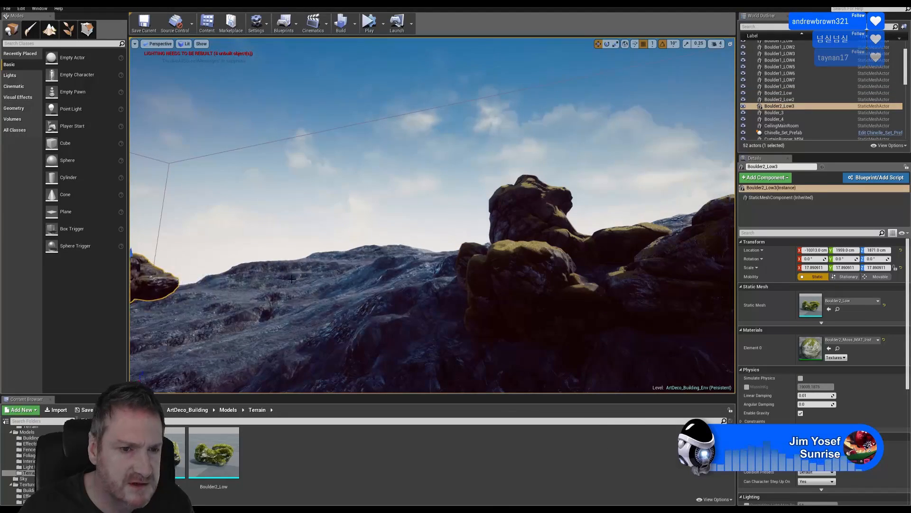
{"action": "right_click_drag", "start_coordinate": [292, 279], "coordinate": [237, 294]}
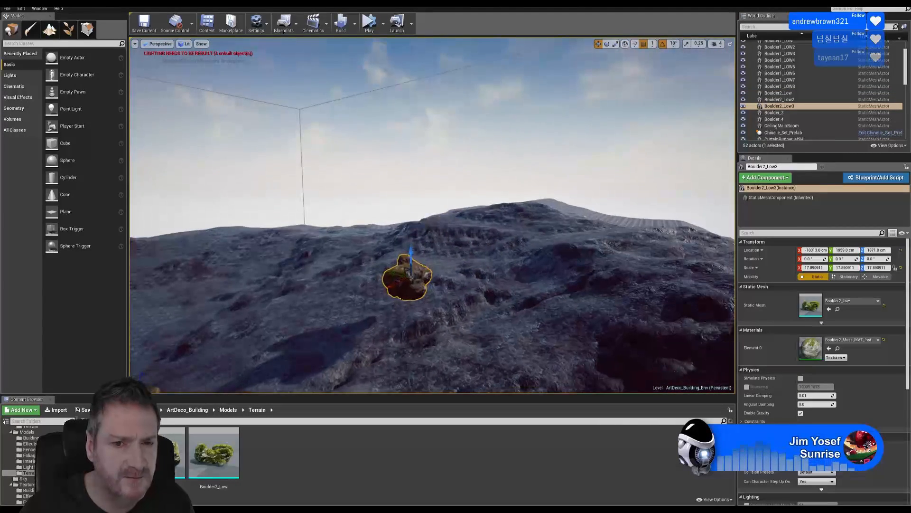
{"action": "left_click_drag", "start_coordinate": [397, 273], "coordinate": [363, 261]}
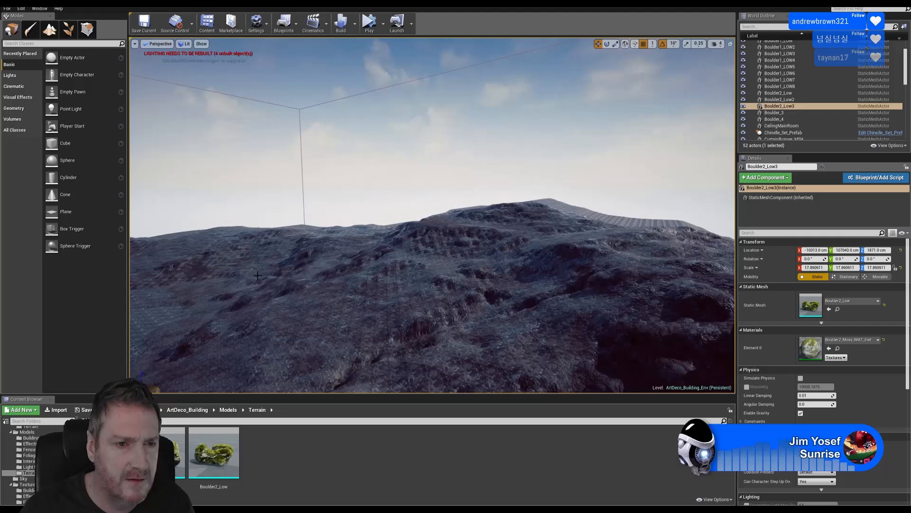
{"action": "key", "text": "f"}
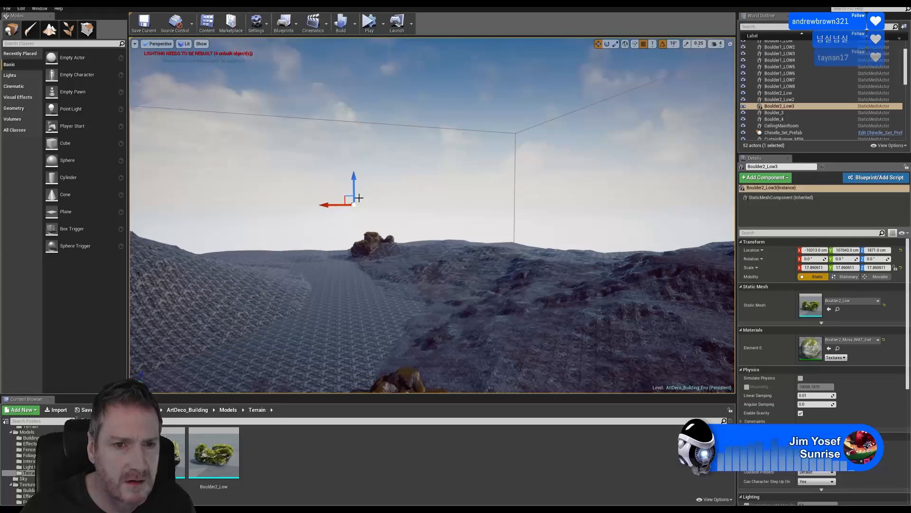
{"action": "left_click_drag", "start_coordinate": [351, 203], "coordinate": [381, 231]}
{"action": "right_click_drag", "start_coordinate": [380, 232], "coordinate": [402, 259]}
{"action": "key", "text": "a"}
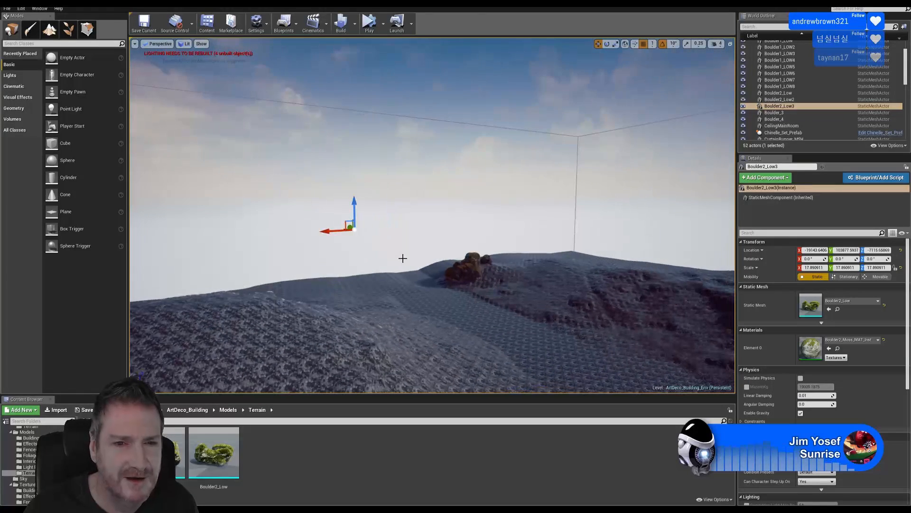
{"action": "left_click_drag", "start_coordinate": [356, 228], "coordinate": [428, 270]}
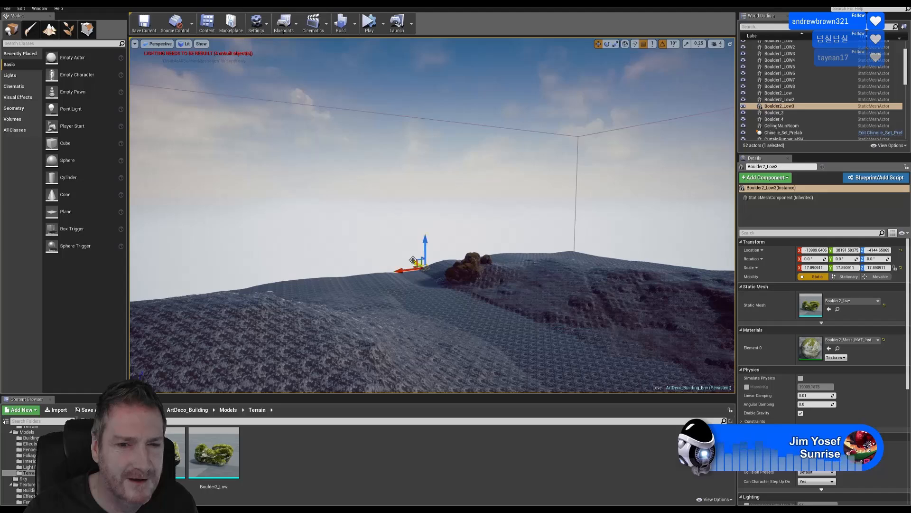
{"action": "left_click_drag", "start_coordinate": [413, 261], "coordinate": [424, 266]}
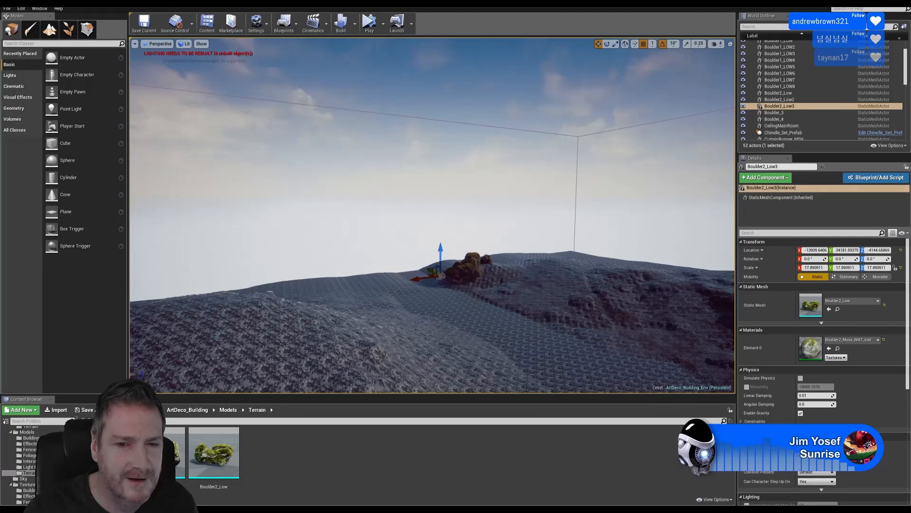
Bring the copied boulder beside the reshaped cluster, at about X -7158, Y 20703 and Z 1190 cm
{"action": "right_click_drag", "start_coordinate": [429, 271], "coordinate": [315, 268]}
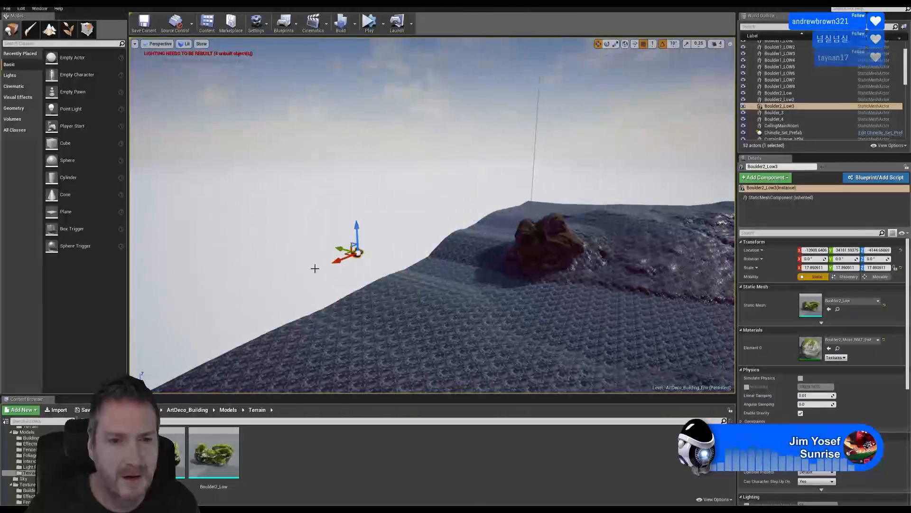
{"action": "left_click_drag", "start_coordinate": [342, 248], "coordinate": [507, 211]}
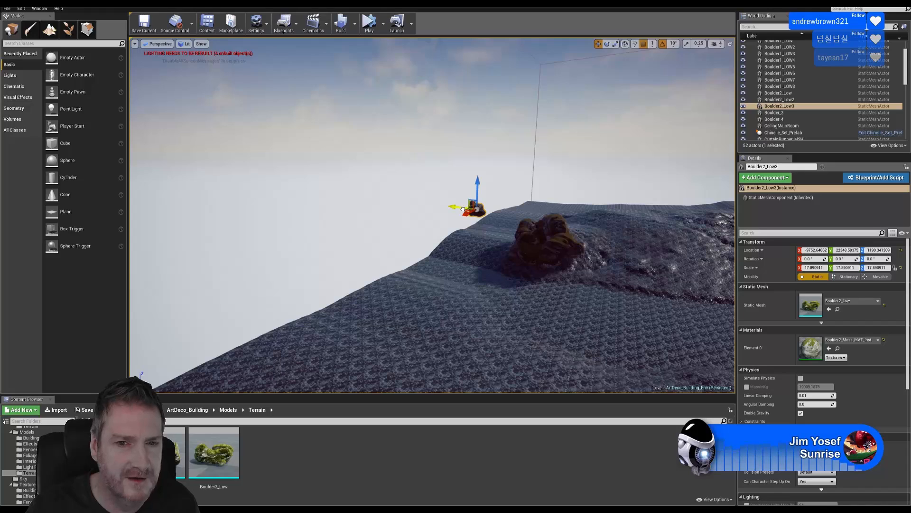
{"action": "left_click", "coordinate": [462, 208]}
{"action": "left_click", "coordinate": [470, 210]}
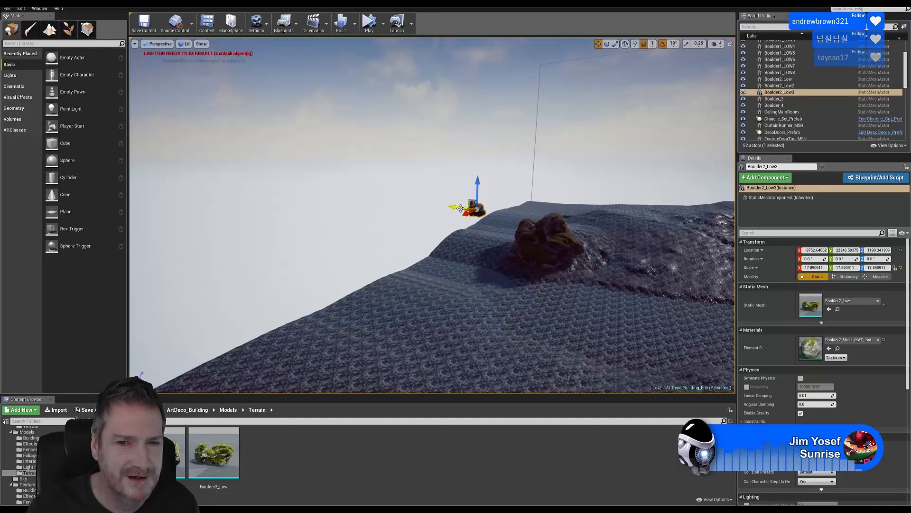
{"action": "left_click_drag", "start_coordinate": [460, 209], "coordinate": [483, 236]}
Lower the copied boulder into the ground against the cluster's base, at about X -7738, Y 19904 and Z 364 cm
{"action": "right_click_drag", "start_coordinate": [483, 235], "coordinate": [505, 217]}
{"action": "key", "text": "w"}
{"action": "key", "text": "a"}
{"action": "key", "text": "w"}
{"action": "key", "text": "s"}
{"action": "key", "text": "w"}
{"action": "key", "text": "s"}
{"action": "key", "text": "s"}
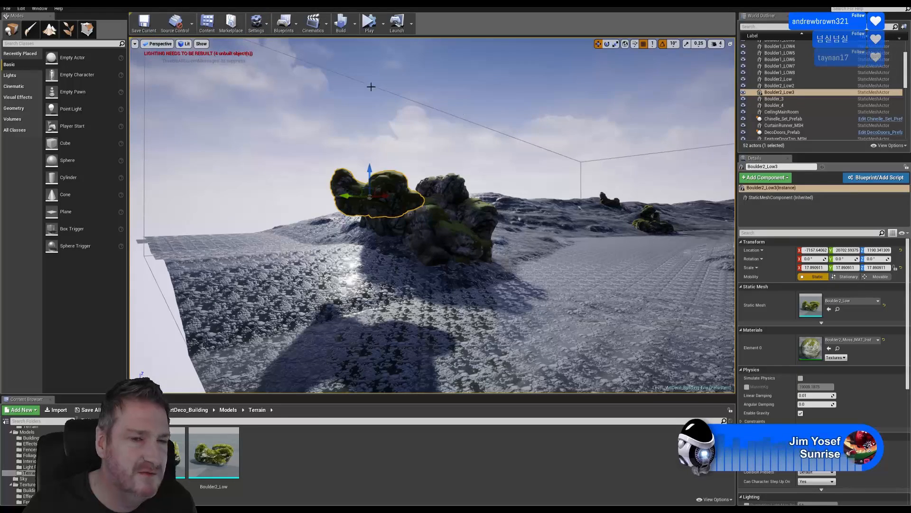
{"action": "right_click_drag", "start_coordinate": [576, 197], "coordinate": [555, 198]}
{"action": "key", "text": "w"}
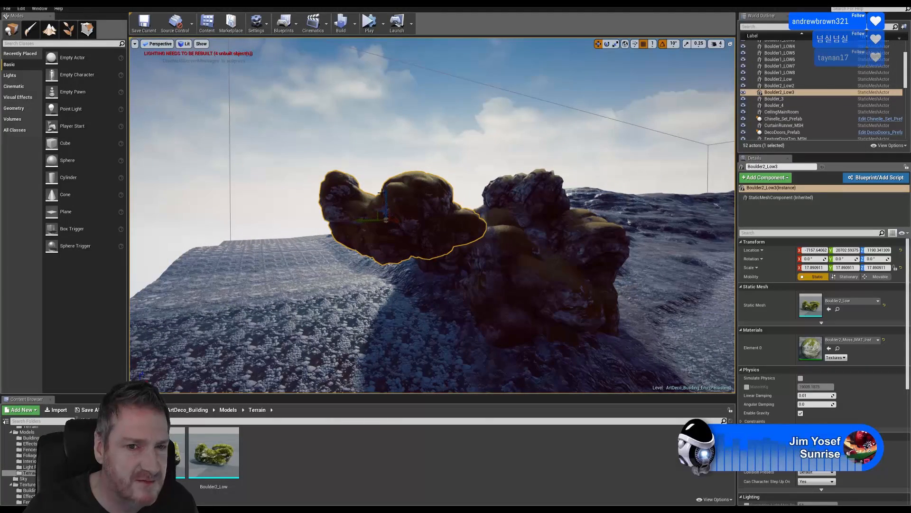
{"action": "left_click_drag", "start_coordinate": [384, 197], "coordinate": [384, 254]}
{"action": "right_click_drag", "start_coordinate": [384, 254], "coordinate": [413, 273]}
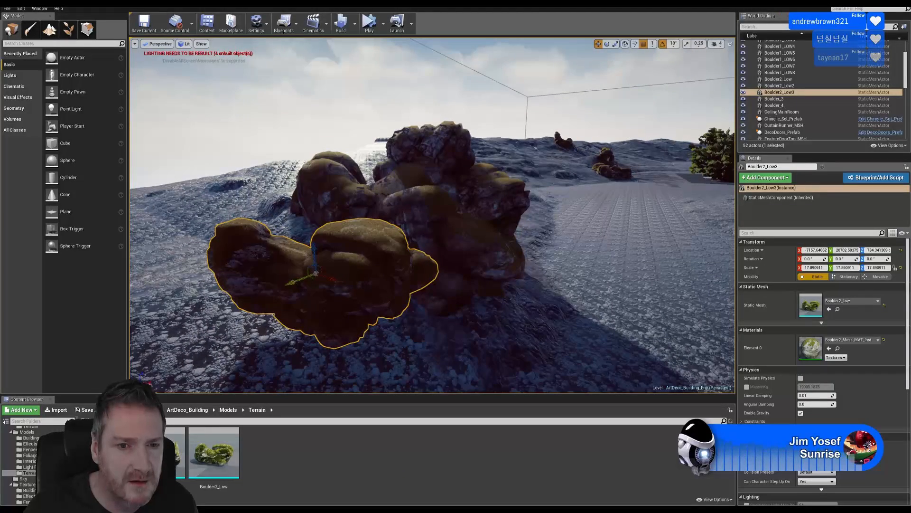
{"action": "left_click_drag", "start_coordinate": [306, 244], "coordinate": [403, 251]}
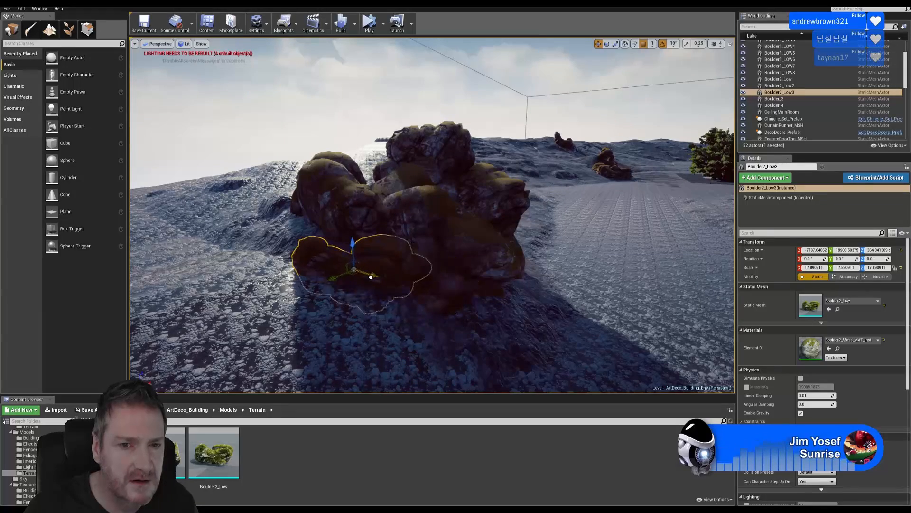
Raise the copied boulder at the cluster's base to a Z location of about 465 cm and deselect it
{"action": "right_click_drag", "start_coordinate": [433, 215], "coordinate": [512, 220]}
{"action": "key", "text": "w"}
{"action": "key", "text": "s"}
{"action": "key", "text": "a"}
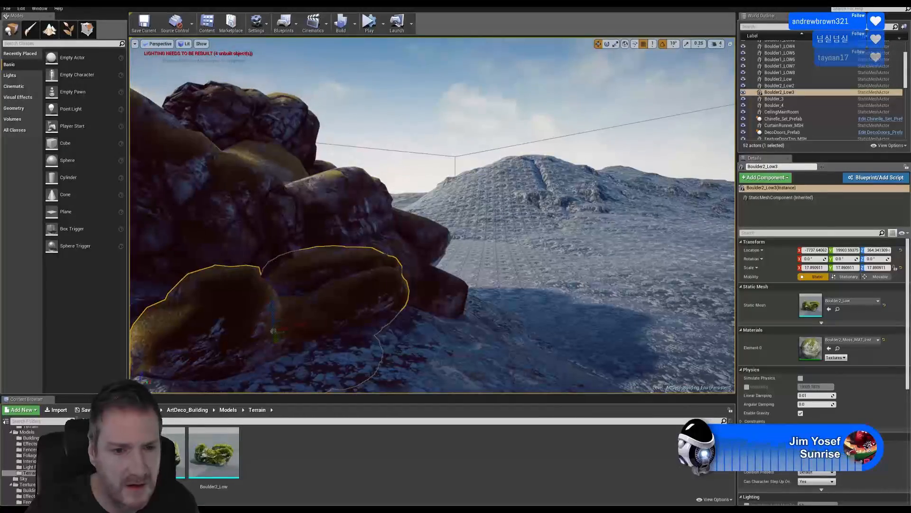
{"action": "left_click_drag", "start_coordinate": [274, 311], "coordinate": [272, 301]}
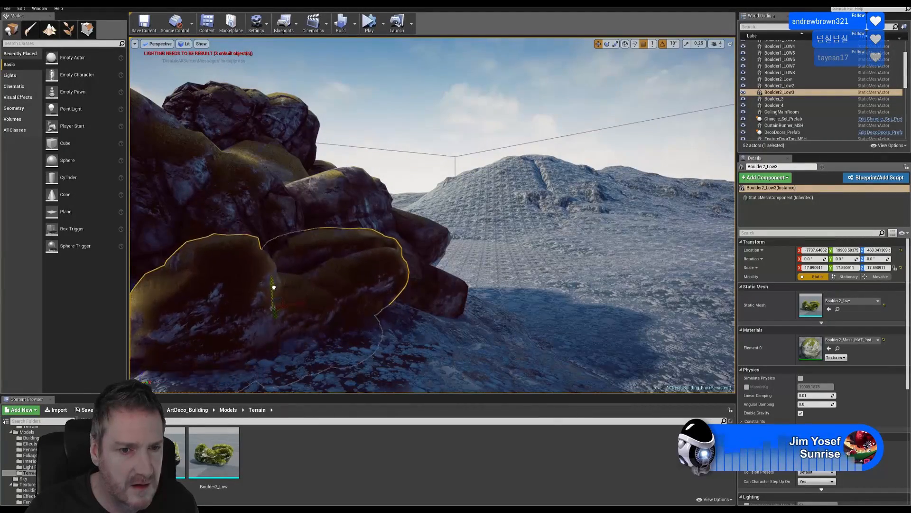
{"action": "left_click_drag", "start_coordinate": [277, 255], "coordinate": [285, 284]}
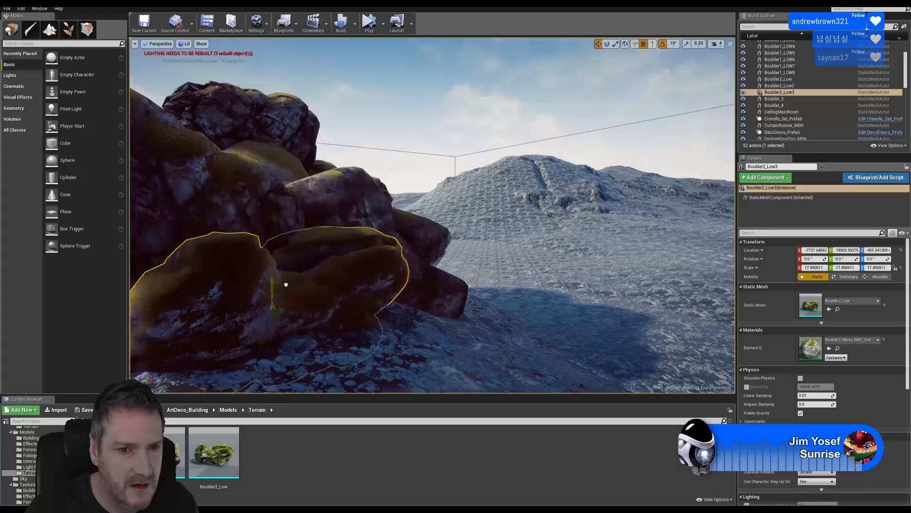
{"action": "right_click_drag", "start_coordinate": [477, 317], "coordinate": [404, 304]}
{"action": "key", "text": "Escape"}
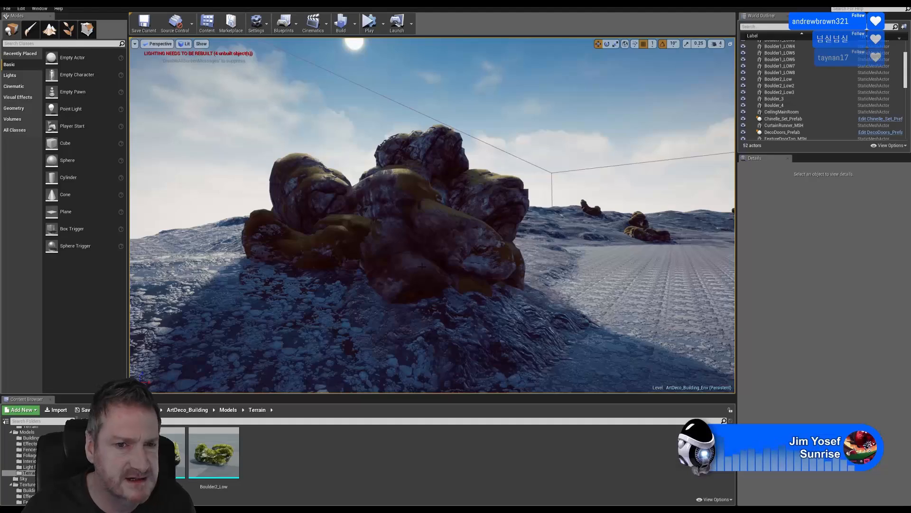
Move the boulder at the reshaped cluster's base to about X -8090 and Z 589 cm, and deselect it
{"action": "mouse_move", "coordinate": [396, 250]}
{"action": "right_mouse_down"}
{"action": "mouse_move", "coordinate": [449, 251]}
{"action": "mouse_move", "coordinate": [380, 244]}
{"action": "mouse_move", "coordinate": [456, 251]}
{"action": "mouse_move", "coordinate": [402, 237]}
{"action": "right_mouse_up"}
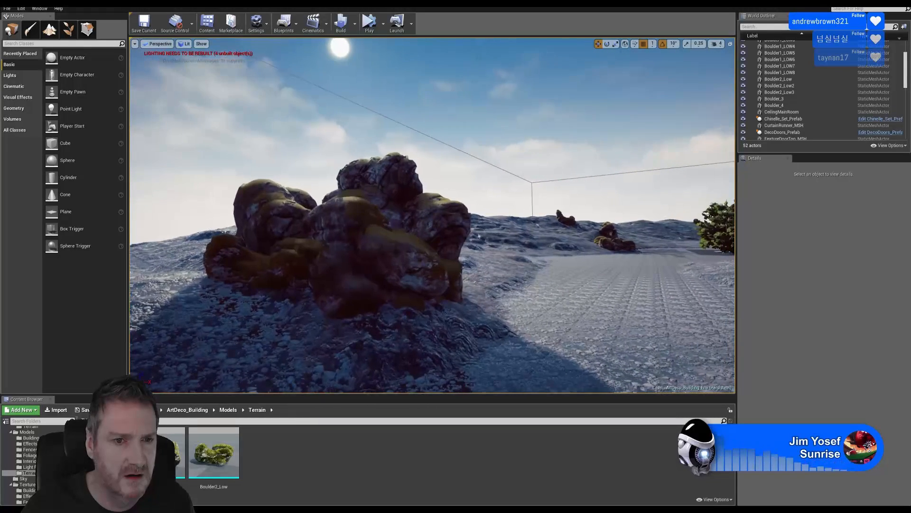
{"action": "left_click", "coordinate": [283, 276]}
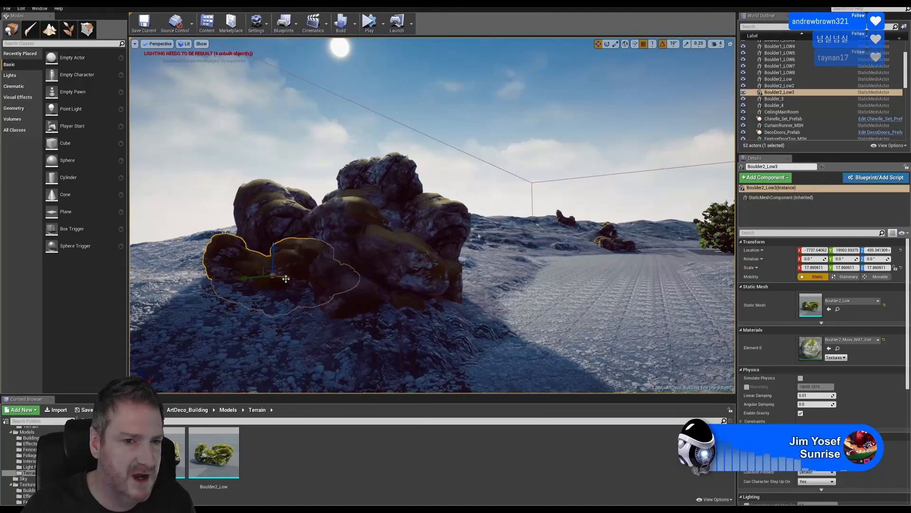
{"action": "left_click_drag", "start_coordinate": [286, 279], "coordinate": [261, 240]}
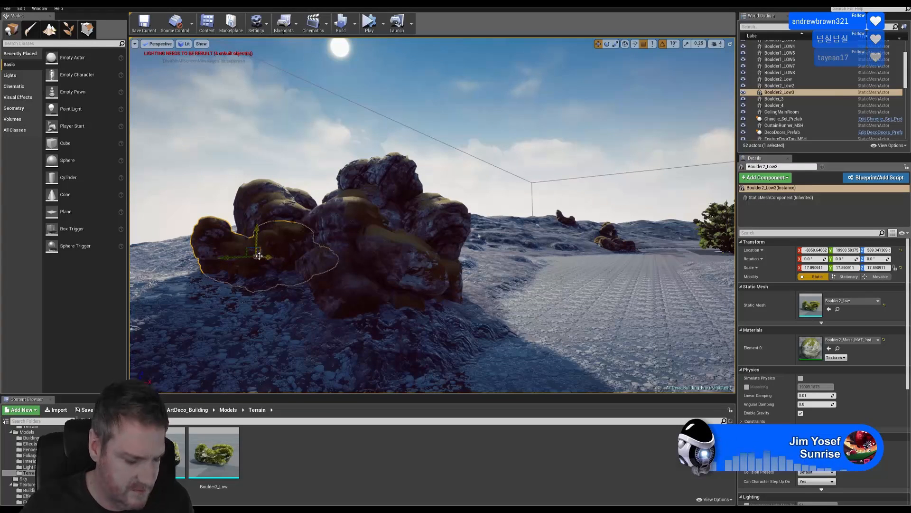
{"action": "right_click", "coordinate": [379, 269]}
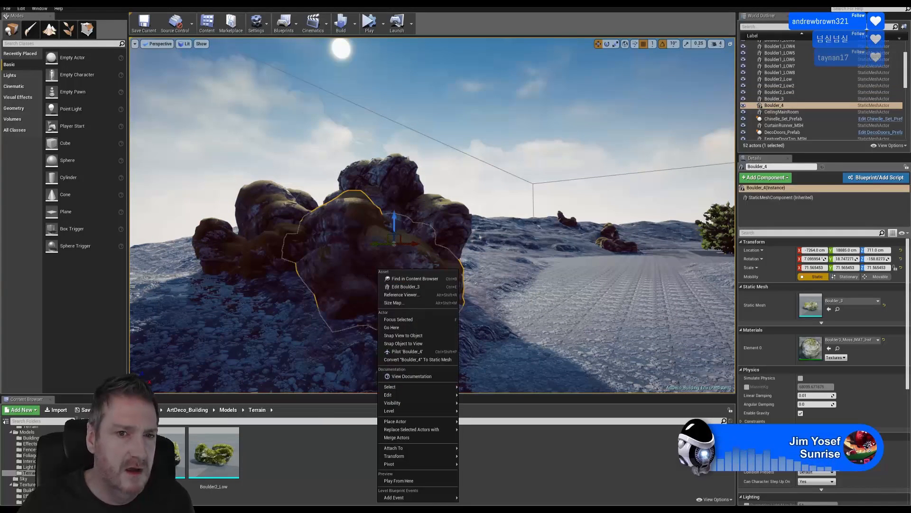
{"action": "key", "text": "Escape"}
{"action": "key", "text": "Escape"}
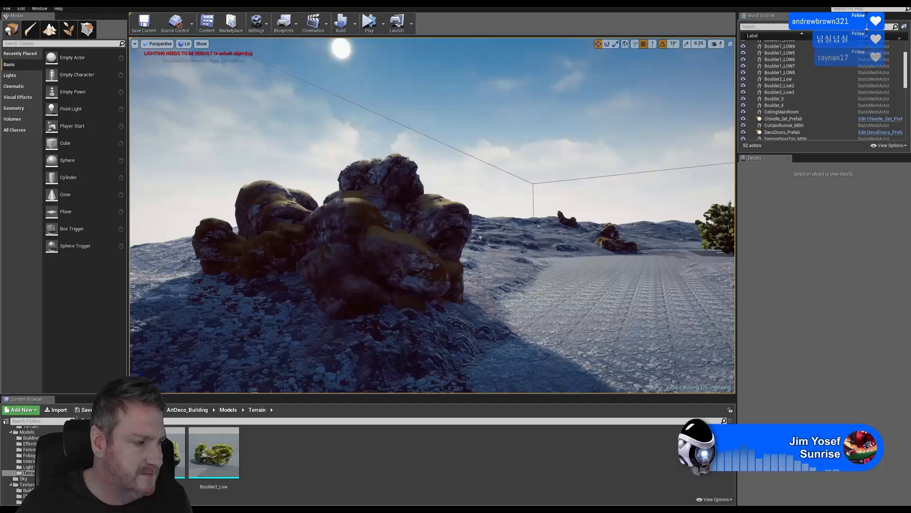
Examine the reshaped cluster from a distance and survey the surrounding hills and path for spots that lack rocks
{"action": "key", "text": "s"}
{"action": "mouse_move", "coordinate": [432, 215]}
{"action": "right_mouse_down"}
{"action": "mouse_move", "coordinate": [397, 224]}
{"action": "mouse_move", "coordinate": [435, 221]}
{"action": "right_mouse_up"}
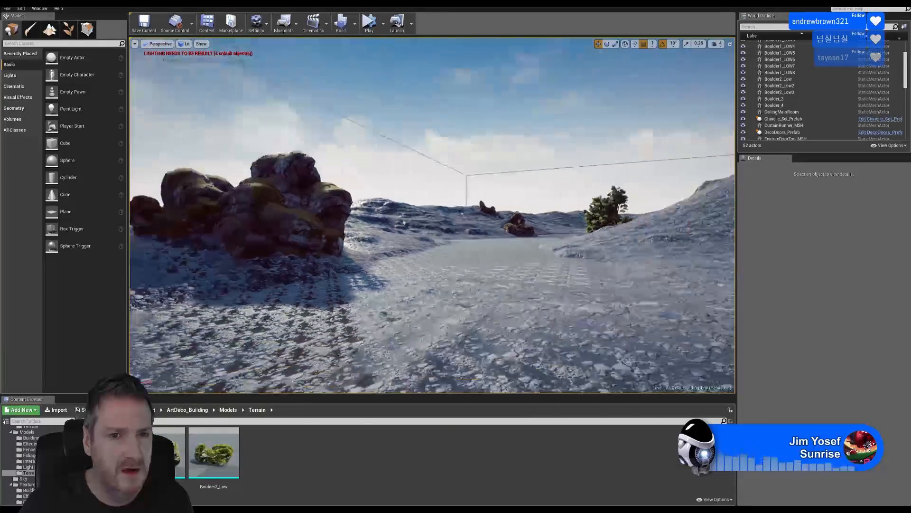
{"action": "mouse_move", "coordinate": [388, 271]}
{"action": "right_mouse_down"}
{"action": "mouse_move", "coordinate": [395, 270]}
{"action": "mouse_move", "coordinate": [378, 271]}
{"action": "right_mouse_up"}
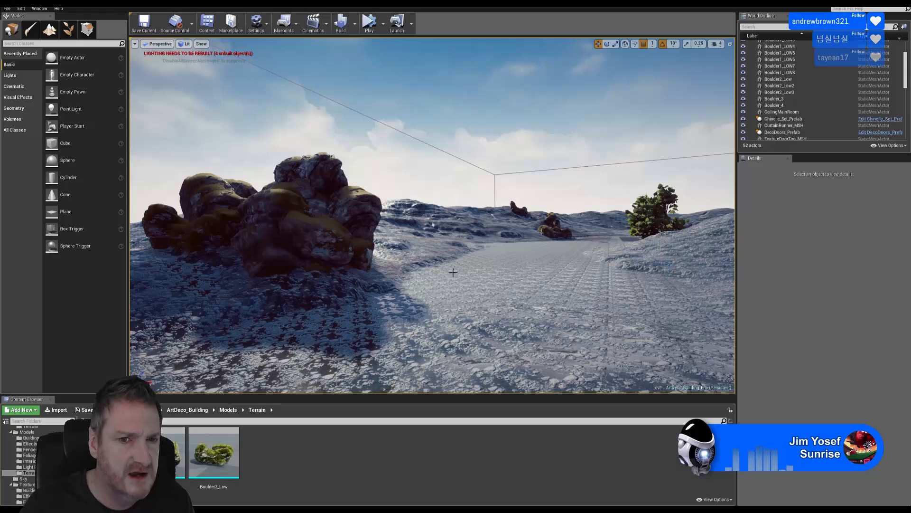
{"action": "right_click_drag", "start_coordinate": [676, 172], "coordinate": [703, 181]}
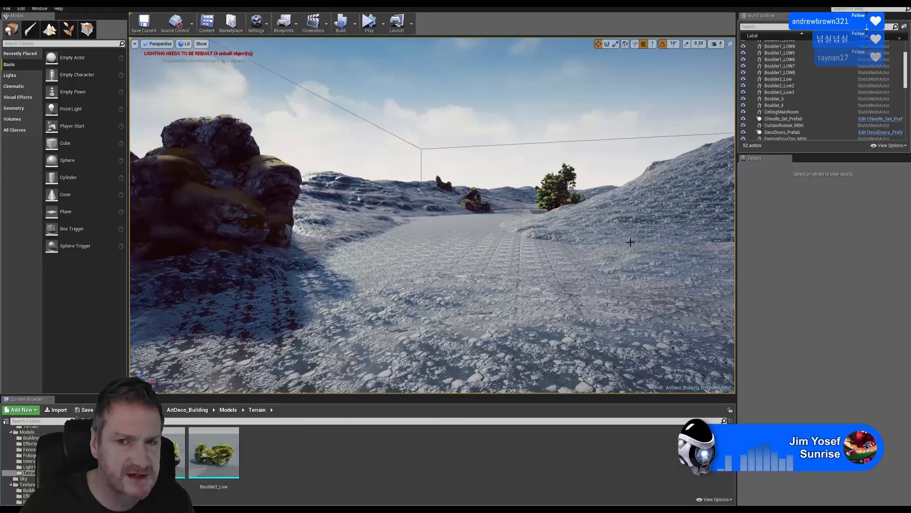
{"action": "right_click_drag", "start_coordinate": [645, 204], "coordinate": [693, 199]}
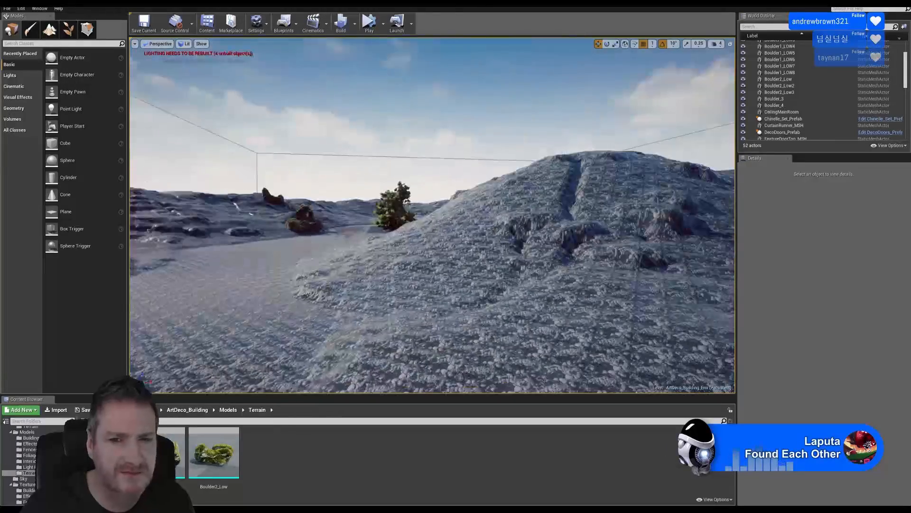
{"action": "right_click_drag", "start_coordinate": [605, 91], "coordinate": [699, 242]}
{"action": "key", "text": "w"}
{"action": "key", "text": "d"}
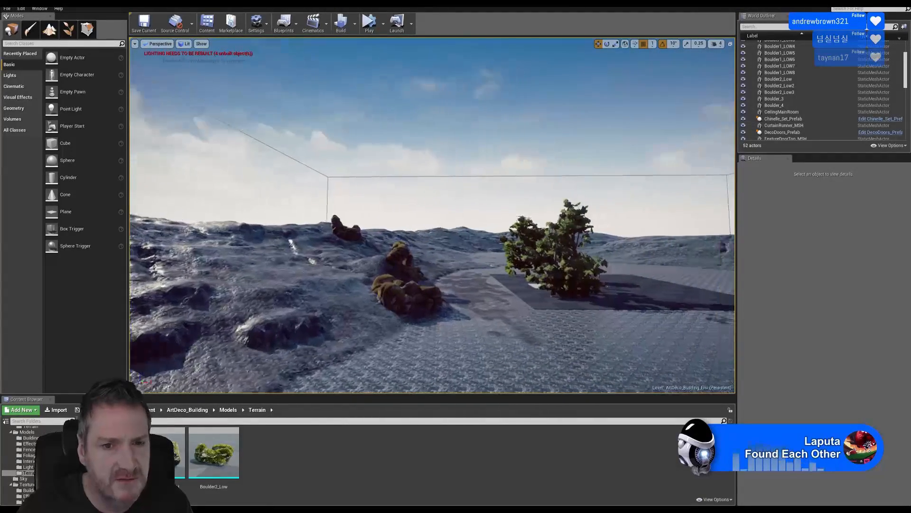
Duplicate the large boulder at the foot of the hill and place the copy on the bare slope, at about X -9800 and Z 697 cm
{"action": "left_click", "coordinate": [392, 296]}
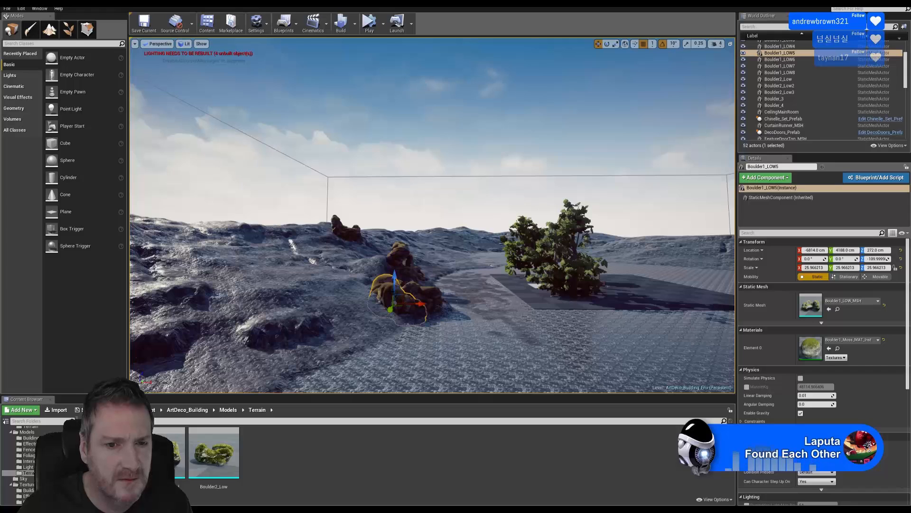
{"action": "right_click", "coordinate": [392, 296]}
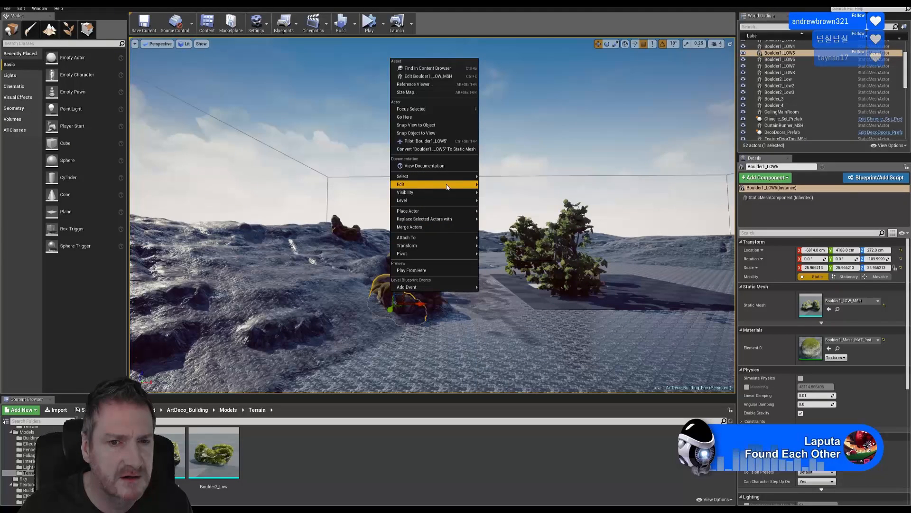
{"action": "left_click", "coordinate": [502, 218]}
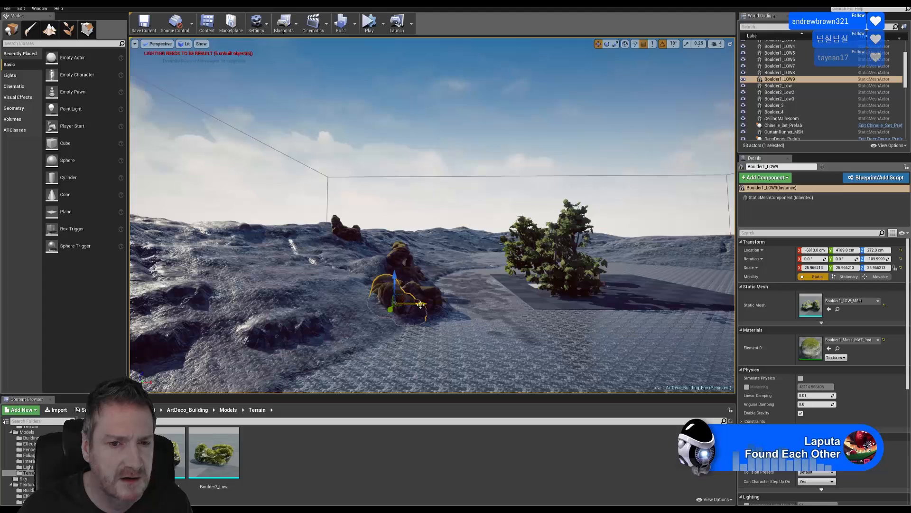
{"action": "left_click_drag", "start_coordinate": [421, 304], "coordinate": [344, 307]}
{"action": "left_click_drag", "start_coordinate": [256, 310], "coordinate": [194, 283]}
{"action": "right_click_drag", "start_coordinate": [299, 304], "coordinate": [232, 314]}
{"action": "key", "text": "d"}
{"action": "key", "text": "w"}
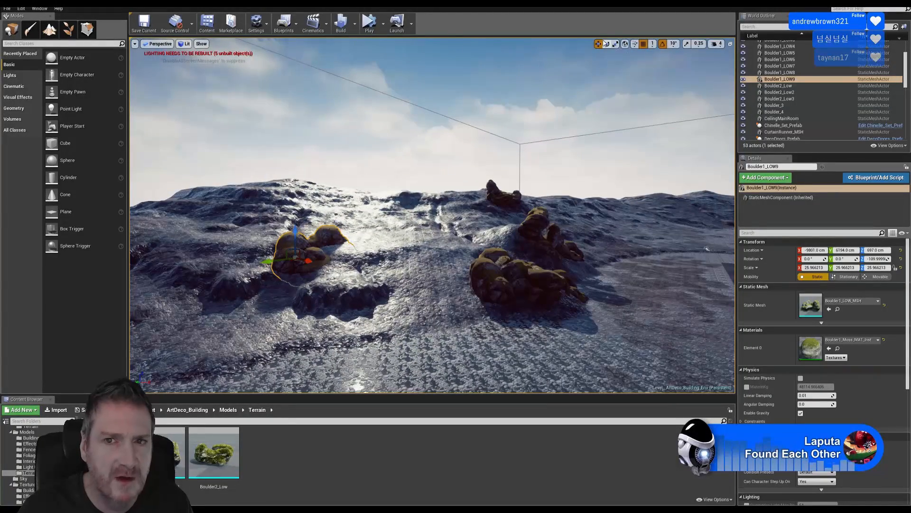
Rotate the copied boulder on the bare slope to a Z rotation of about -70 degrees
{"action": "left_click", "coordinate": [607, 43]}
{"action": "left_click_drag", "start_coordinate": [289, 264], "coordinate": [386, 284]}
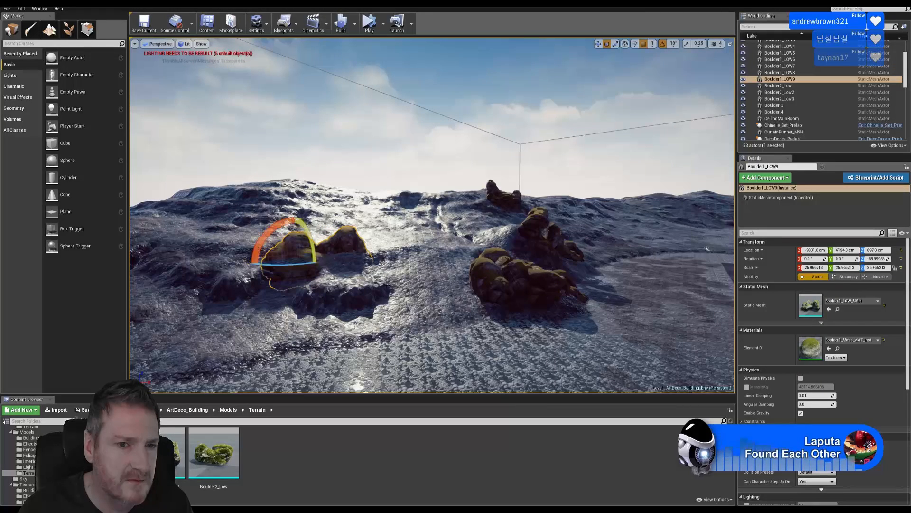
{"action": "left_click", "coordinate": [599, 44]}
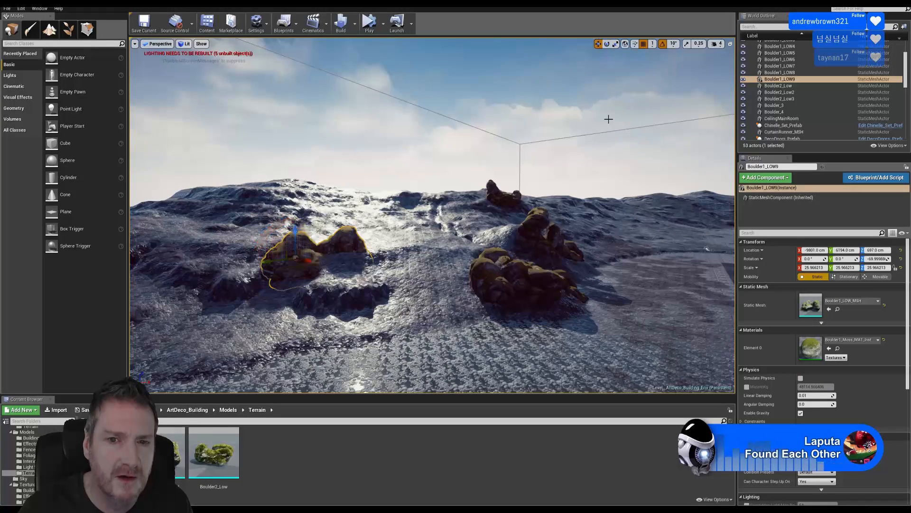
Duplicate the upright boulder and place the copy higher on the slope, at about X -13168, Y 5687 and Z 1446 cm
{"action": "left_click", "coordinate": [539, 223]}
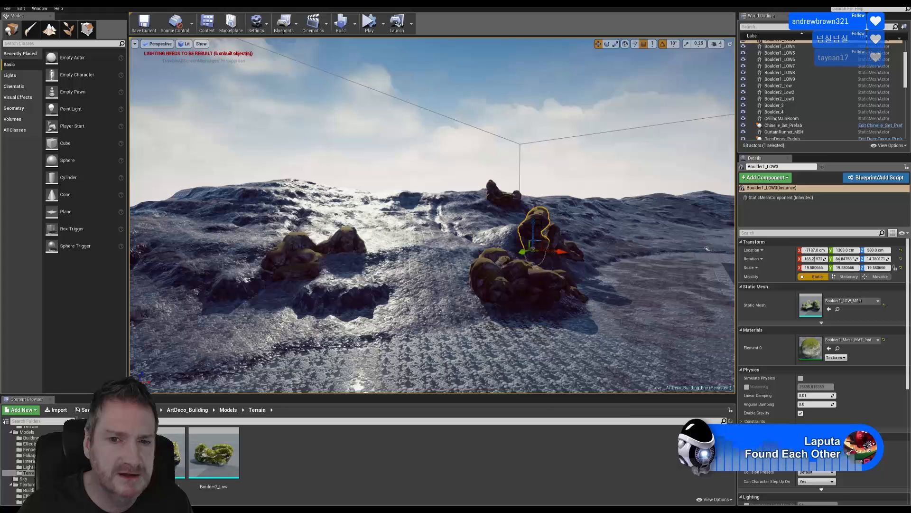
{"action": "right_click", "coordinate": [543, 228]}
{"action": "mouse_move", "coordinate": [574, 351]}
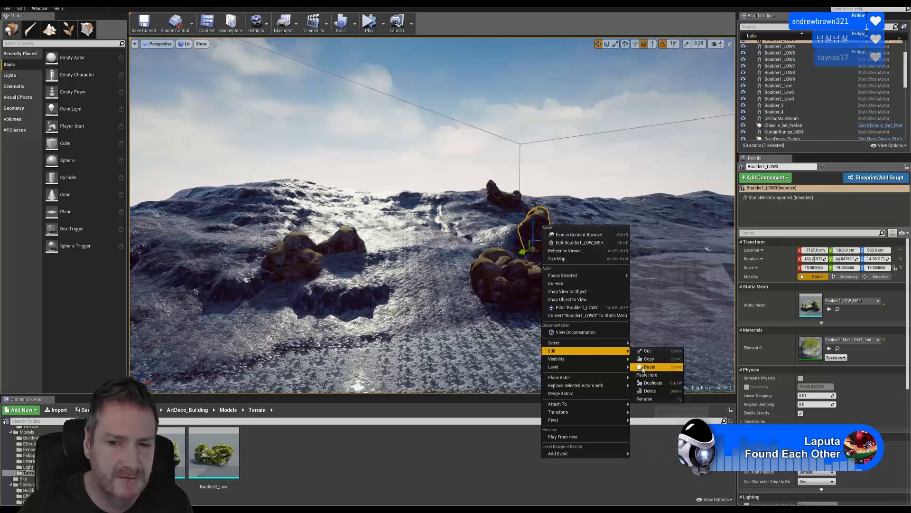
{"action": "left_click", "coordinate": [647, 367]}
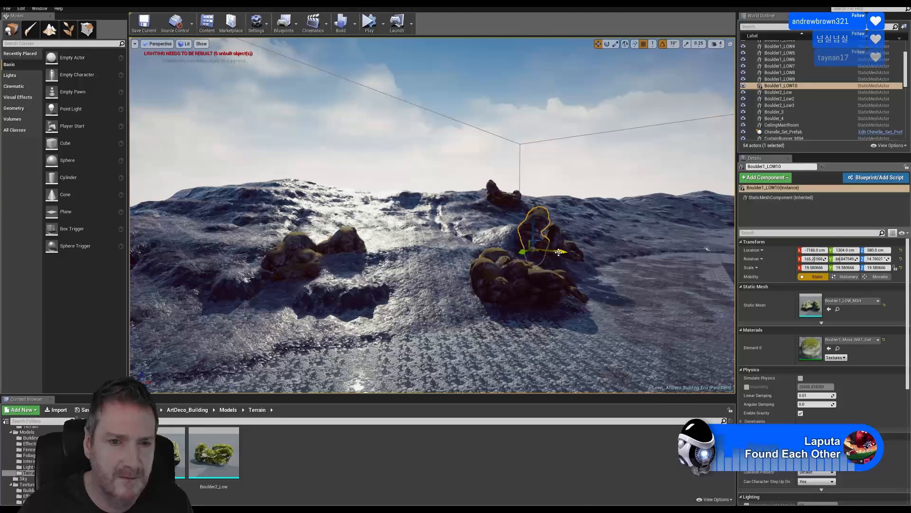
{"action": "left_click_drag", "start_coordinate": [559, 252], "coordinate": [261, 221]}
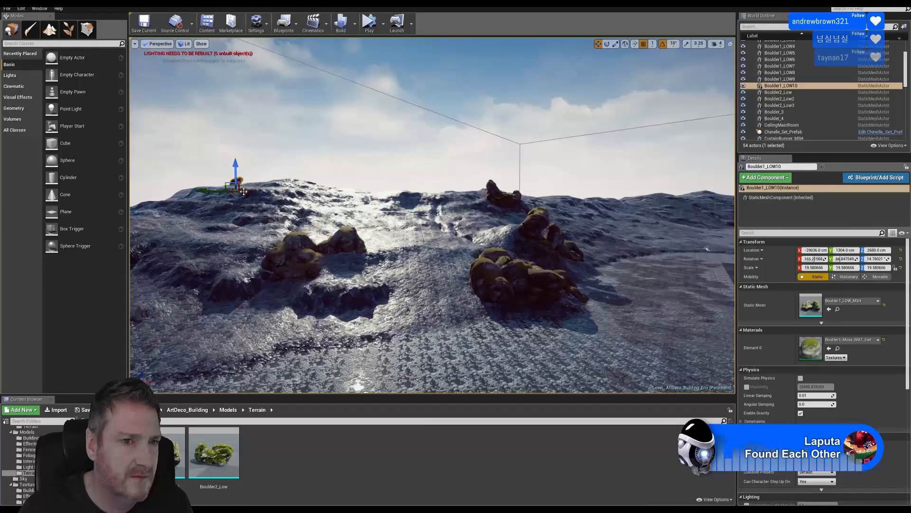
{"action": "left_click_drag", "start_coordinate": [243, 191], "coordinate": [272, 194]}
{"action": "right_click_drag", "start_coordinate": [295, 196], "coordinate": [268, 218]}
{"action": "left_click_drag", "start_coordinate": [363, 110], "coordinate": [350, 135]}
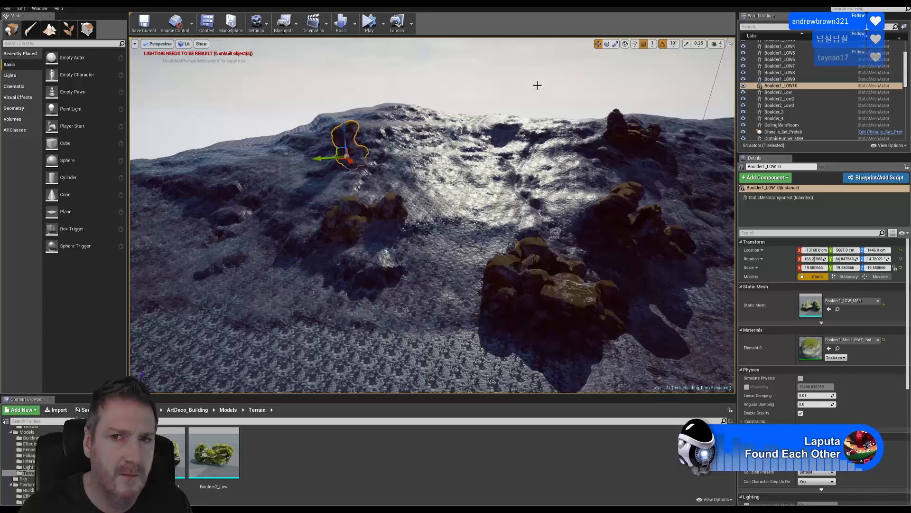
Rotate the upright copy to about X -119, Y -11 and Z 85 degrees, and shift it along the slope to Y 4979 cm
{"action": "left_click", "coordinate": [608, 44]}
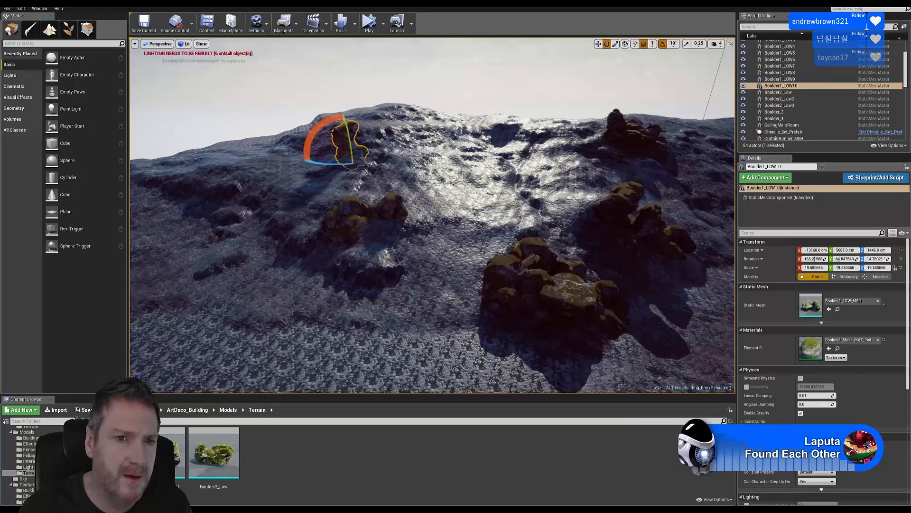
{"action": "left_click_drag", "start_coordinate": [342, 117], "coordinate": [304, 157]}
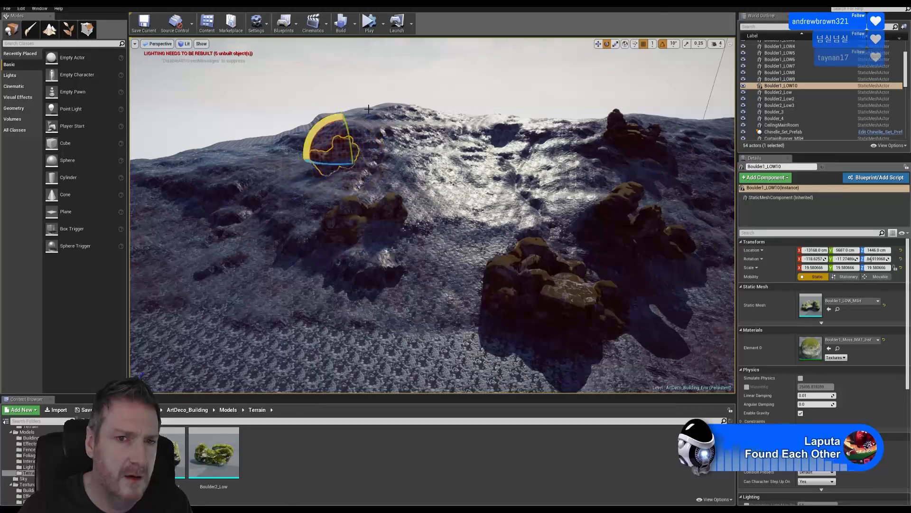
{"action": "left_click", "coordinate": [598, 44]}
{"action": "right_click_drag", "start_coordinate": [404, 184], "coordinate": [399, 163]}
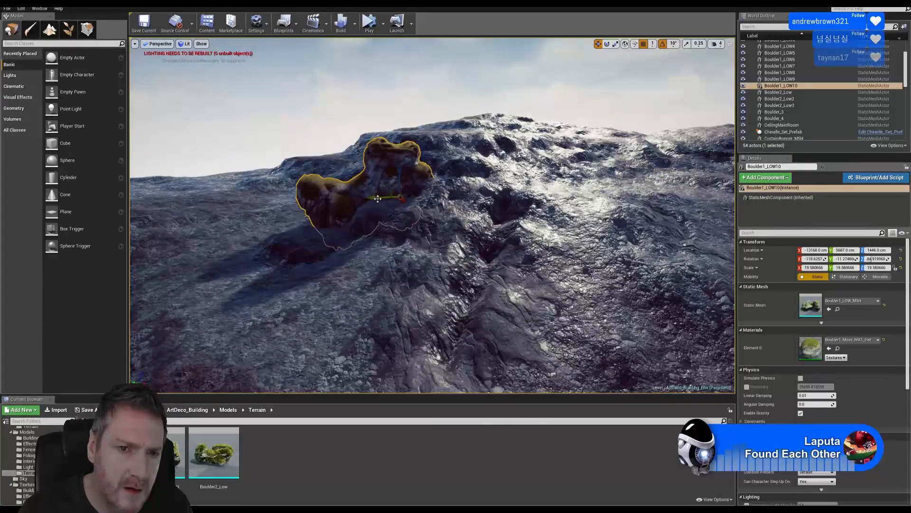
{"action": "left_click_drag", "start_coordinate": [375, 198], "coordinate": [439, 200]}
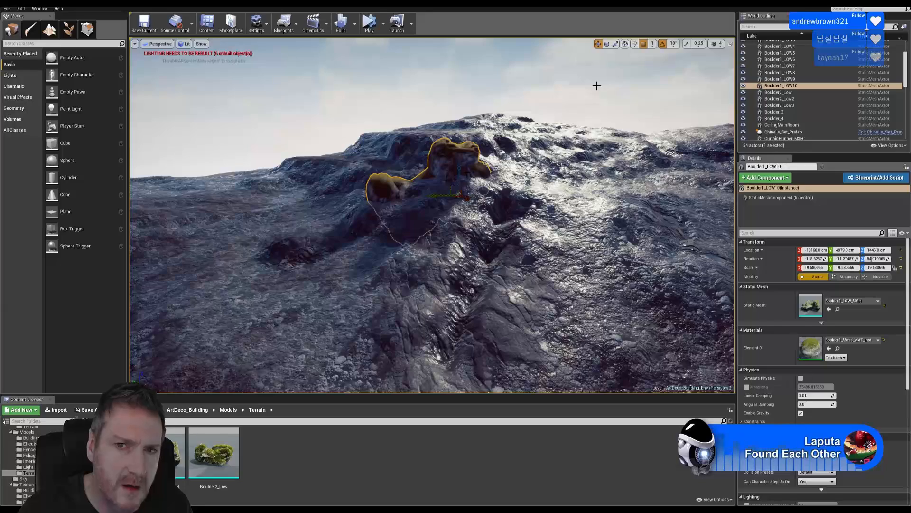
Reorient the copied boulder on the upper slope to a Y rotation of about 21 and a Z rotation of about -65 degrees
{"action": "left_click", "coordinate": [607, 44]}
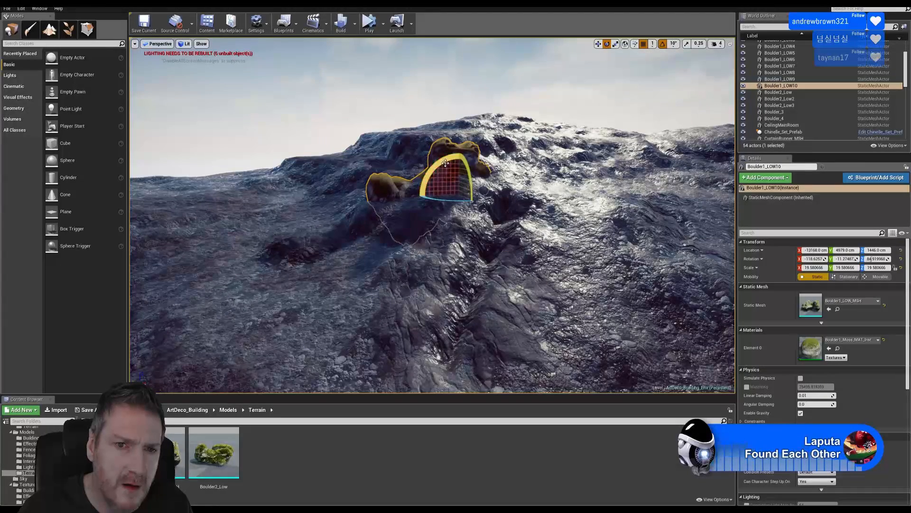
{"action": "left_click_drag", "start_coordinate": [446, 163], "coordinate": [460, 151]}
{"action": "left_click_drag", "start_coordinate": [417, 188], "coordinate": [451, 235]}
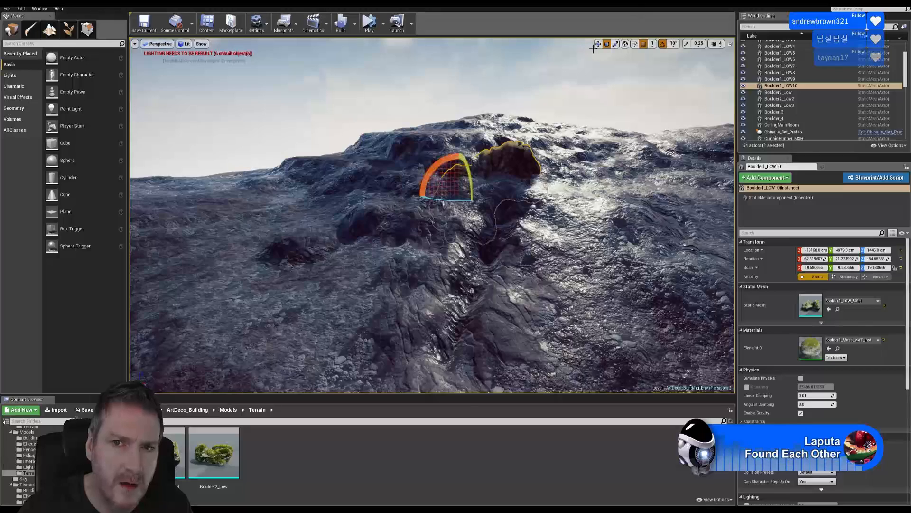
Move the reoriented boulder up against the ridge of the hill and deselect it
{"action": "left_click", "coordinate": [599, 44]}
{"action": "left_click_drag", "start_coordinate": [459, 173], "coordinate": [436, 130]}
{"action": "right_click_drag", "start_coordinate": [516, 186], "coordinate": [602, 200]}
{"action": "key", "text": "Delete"}
{"action": "key", "text": "s"}
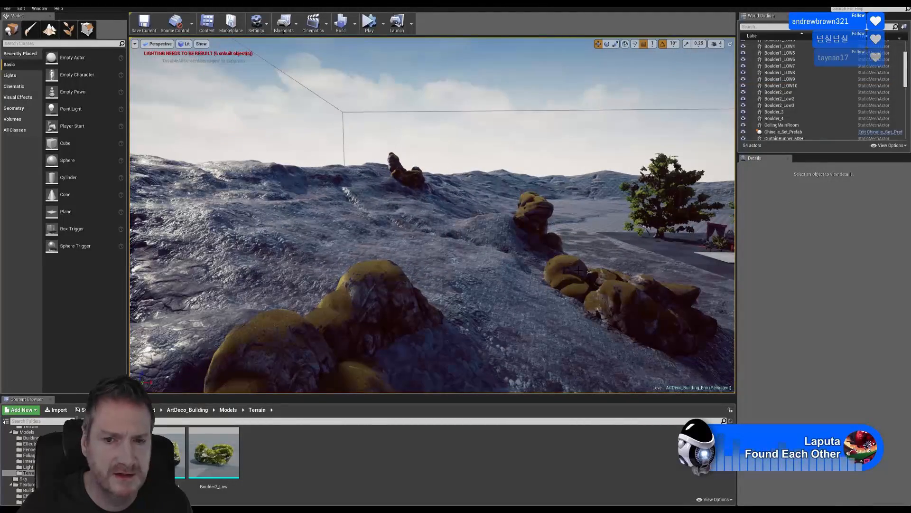
Duplicate the large boulder at the foot of the hill and place the copy on the upper ridge, at about X -13416 and Z 1842 cm
{"action": "left_click", "coordinate": [579, 270]}
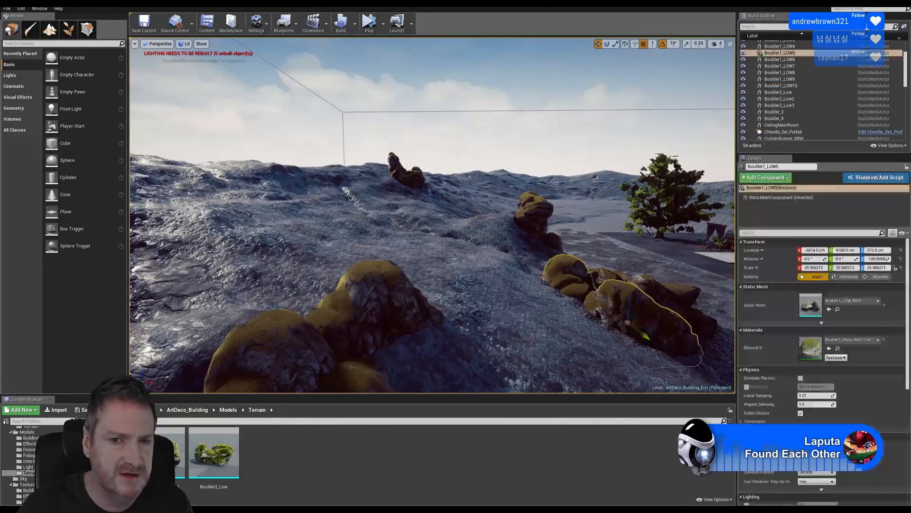
{"action": "right_click", "coordinate": [575, 268]}
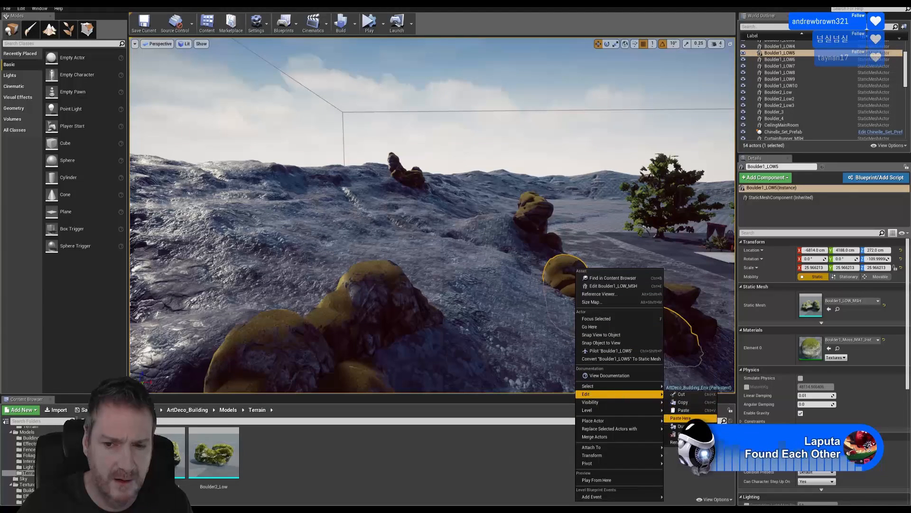
{"action": "left_click", "coordinate": [681, 426]}
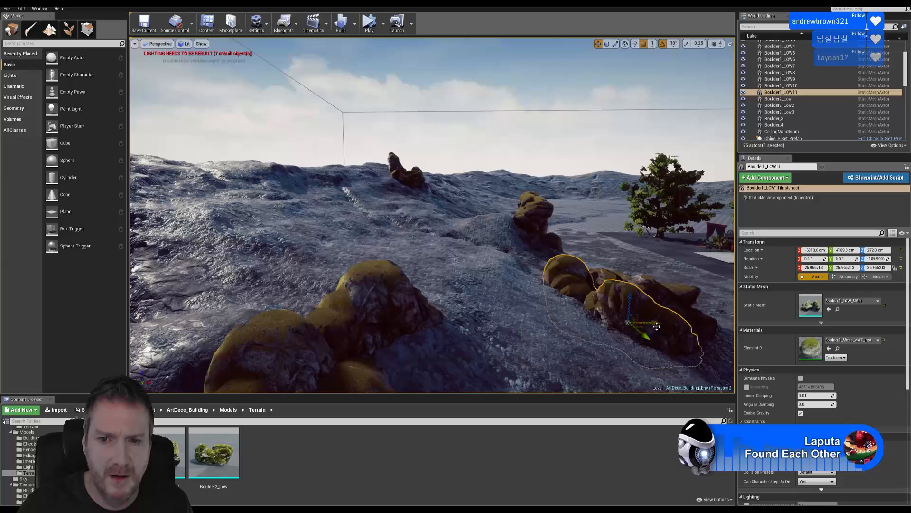
{"action": "left_click_drag", "start_coordinate": [655, 323], "coordinate": [205, 301]}
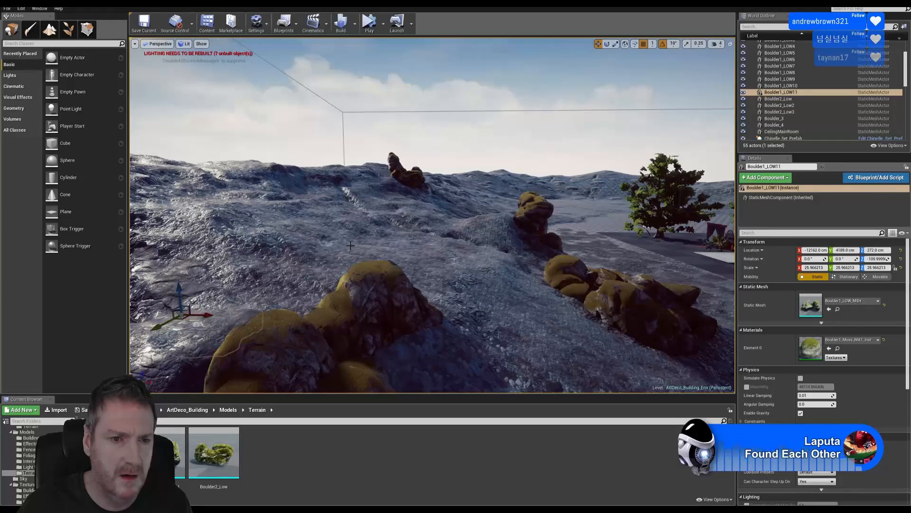
{"action": "key", "text": "f"}
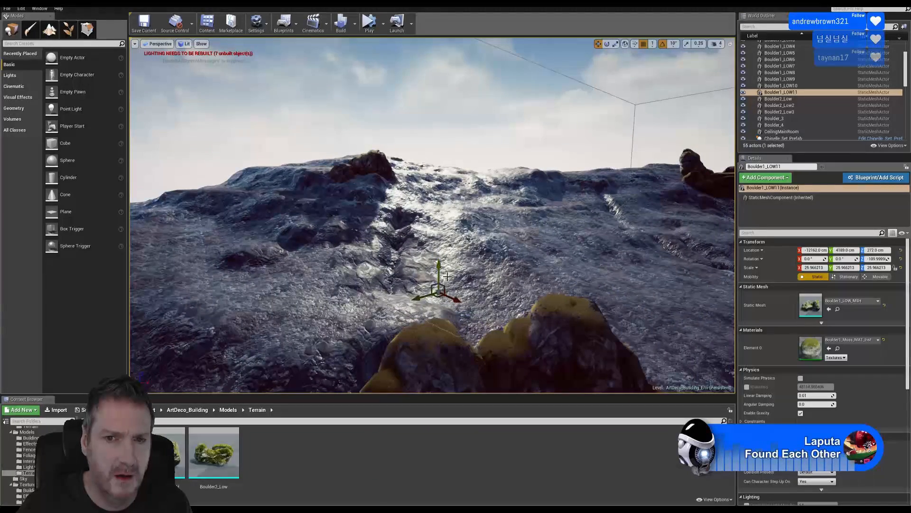
{"action": "left_click_drag", "start_coordinate": [440, 278], "coordinate": [525, 190]}
{"action": "right_click_drag", "start_coordinate": [523, 189], "coordinate": [540, 196]}
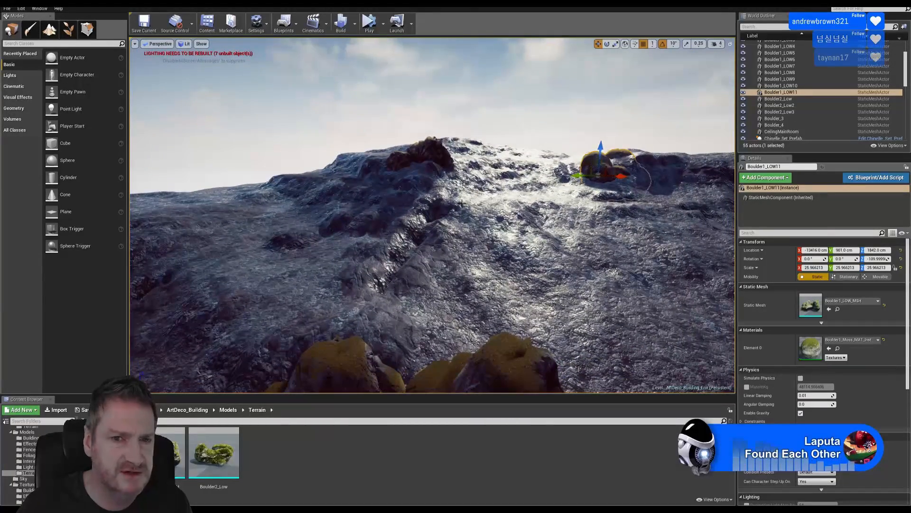
{"action": "right_click_drag", "start_coordinate": [462, 204], "coordinate": [262, 308]}
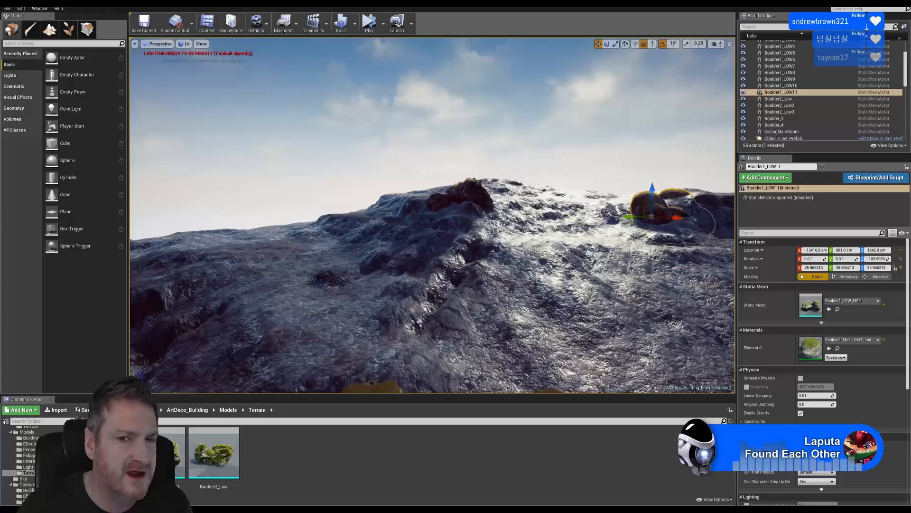
Pull the copied large boulder out of the upper ridge to an X location of about -13100 cm
{"action": "right_click_drag", "start_coordinate": [380, 215], "coordinate": [665, 210]}
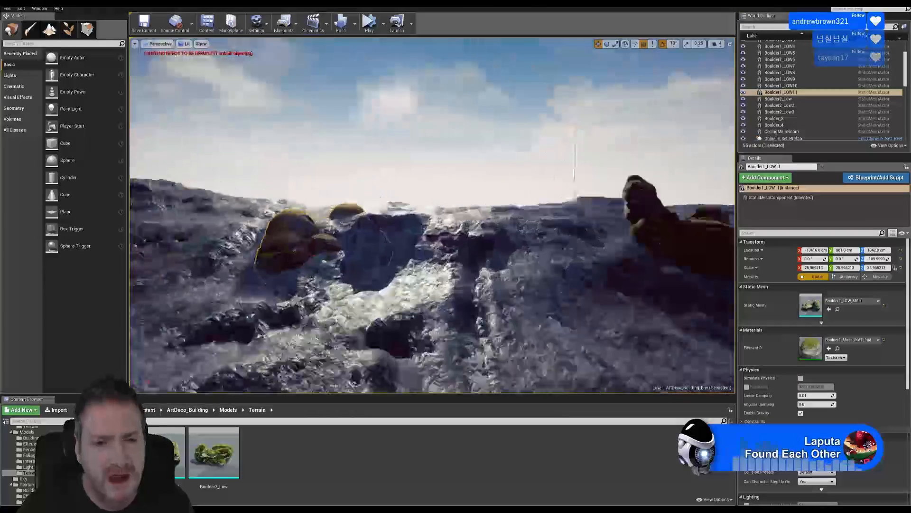
{"action": "right_click_drag", "start_coordinate": [432, 215], "coordinate": [343, 216]}
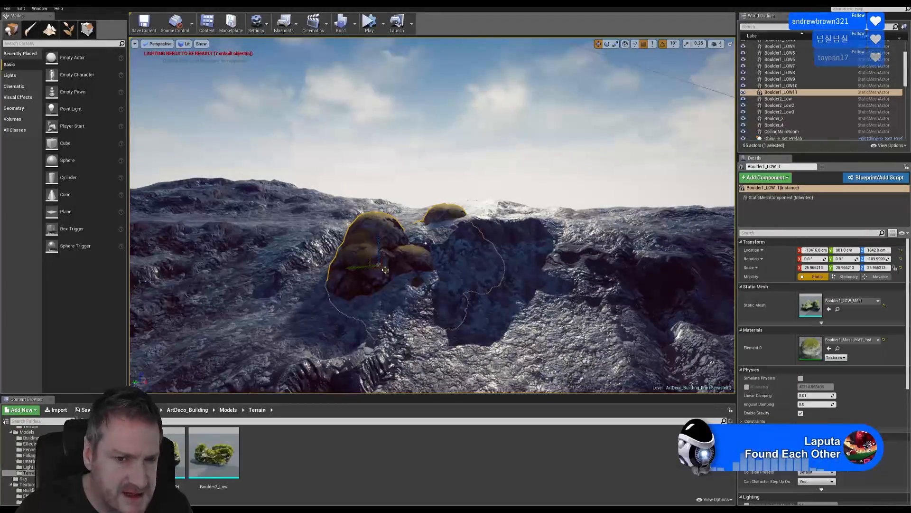
{"action": "left_click_drag", "start_coordinate": [384, 270], "coordinate": [399, 290]}
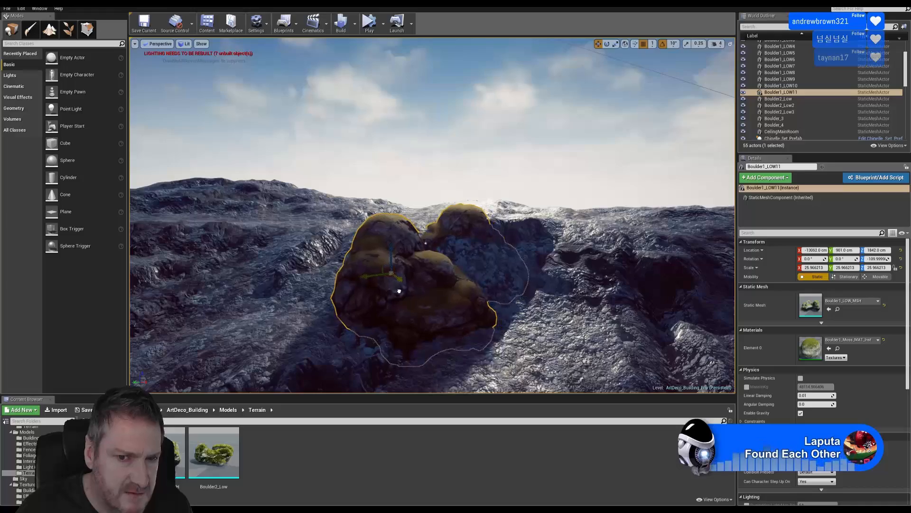
Duplicate the wide moss-covered boulder (Boulder_4) at the base of the distant rock cluster
{"action": "right_click_drag", "start_coordinate": [506, 247], "coordinate": [194, 206]}
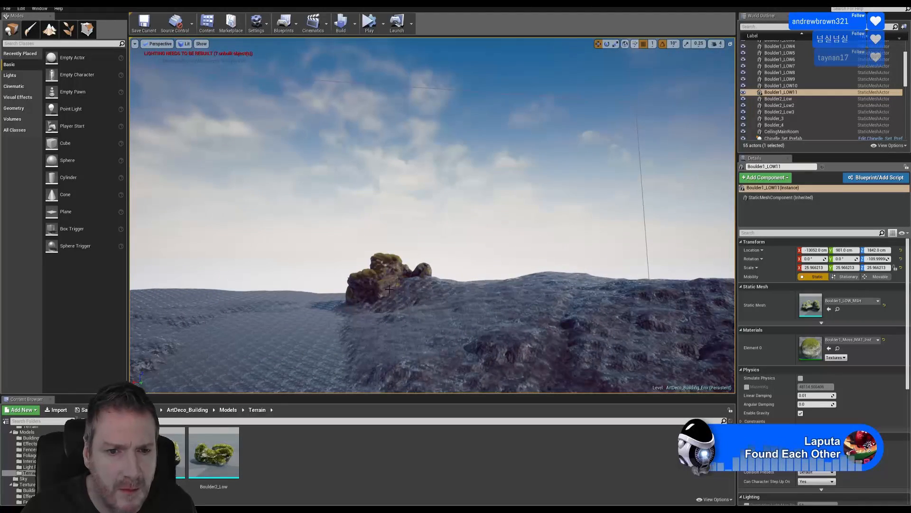
{"action": "left_click", "coordinate": [370, 277]}
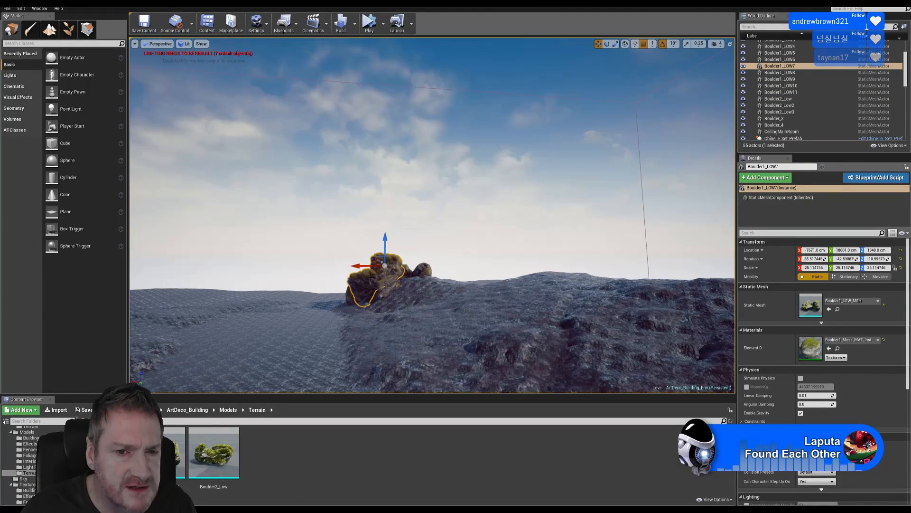
{"action": "left_click", "coordinate": [383, 288]}
{"action": "right_click", "coordinate": [384, 288]}
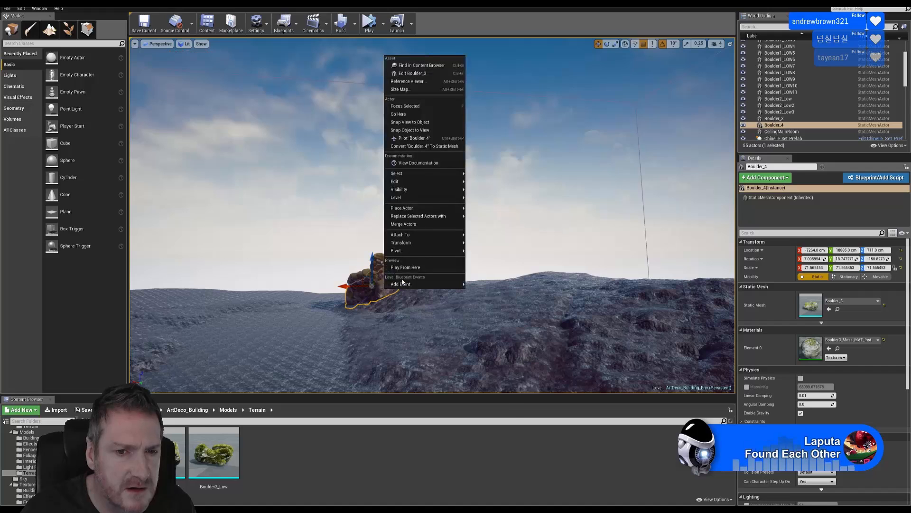
{"action": "mouse_move", "coordinate": [414, 181]}
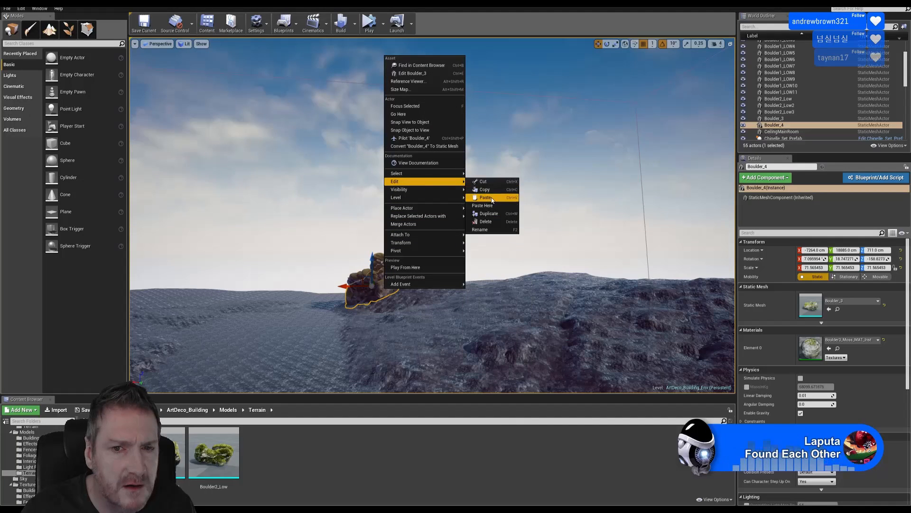
{"action": "left_click", "coordinate": [488, 213]}
Move the duplicated boulder across the hills onto the open ridge, to about X -13318 and Z 1211 cm
{"action": "left_click_drag", "start_coordinate": [353, 286], "coordinate": [544, 303]}
{"action": "right_click_drag", "start_coordinate": [585, 319], "coordinate": [538, 297]}
{"action": "left_click_drag", "start_coordinate": [338, 213], "coordinate": [531, 263]}
{"action": "left_click_drag", "start_coordinate": [531, 230], "coordinate": [535, 205]}
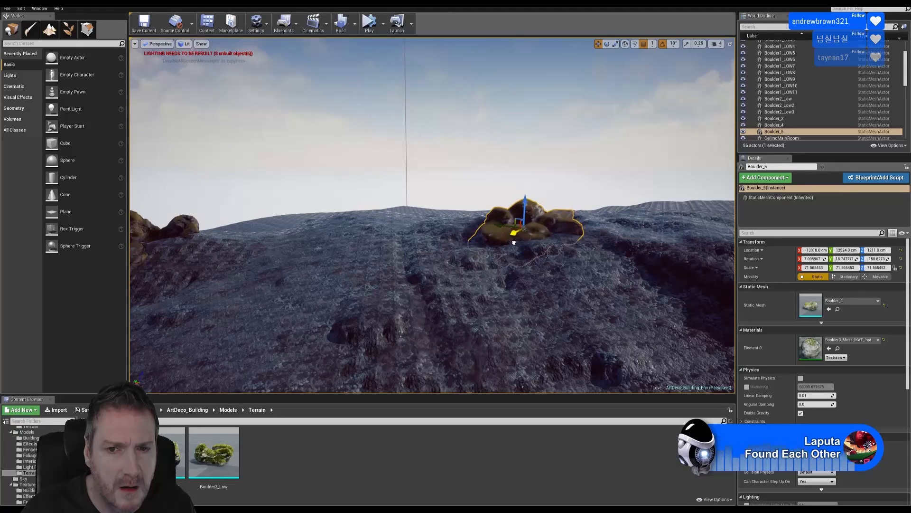
{"action": "key", "text": "s"}
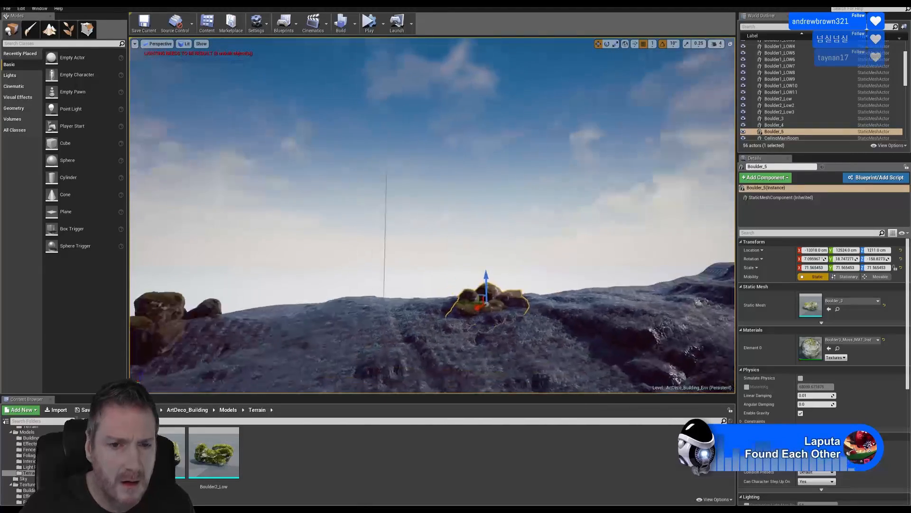